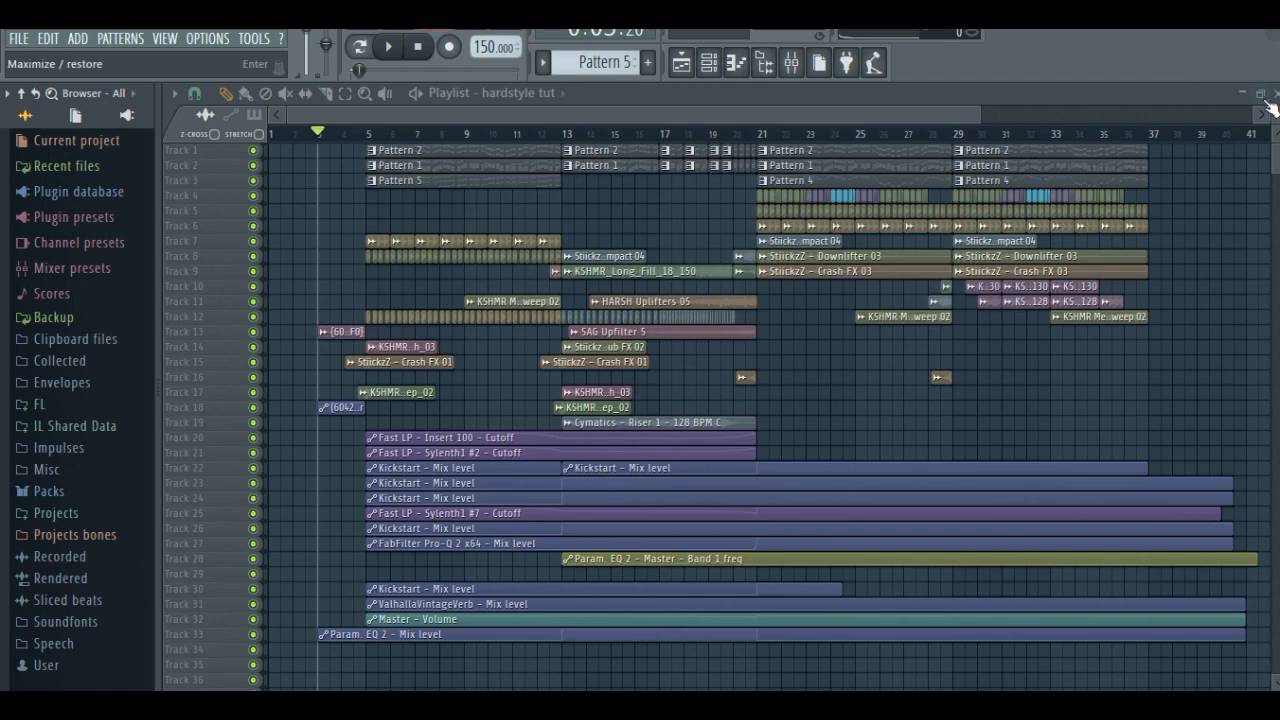
# Enlarge the playlist tracks vertically and play the arrangement from bar 3.
pyautogui.scroll(8, 333, 652)
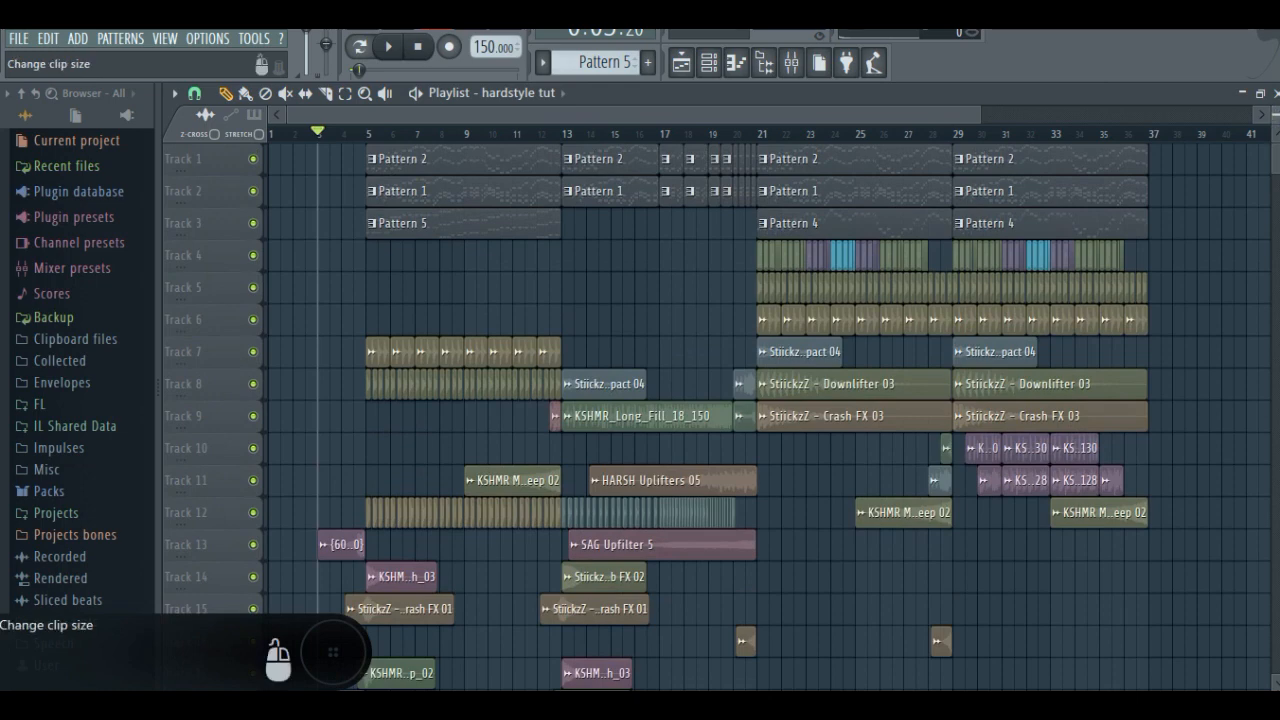
pyautogui.scroll(1, 333, 652)
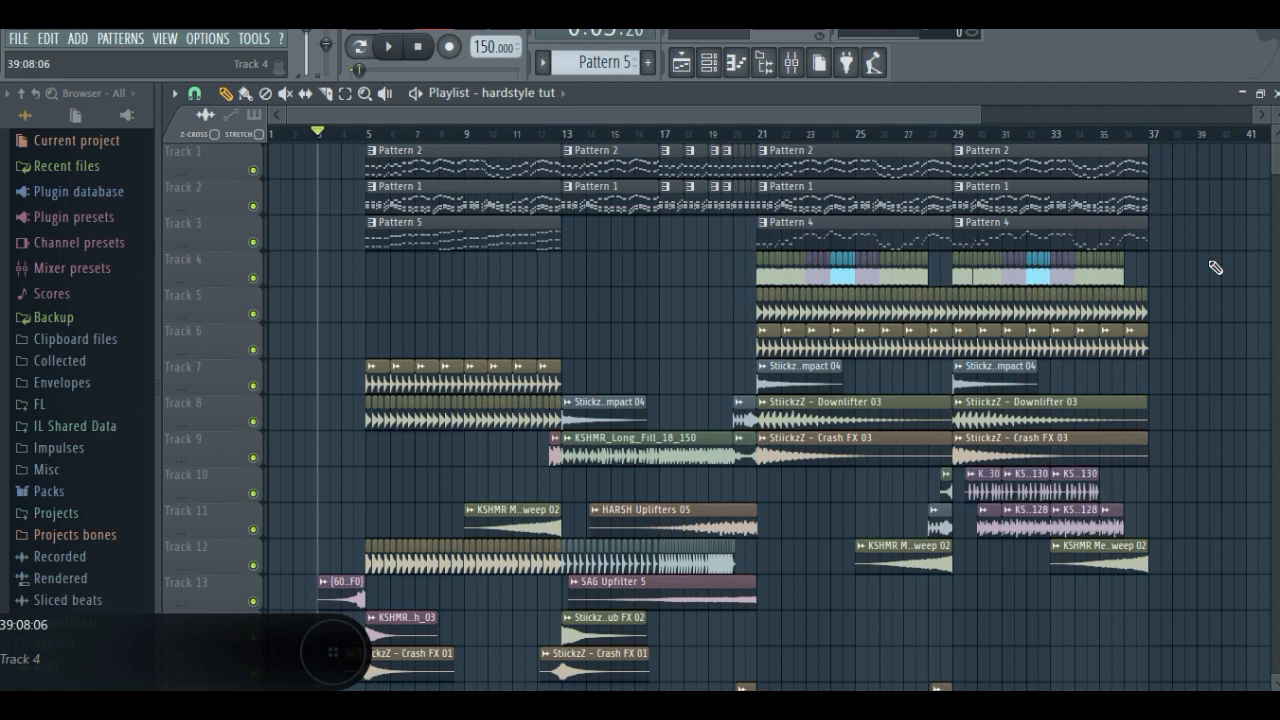
pyautogui.press('space')
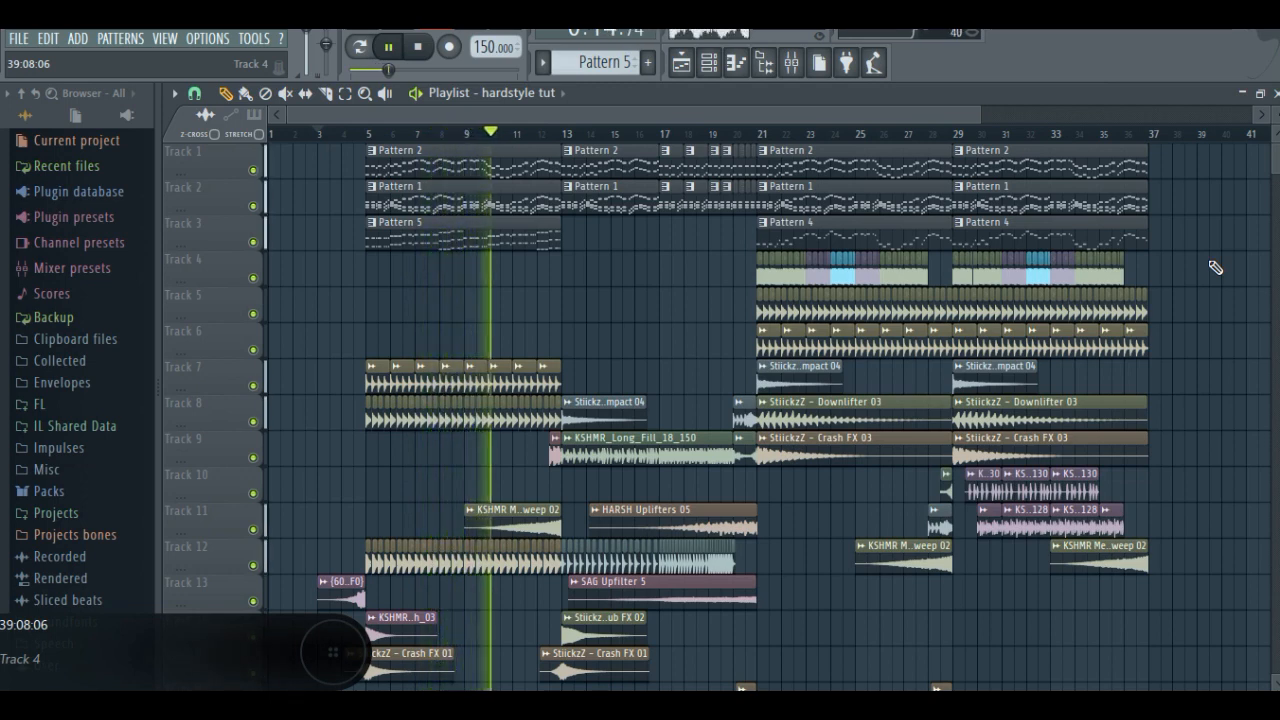
# Run the macro that switches smart disable for all plugins.
pyautogui.click(254, 39)
pyautogui.moveTo(281, 95)
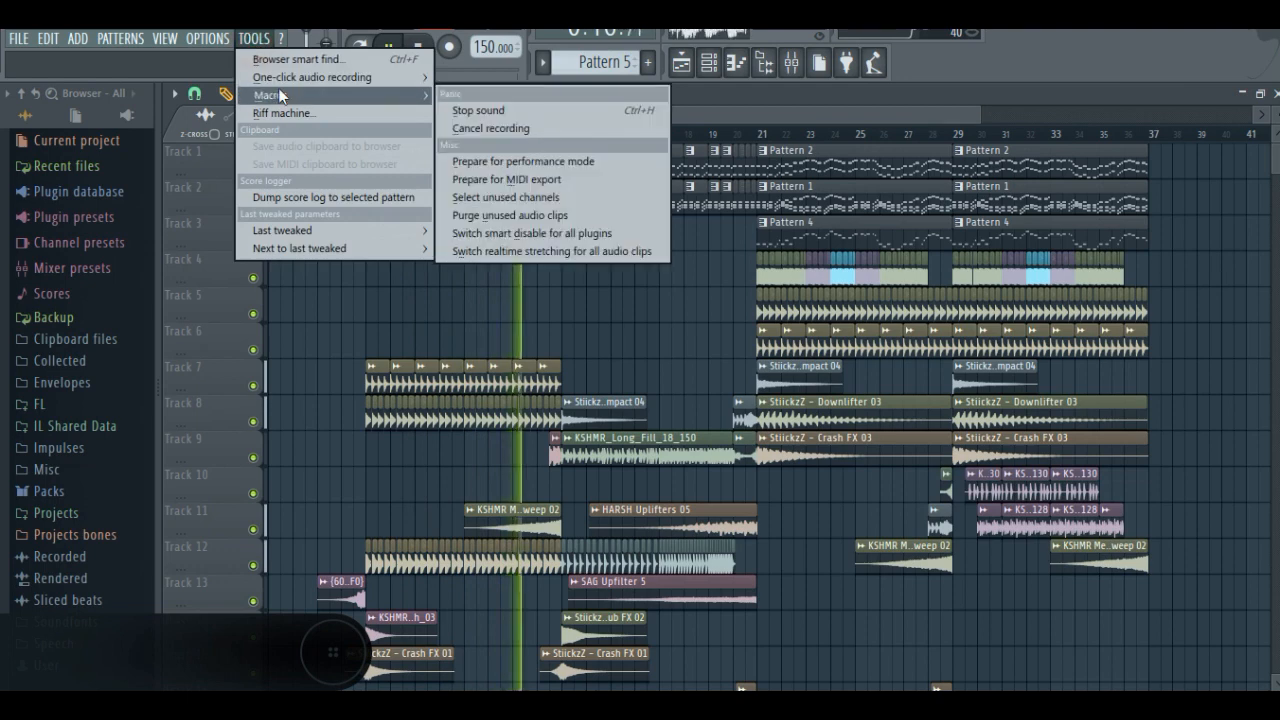
pyautogui.click(568, 233)
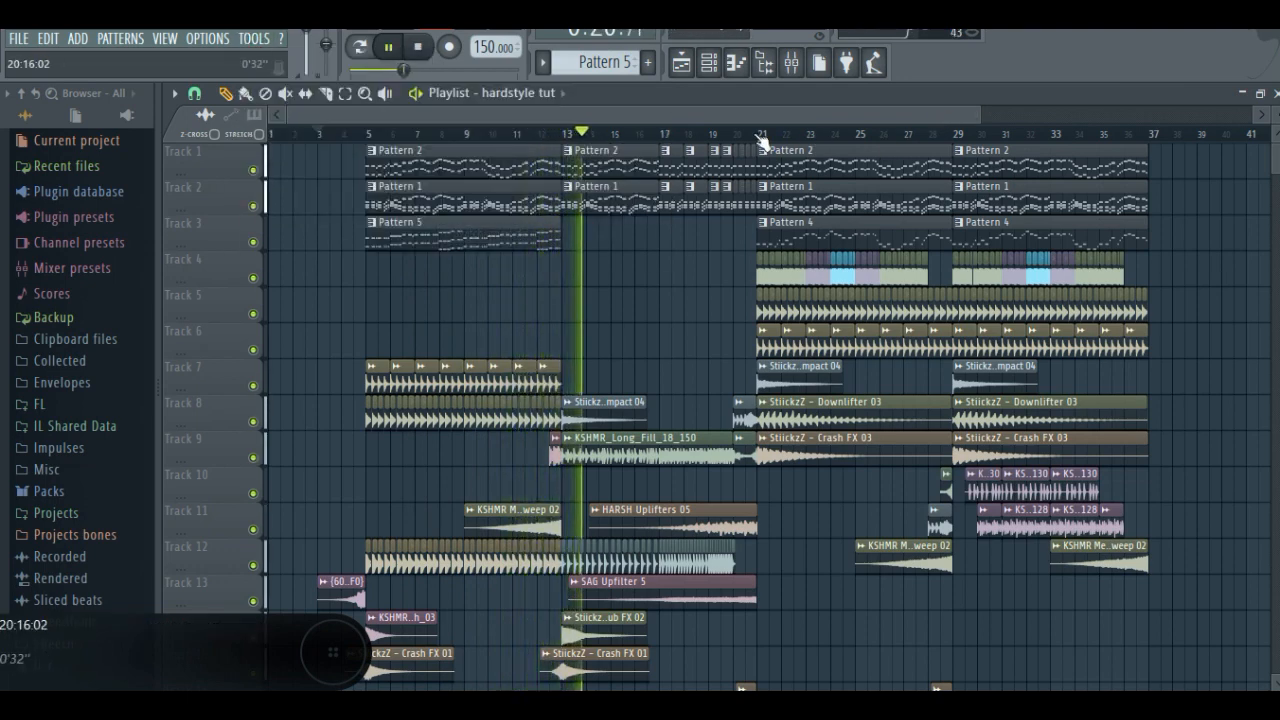
# Play the arrangement from about bar 20 through the drop, stop playback, and return the playhead to bar 3.
pyautogui.click(726, 136)
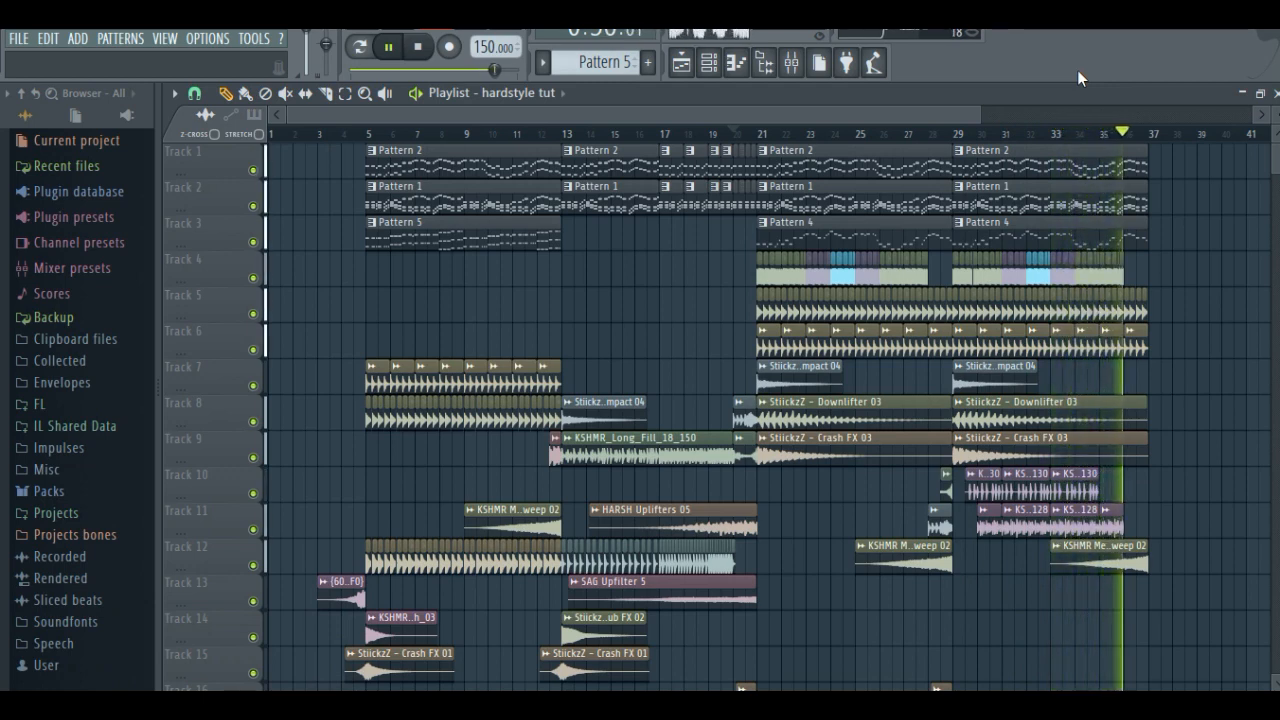
pyautogui.click(420, 48)
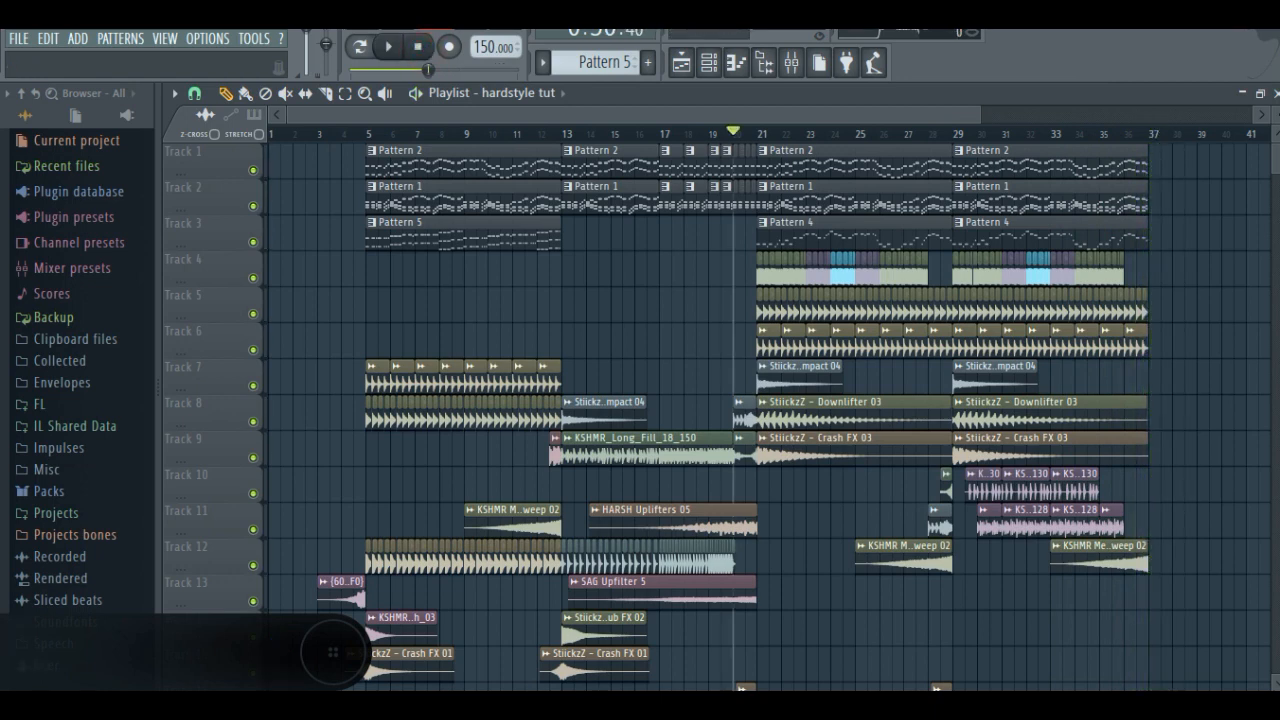
pyautogui.click(322, 136)
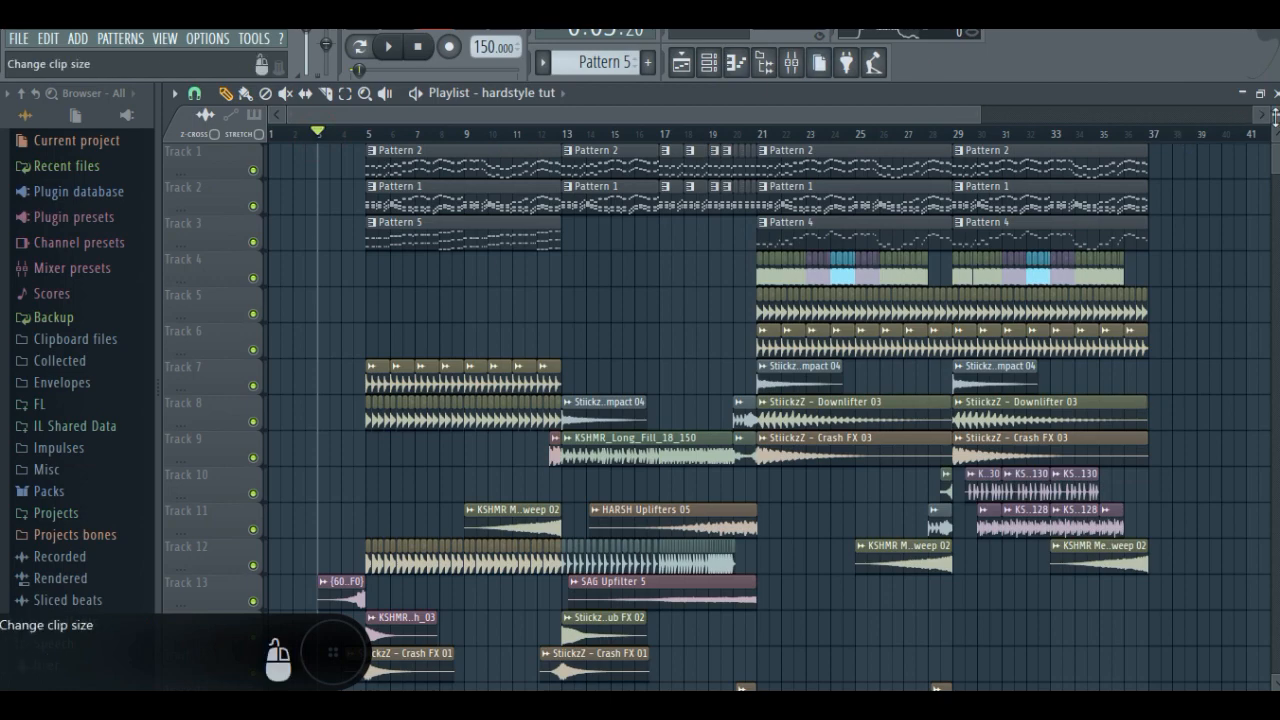
# Make Pattern 2 the active pattern and play it on its own in pattern mode.
pyautogui.moveTo(1277, 117); pyautogui.dragTo(1277, 108)
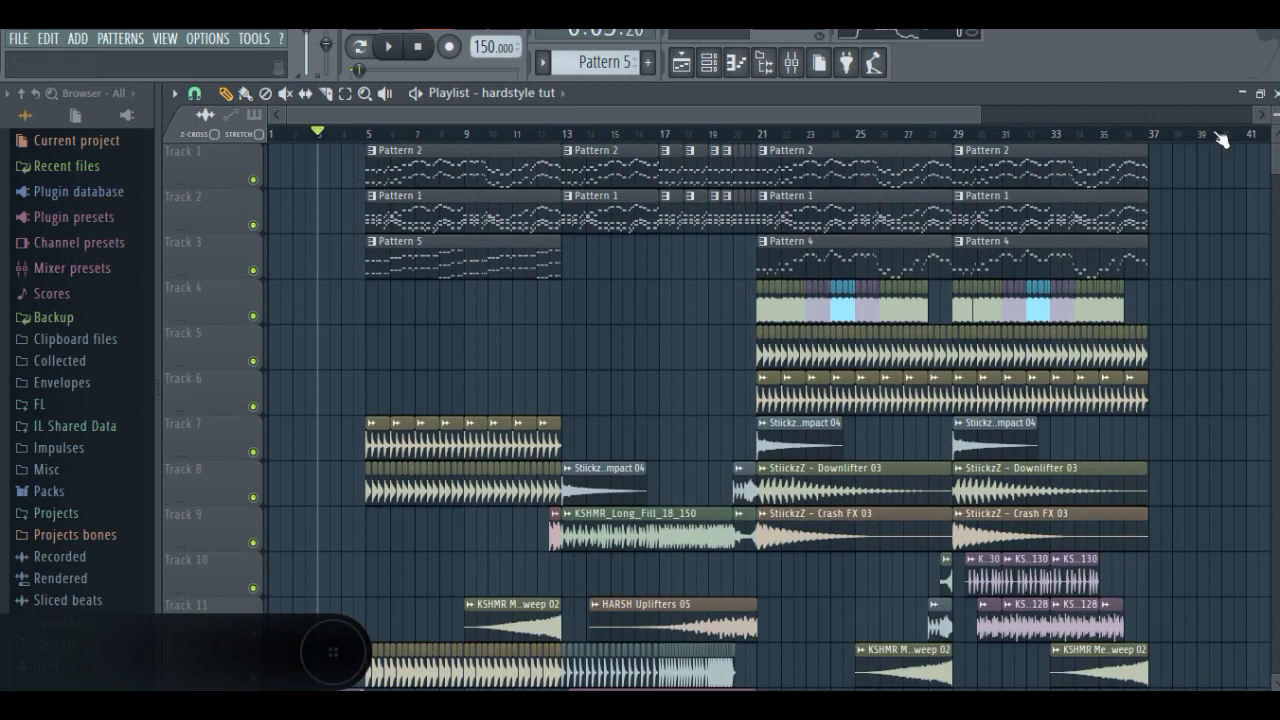
pyautogui.click(845, 152)
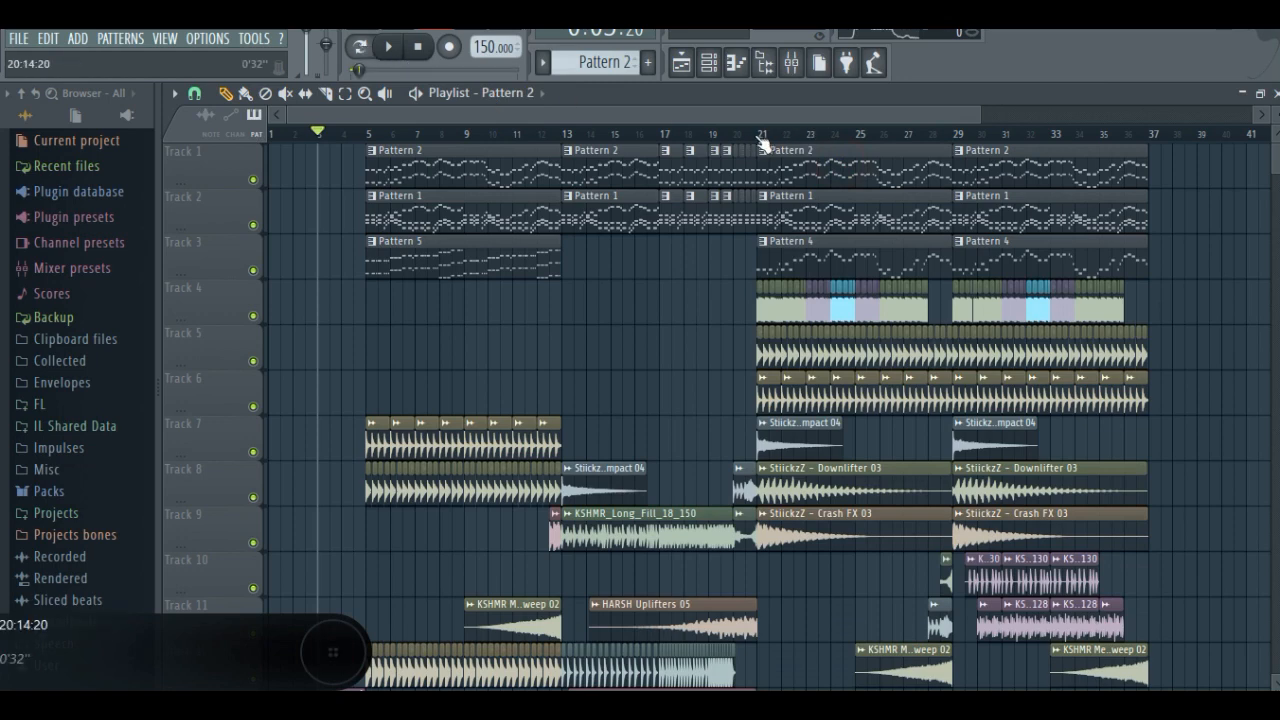
pyautogui.click(366, 131)
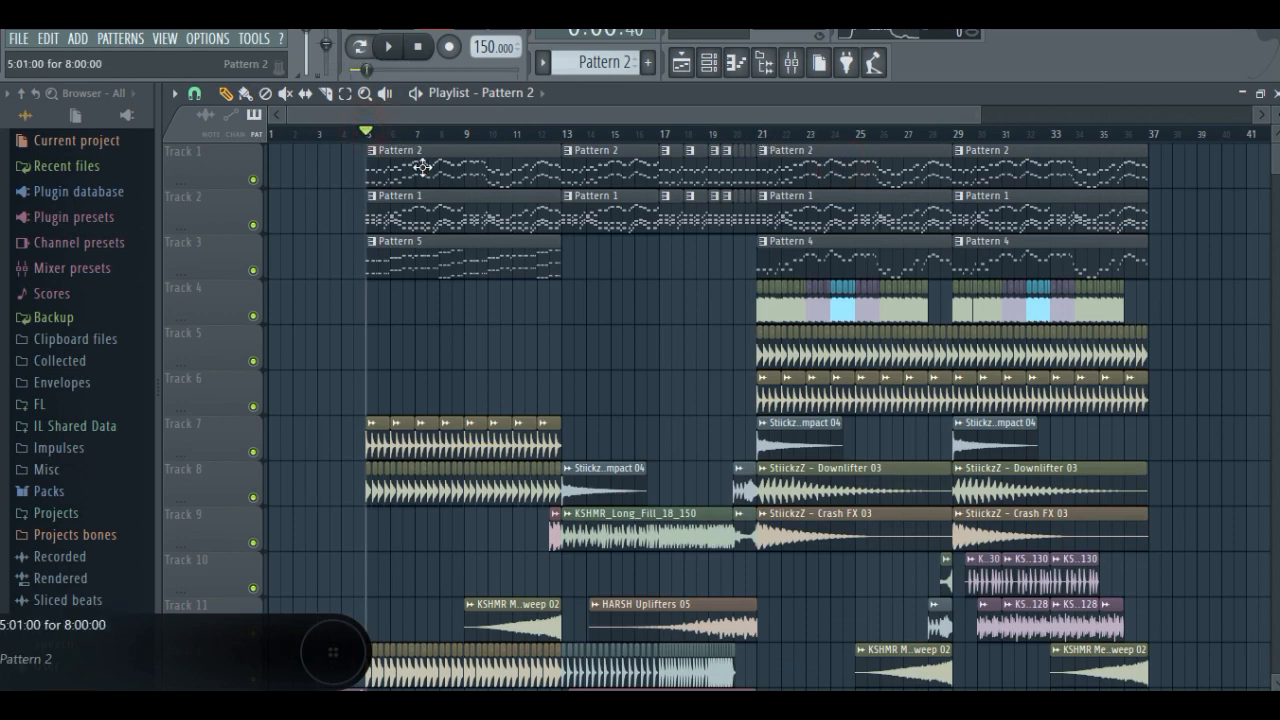
pyautogui.click(420, 170)
pyautogui.click(360, 49)
pyautogui.click(389, 51)
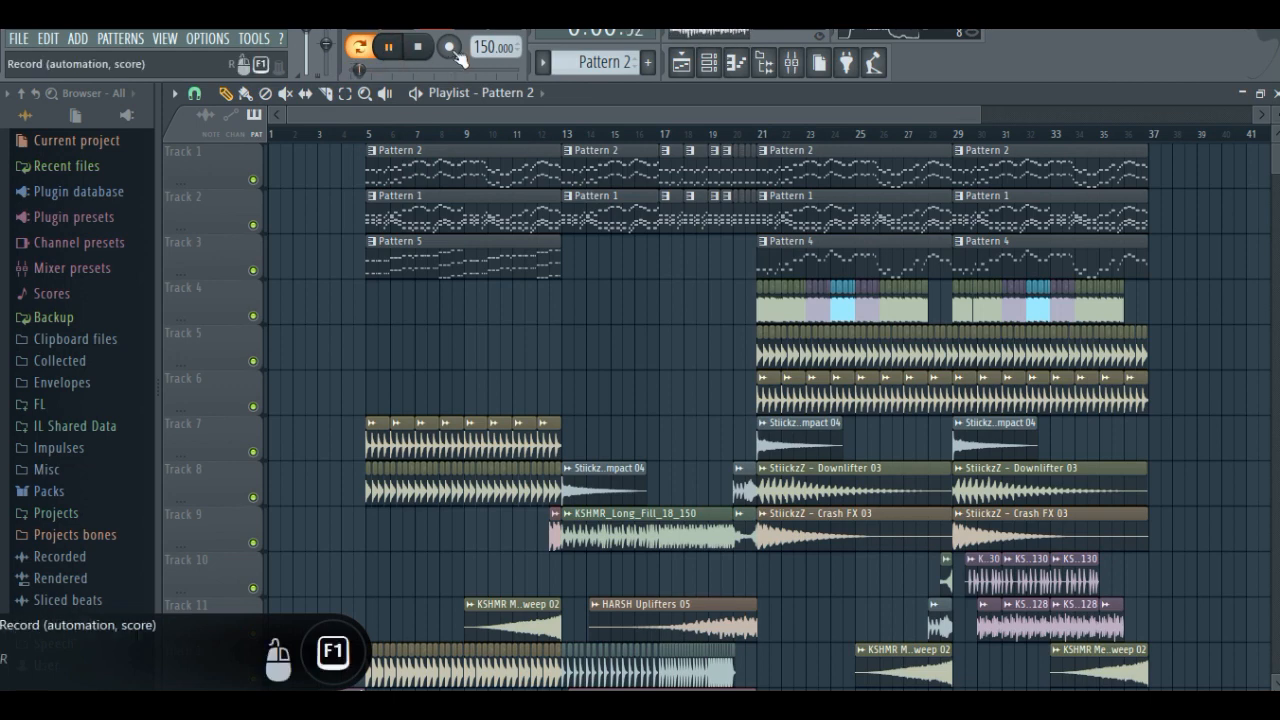
# Look over Pattern 2's channels in the channel rack and the effect chain on the mixer's Master track.
pyautogui.click(708, 63)
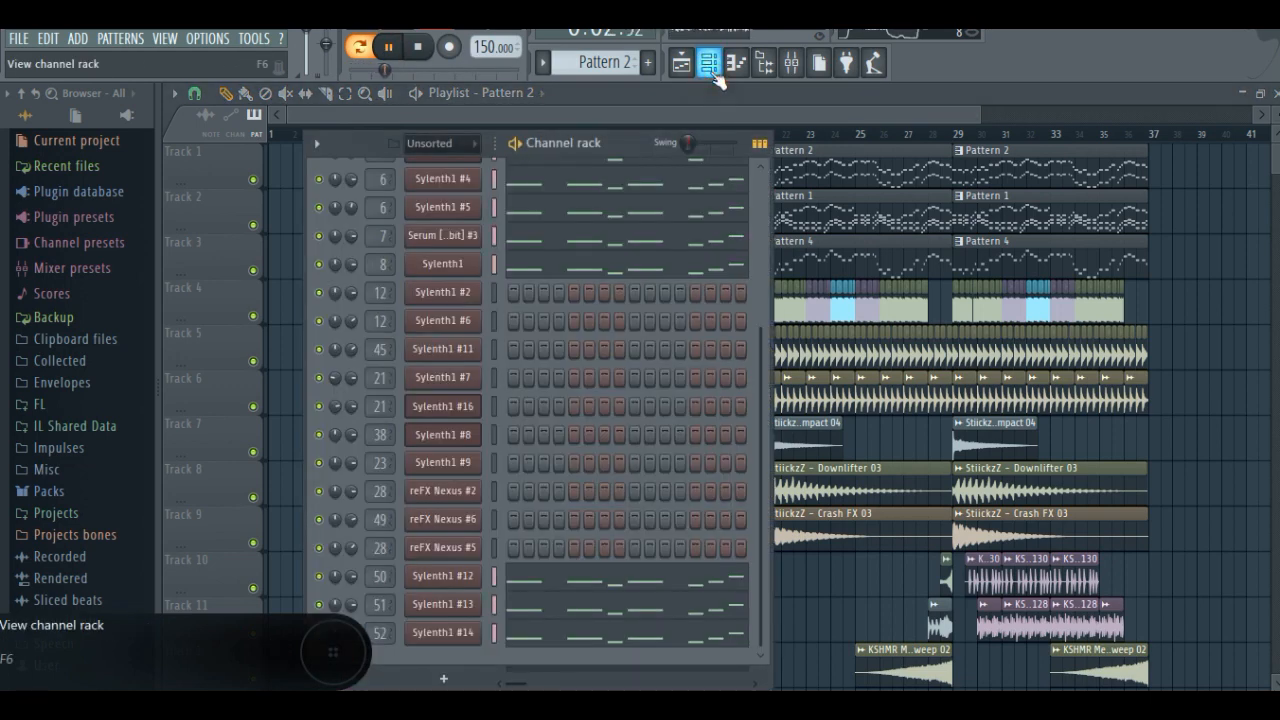
pyautogui.scroll(5, 760, 194)
pyautogui.click(791, 63)
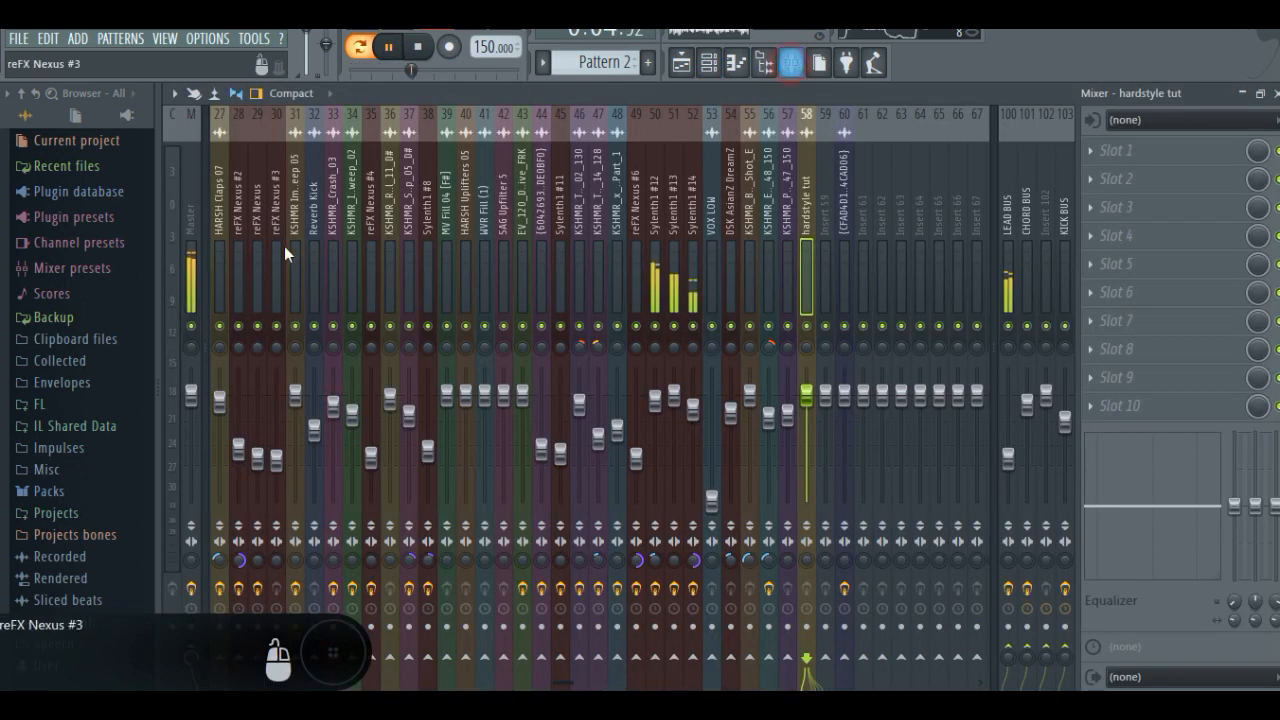
pyautogui.click(191, 251)
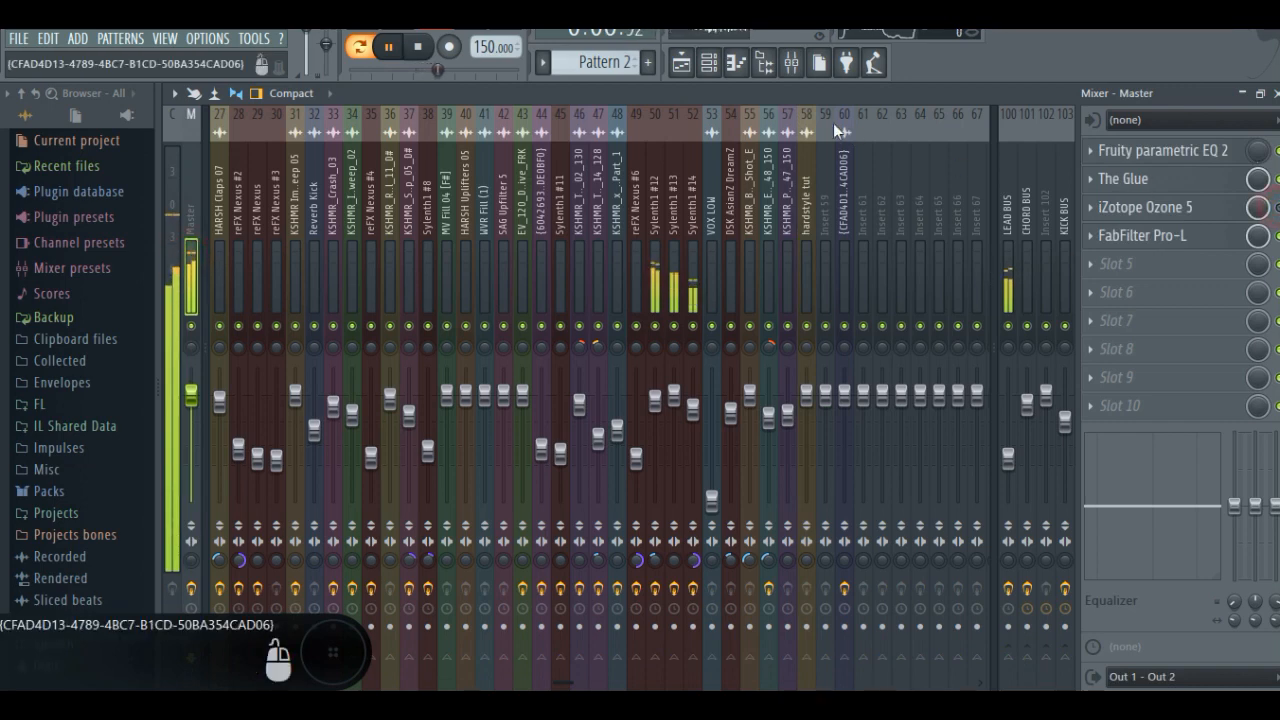
# Examine the lead channels in the channel rack while Pattern 2 plays, return to the playlist, and stop playback.
pyautogui.click(683, 70)
pyautogui.click(708, 68)
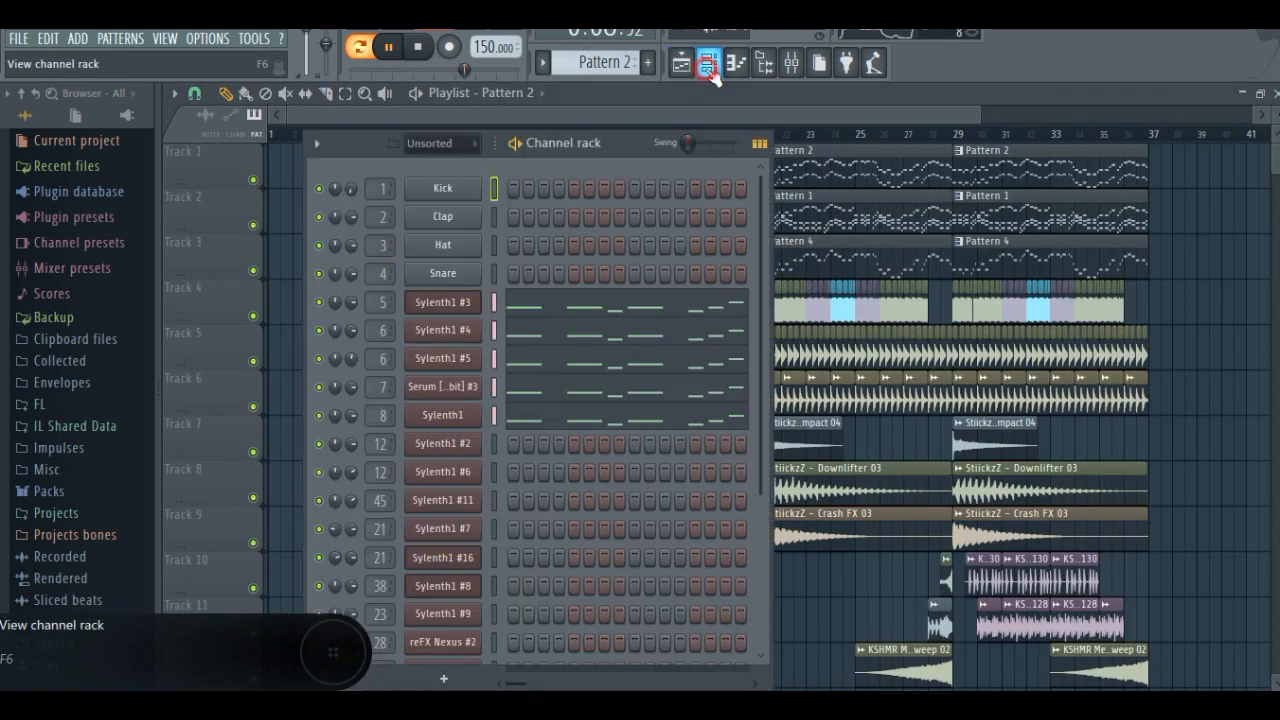
pyautogui.moveTo(765, 225); pyautogui.dragTo(766, 254)
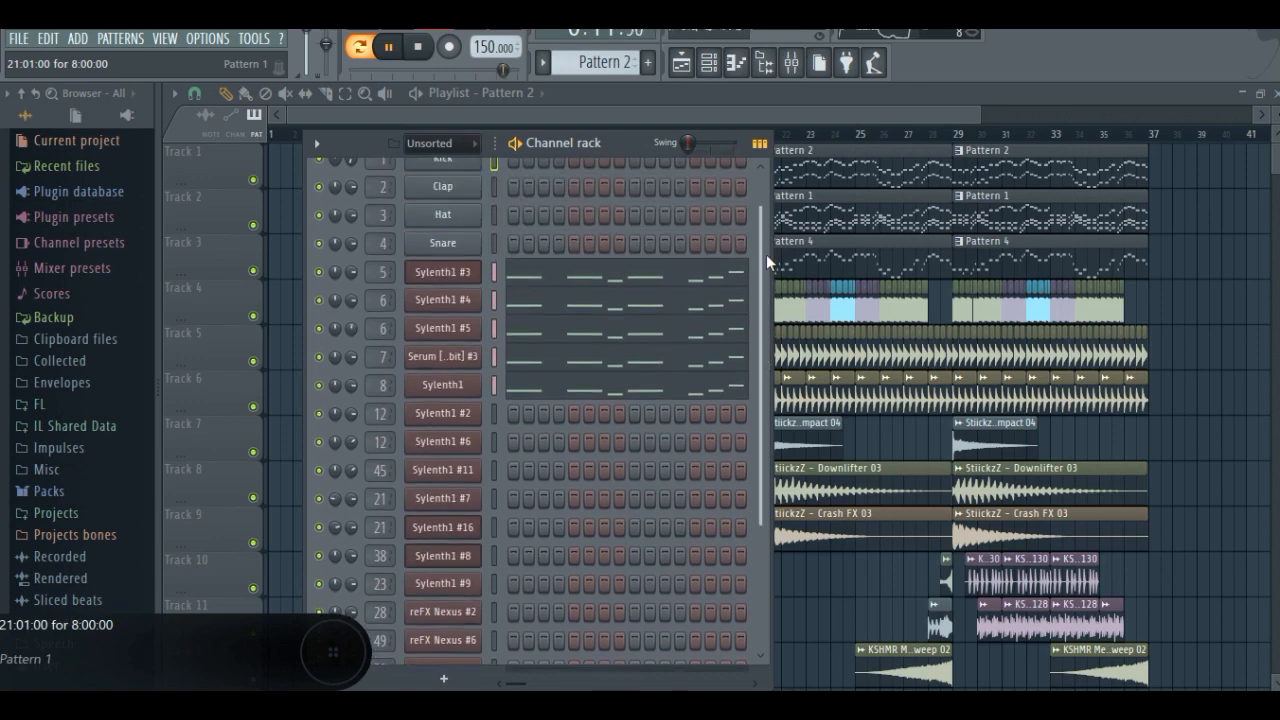
pyautogui.click(802, 63)
pyautogui.click(800, 63)
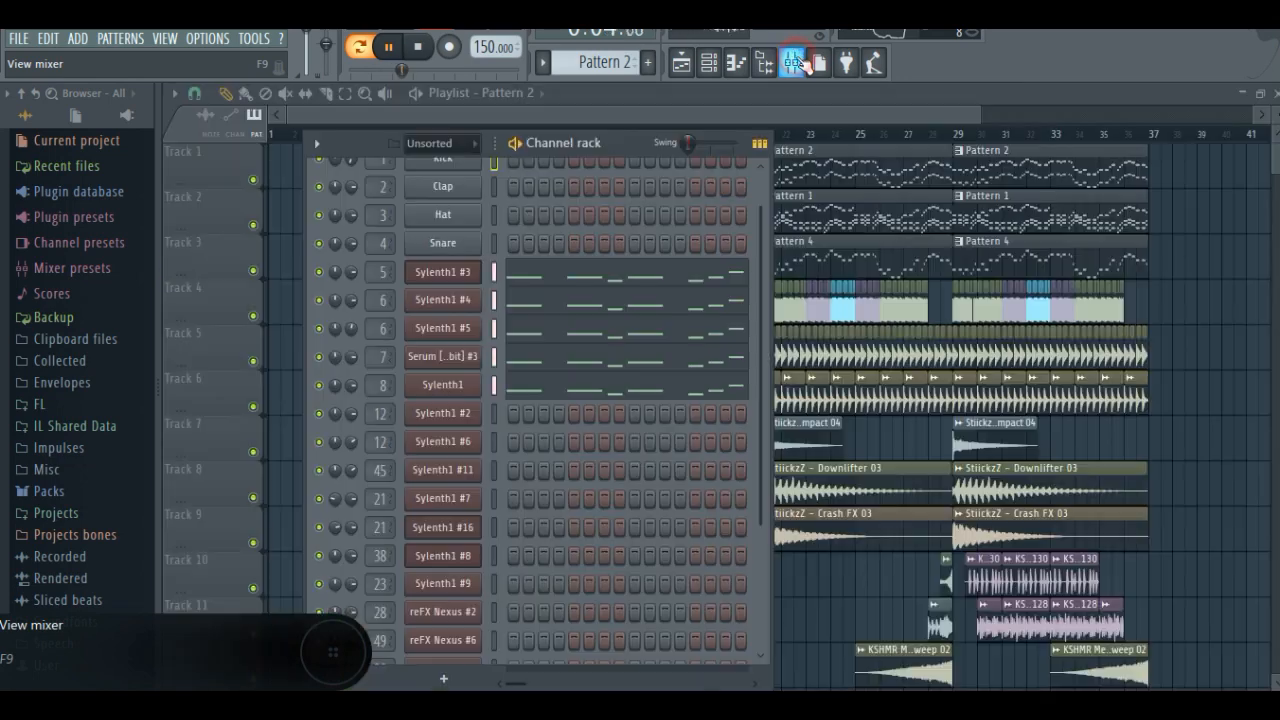
pyautogui.press('F6')
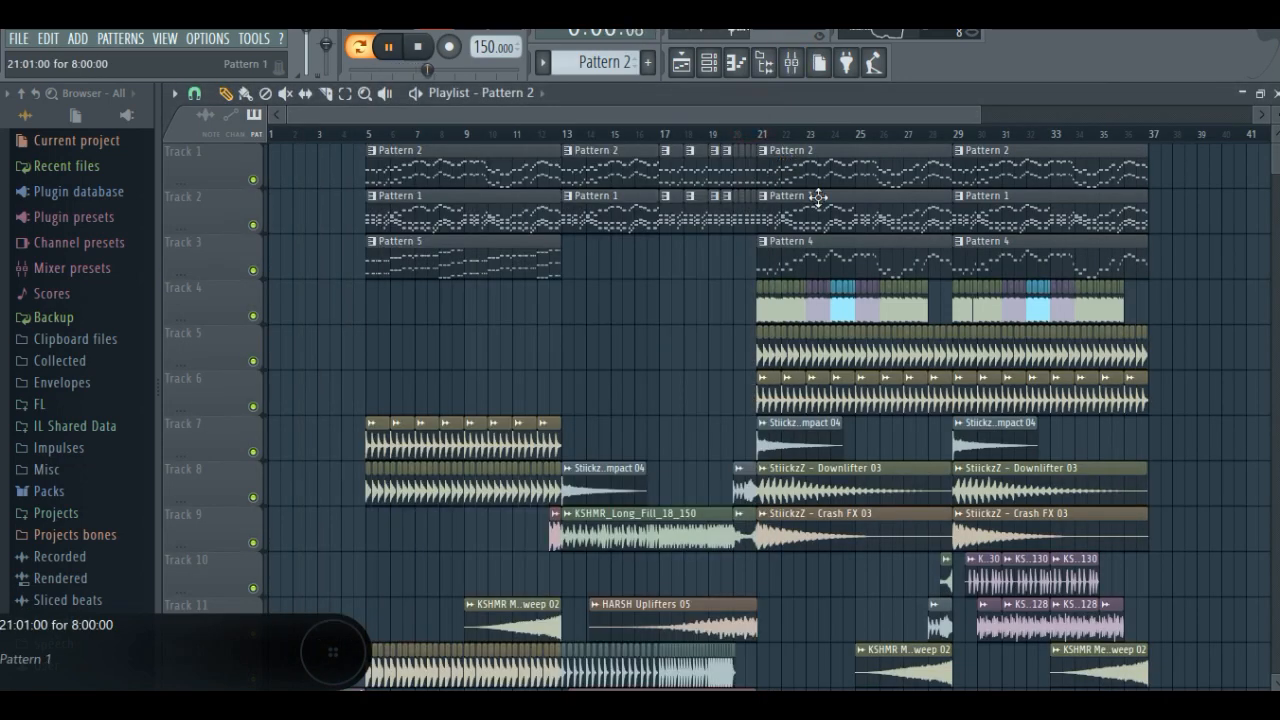
pyautogui.click(418, 47)
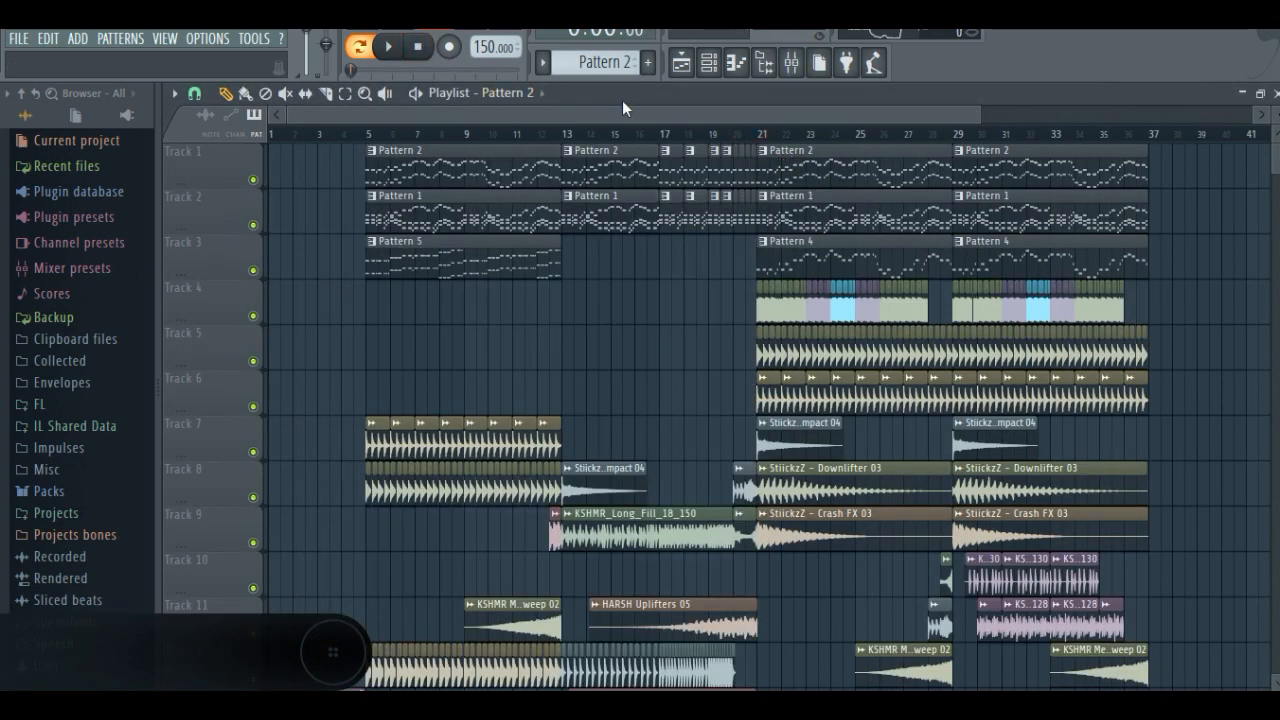
# Mute the Sylenth1 #4, Sylenth1 #5, Serum #3 and Sylenth1 channels in the channel rack, leaving Sylenth1 #3 active.
pyautogui.click(710, 66)
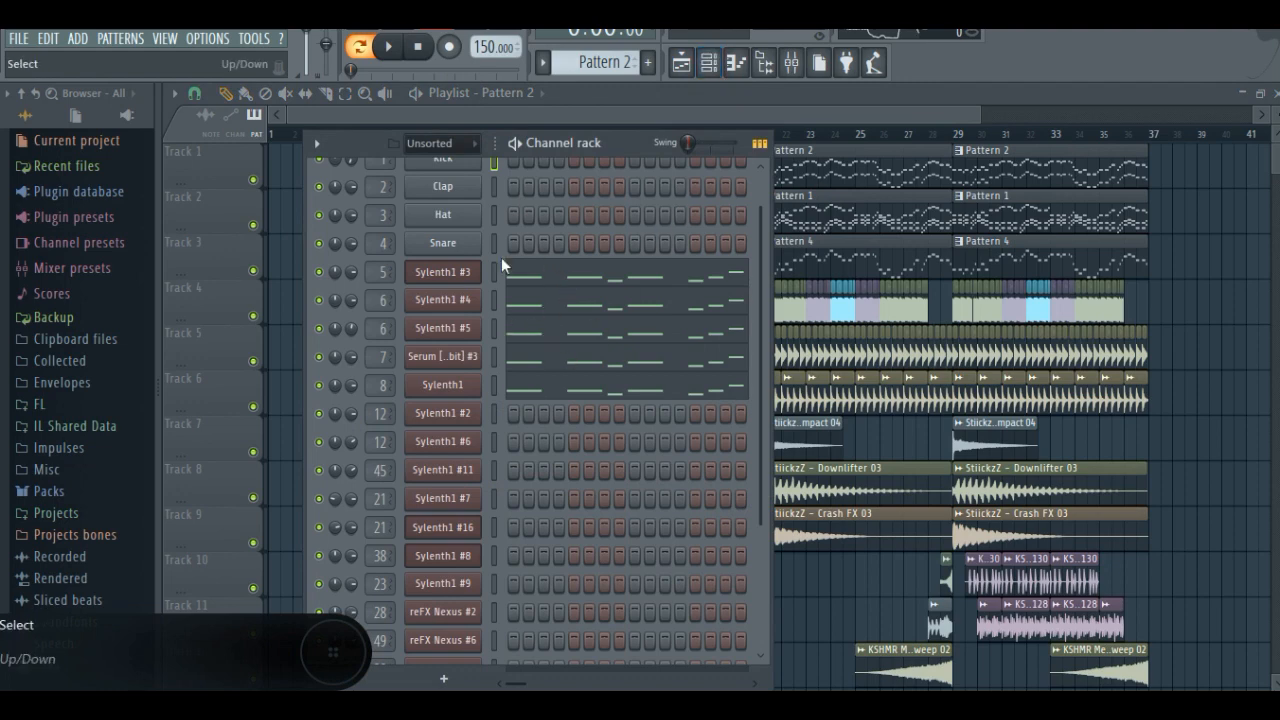
pyautogui.click(418, 47)
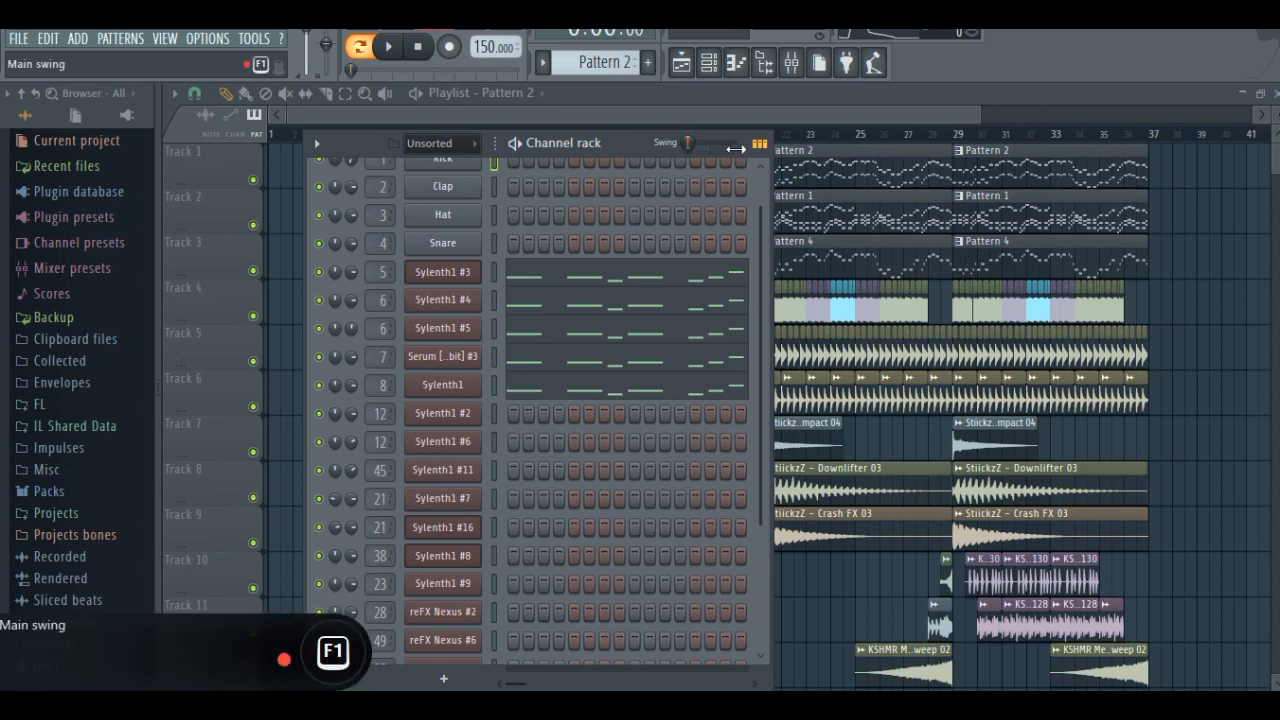
pyautogui.click(760, 175)
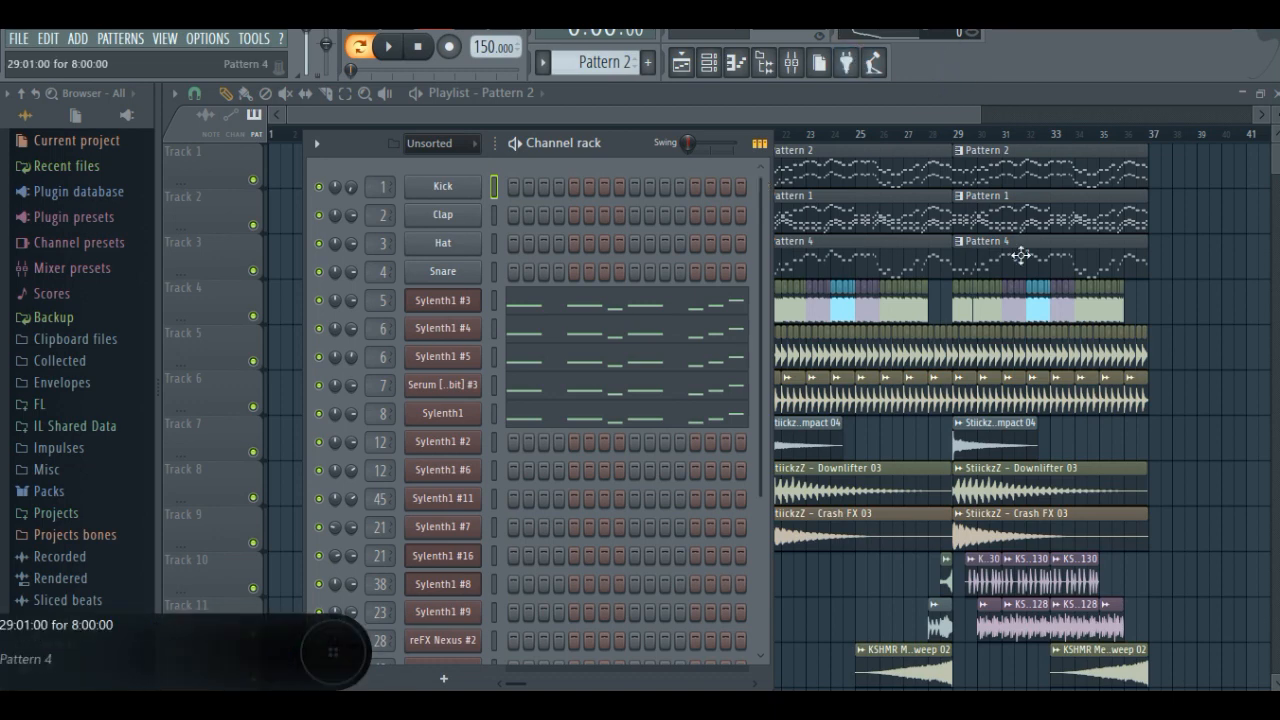
pyautogui.scroll(-3, 359, 303)
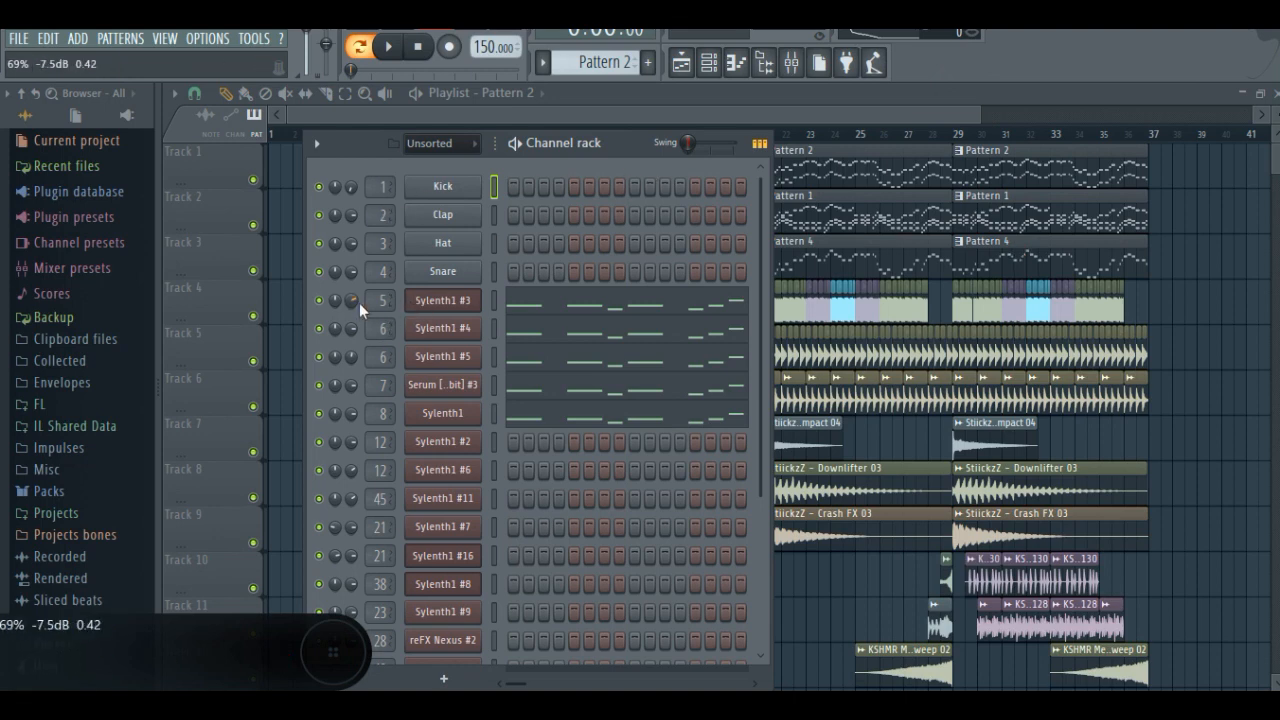
pyautogui.moveTo(318, 328); pyautogui.dragTo(323, 420)
pyautogui.scroll(-3, 326, 423)
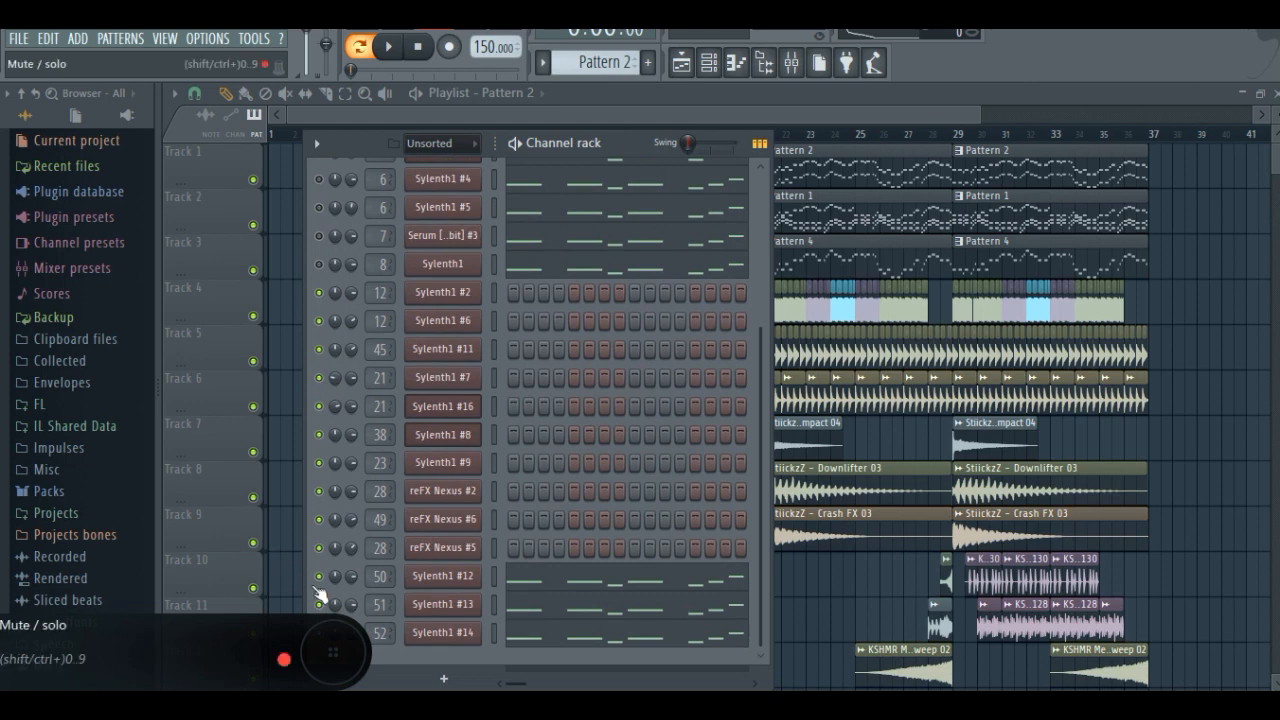
pyautogui.scroll(3, 342, 602)
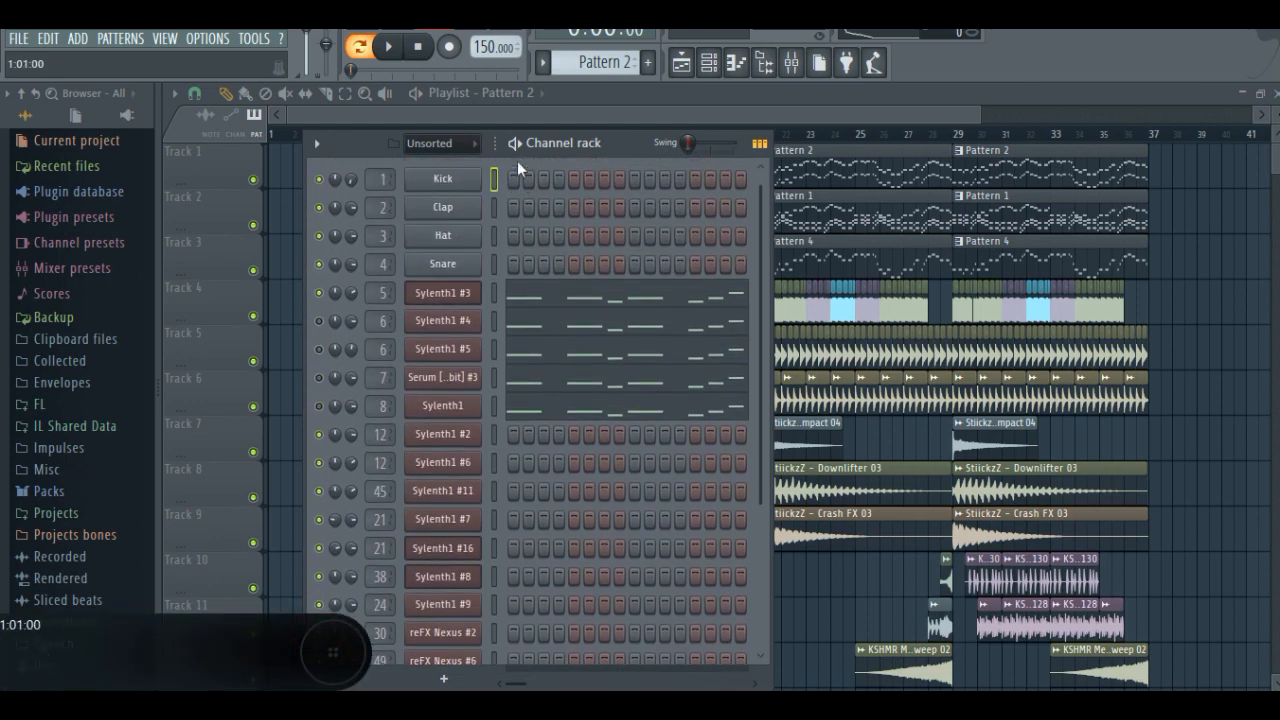
# Play Pattern 2 to hear the Sylenth1 #3 layer and view its synth patch.
pyautogui.press('space')
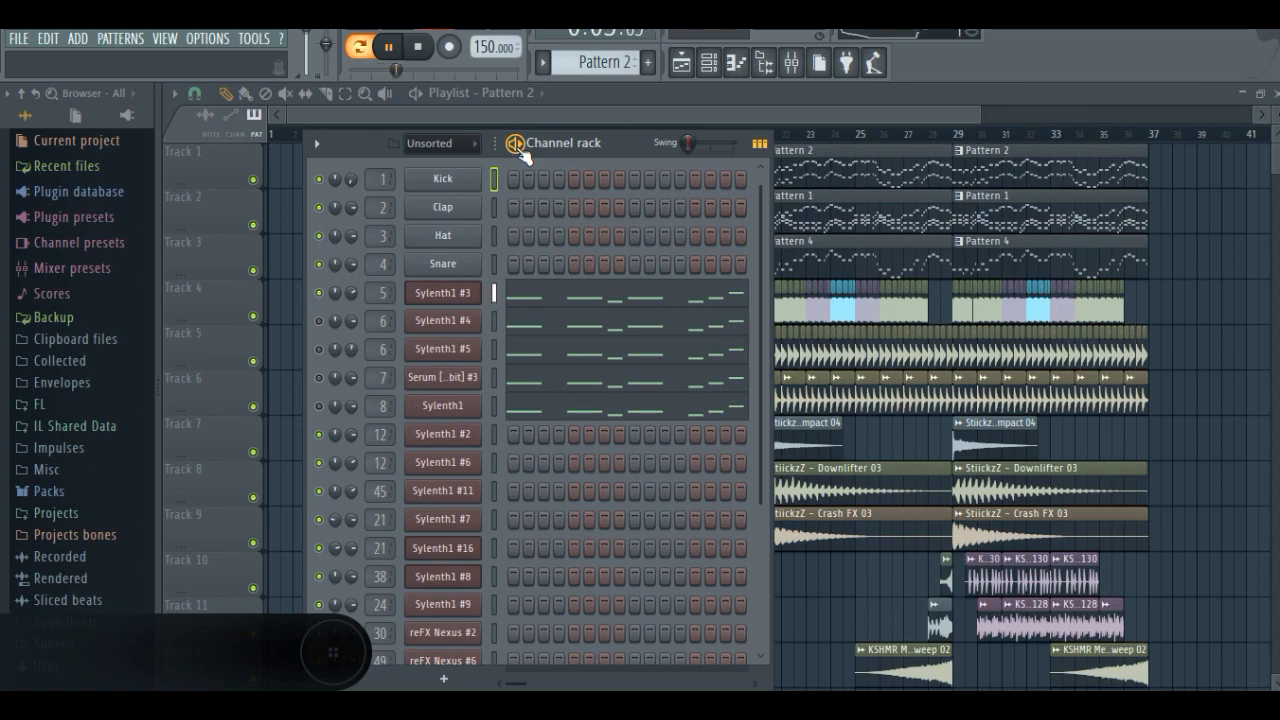
pyautogui.click(440, 296)
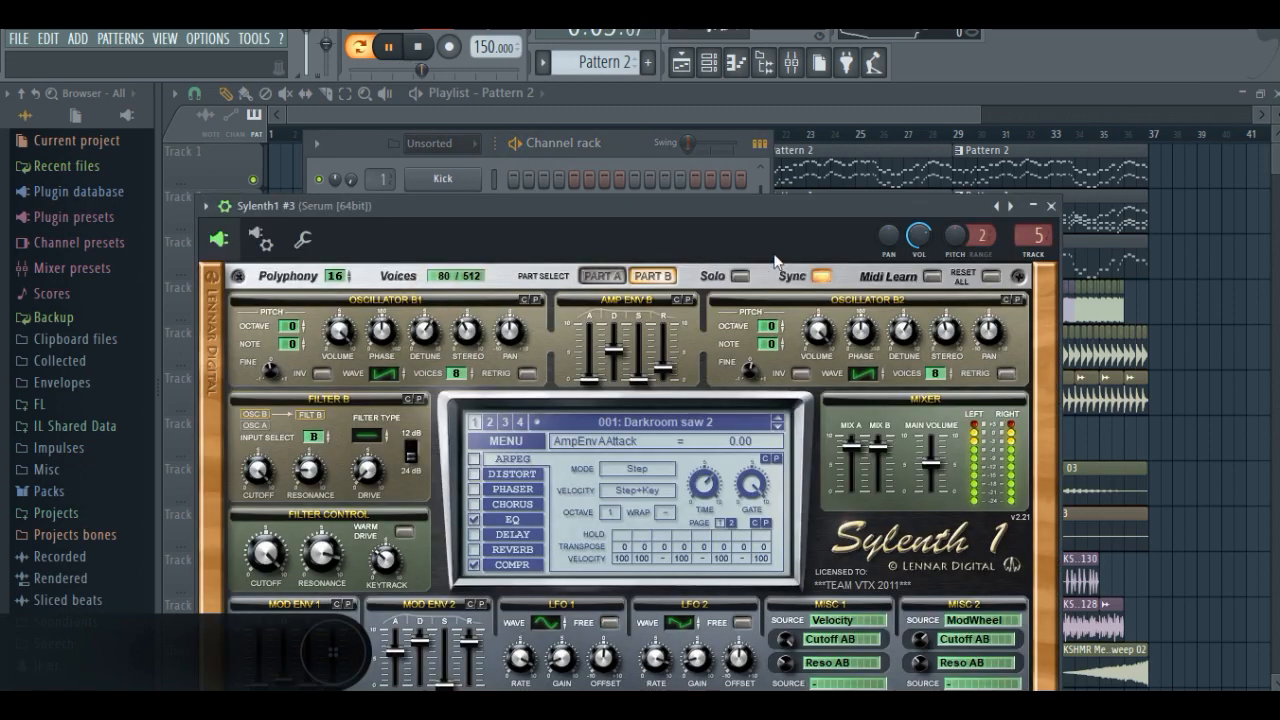
pyautogui.click(1050, 206)
# Mute Sylenth1 #3, audition the Sylenth1 #4 and Sylenth1 #5 layers in turn, and view the Sylenth1 #5 patch.
pyautogui.click(319, 321)
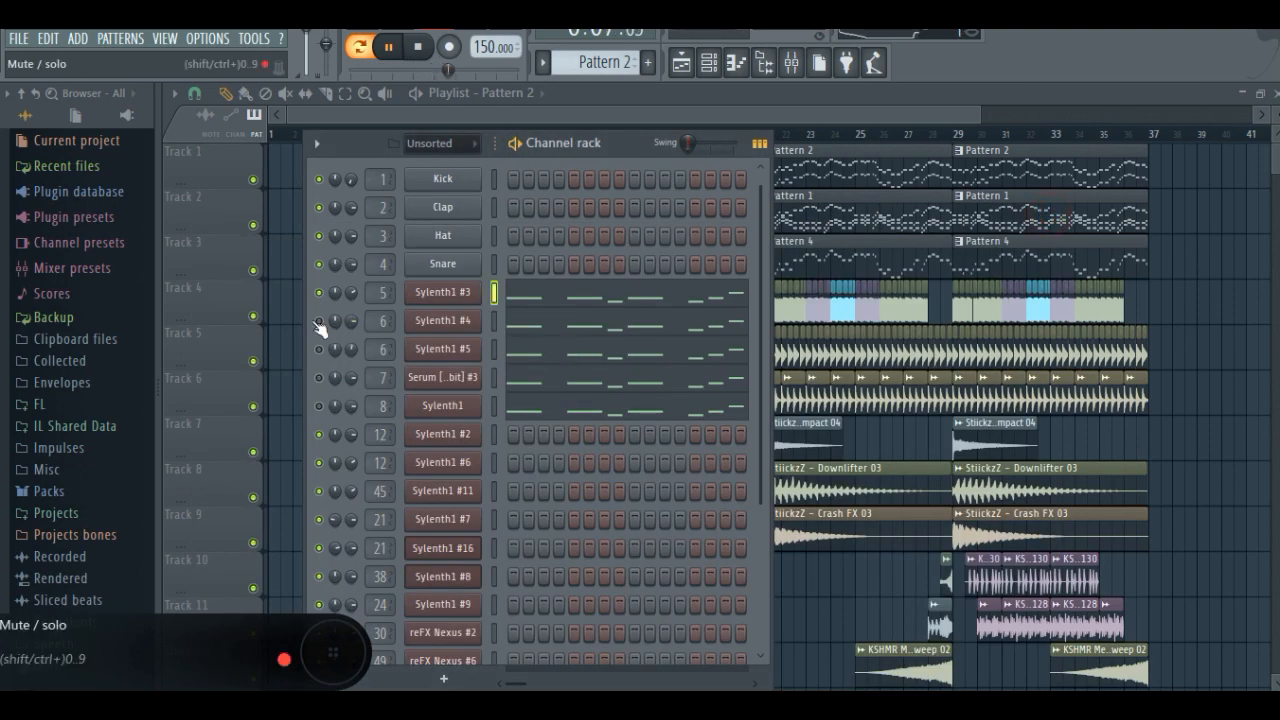
pyautogui.click(319, 292)
pyautogui.click(322, 322)
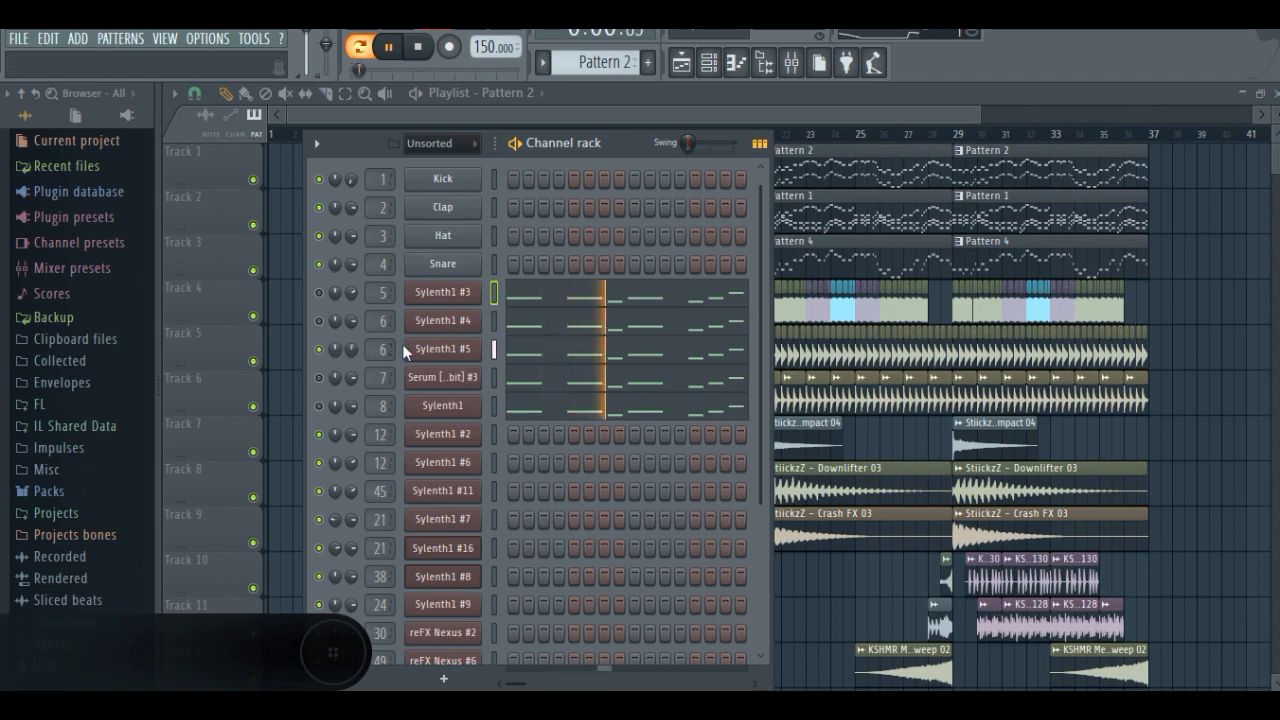
pyautogui.click(430, 349)
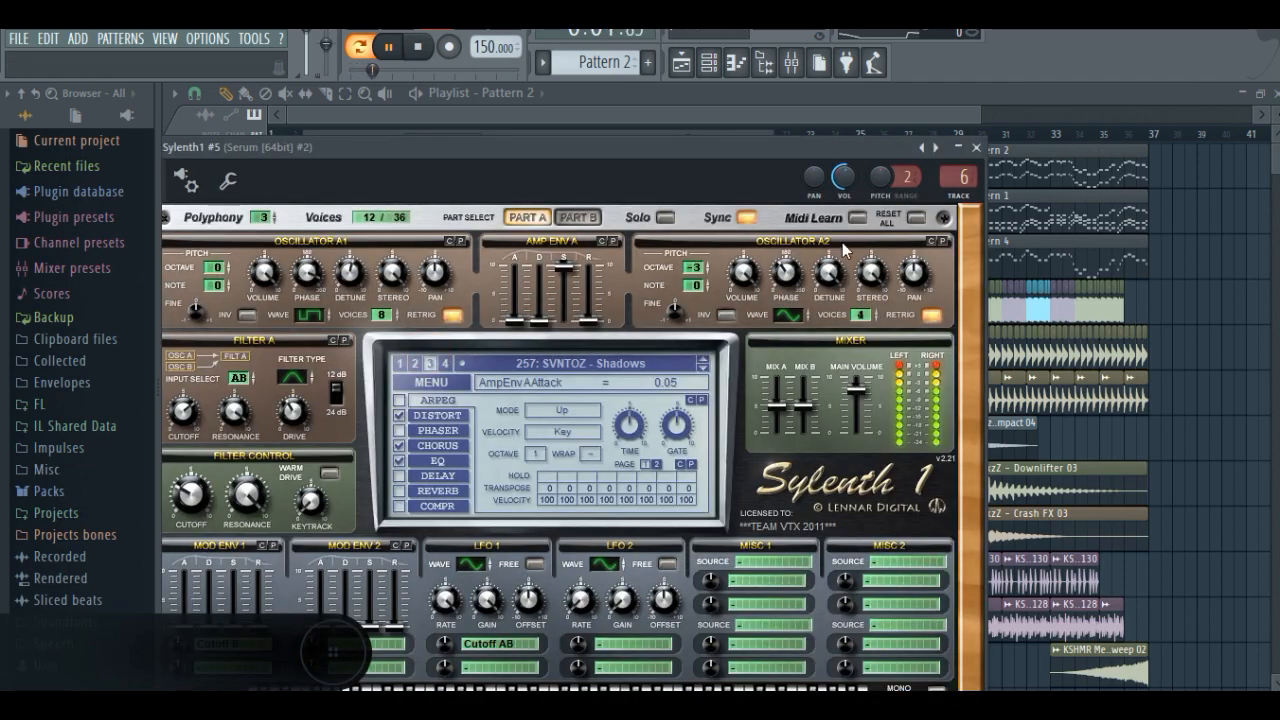
pyautogui.click(976, 147)
# Switch the audible layer from Sylenth1 #5 to Serum #3, view the Serum plugin, and dismiss its missing-file message.
pyautogui.click(322, 378)
pyautogui.click(319, 355)
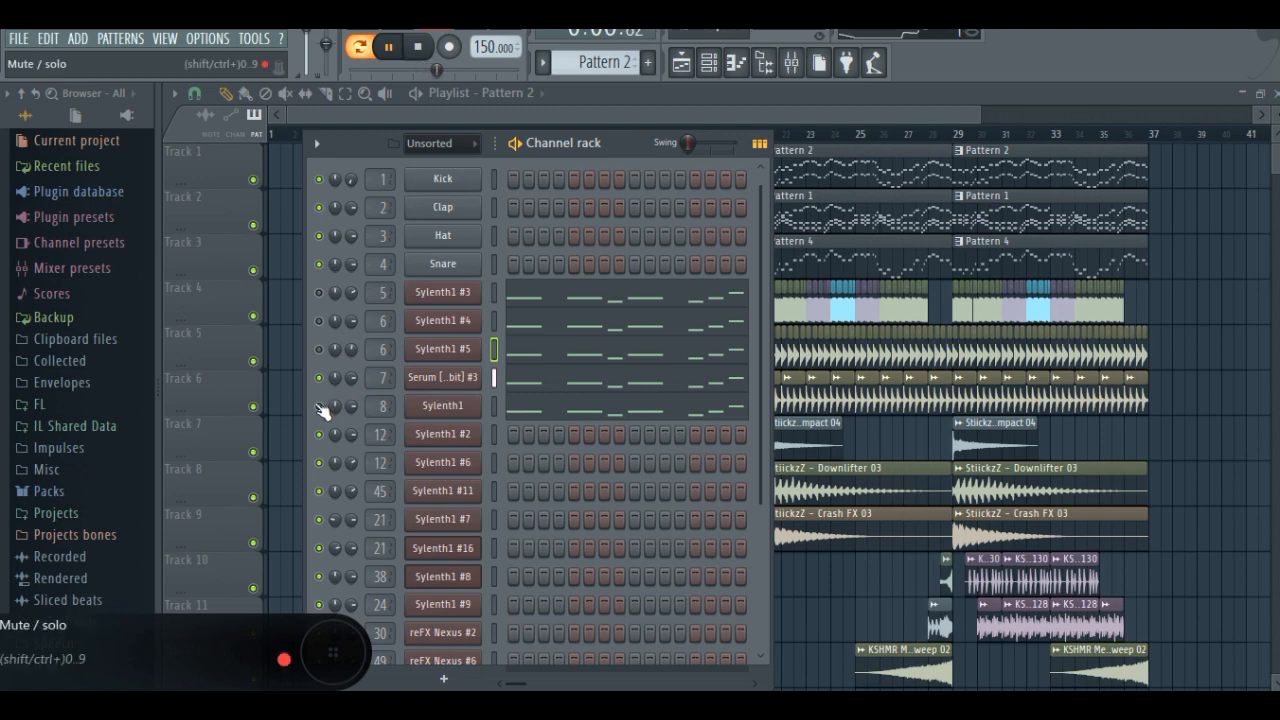
pyautogui.click(435, 380)
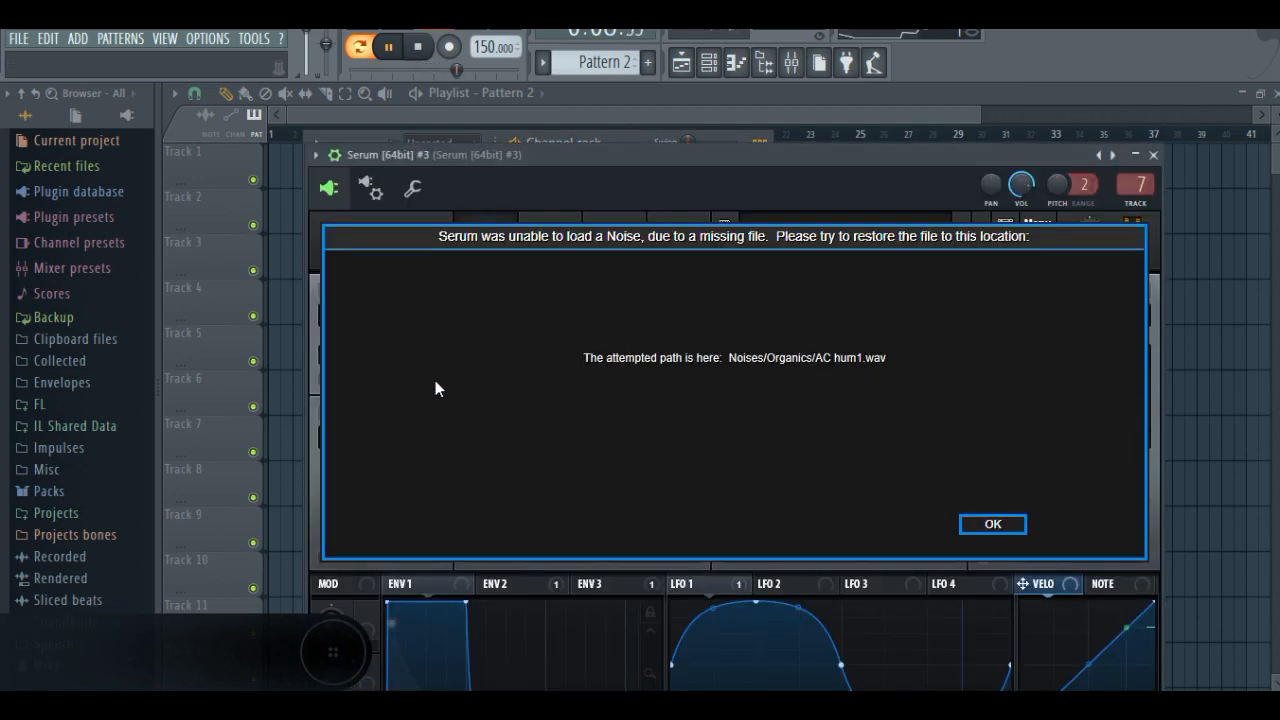
pyautogui.click(962, 526)
pyautogui.click(1153, 155)
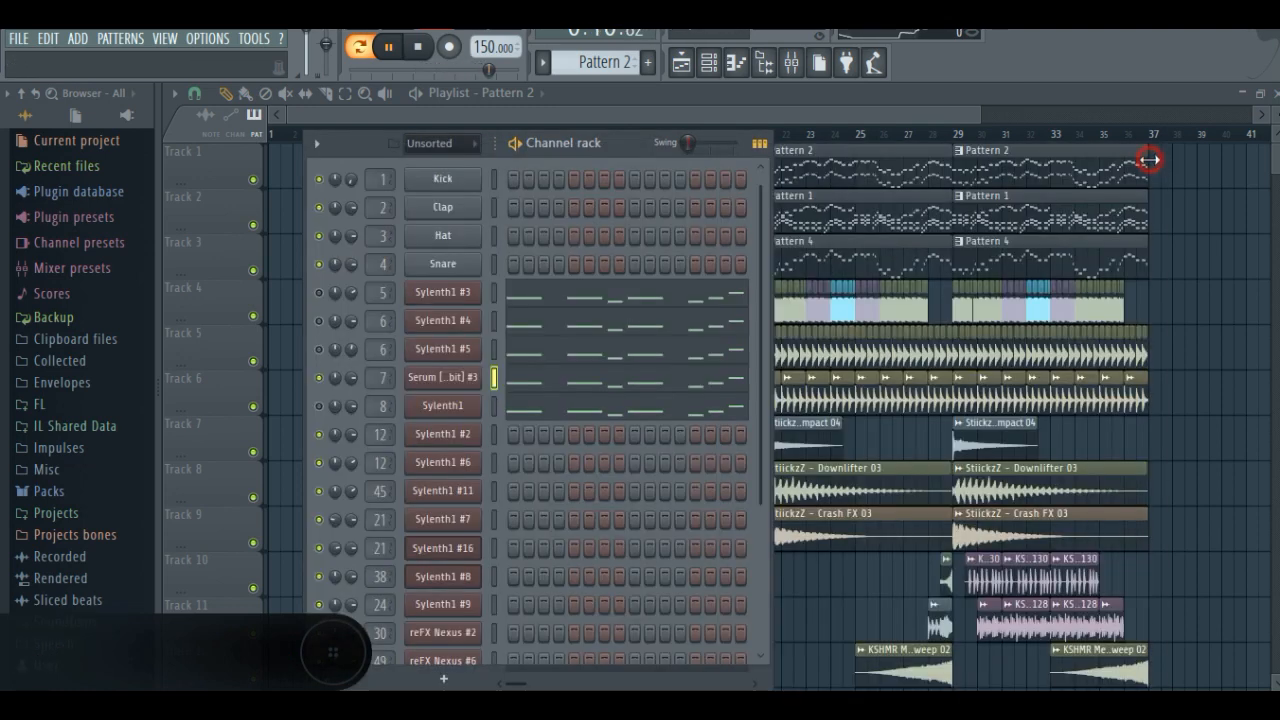
# Unmute the Sylenth1 channel on mixer track 8 and mute Serum #3.
pyautogui.click(314, 410)
pyautogui.click(318, 378)
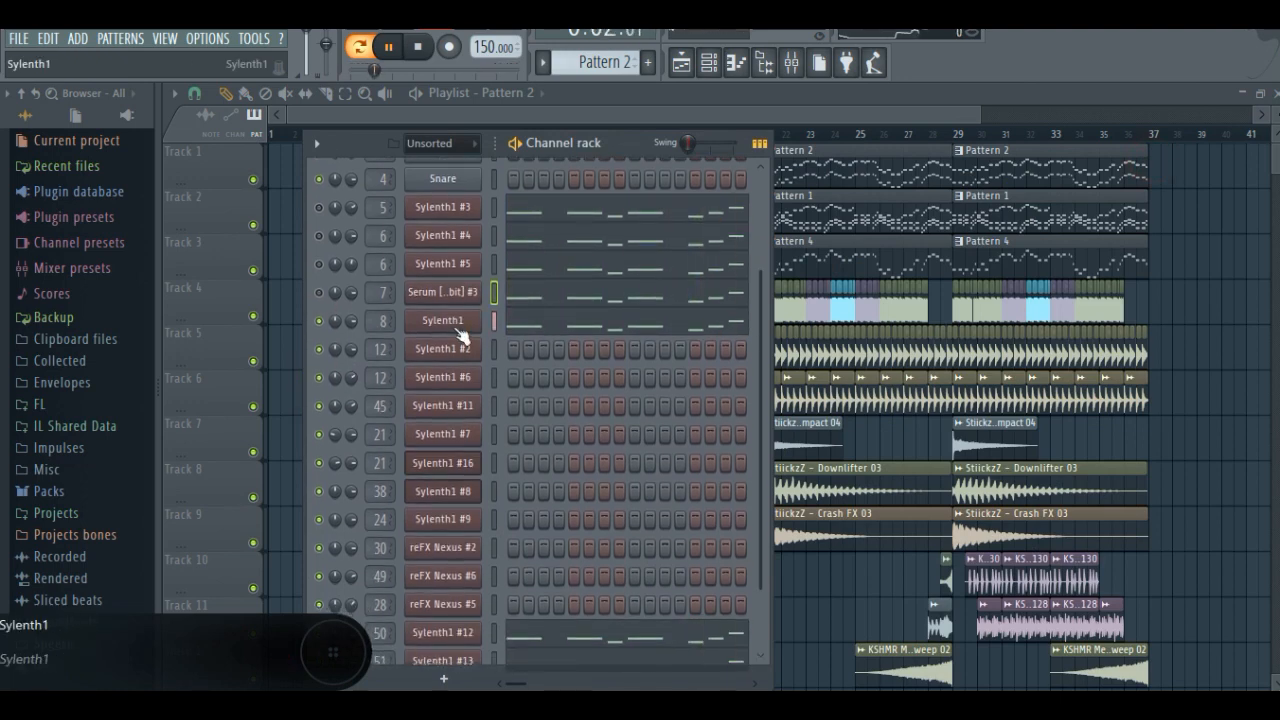
# View the Sylenth1 patch on mixer track 8, listen to the layer, and mute it.
pyautogui.click(445, 408)
pyautogui.click(962, 302)
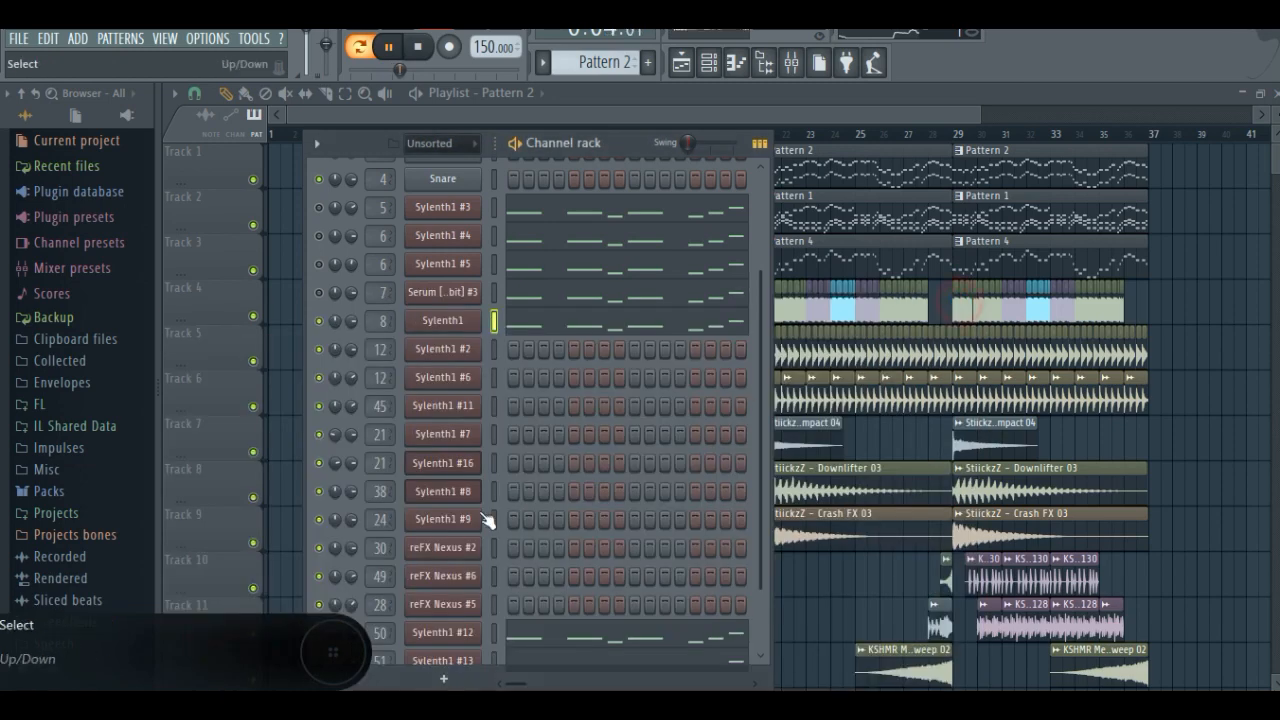
pyautogui.click(320, 320)
# Audition the Sylenth1 #12 layer, view its patch, and switch the audible layer to Sylenth1 #13.
pyautogui.scroll(-2, 490, 525)
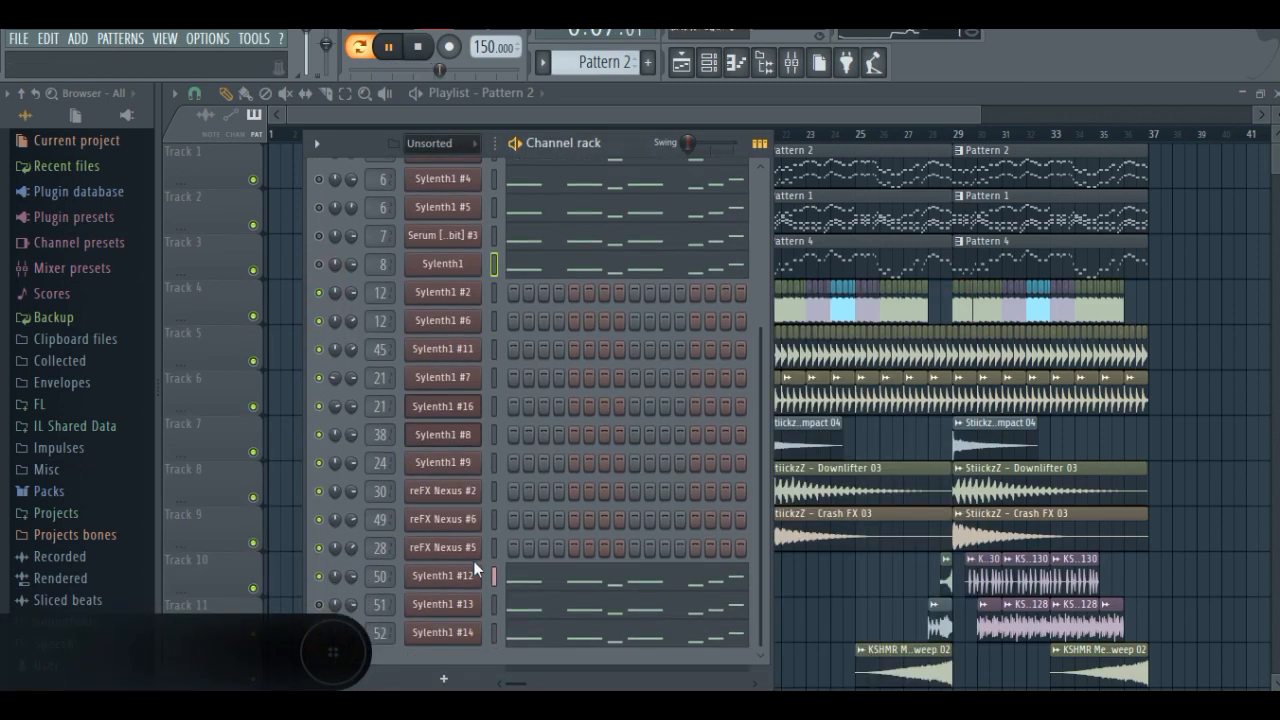
pyautogui.click(418, 579)
pyautogui.click(784, 311)
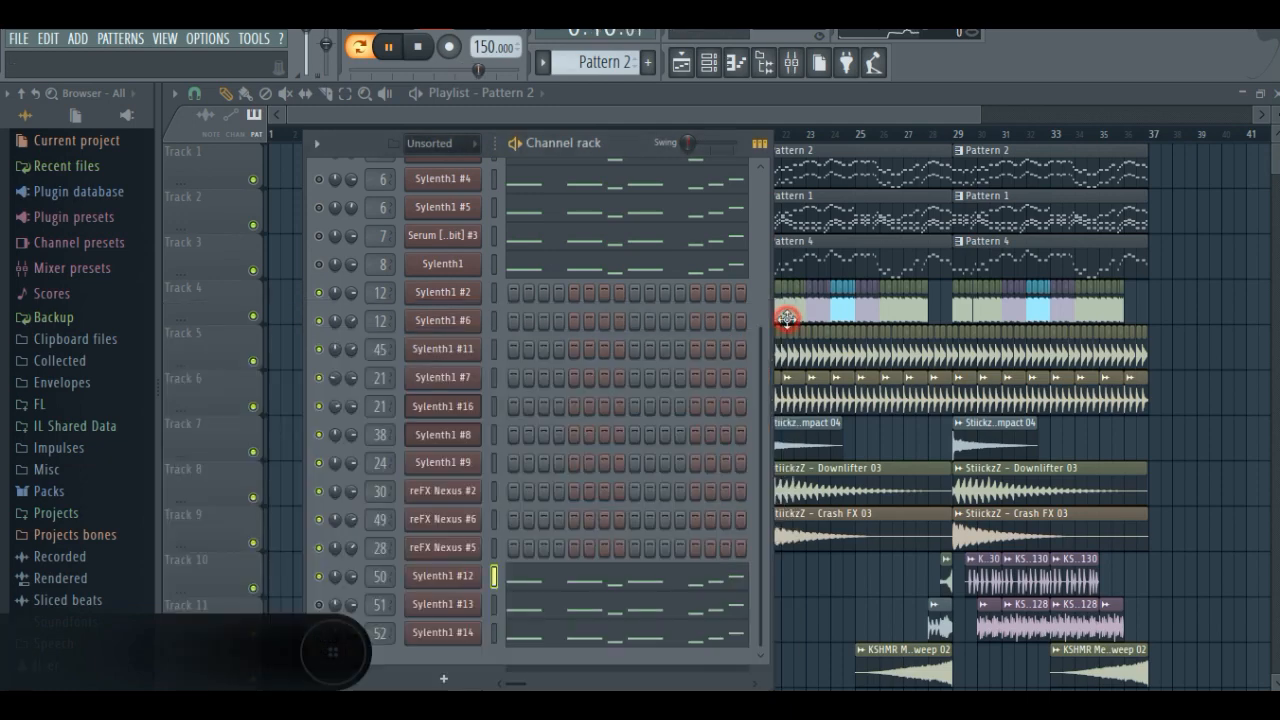
pyautogui.click(319, 577)
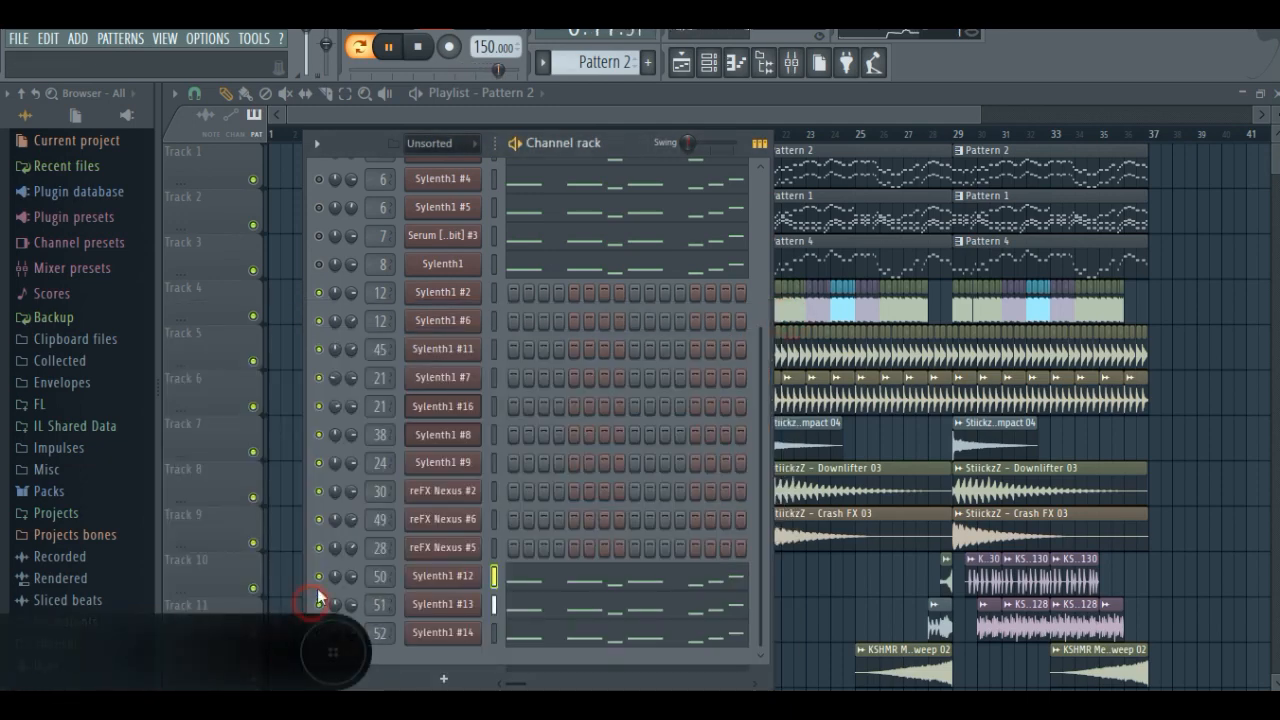
# View the Sylenth1 #13 patch, switch the audible layer to Sylenth1 #14, and view that patch too.
pyautogui.click(440, 608)
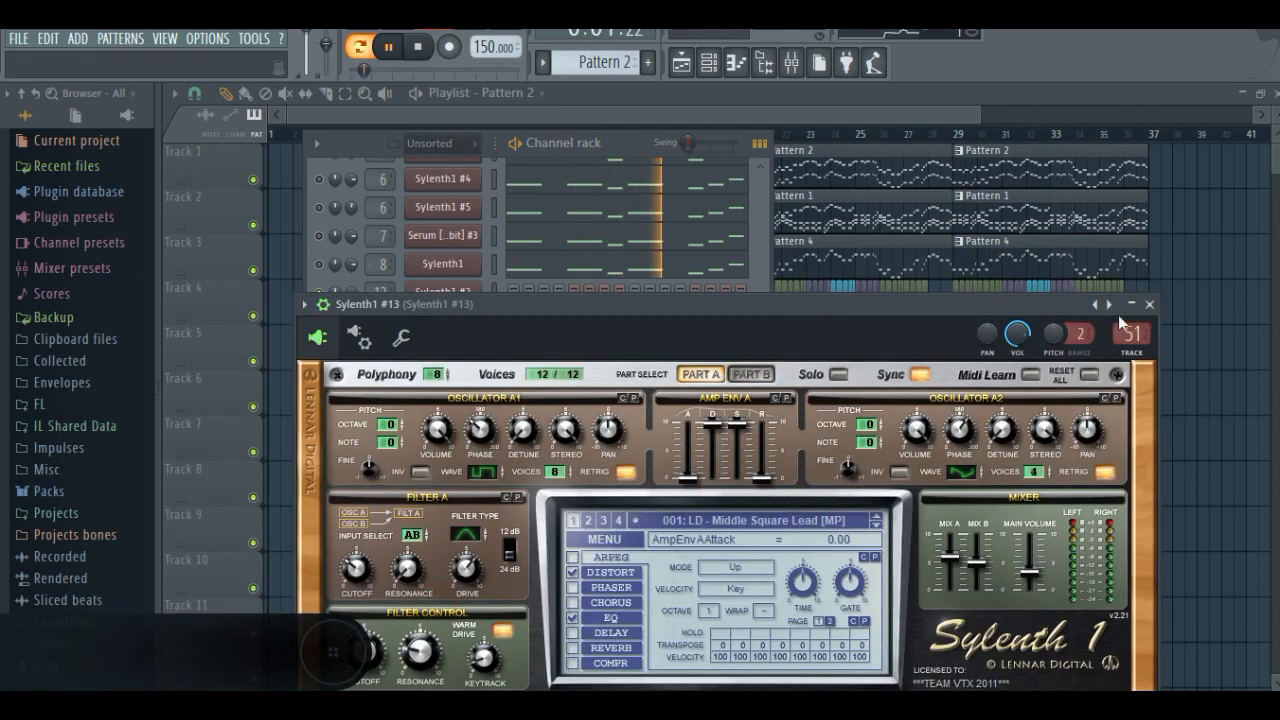
pyautogui.click(1150, 305)
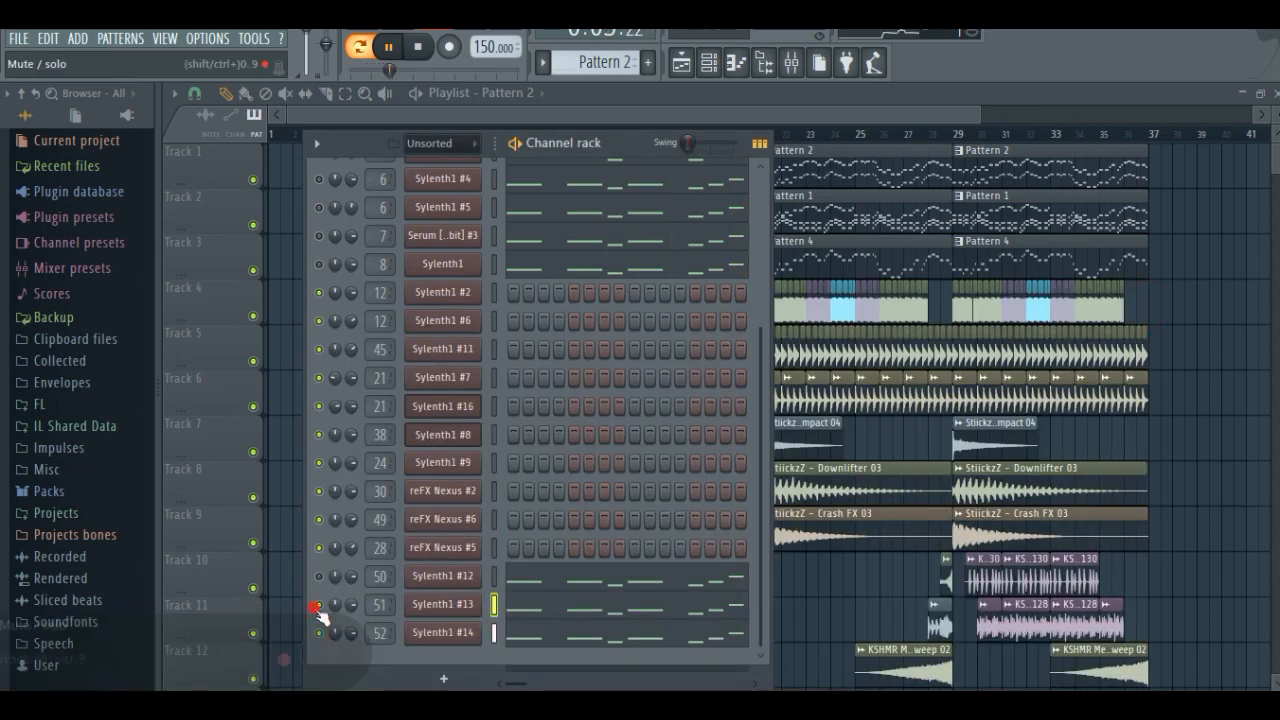
pyautogui.click(418, 640)
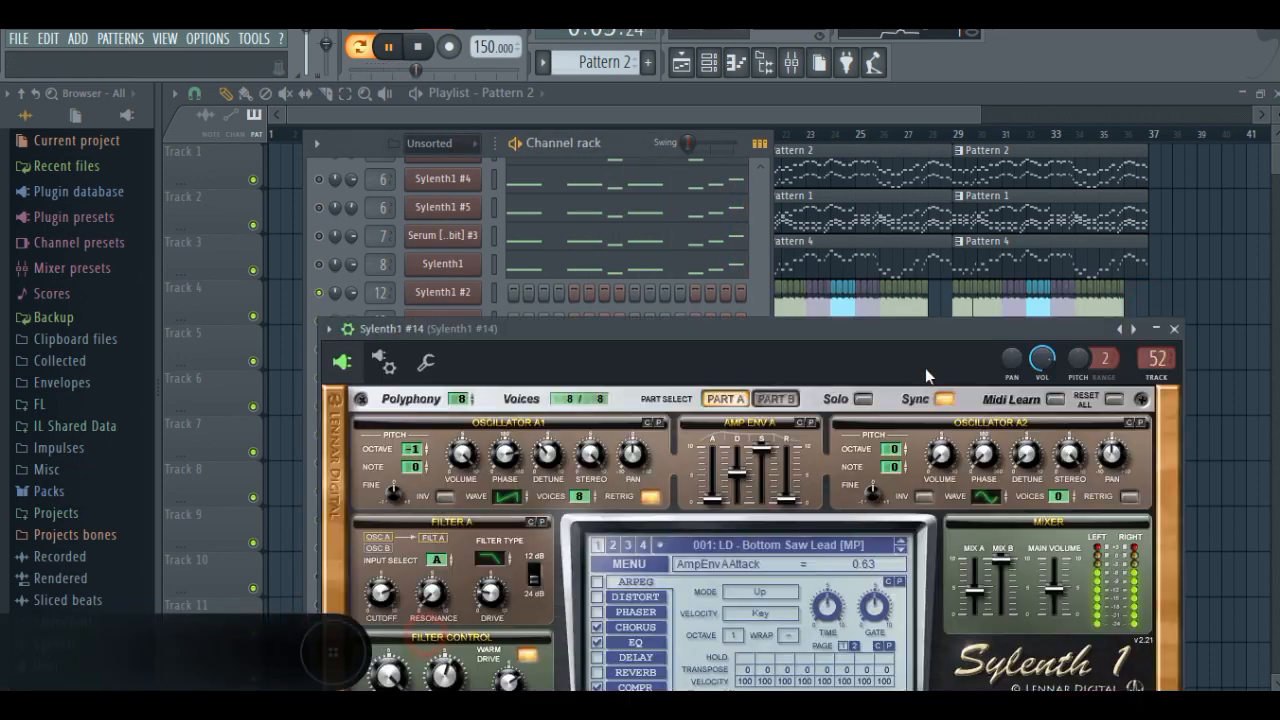
pyautogui.click(1168, 334)
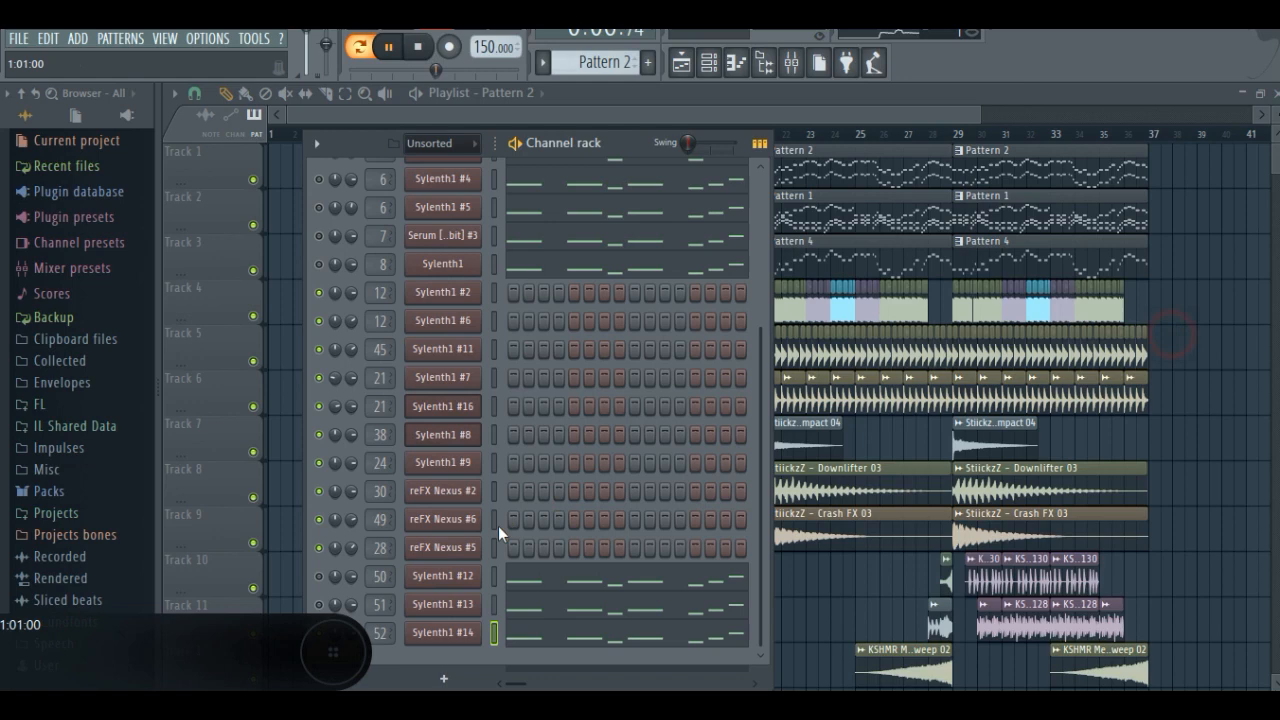
# Unmute Sylenth1 #13, #12, #5, #4 and #3, Serum #3 and the track 8 Sylenth1 to hear the full lead, and stop playback.
pyautogui.click(319, 604)
pyautogui.click(319, 576)
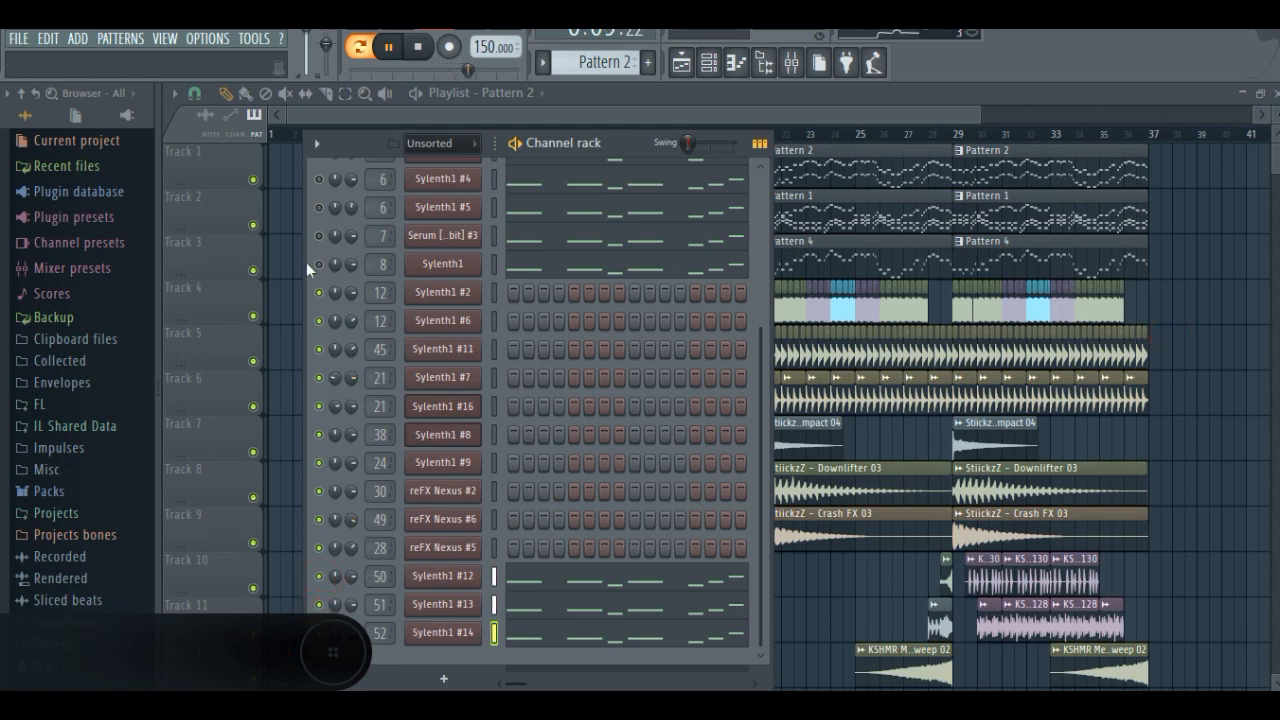
pyautogui.click(319, 264)
pyautogui.click(319, 235)
pyautogui.click(318, 207)
pyautogui.click(319, 179)
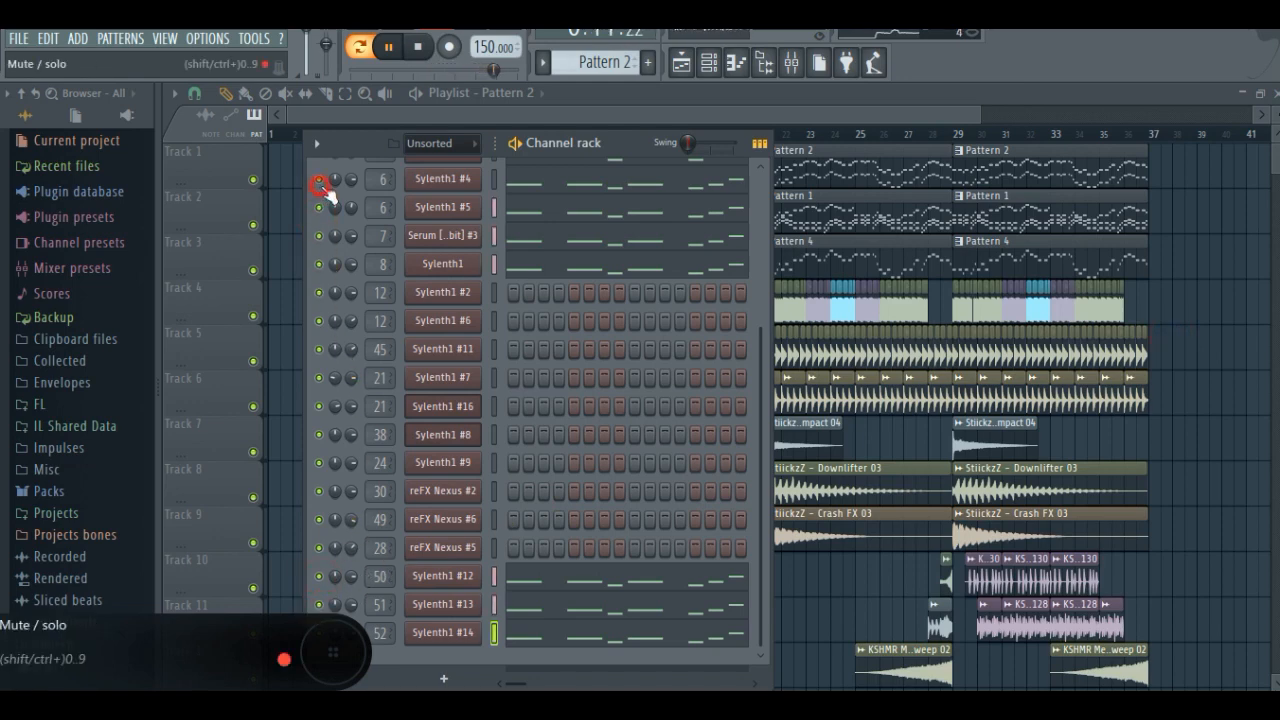
pyautogui.click(757, 198)
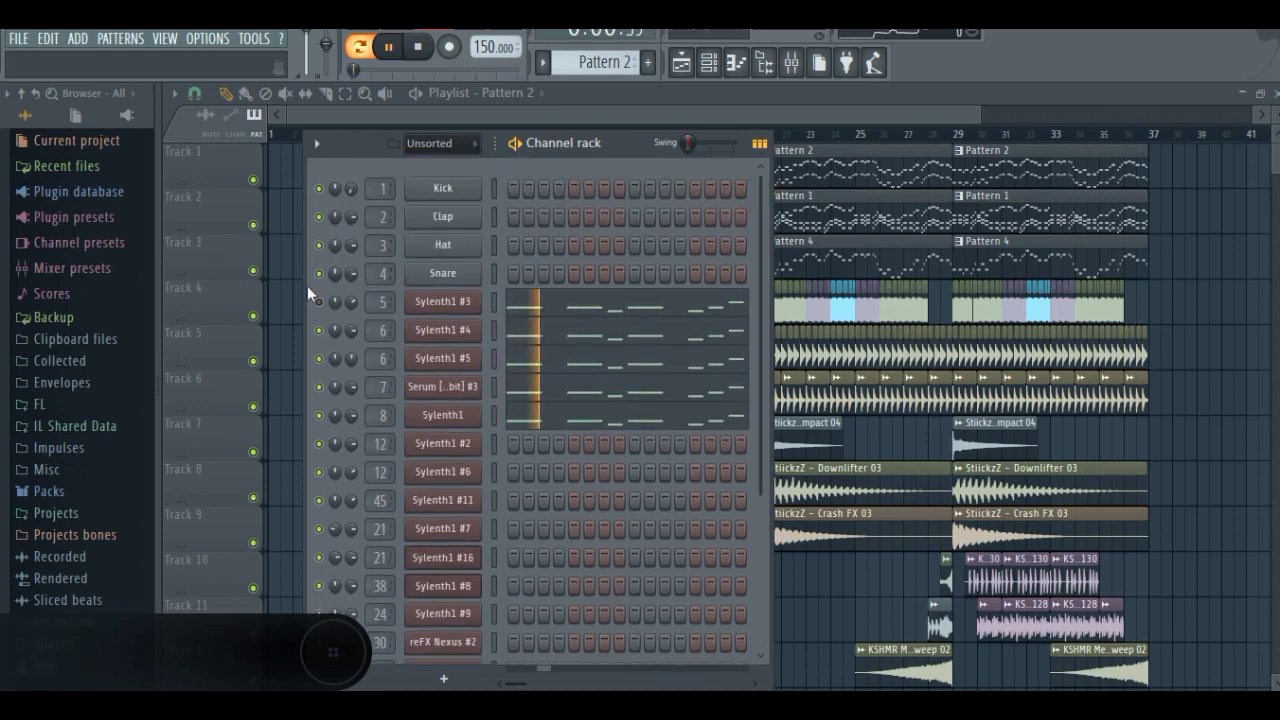
pyautogui.click(319, 303)
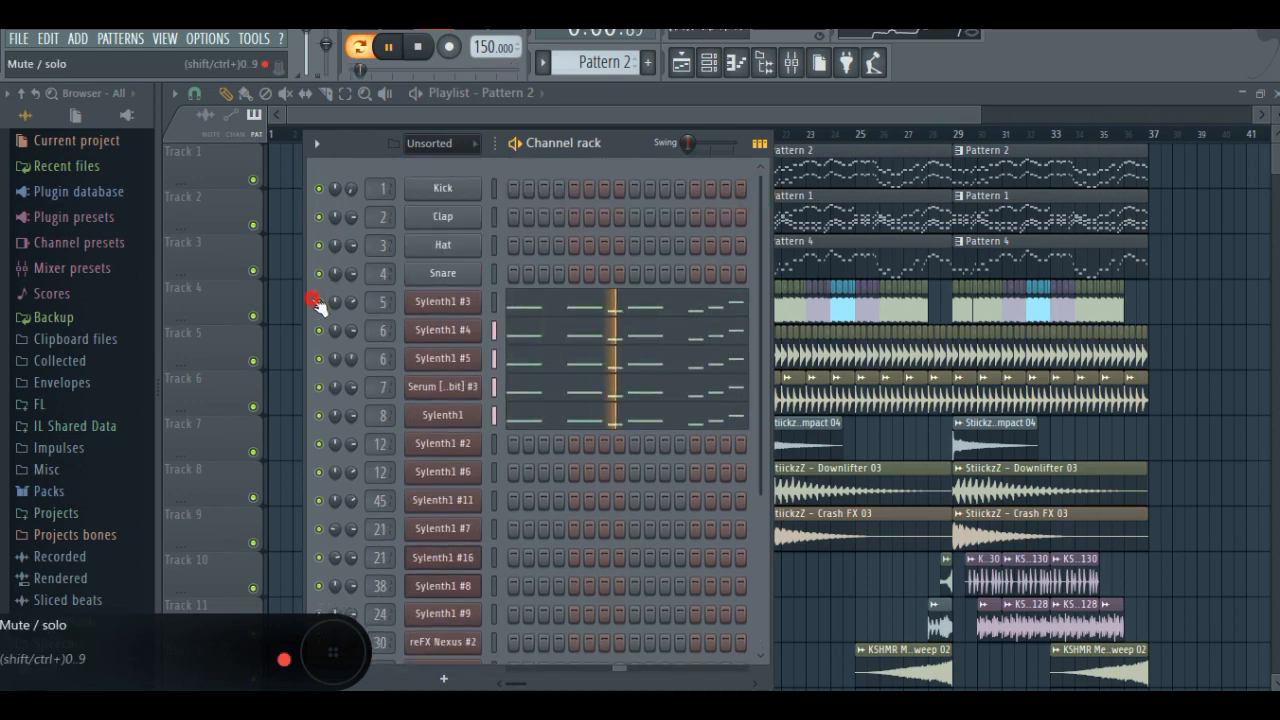
pyautogui.click(433, 48)
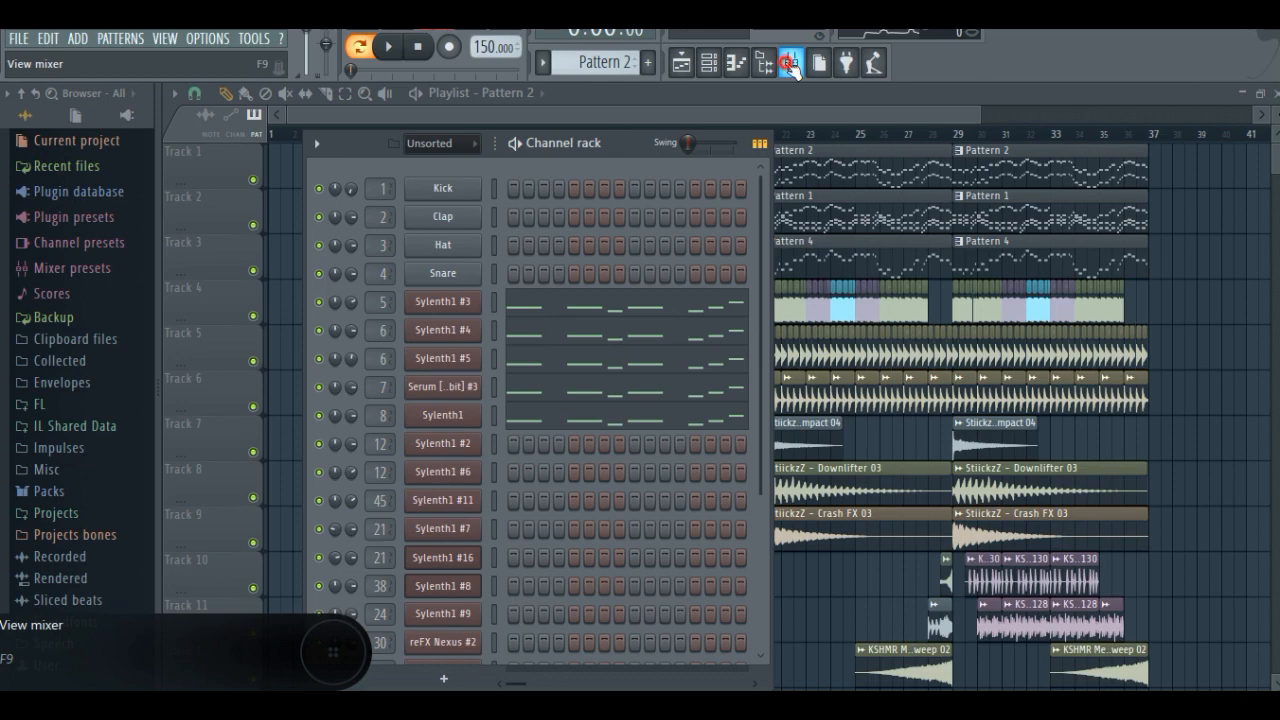
# Show the mixer and select the LEAD BUS track to display its effect chain.
pyautogui.click(790, 64)
pyautogui.click(791, 64)
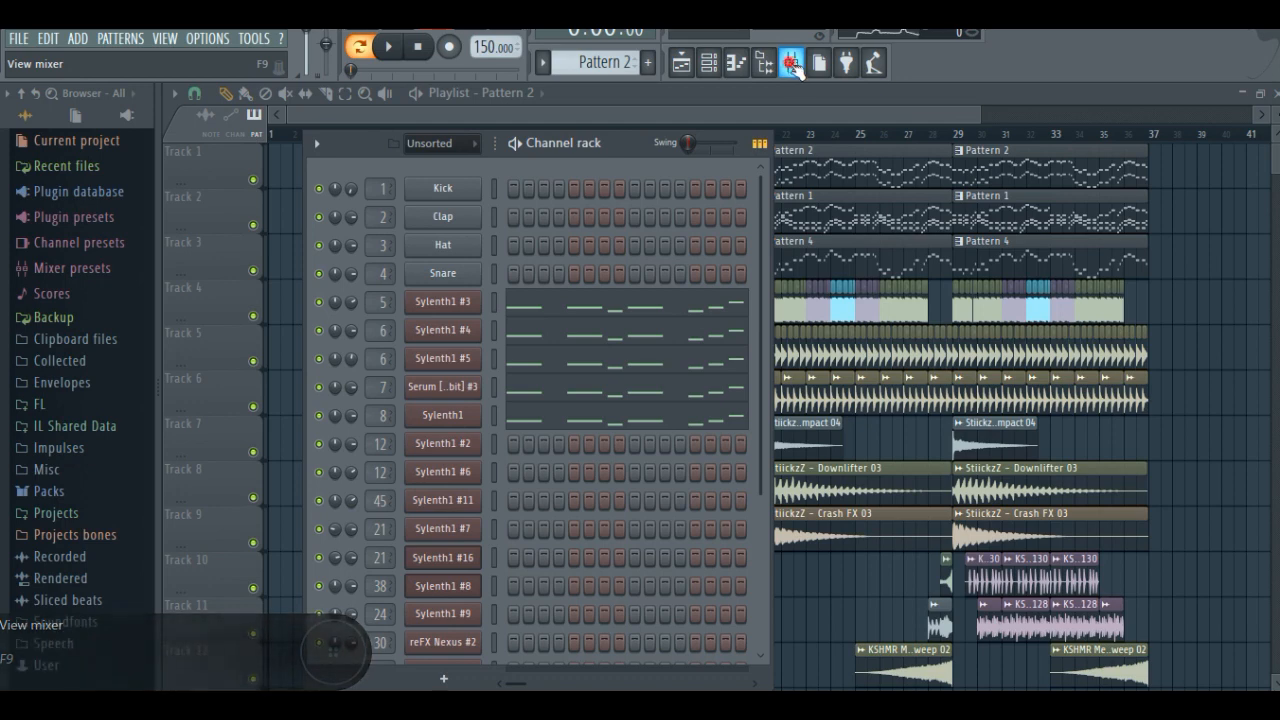
pyautogui.click(792, 64)
pyautogui.click(1008, 175)
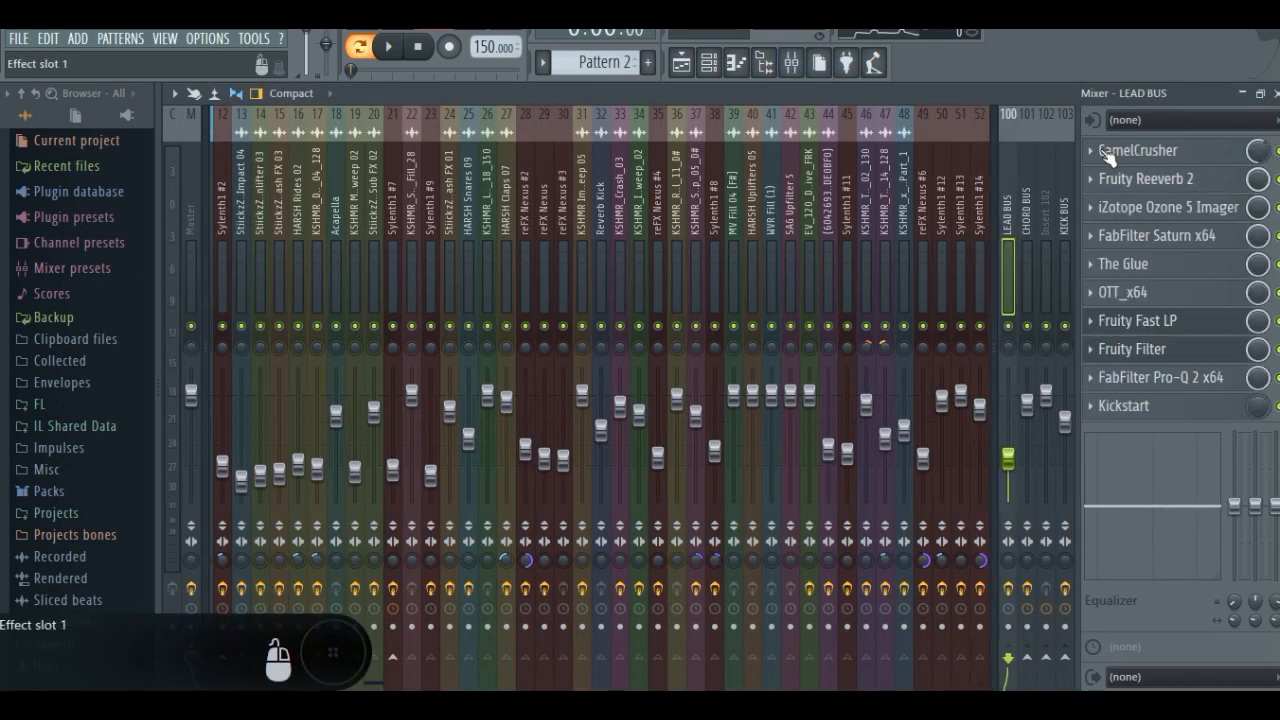
pyautogui.click(791, 64)
pyautogui.click(791, 64)
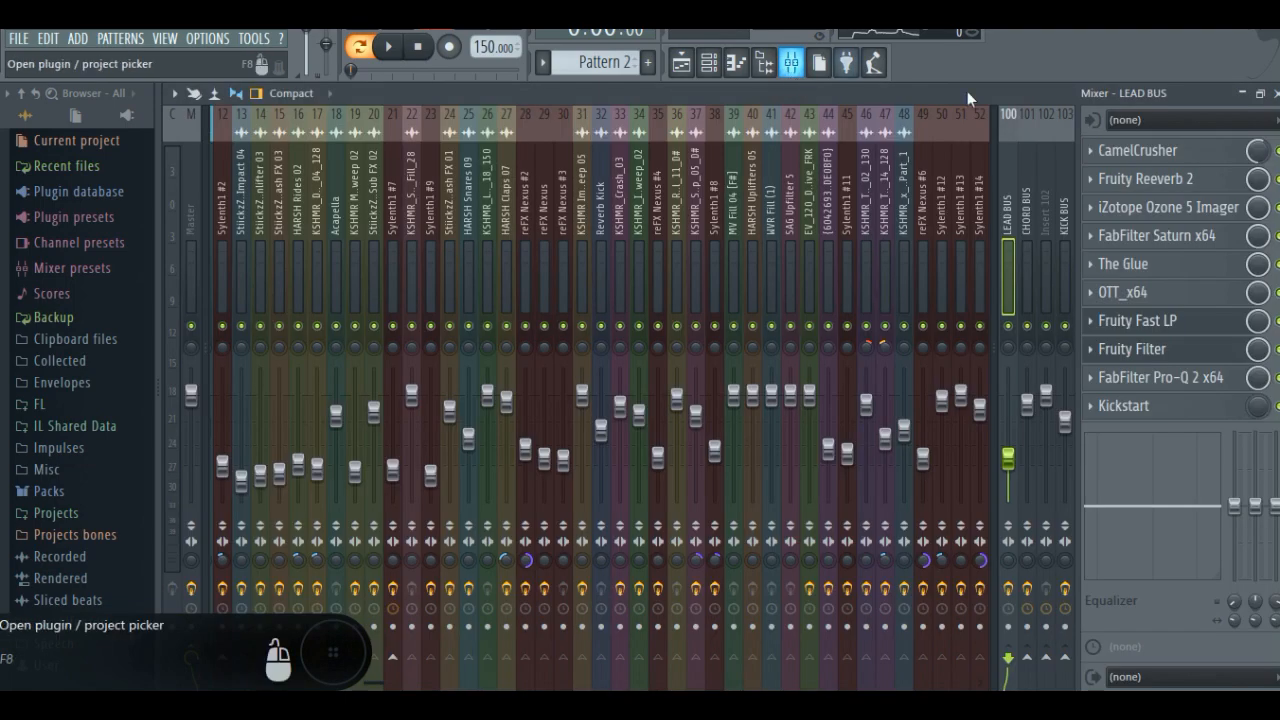
# Play Pattern 2 and compare the lead with the whole LEAD BUS effect chain disabled and re-enabled.
pyautogui.click(386, 48)
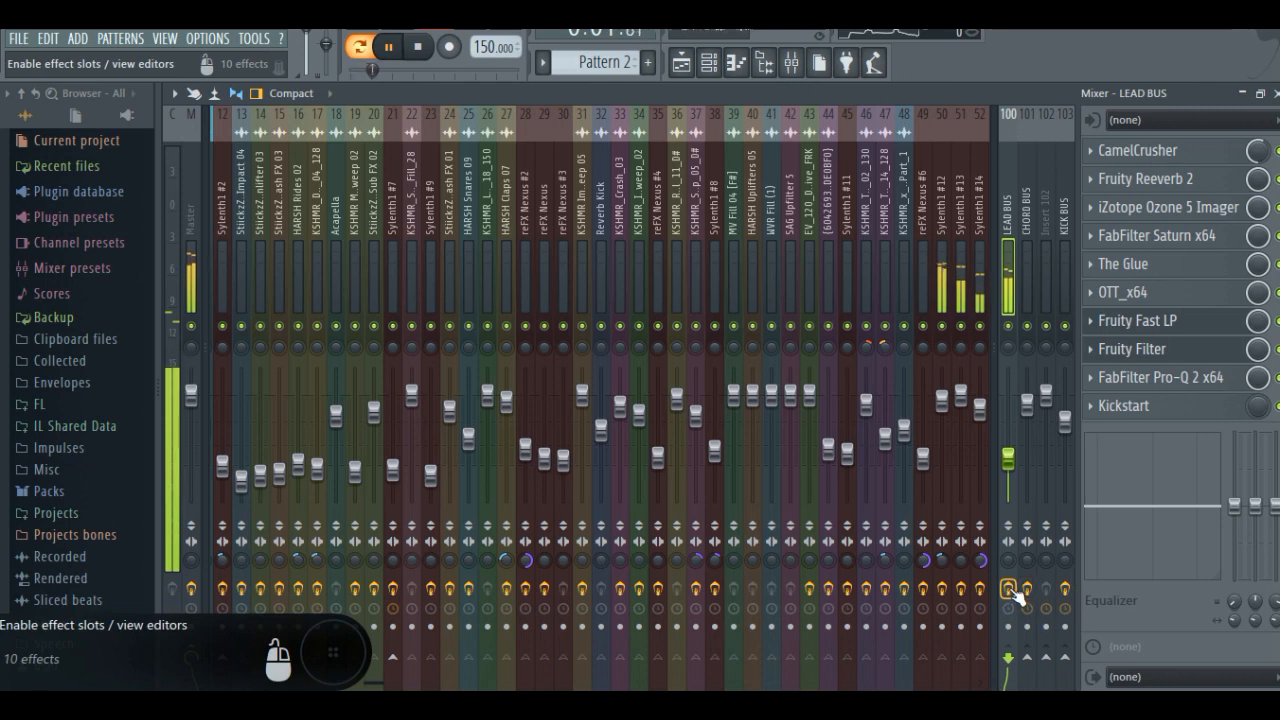
pyautogui.click(1010, 590)
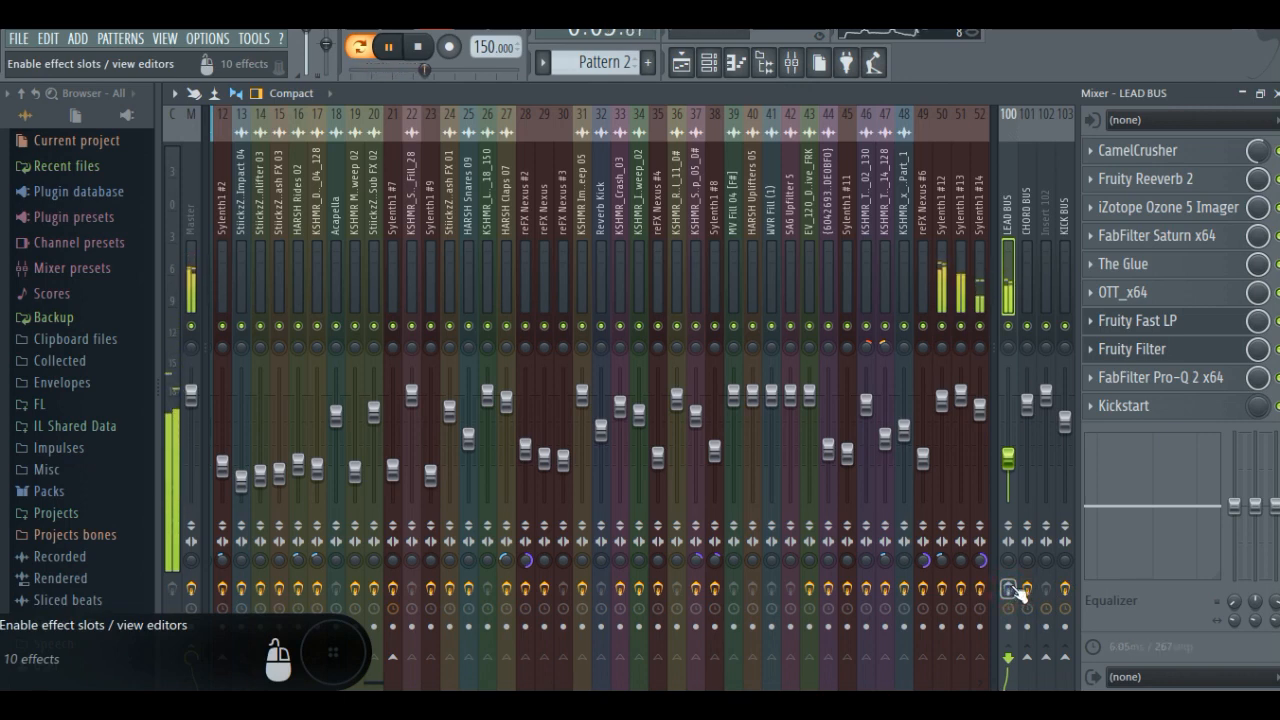
pyautogui.click(1010, 590)
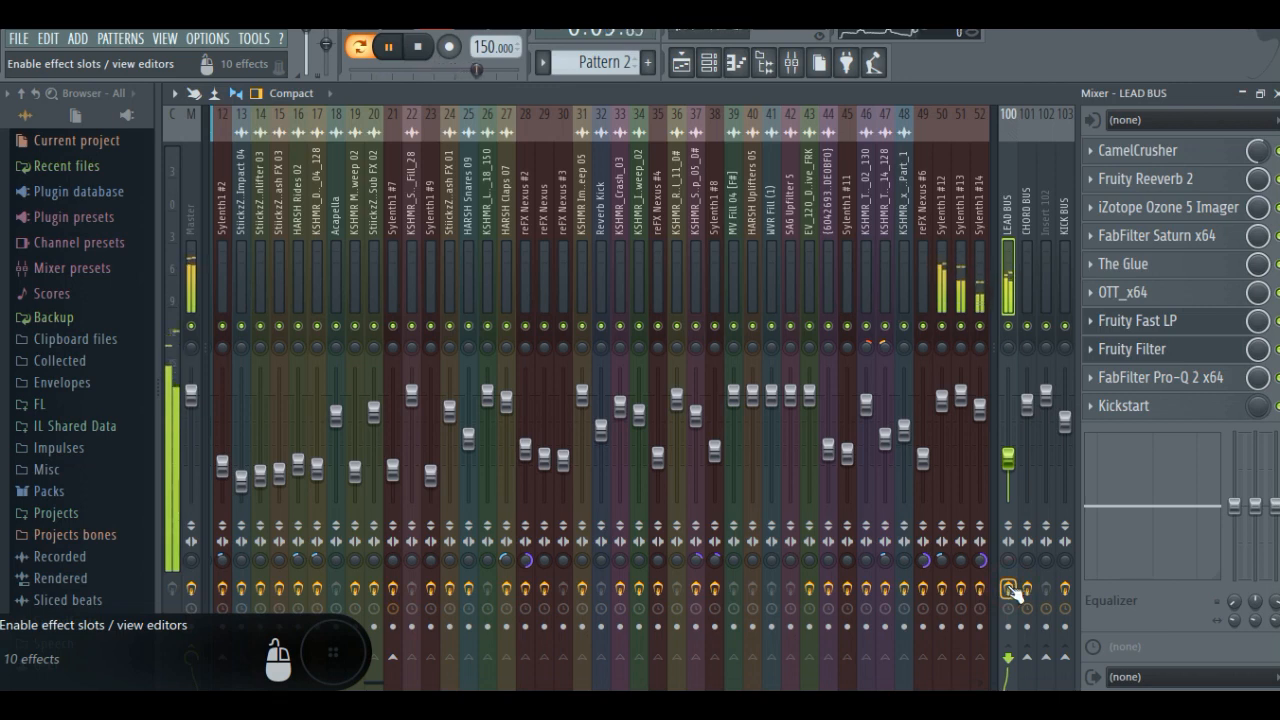
pyautogui.press('space')
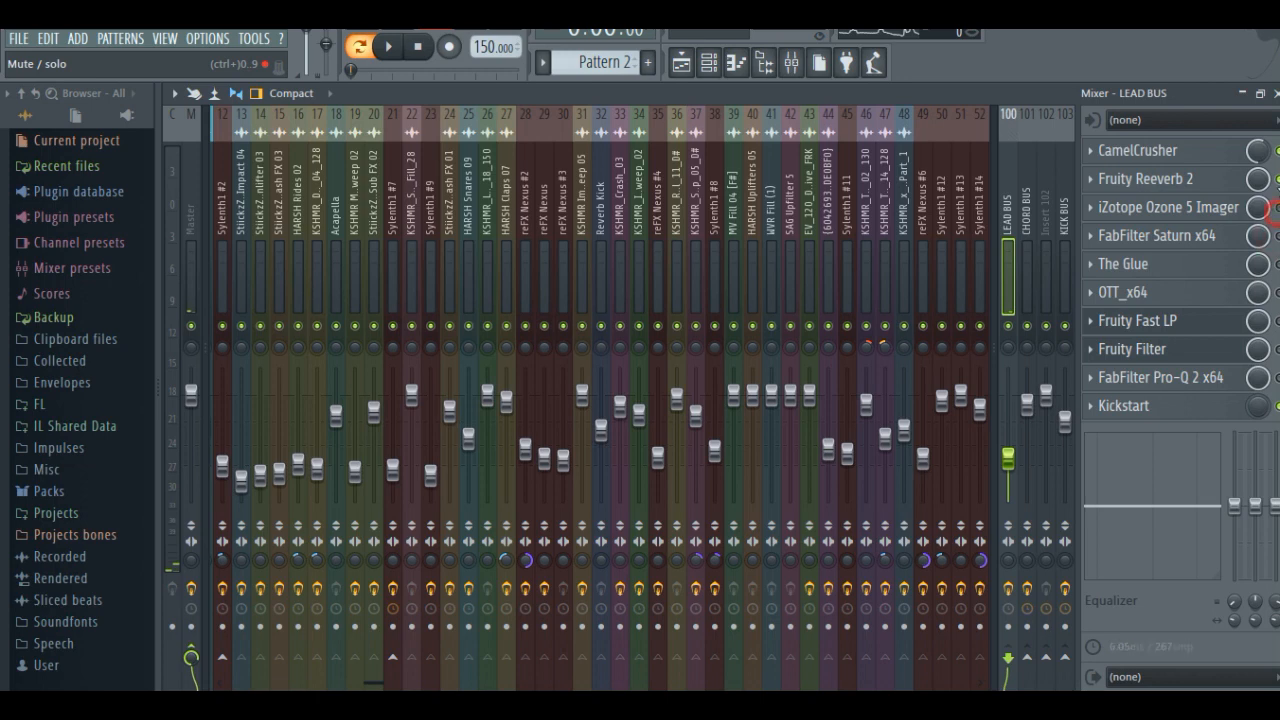
# Audition the lead with only CamelCrusher and Kickstart active on the LEAD BUS, and view the CamelCrusher plugin.
pyautogui.press('space')
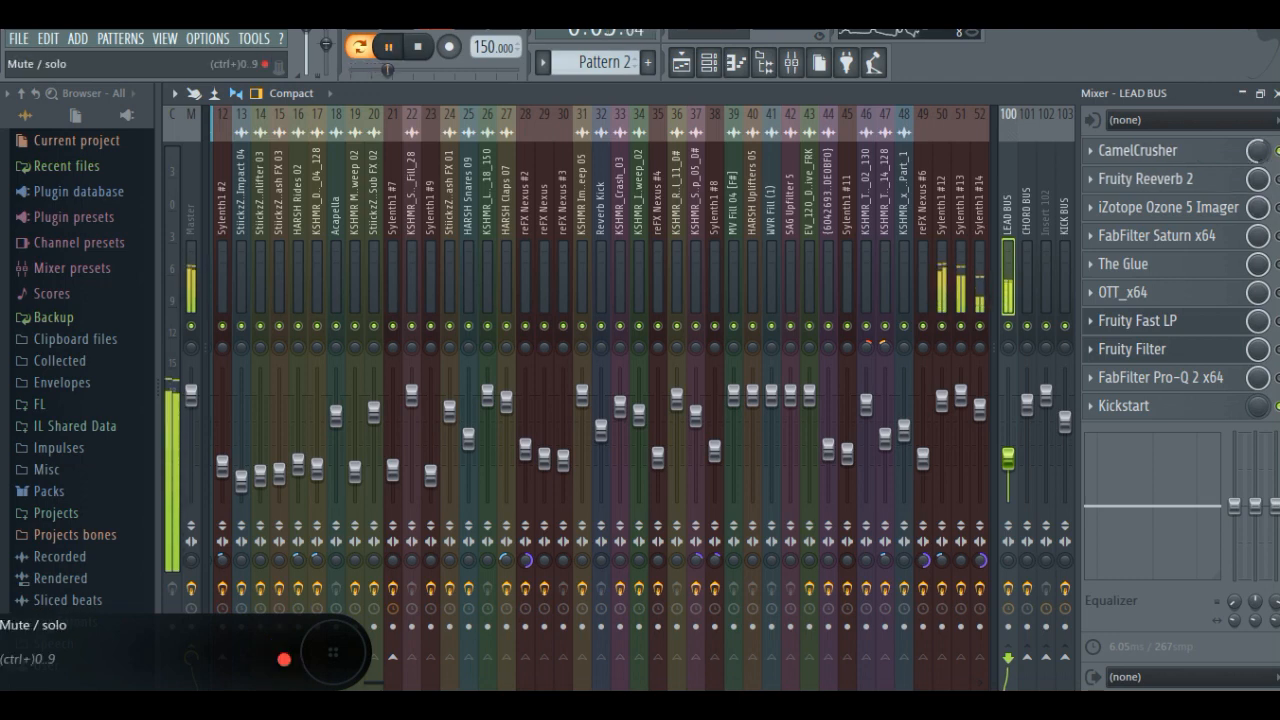
pyautogui.press('space')
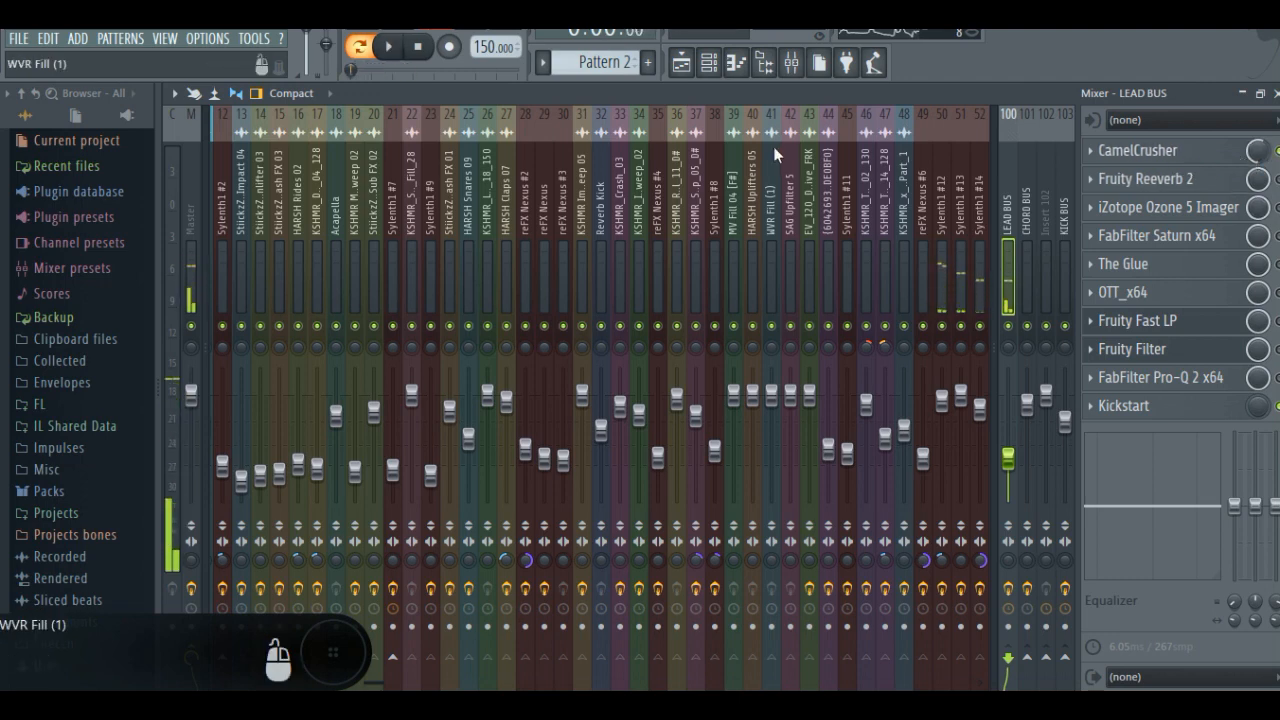
pyautogui.click(1140, 150)
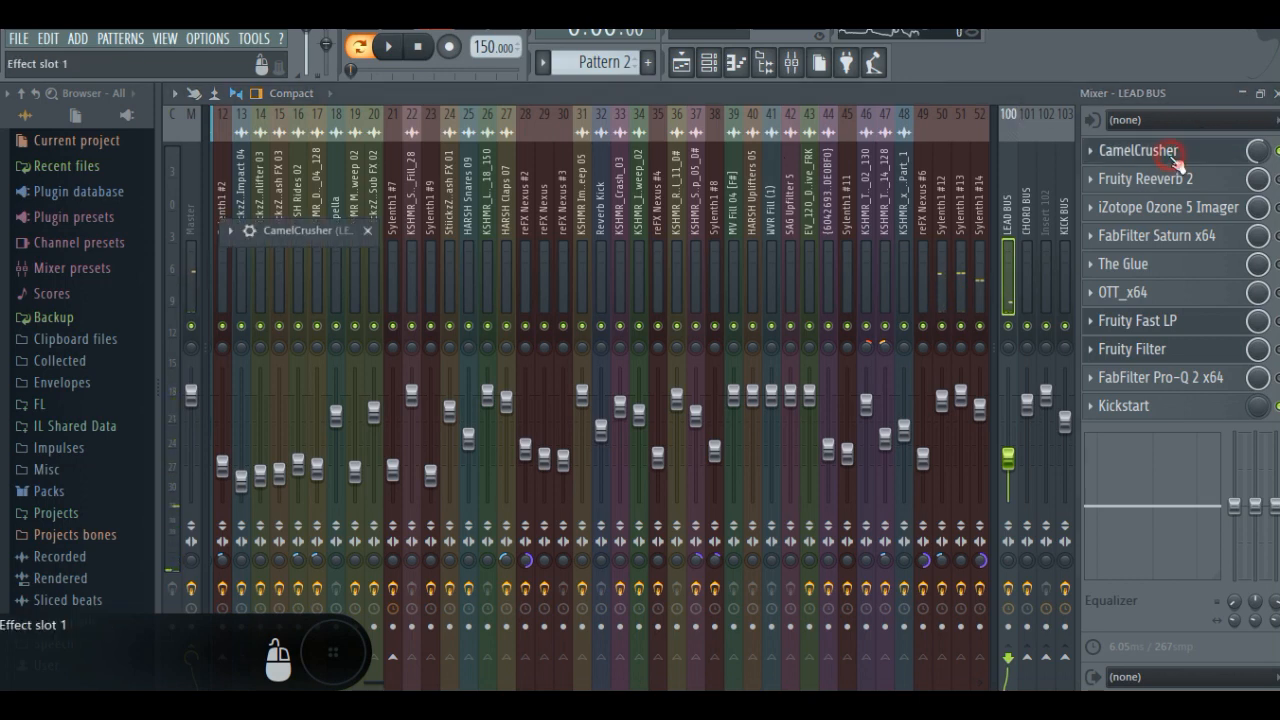
pyautogui.moveTo(270, 240); pyautogui.dragTo(680, 181)
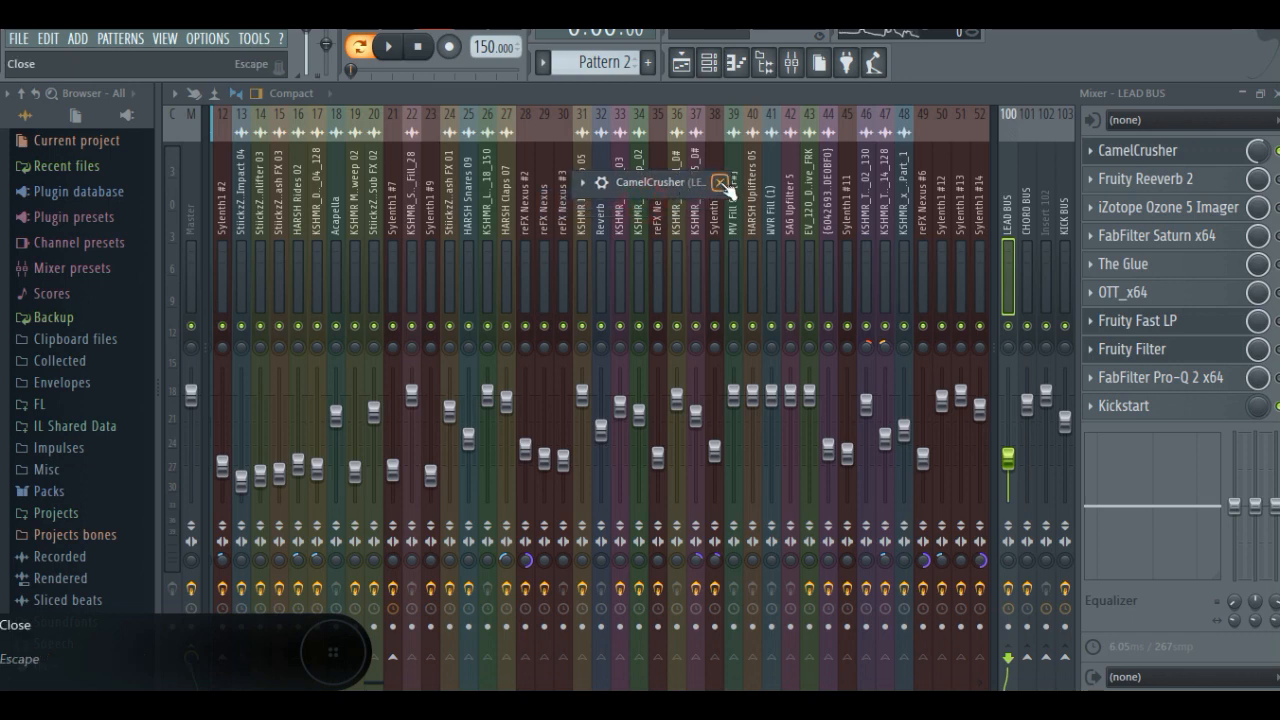
pyautogui.click(722, 183)
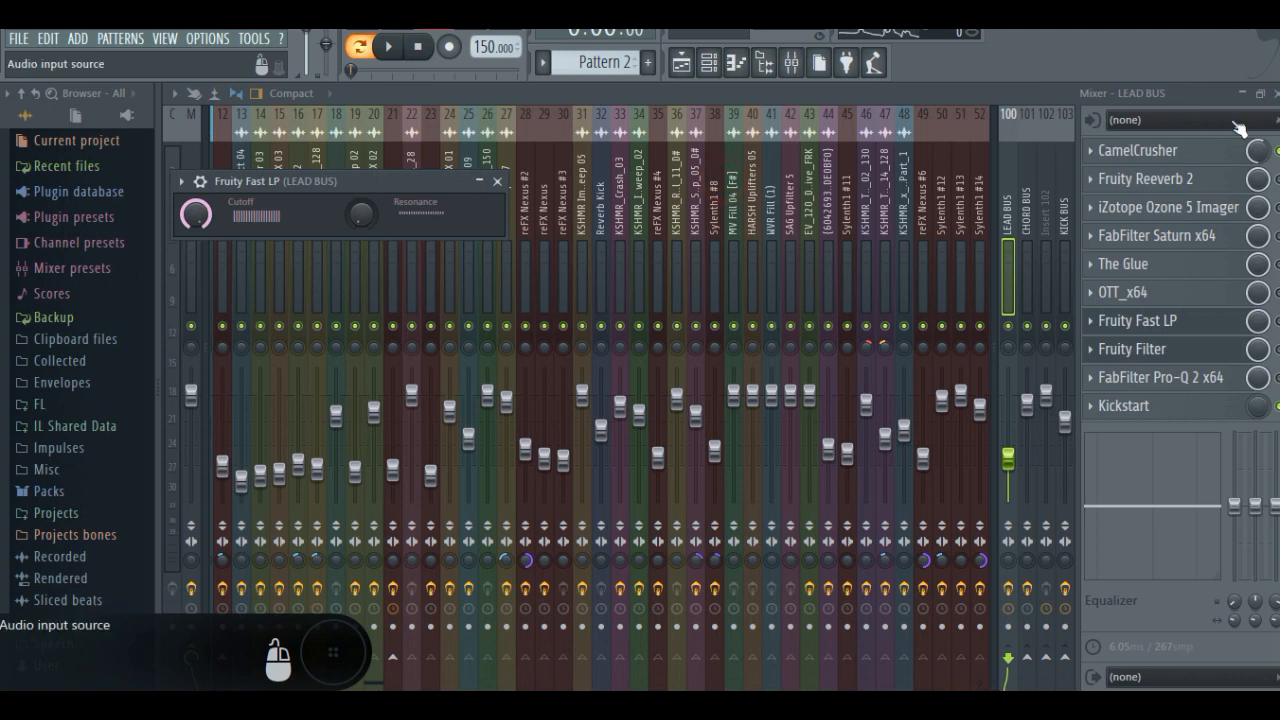
pyautogui.click(499, 181)
pyautogui.click(697, 206)
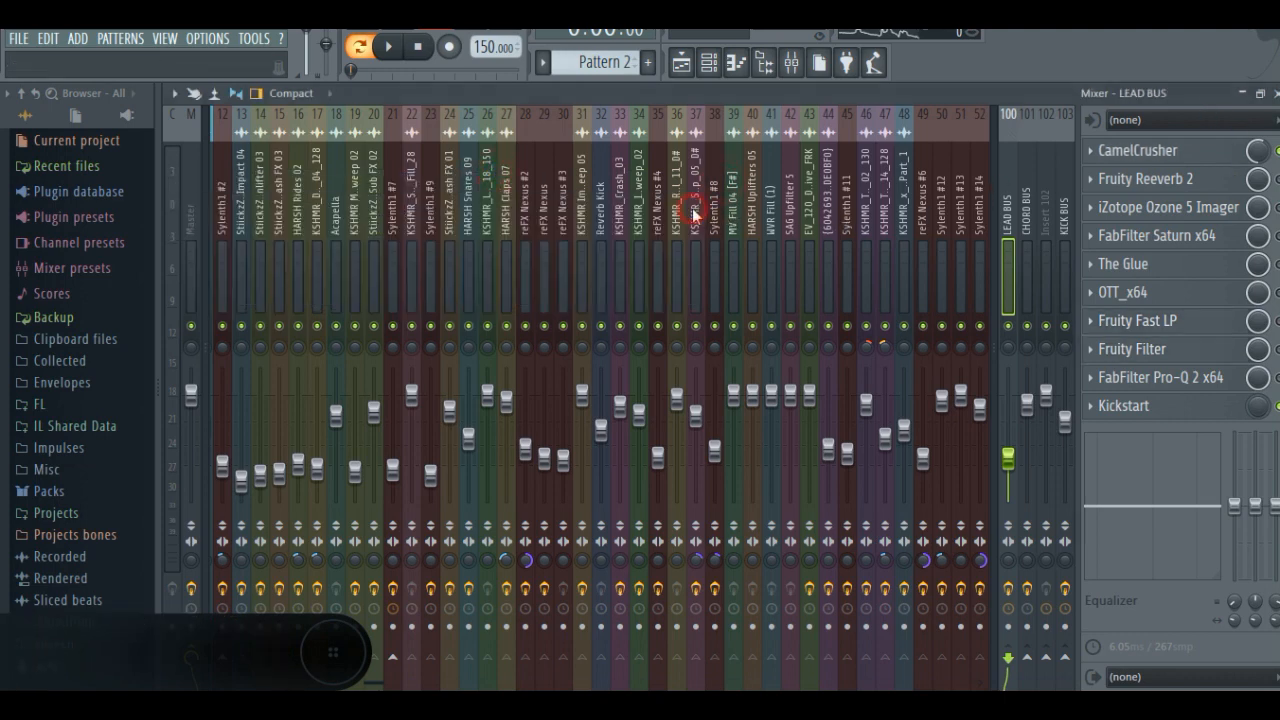
# View the Fruity Reeverb 2 settings on the LEAD BUS while playing the lead, and close the plugin.
pyautogui.click(1226, 188)
pyautogui.press('space')
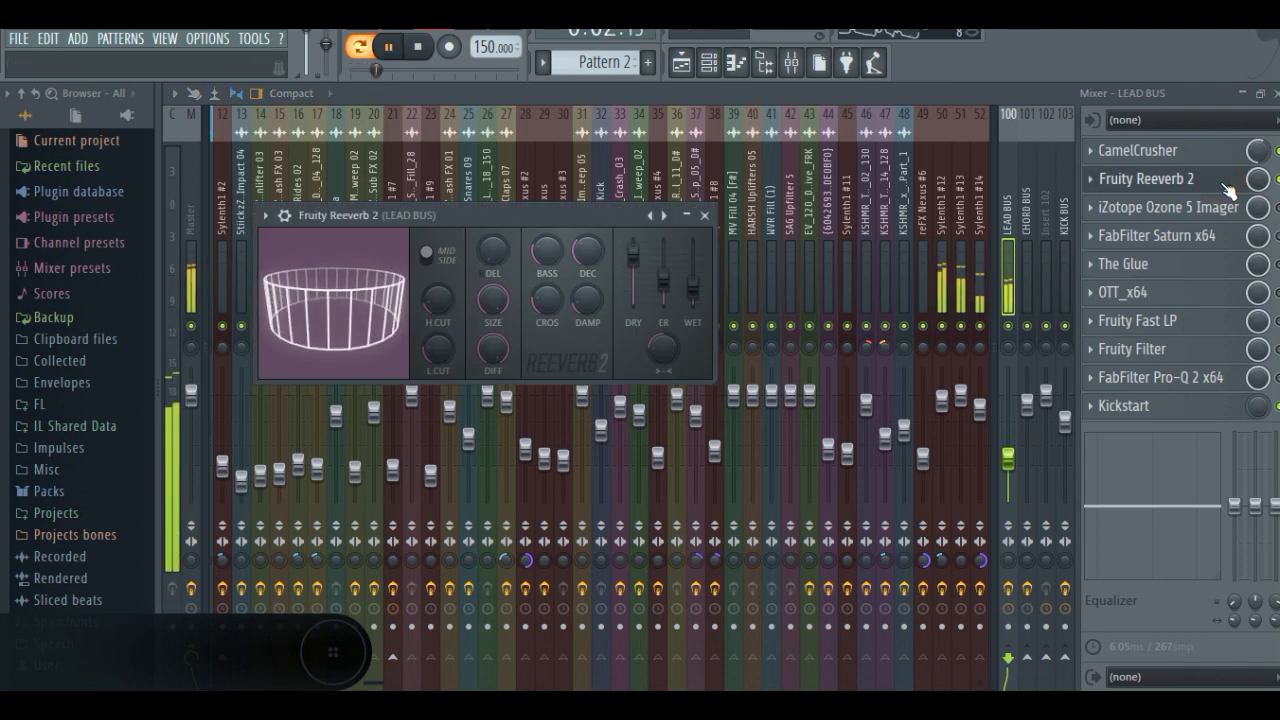
pyautogui.press('space')
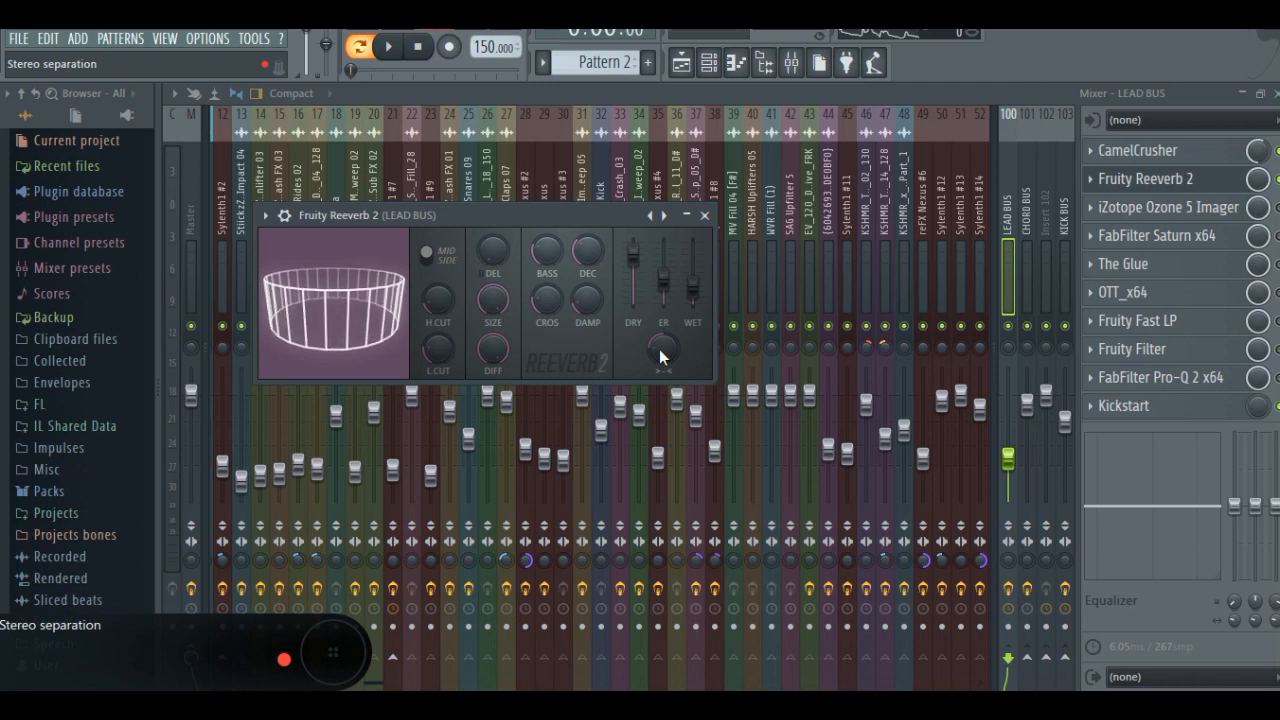
pyautogui.click(705, 216)
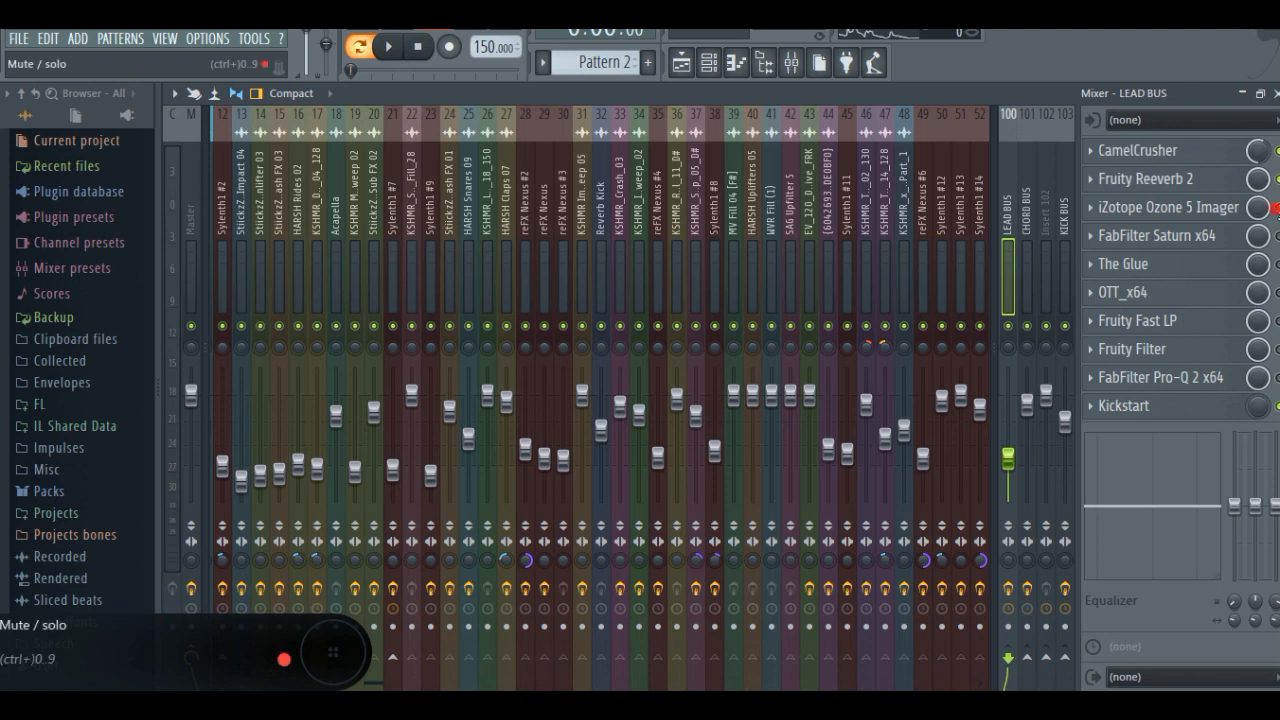
# View the iZotope Ozone 5 Imager band widths on the LEAD BUS and audition the lead through the effect.
pyautogui.click(1218, 214)
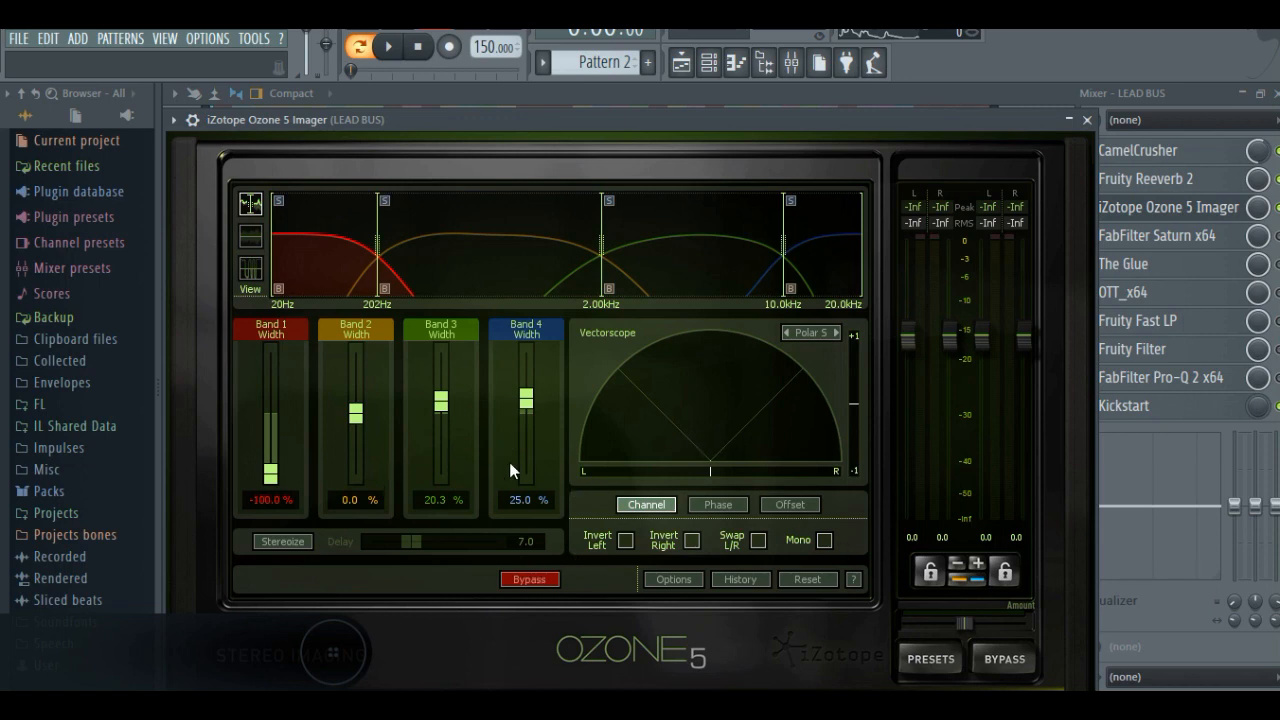
pyautogui.click(1087, 119)
pyautogui.press('space')
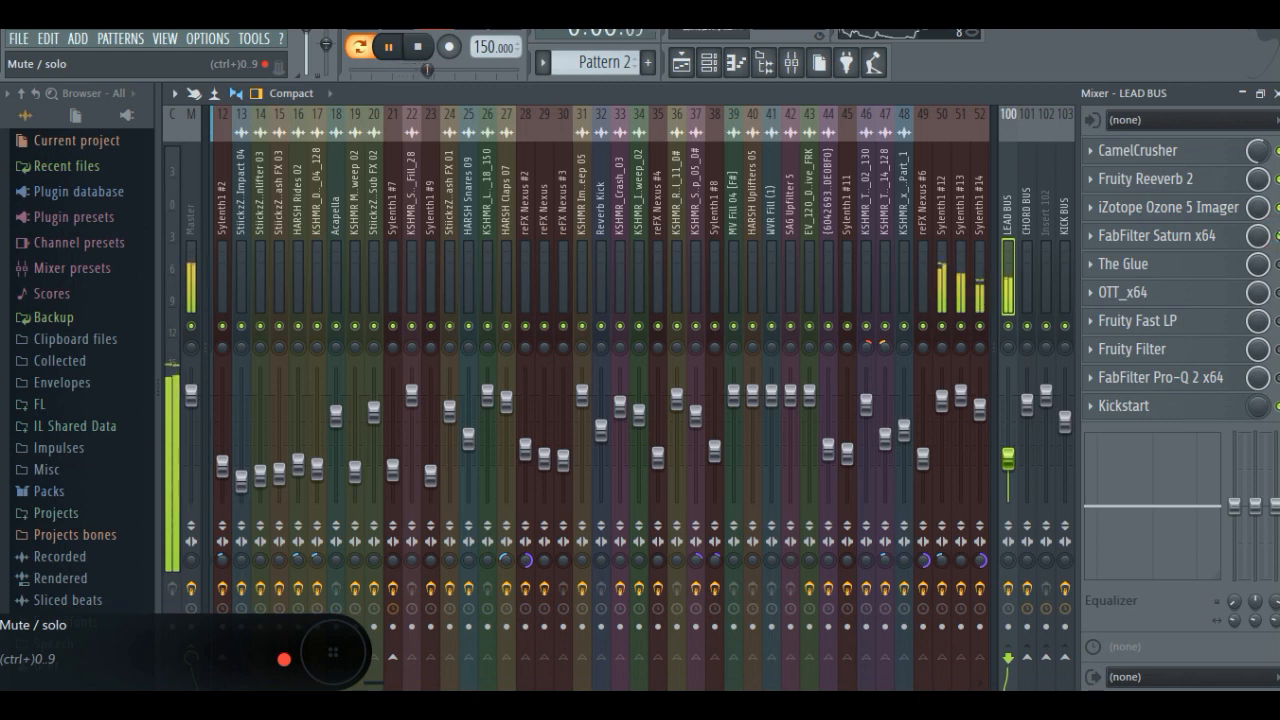
pyautogui.press('space')
# View the FabFilter Saturn x64 settings on the LEAD BUS and open The Glue compressor.
pyautogui.click(1192, 240)
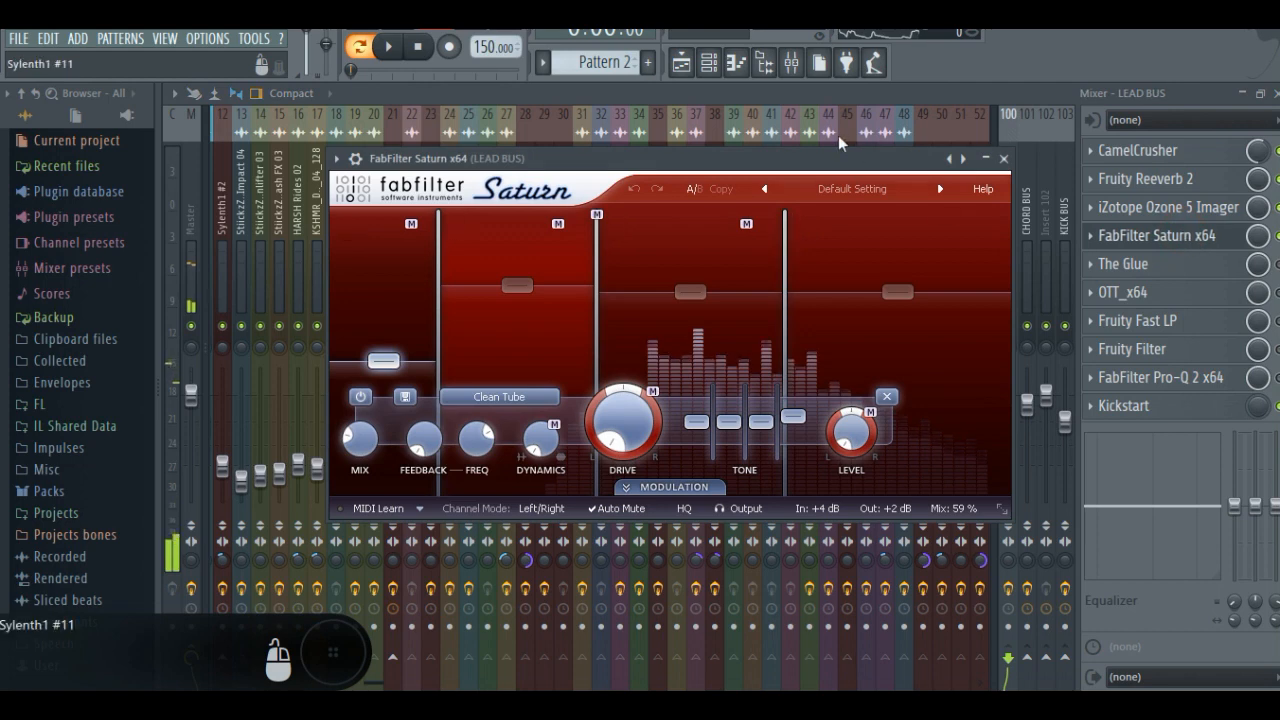
pyautogui.moveTo(808, 158); pyautogui.dragTo(830, 185)
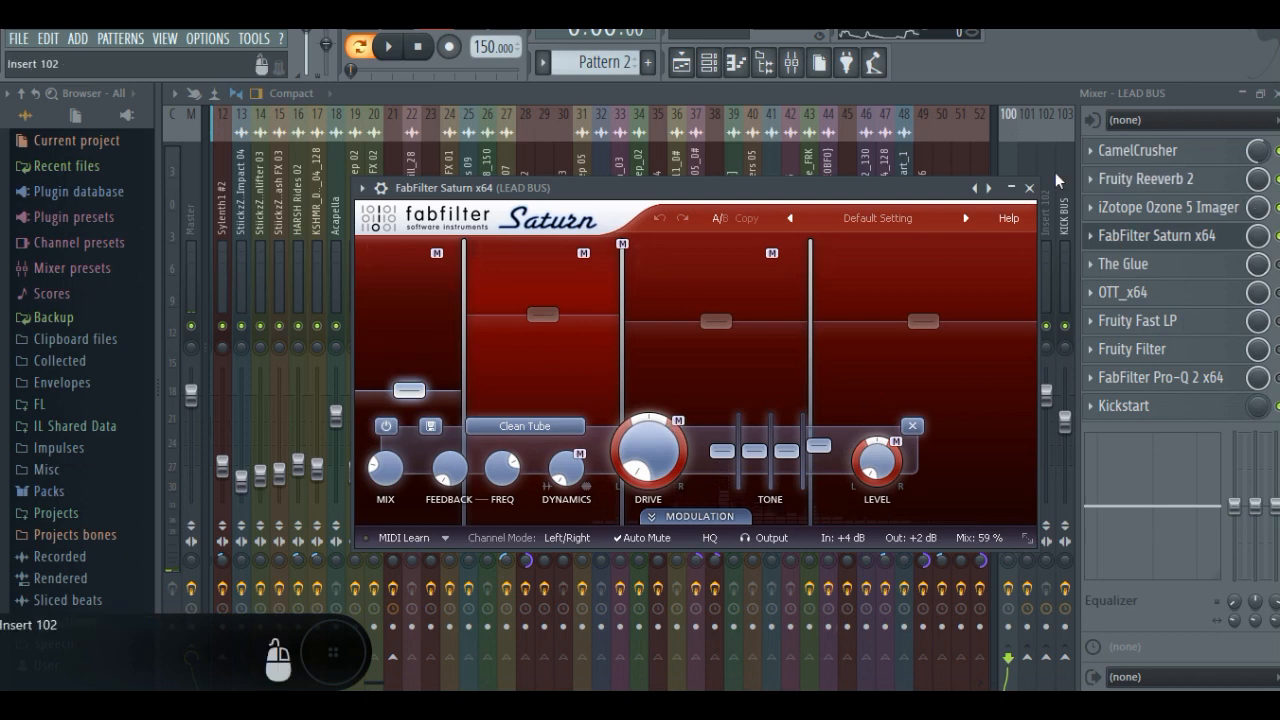
pyautogui.click(1230, 240)
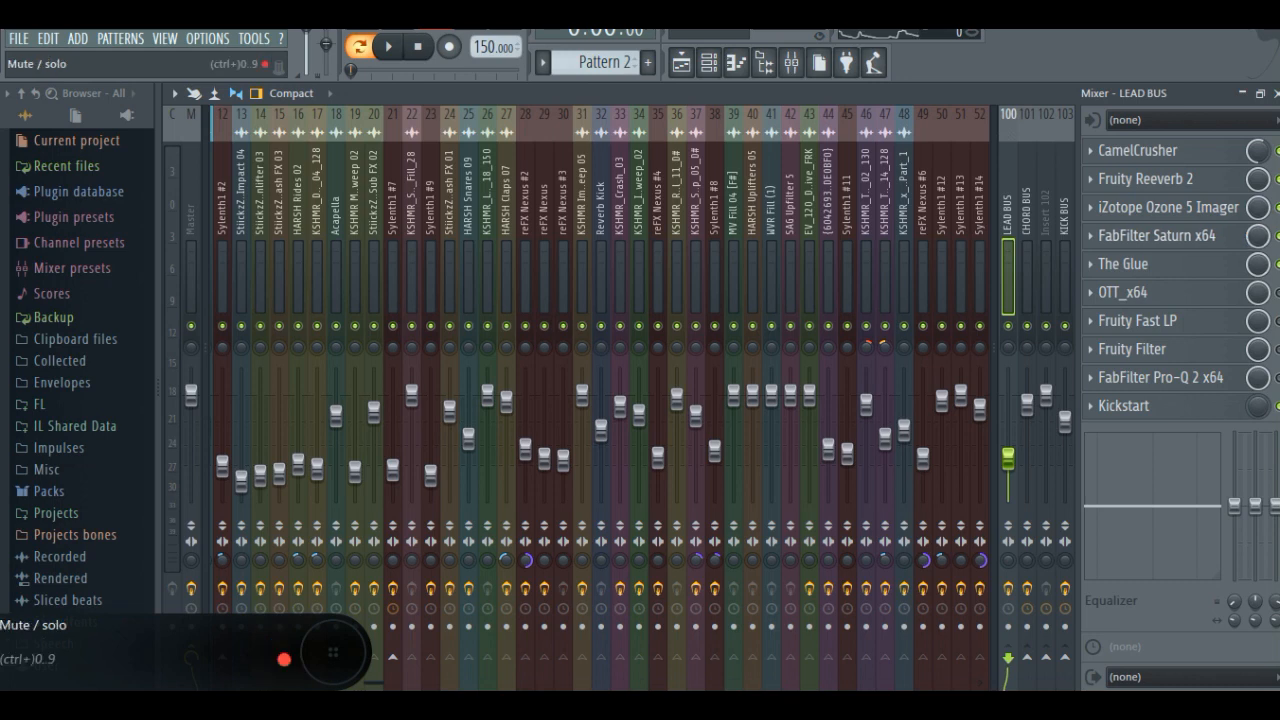
pyautogui.click(1130, 264)
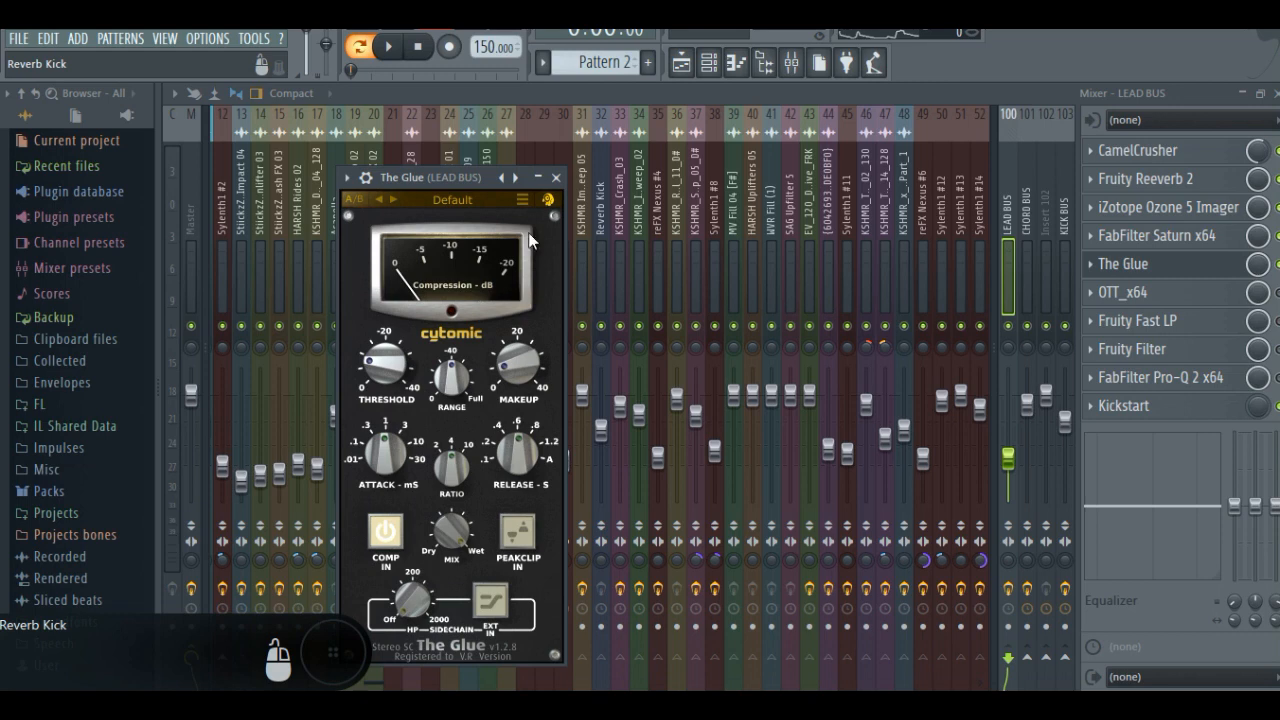
# Close The Glue and view the OTT_x64 settings on the LEAD BUS while playing the lead.
pyautogui.click(557, 177)
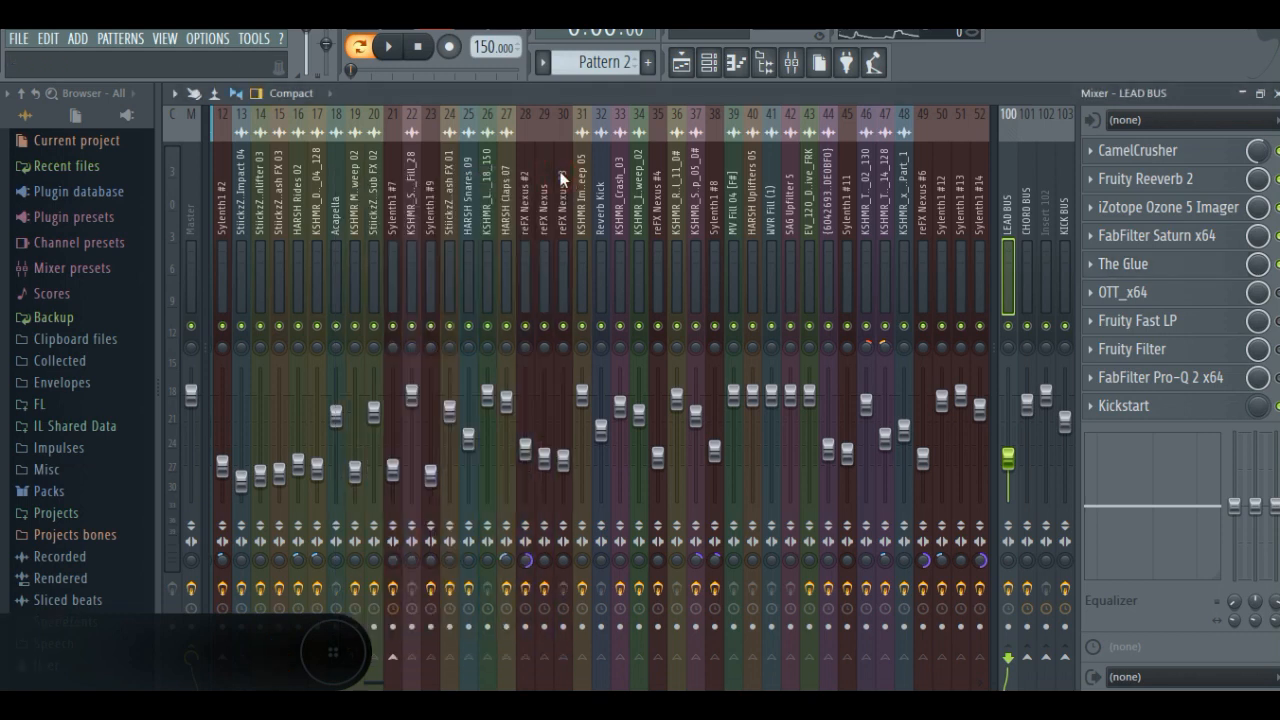
pyautogui.press('space')
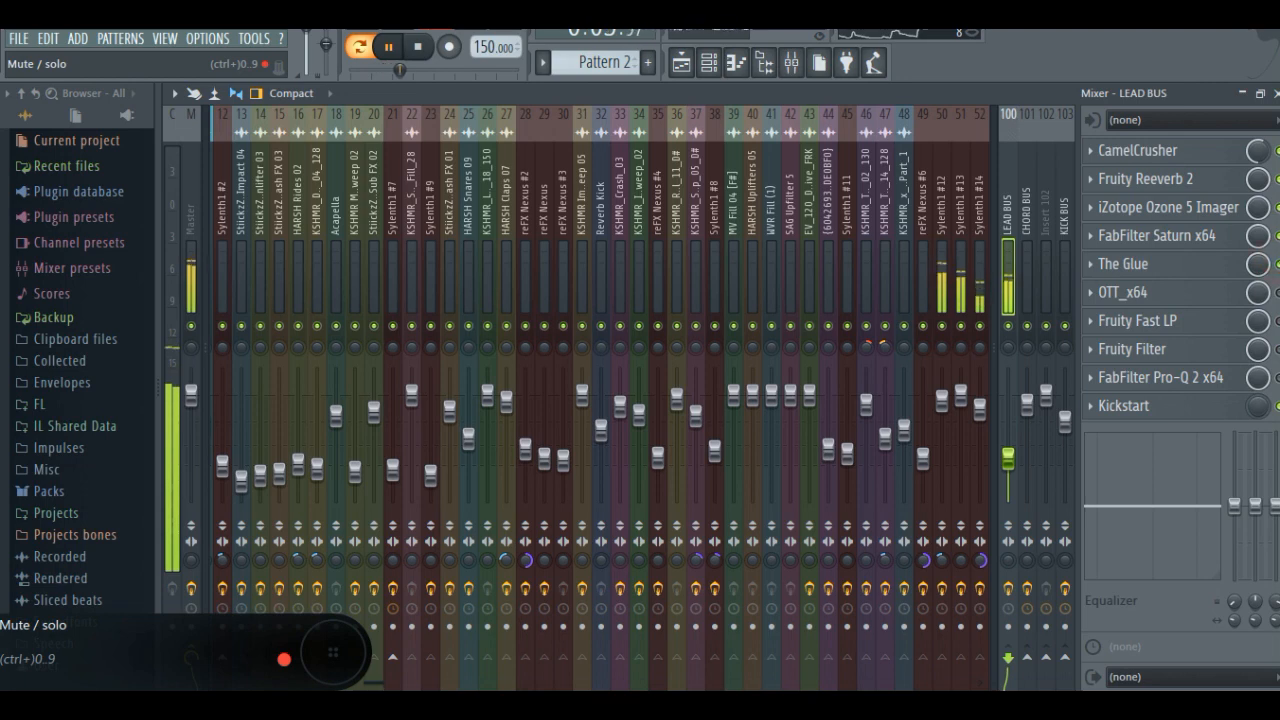
pyautogui.click(1176, 298)
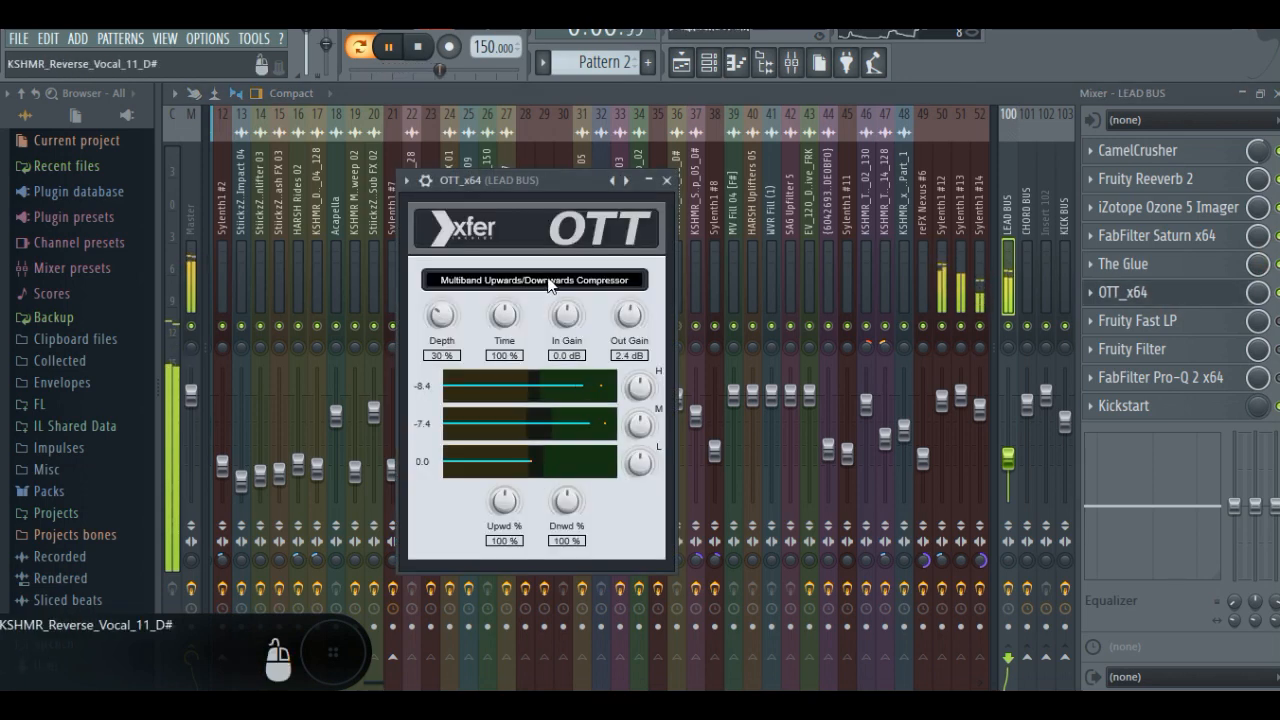
pyautogui.click(667, 180)
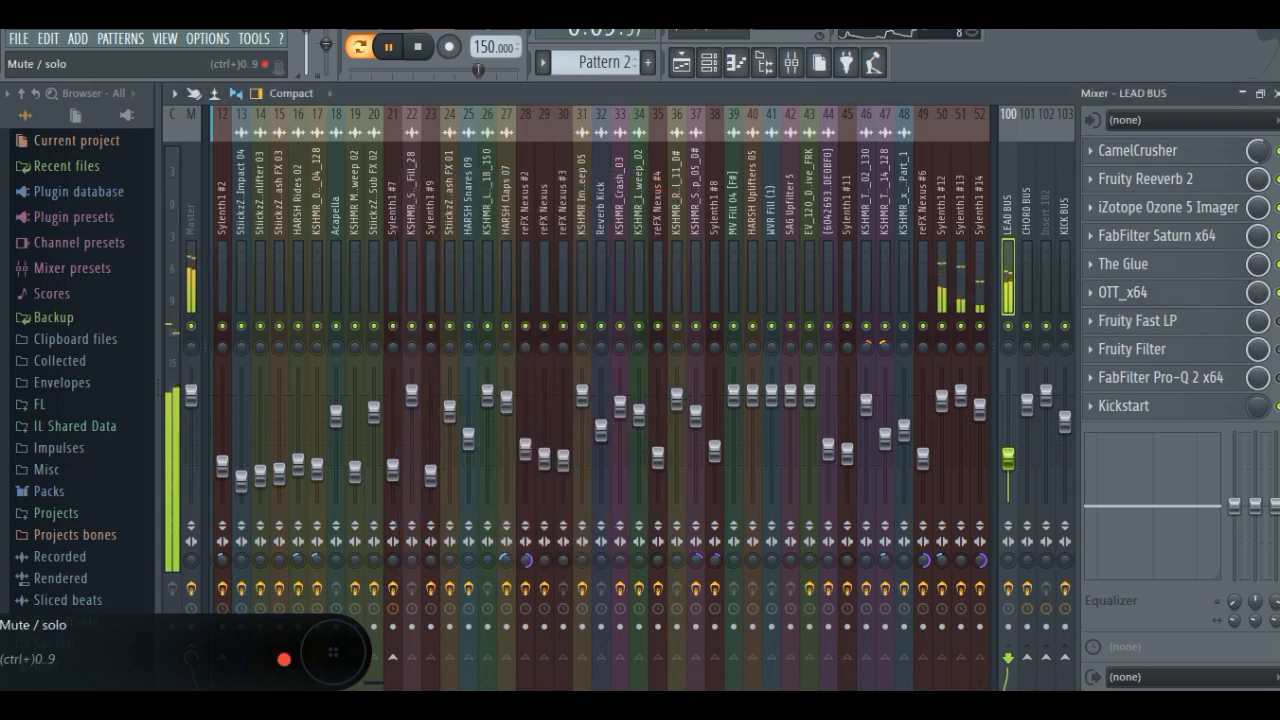
# Enable Fruity Filter on the LEAD BUS, audition the lead through it, and view the filter's settings.
pyautogui.click(1275, 349)
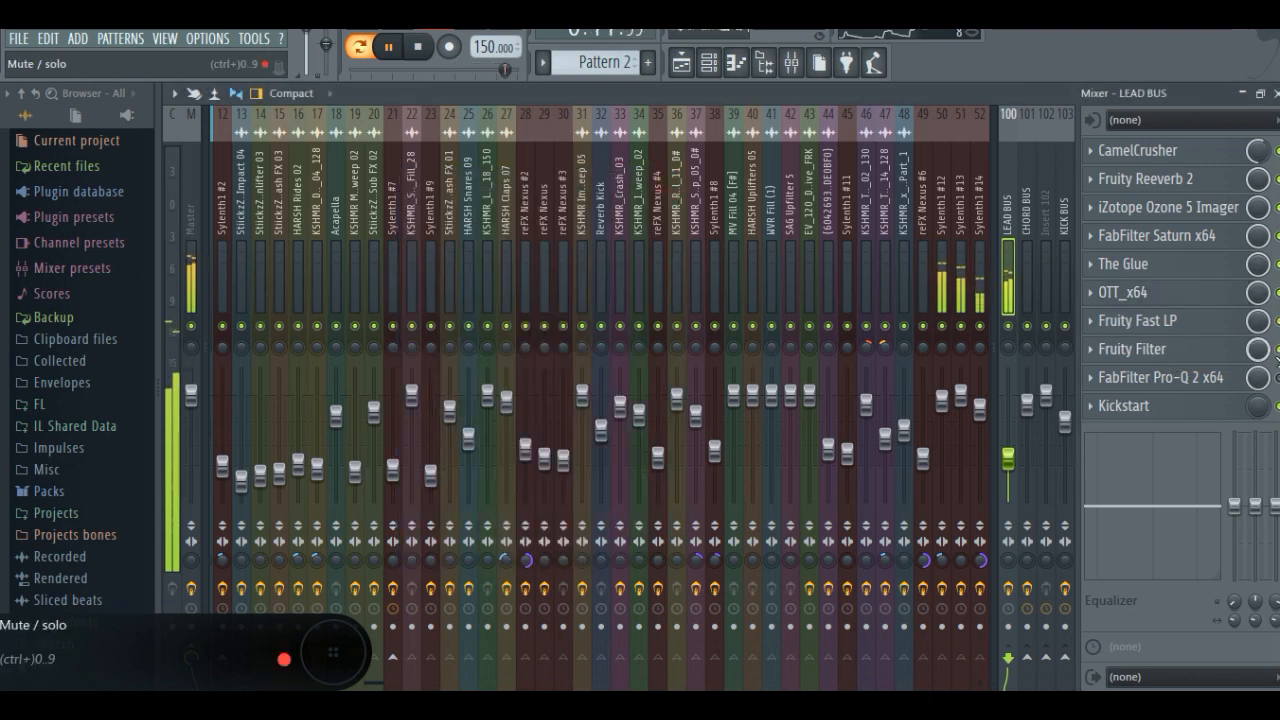
pyautogui.press('space')
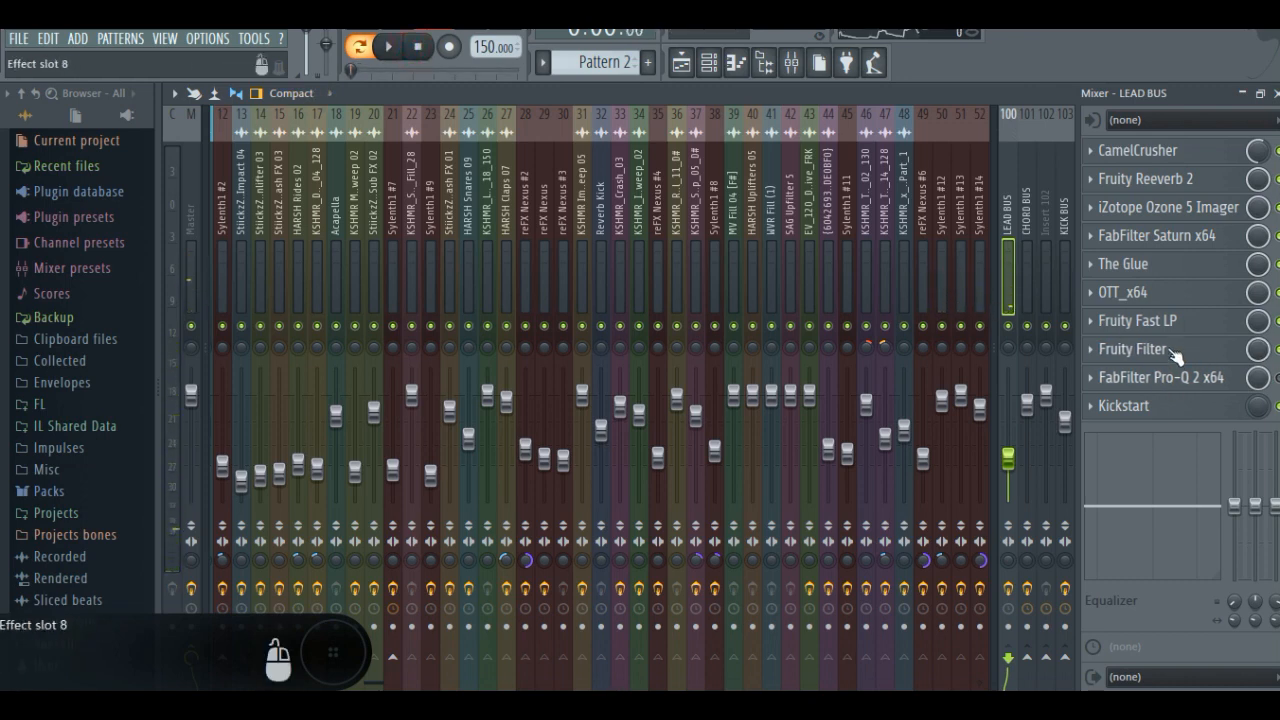
pyautogui.click(1150, 349)
pyautogui.click(688, 206)
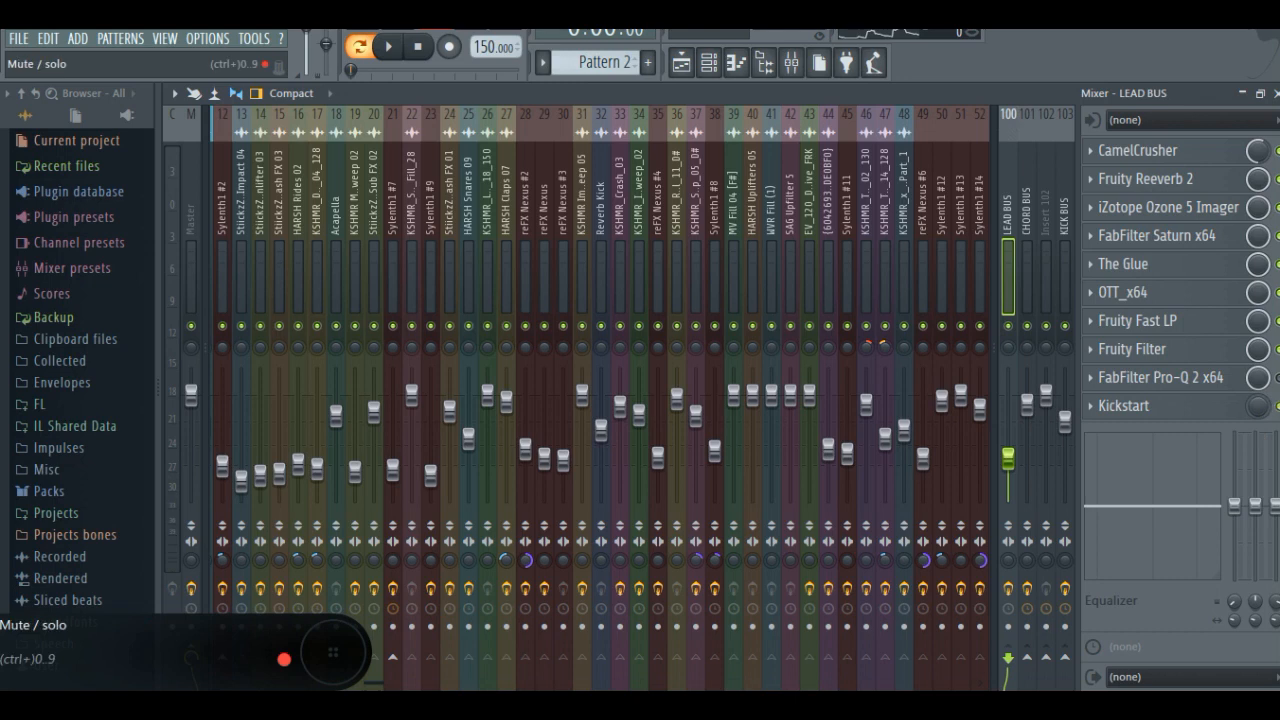
# View the FabFilter Pro-Q 2 x64 EQ curve on the LEAD BUS and open Kickstart.
pyautogui.click(1160, 378)
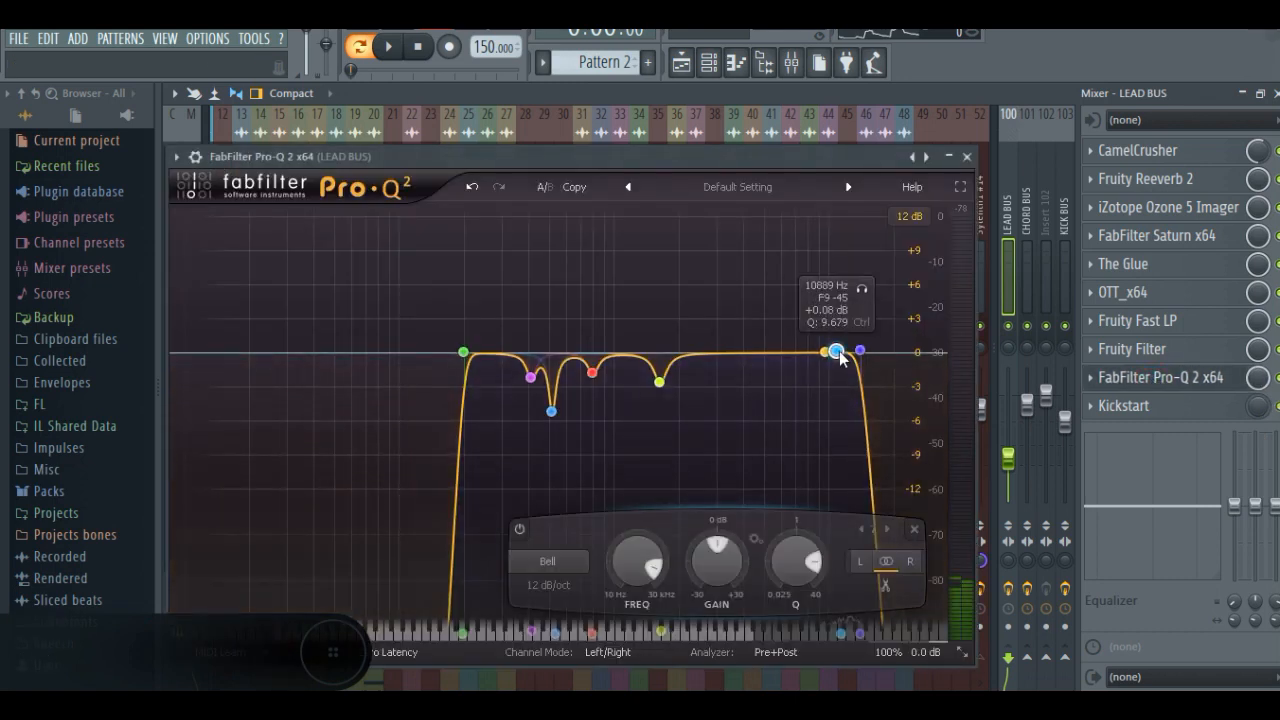
pyautogui.press('Escape')
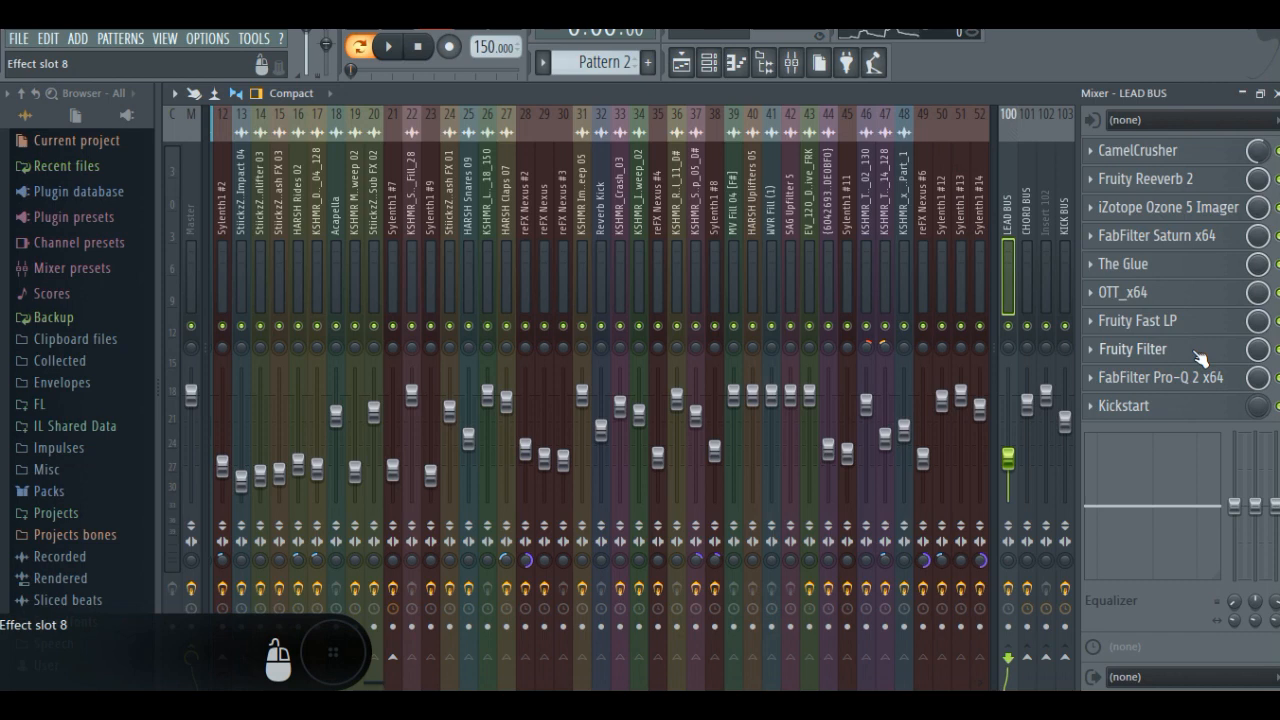
pyautogui.click(1168, 407)
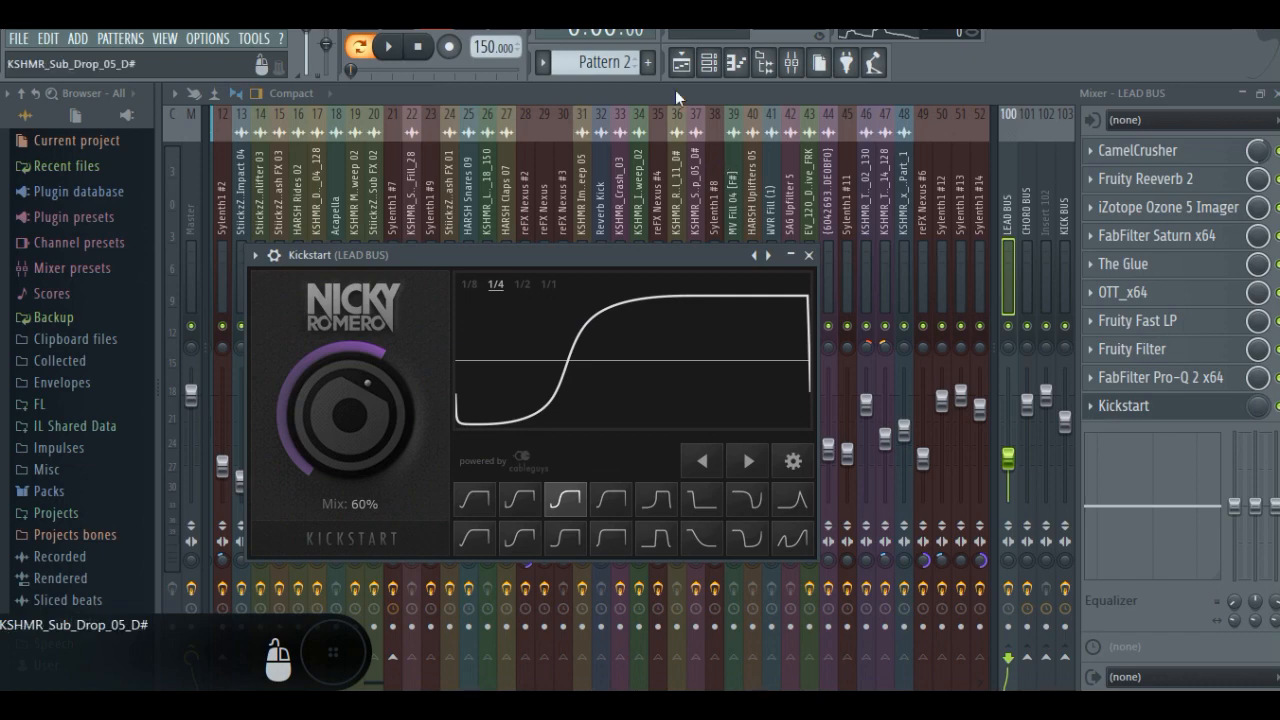
# Inspect the waveform of the KSHMR_x_SD_Ragnar_Kick_C sample at bar 21 of the playlist and the clips surrounding it.
pyautogui.click(681, 62)
pyautogui.moveTo(979, 119); pyautogui.dragTo(625, 115)
pyautogui.doubleClick(846, 303)
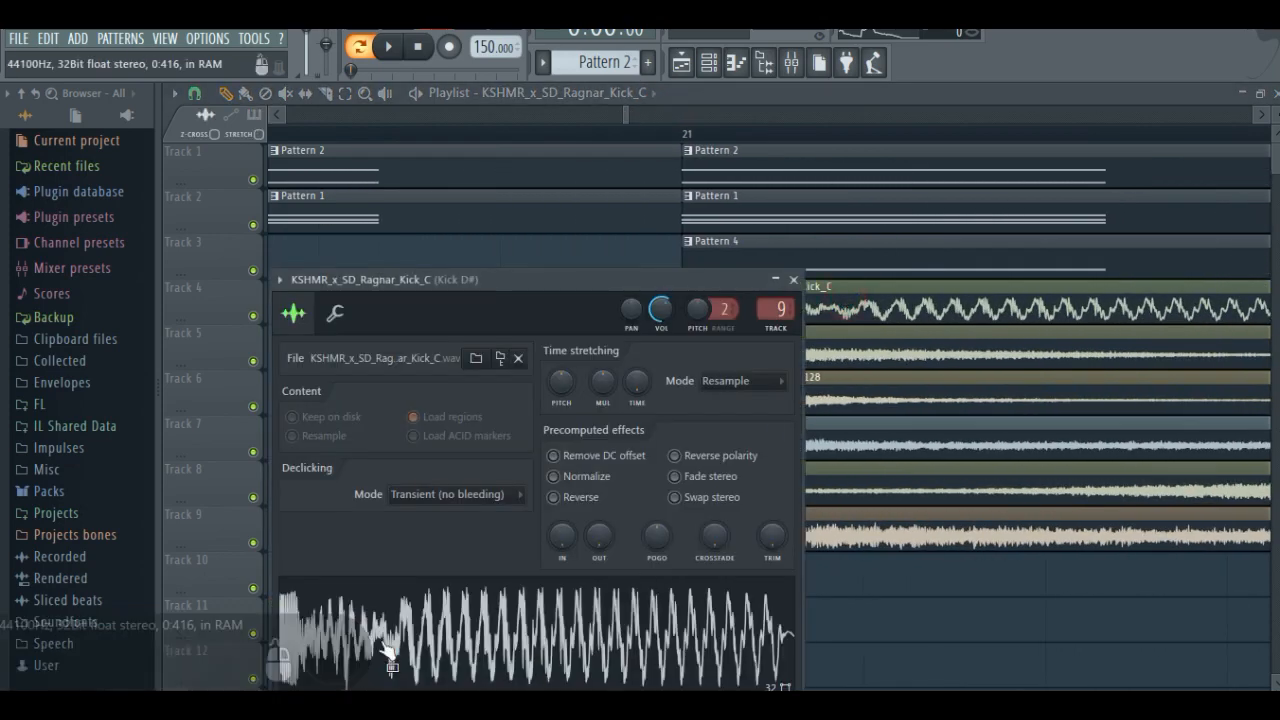
pyautogui.click(793, 279)
pyautogui.moveTo(689, 133); pyautogui.dragTo(858, 140)
pyautogui.keyDown('ctrl'); pyautogui.click(861, 132); pyautogui.keyUp('ctrl')
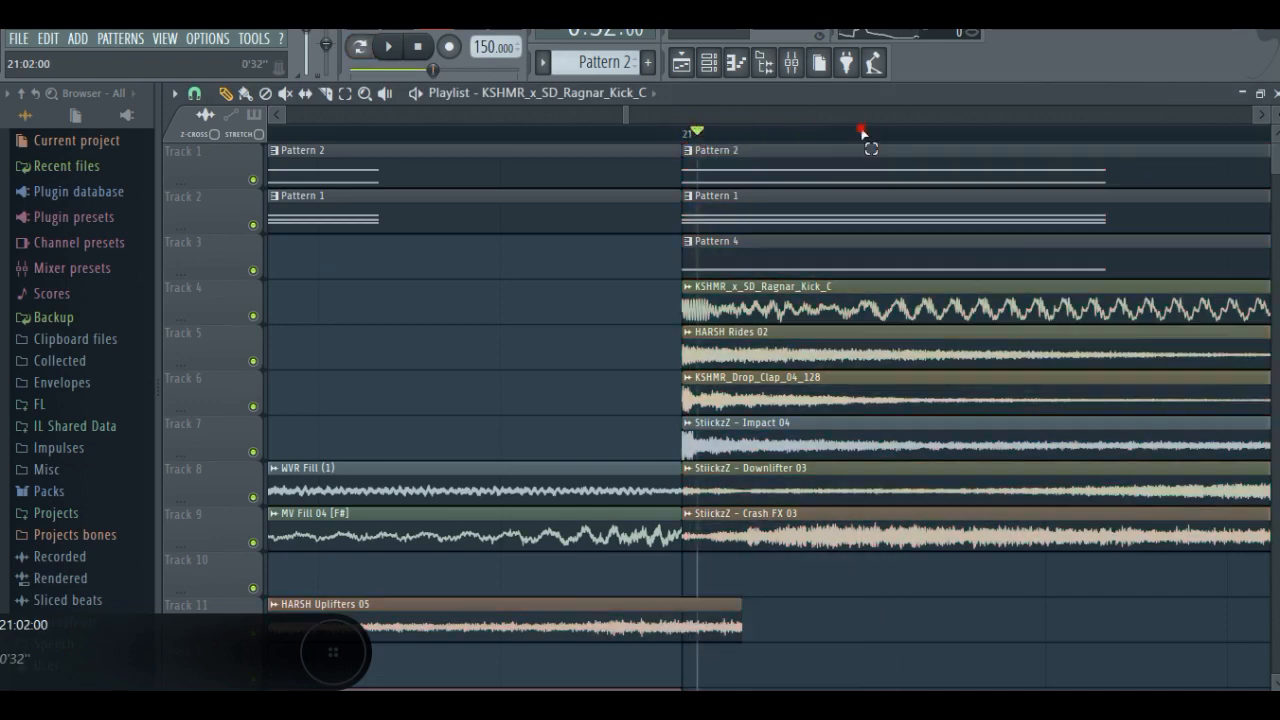
# Return from the playlist overview to the mixer and view the Kickstart sidechain curve on the LEAD BUS.
pyautogui.moveTo(620, 121); pyautogui.dragTo(287, 116)
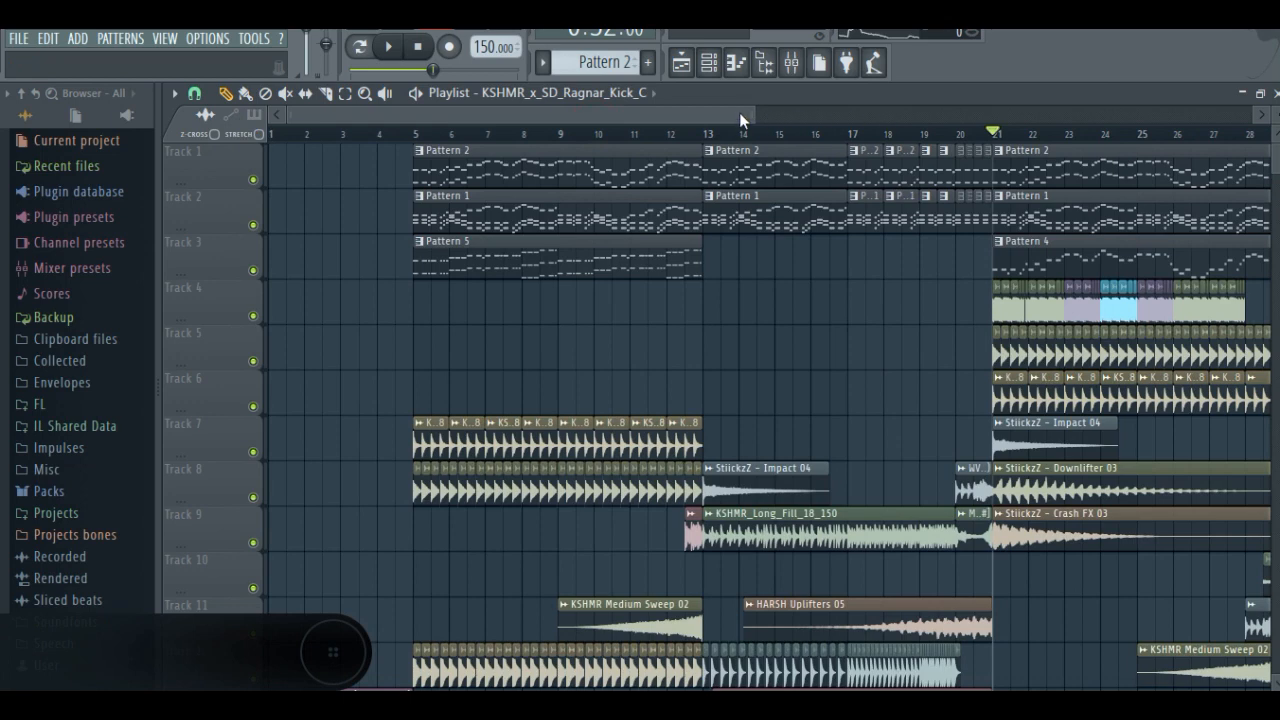
pyautogui.moveTo(755, 112); pyautogui.dragTo(797, 100)
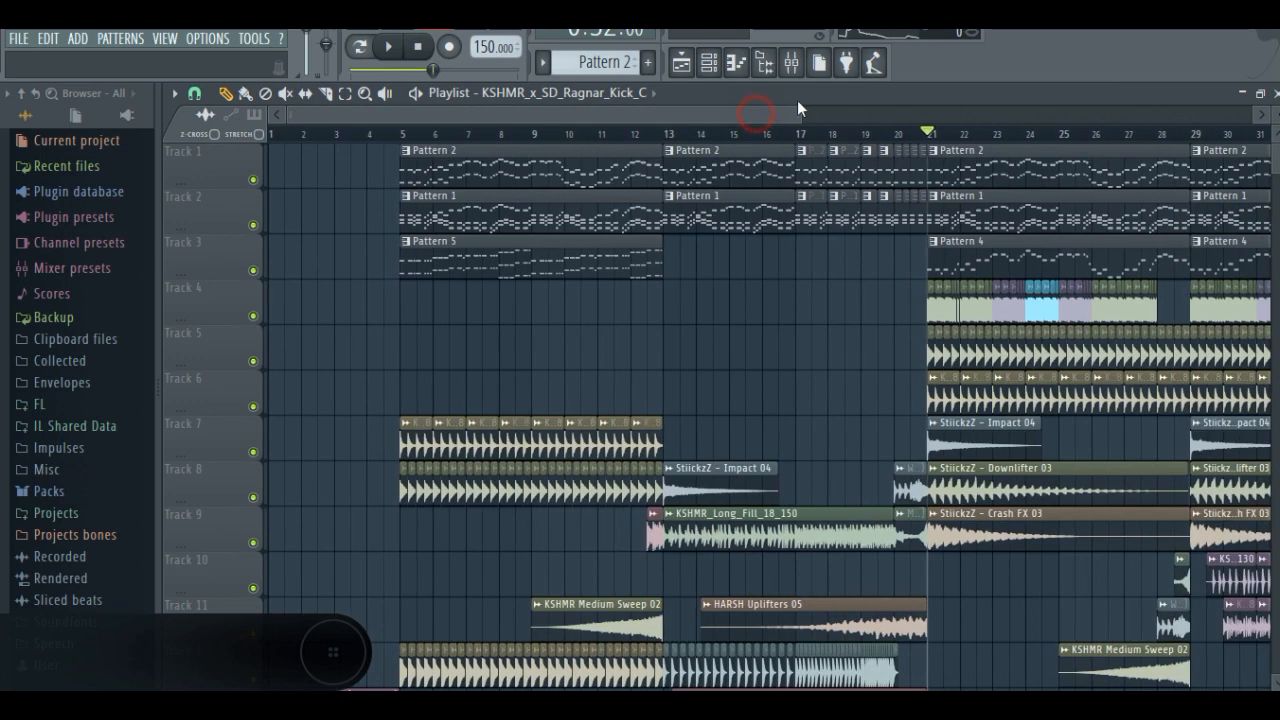
pyautogui.click(791, 64)
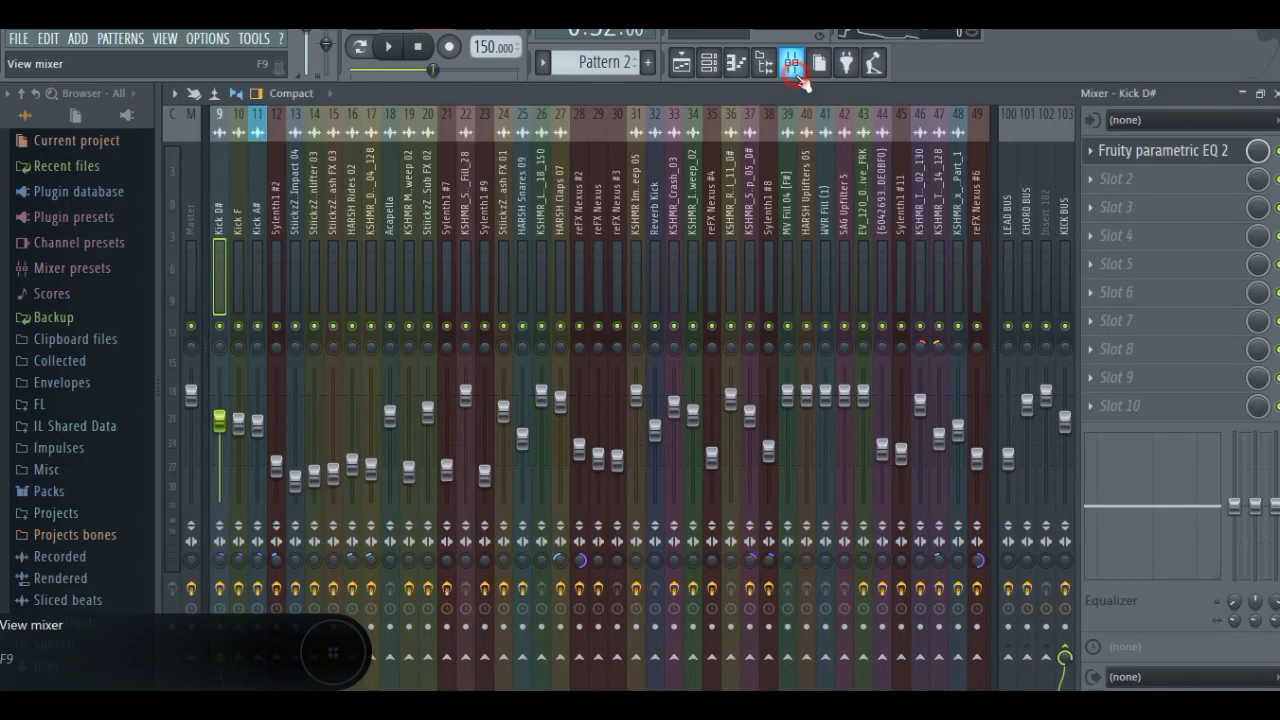
pyautogui.click(1012, 196)
pyautogui.click(1150, 403)
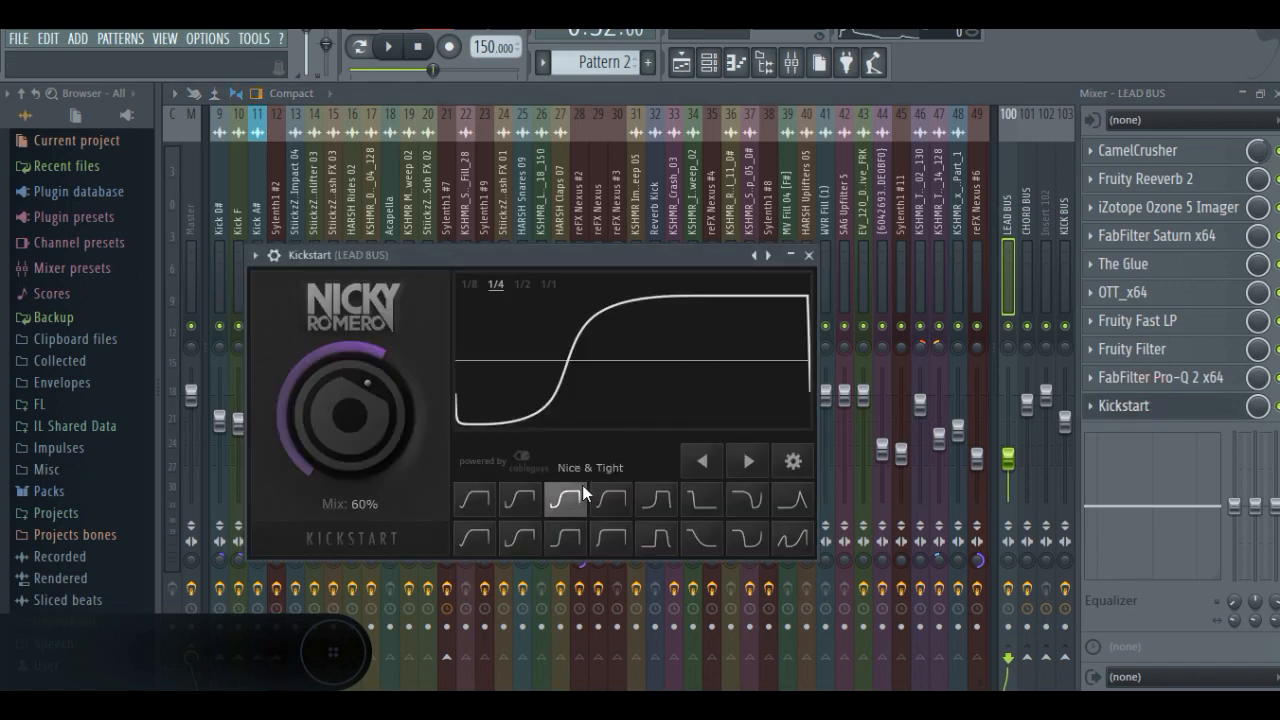
pyautogui.click(808, 256)
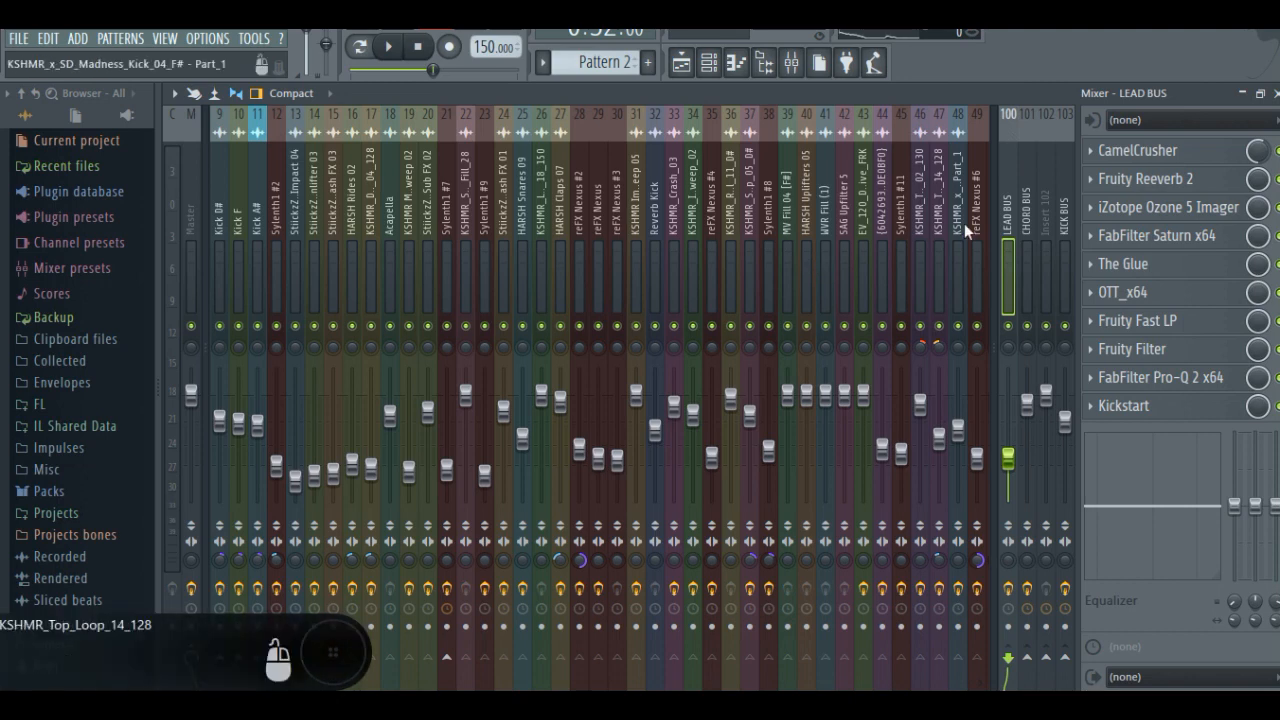
# Pick Pattern 1 in the playlist and play it in pattern mode.
pyautogui.click(1026, 222)
pyautogui.click(1009, 222)
pyautogui.press('F5')
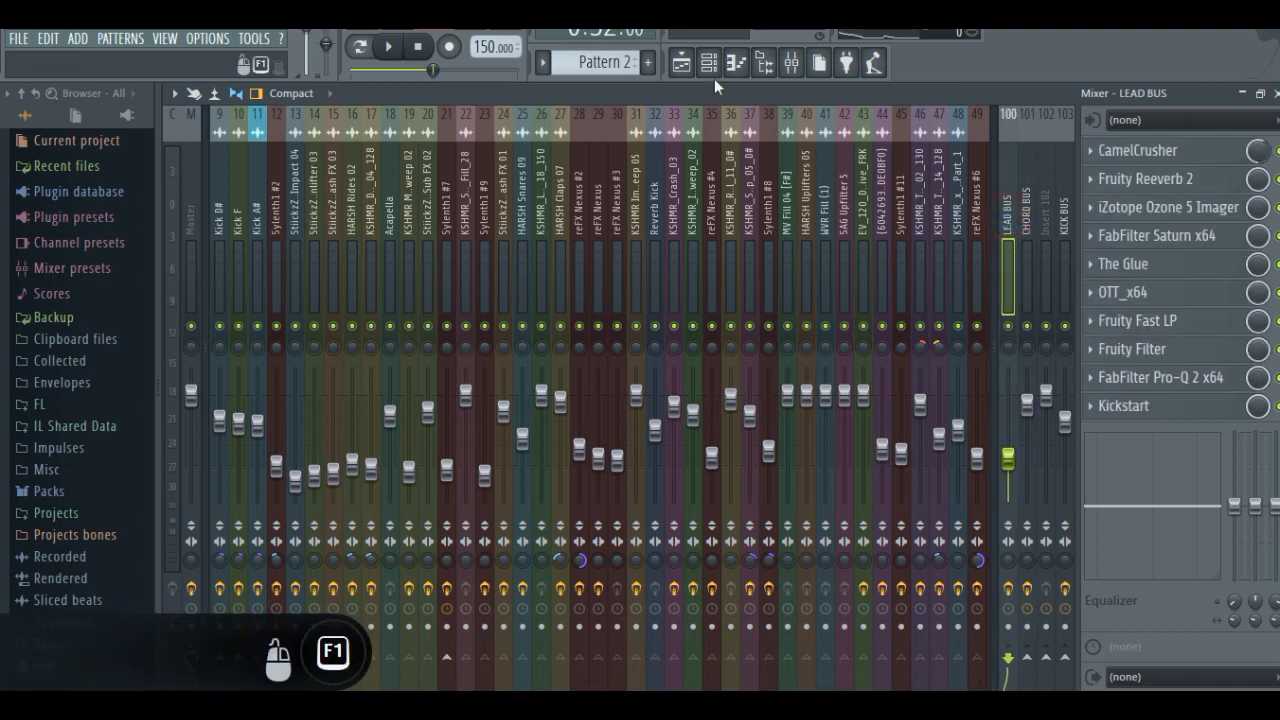
pyautogui.click(460, 218)
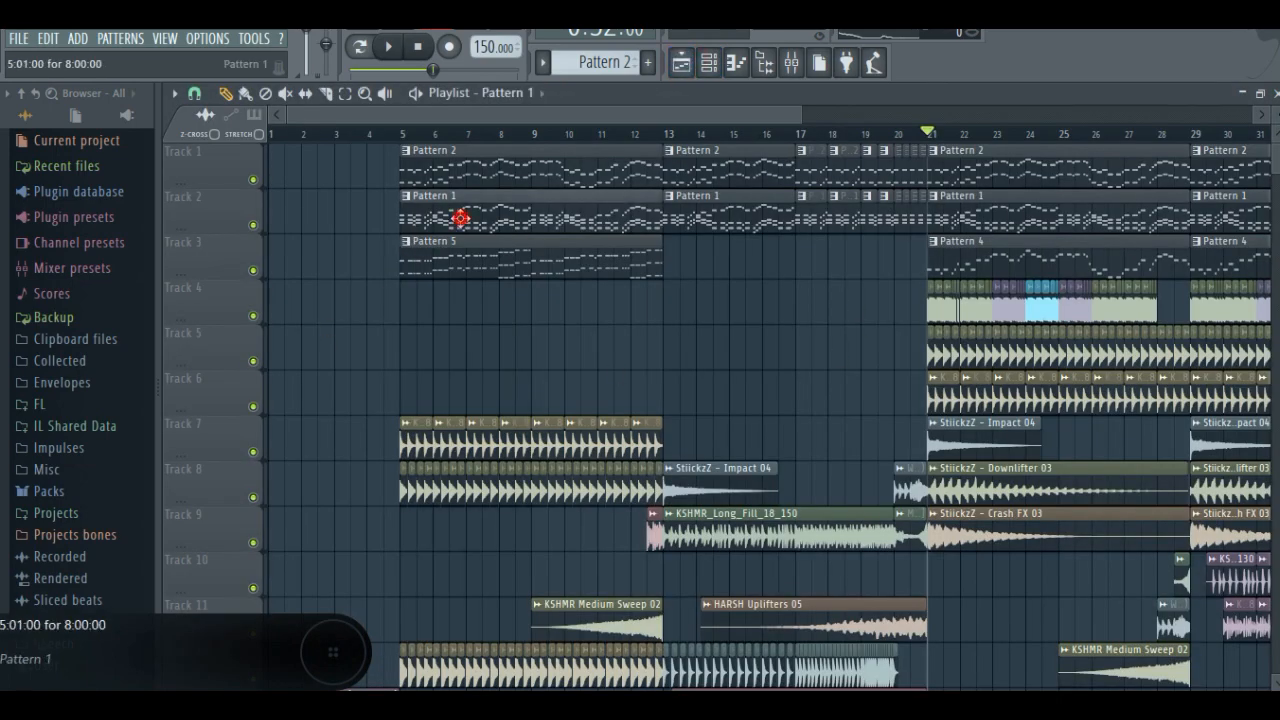
pyautogui.click(366, 49)
pyautogui.click(389, 47)
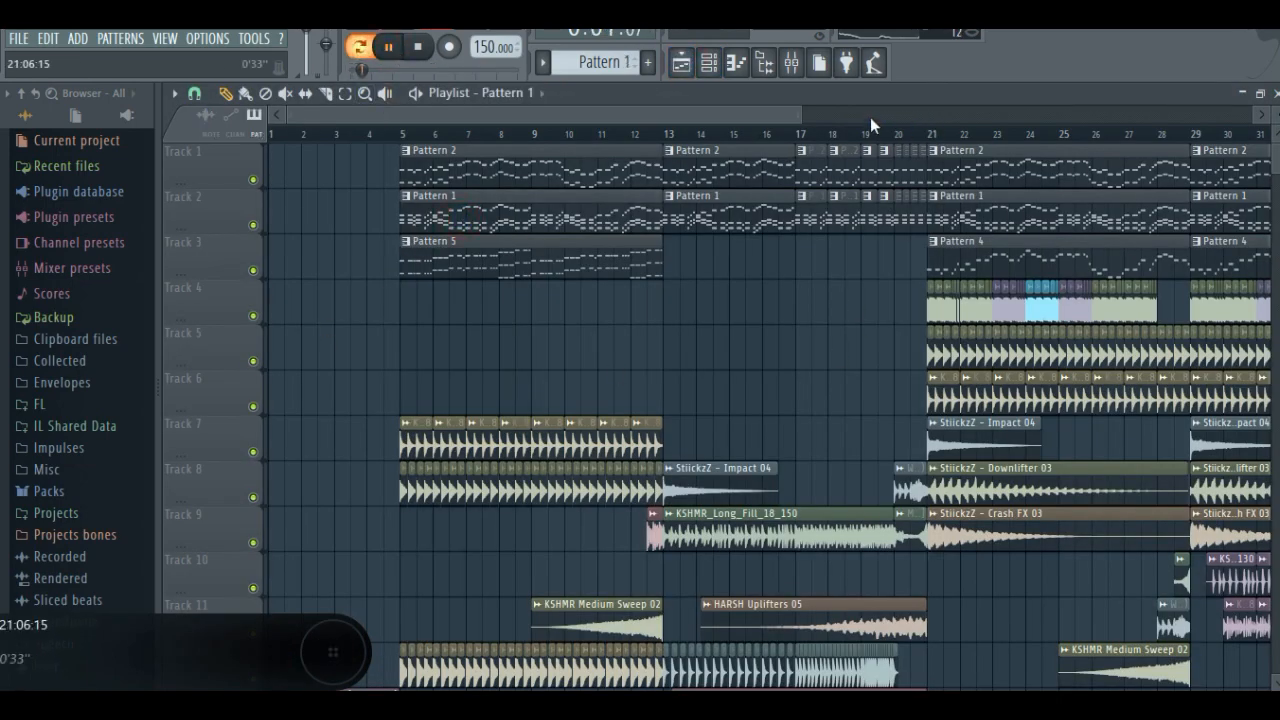
# View the effects on the CHORD BUS and Sylenth1 #7 mixer tracks, and bypass Kickstart on Sylenth1 #7.
pyautogui.click(790, 60)
pyautogui.click(1029, 278)
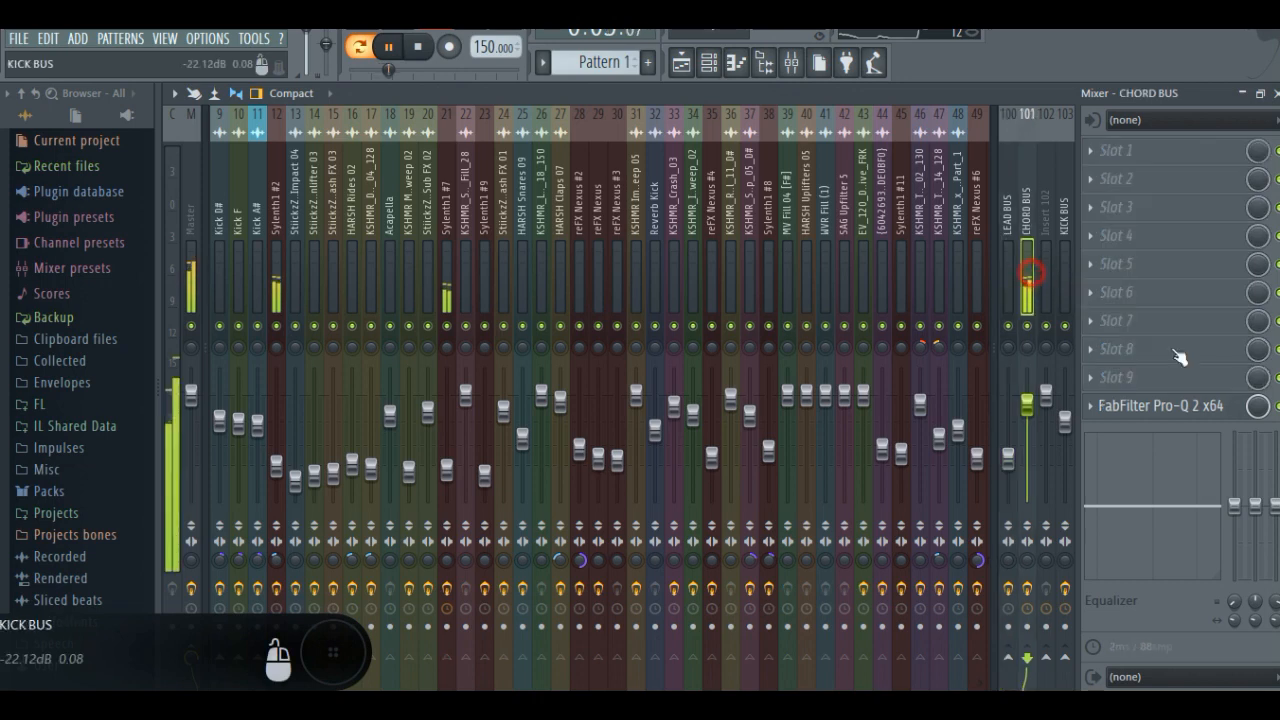
pyautogui.click(448, 268)
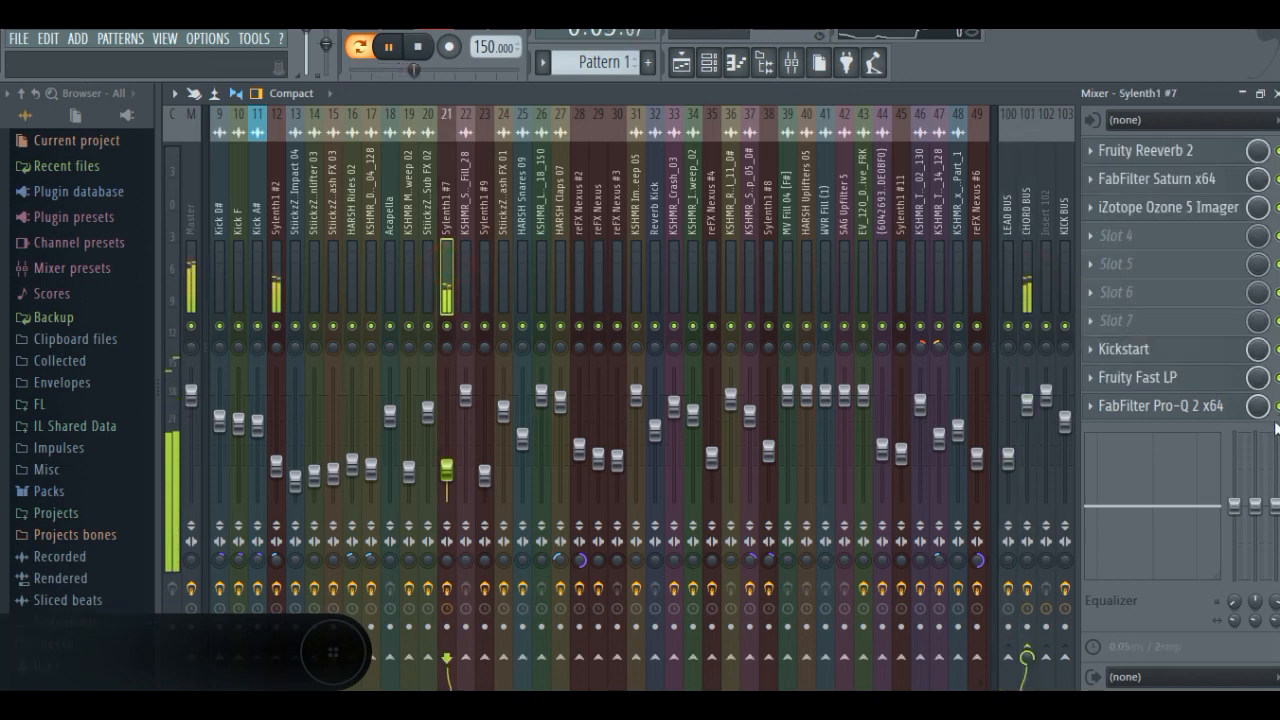
pyautogui.click(1277, 349)
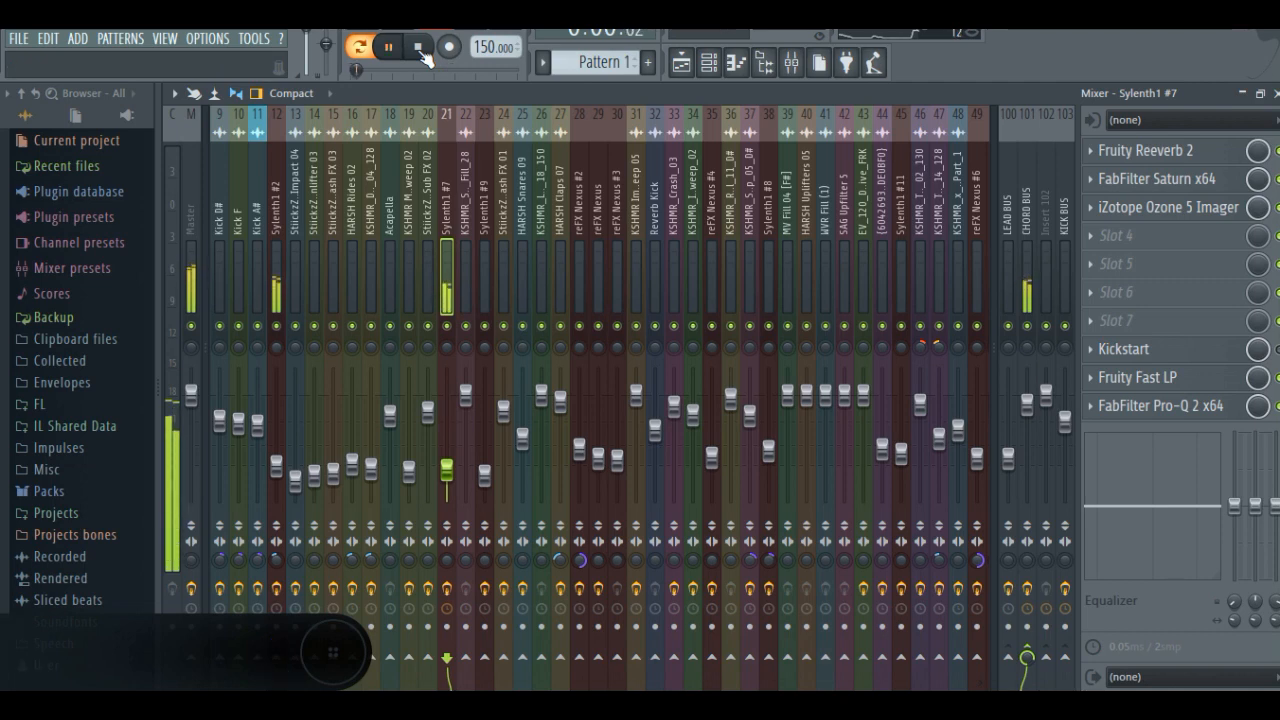
# Select the Sylenth1 #2 mixer track to show its effects and restart playback of Pattern 1.
pyautogui.click(277, 211)
pyautogui.press('space')
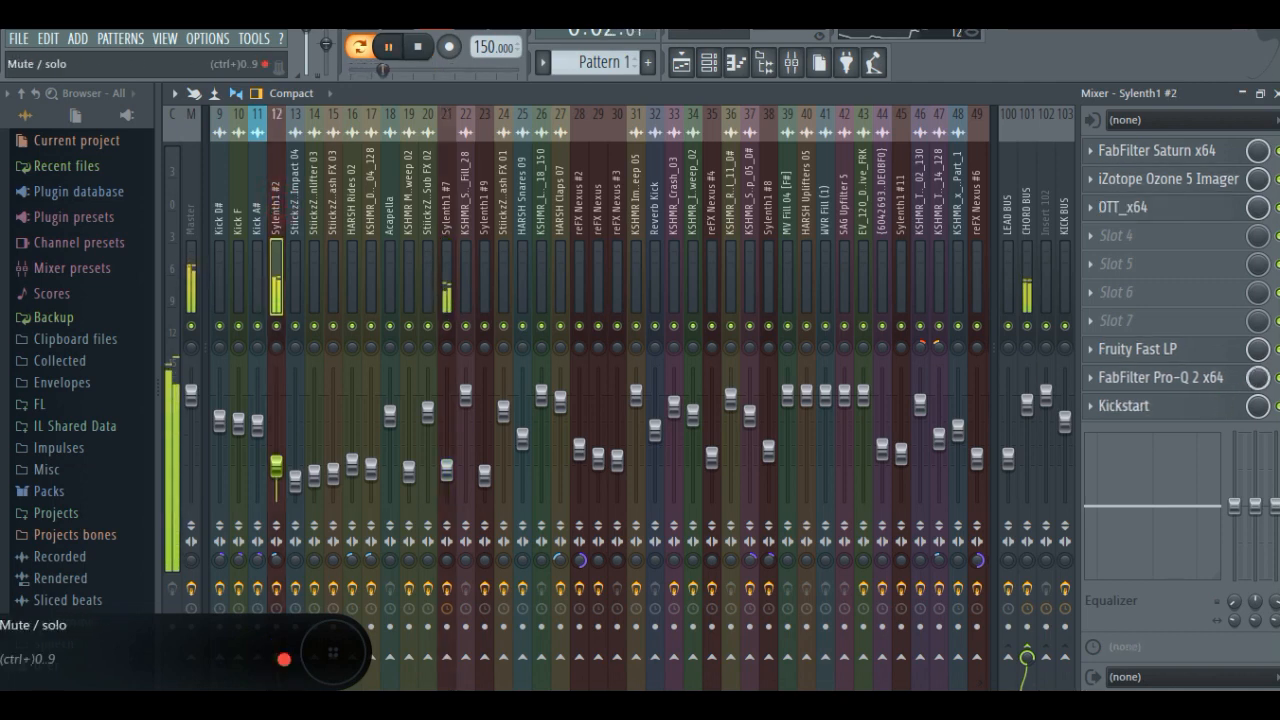
pyautogui.press('space')
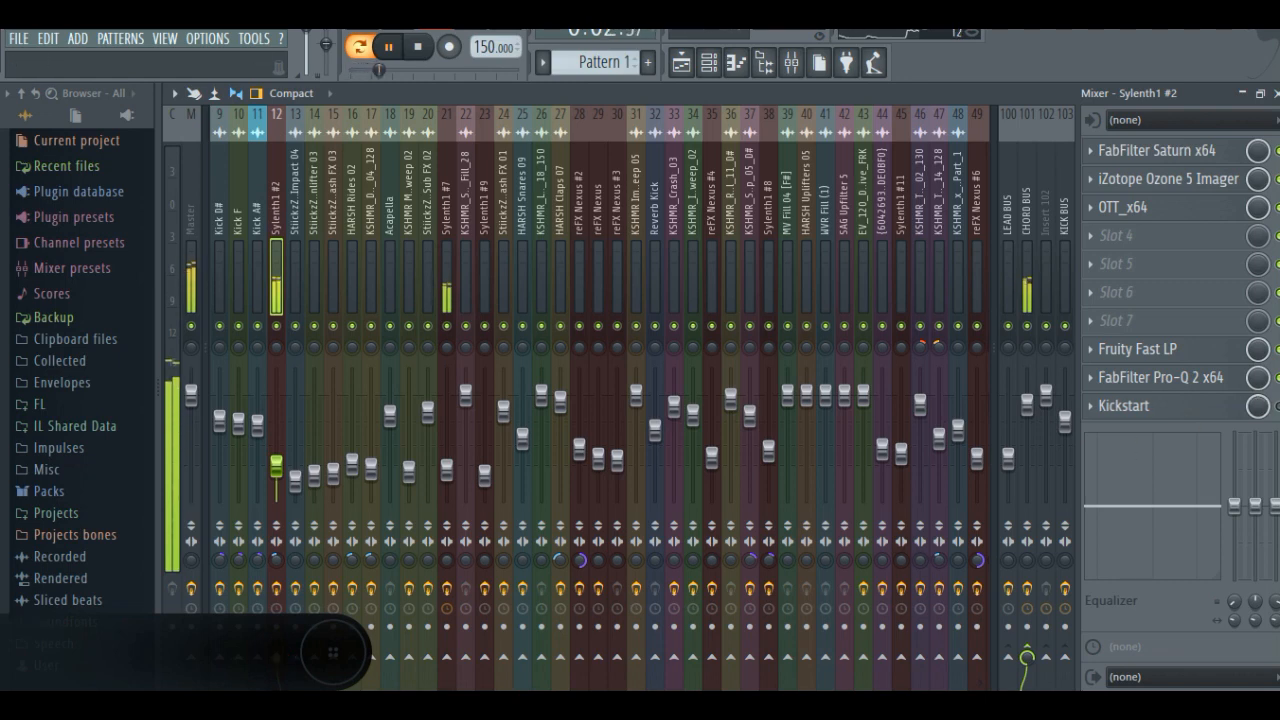
# Compare the chords with all effects on Sylenth1 #2 and Sylenth1 #7 bypassed and re-enabled, then stop playback.
pyautogui.click(279, 591)
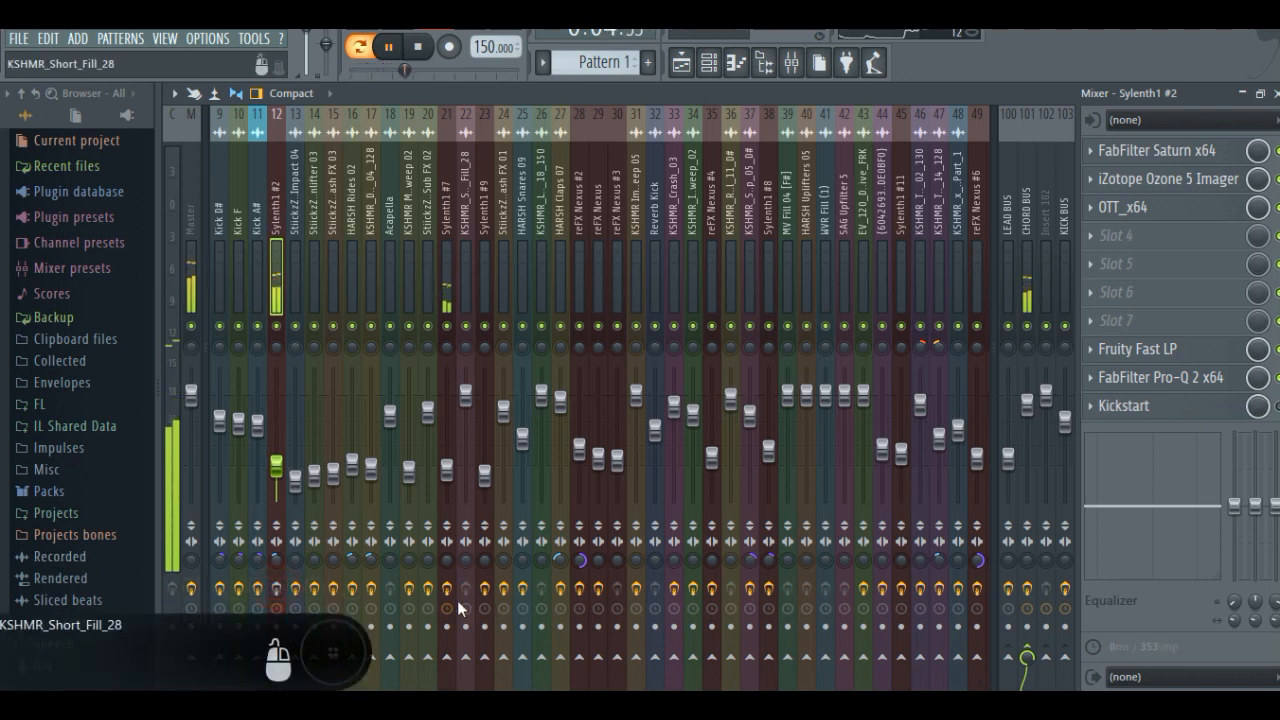
pyautogui.click(448, 591)
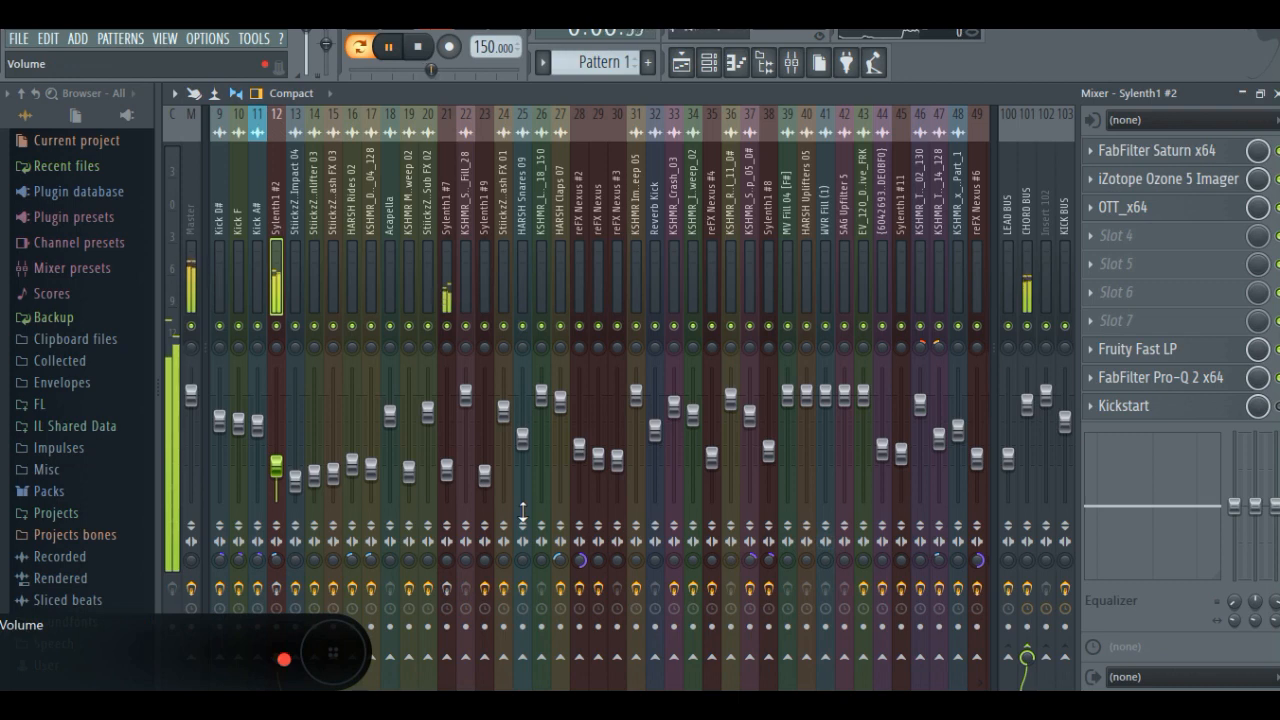
pyautogui.click(277, 589)
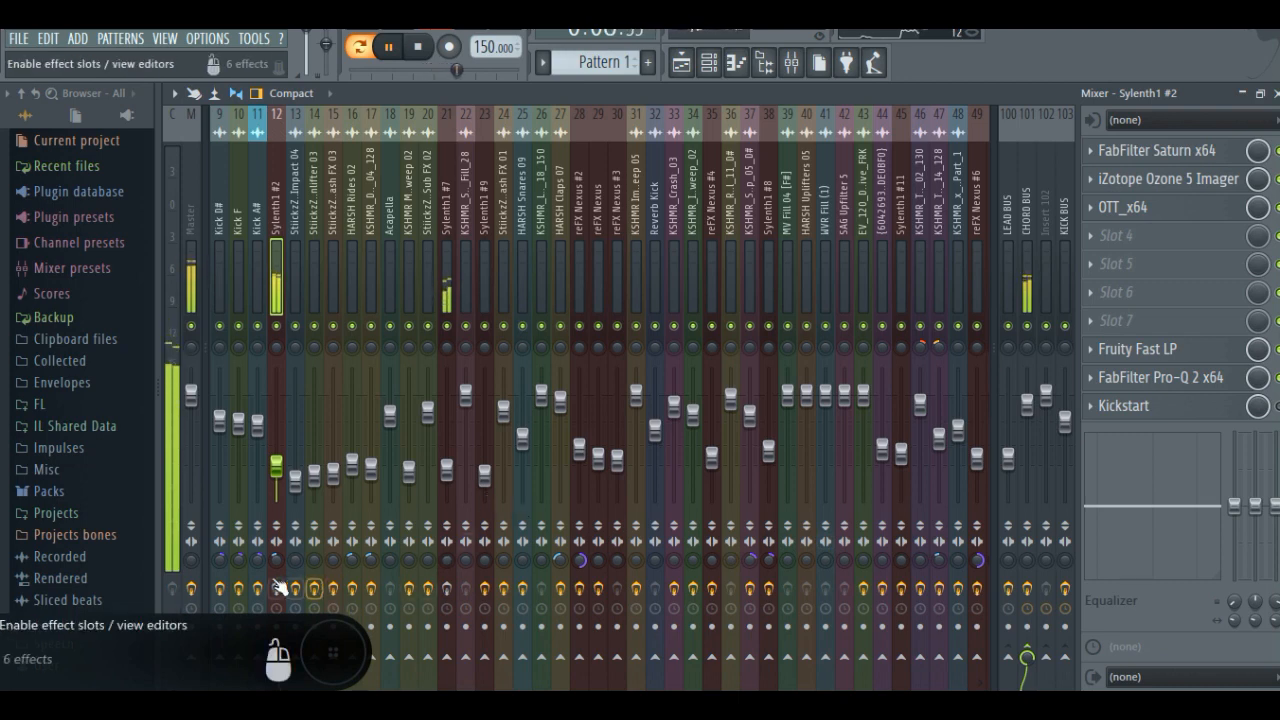
pyautogui.click(447, 589)
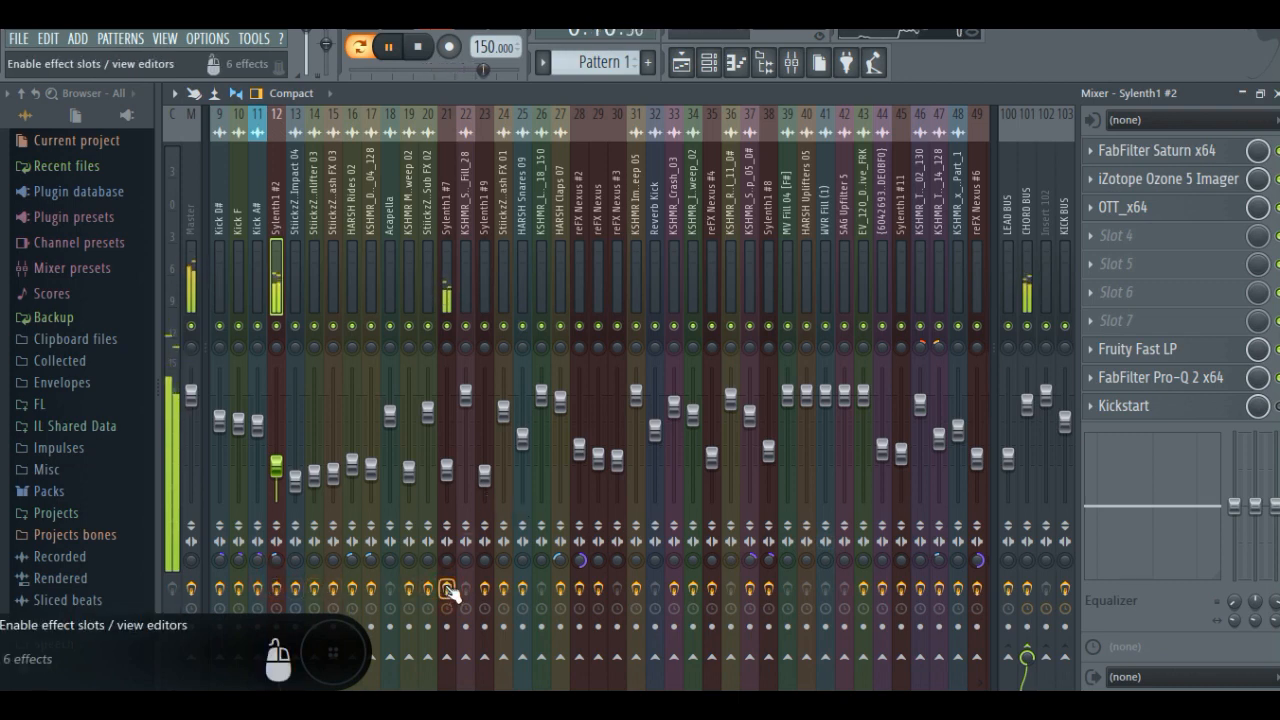
pyautogui.press('space')
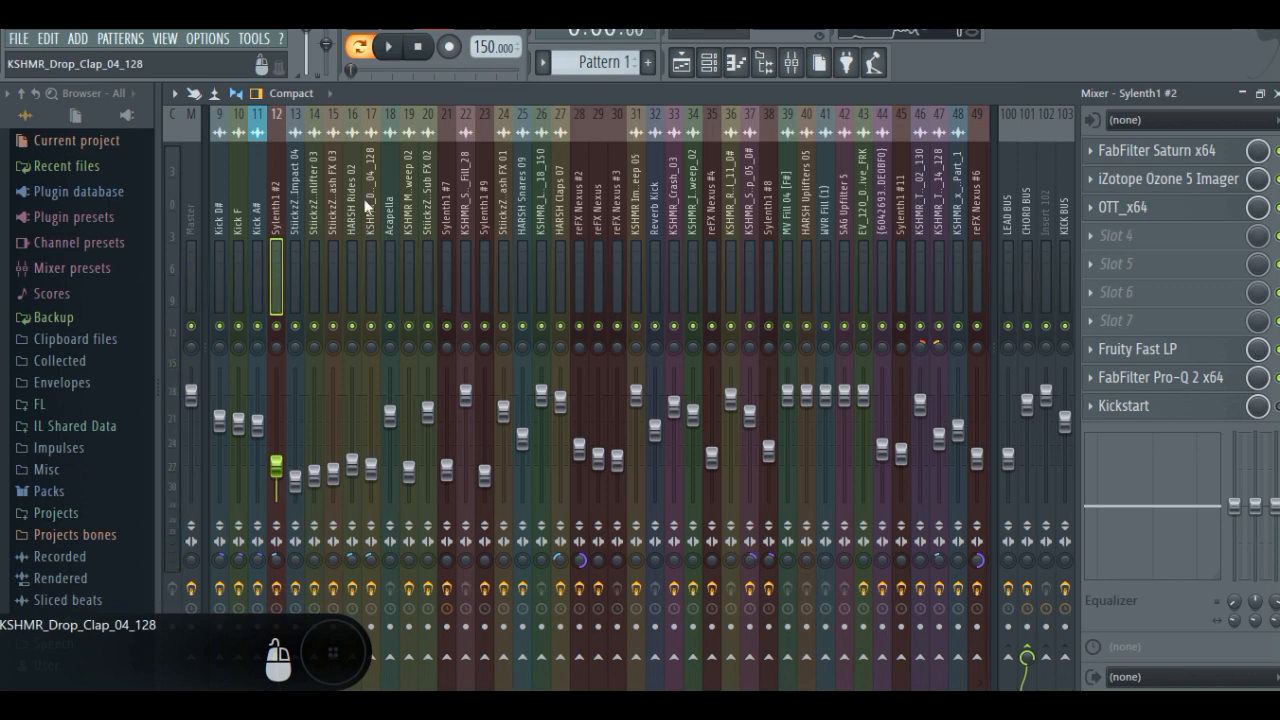
# Audition the Sylenth1 #2 and Sylenth1 #7 chord layers one at a time, and leave Sylenth1 #2 soloed.
pyautogui.click(444, 259)
pyautogui.click(277, 266)
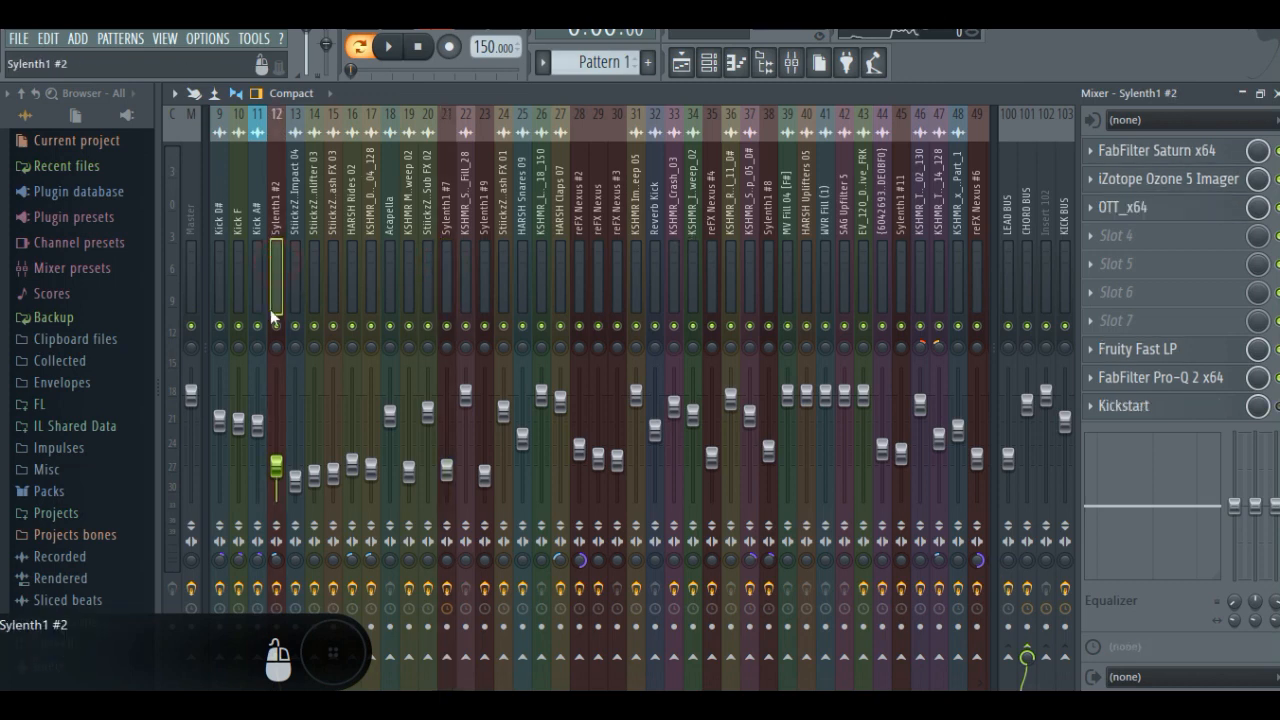
pyautogui.rightClick(279, 326)
pyautogui.press('space')
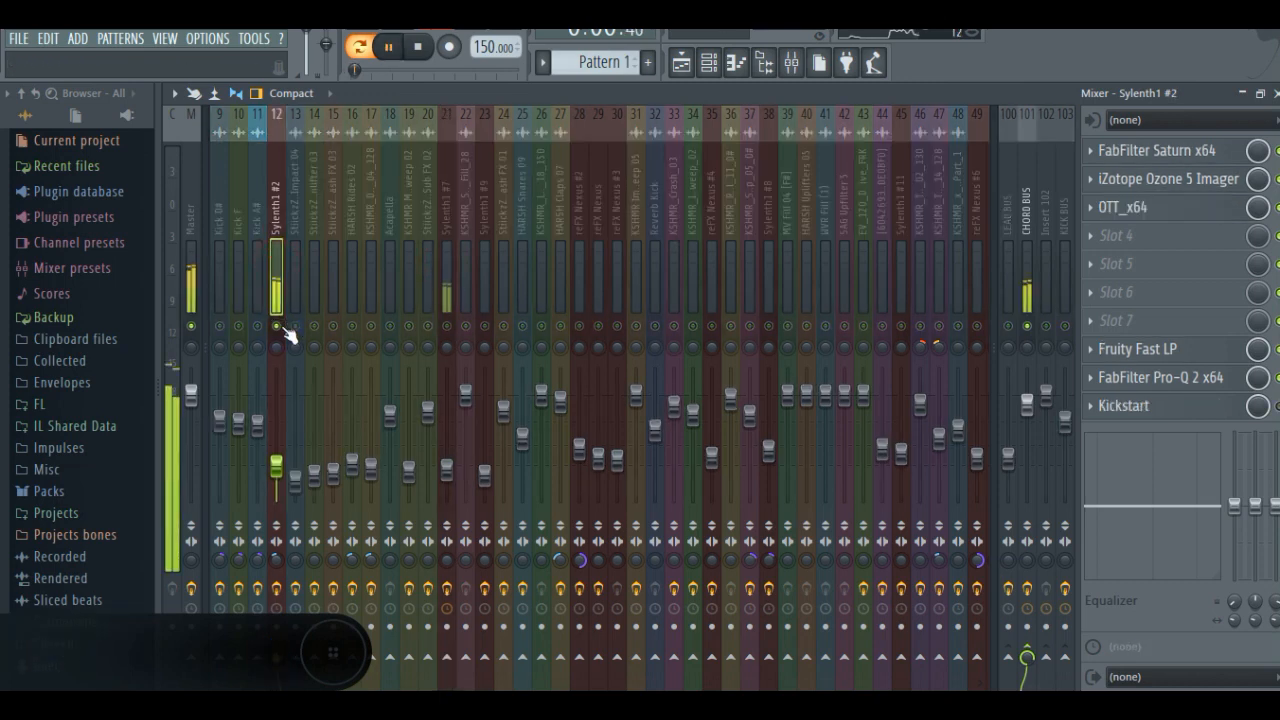
pyautogui.click(447, 328)
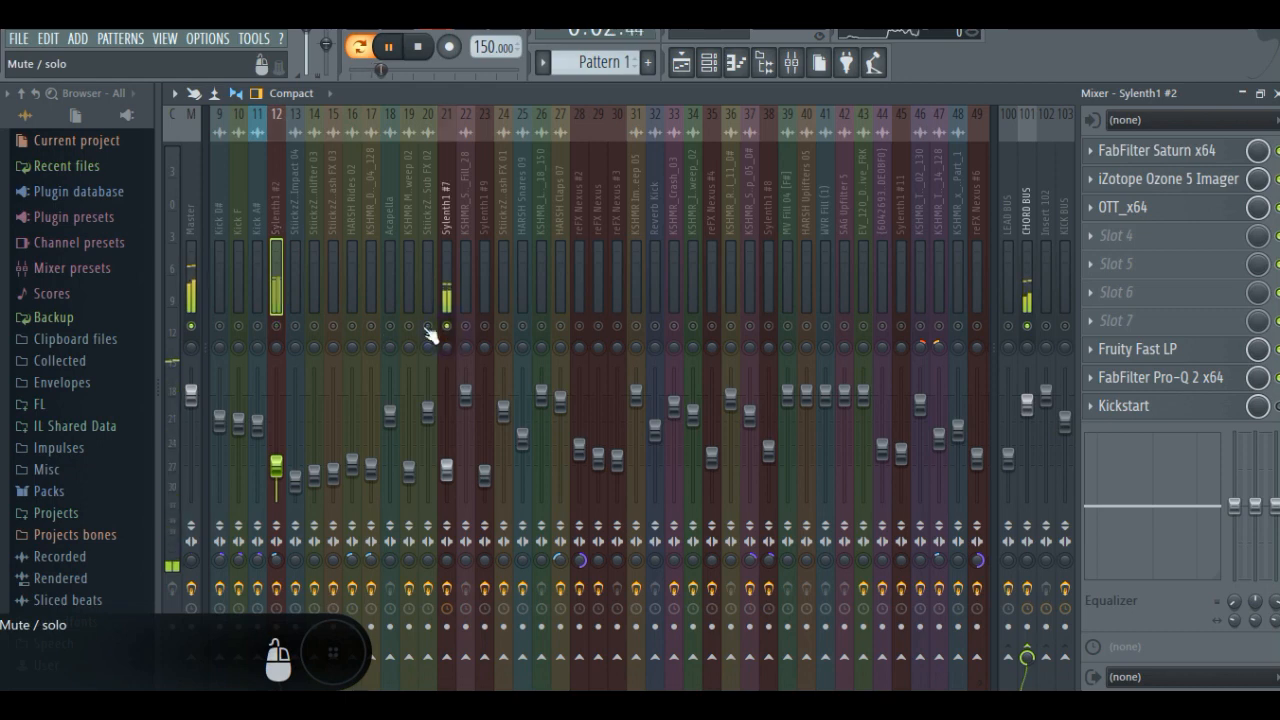
pyautogui.click(277, 327)
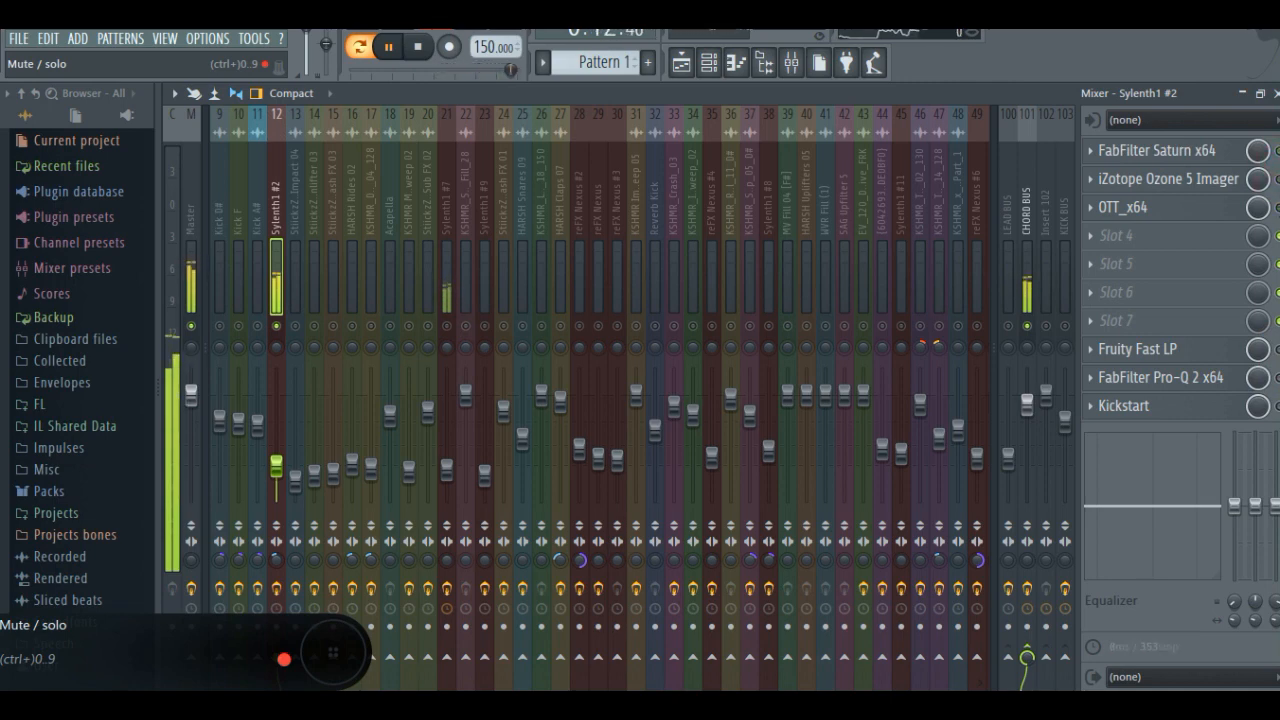
pyautogui.press('space')
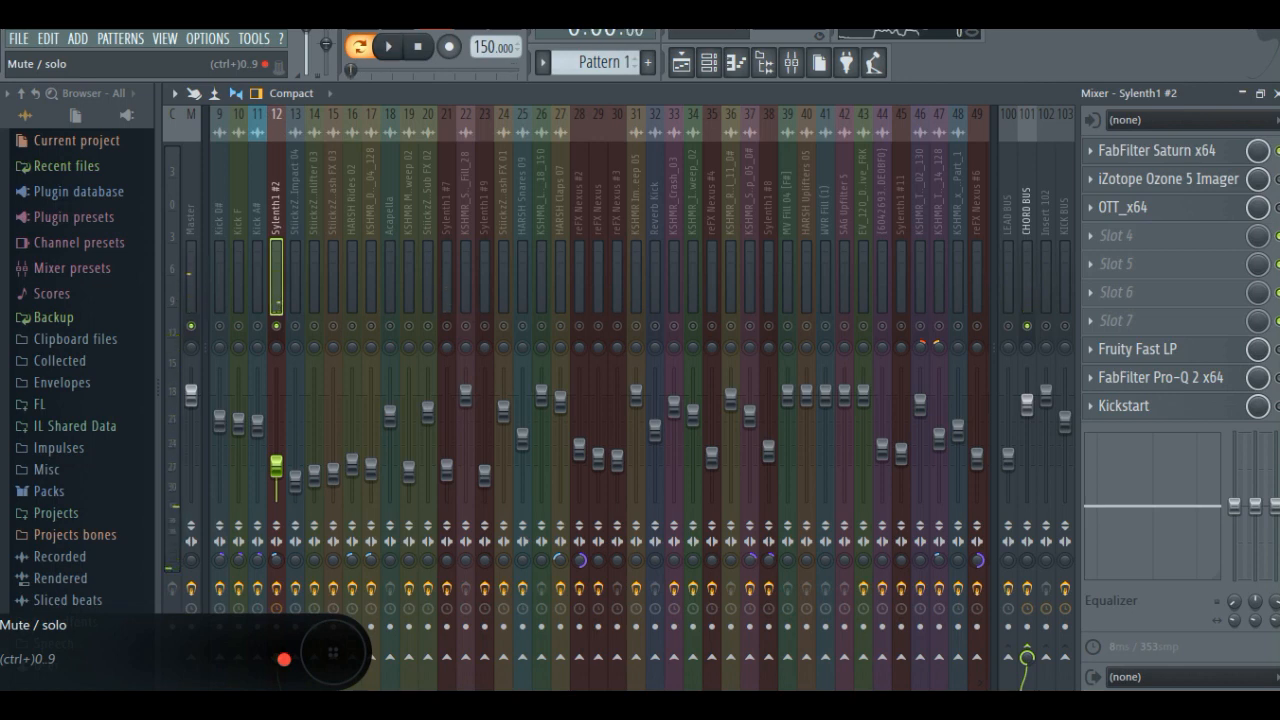
# View the iZotope Ozone 5 Imager settings on Sylenth1 #2, then play Pattern 1 and view the track's OTT settings.
pyautogui.click(1223, 182)
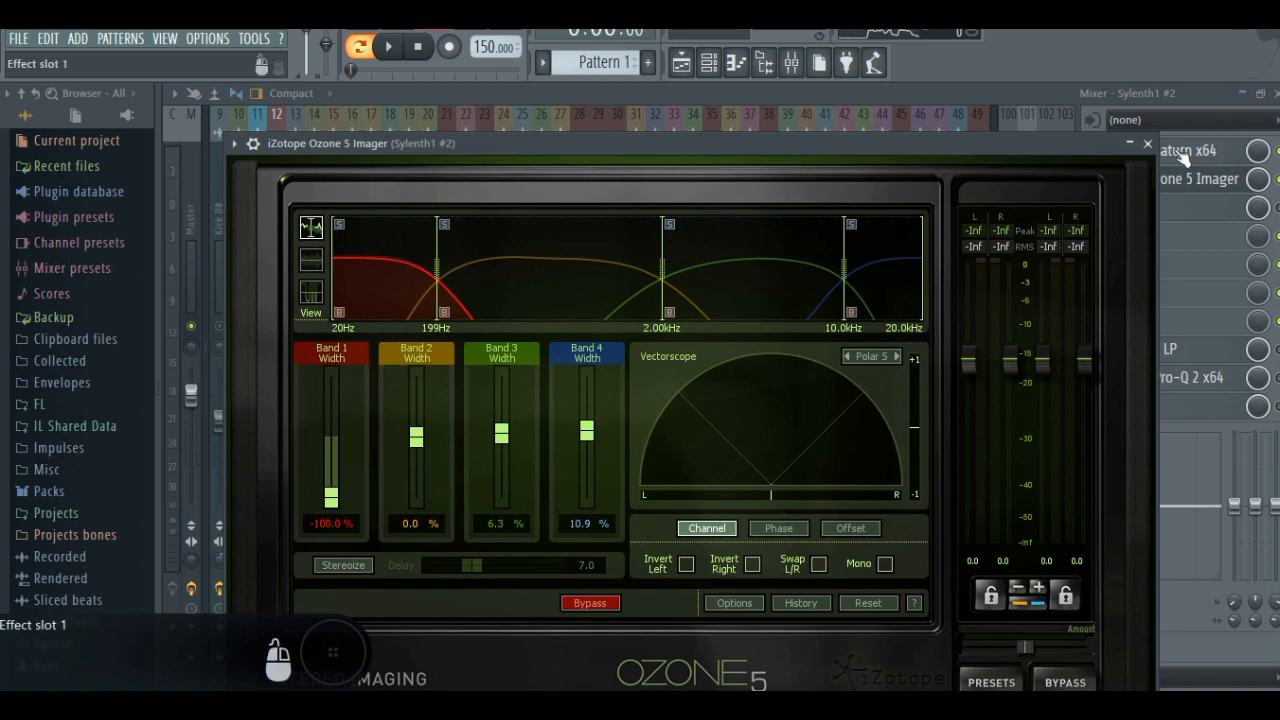
pyautogui.click(1148, 143)
pyautogui.press('space')
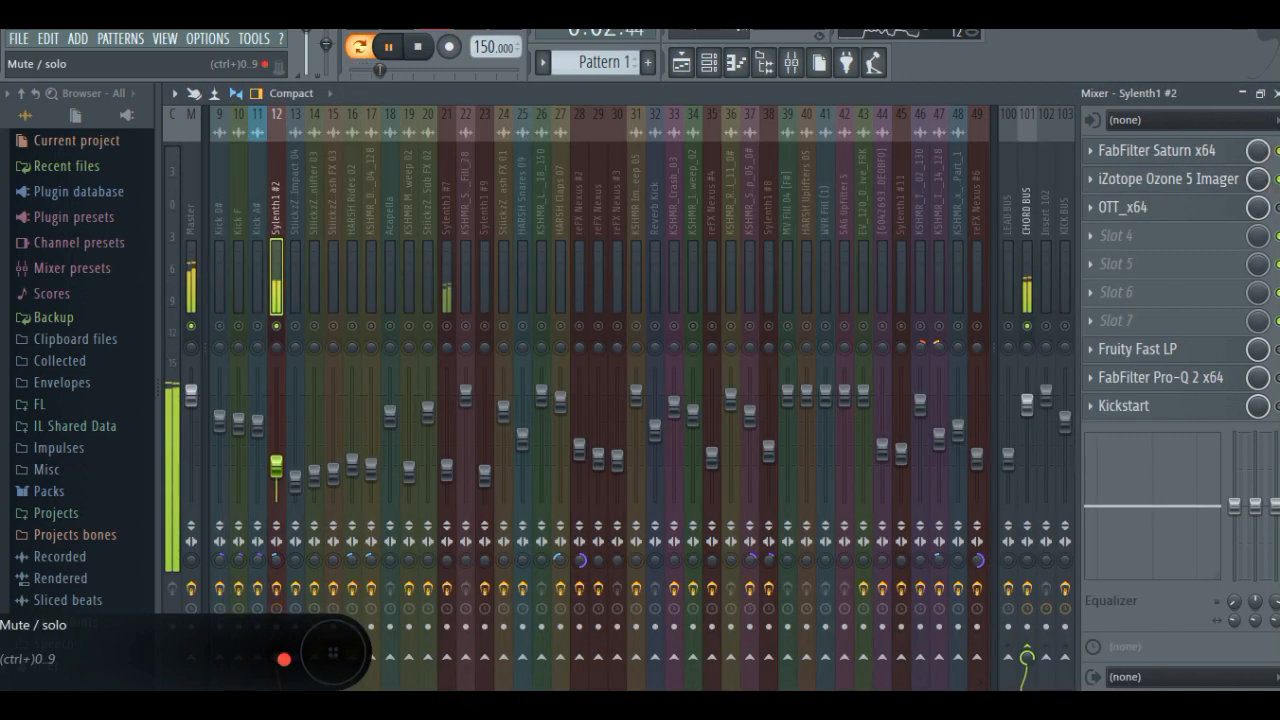
pyautogui.click(1123, 207)
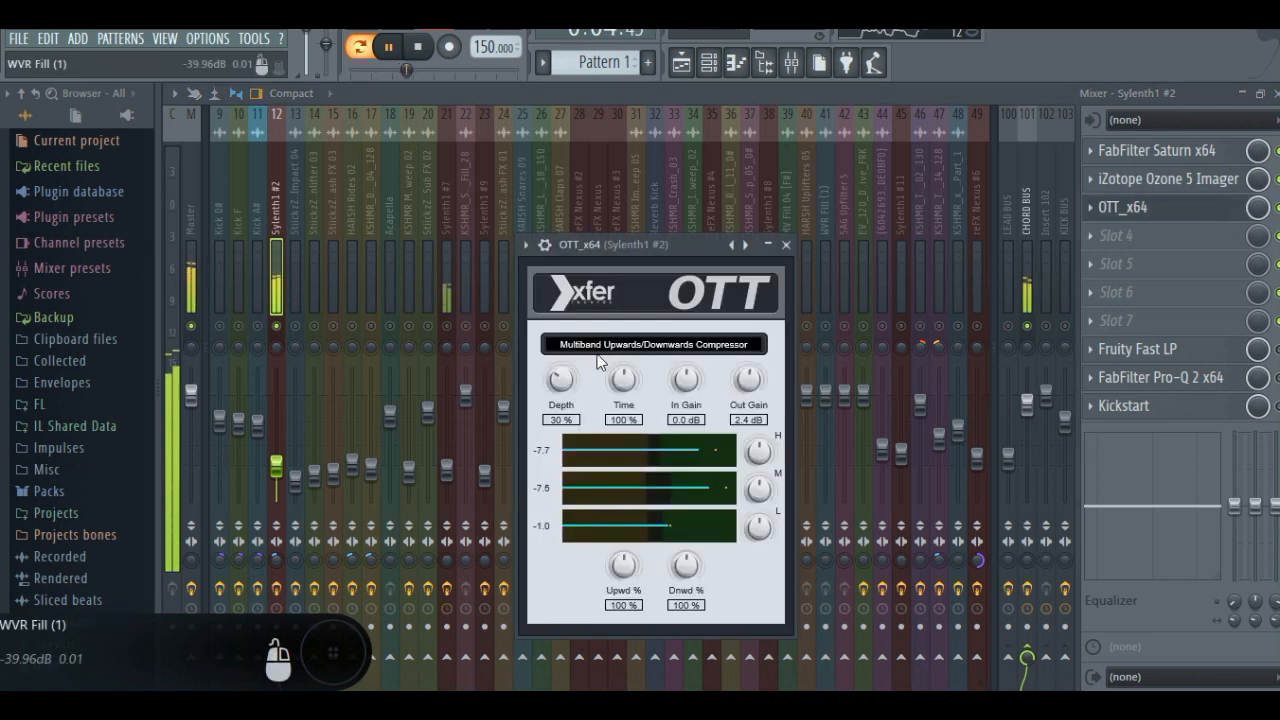
pyautogui.click(786, 244)
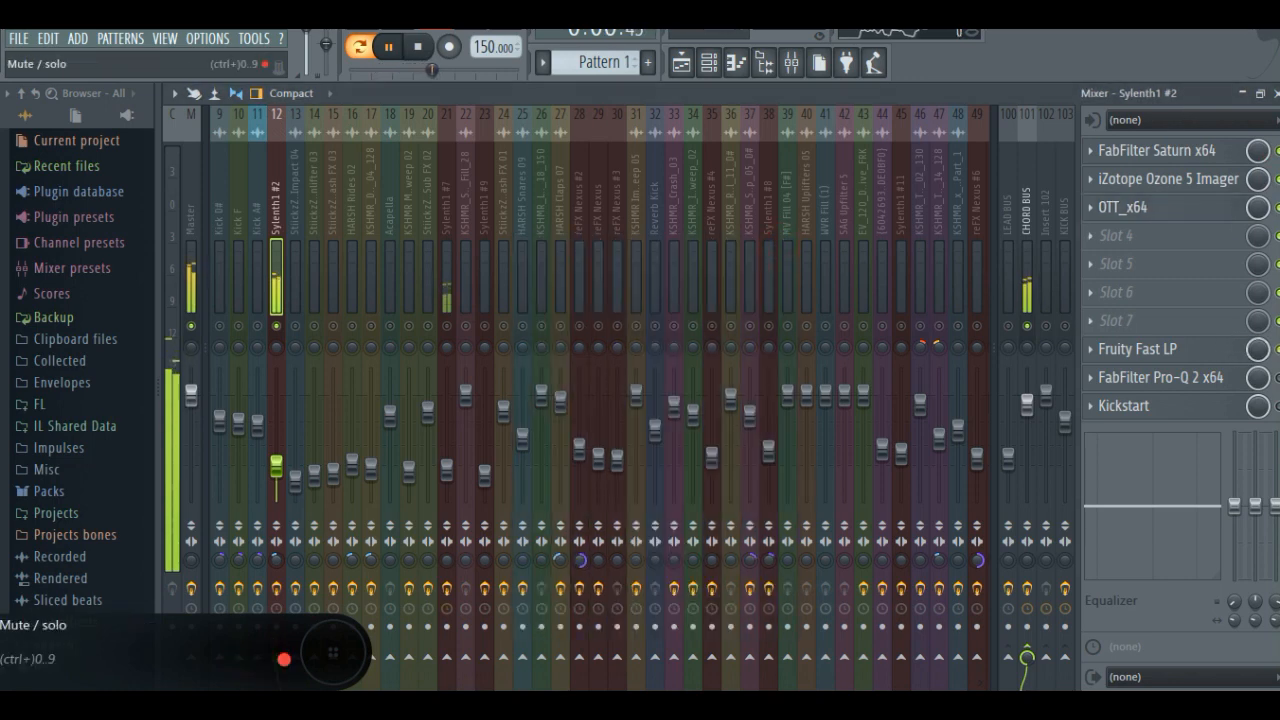
# Examine the FabFilter Pro-Q 2 curve on Sylenth1 #2 during playback, then stop playback and close the equalizer.
pyautogui.click(1170, 378)
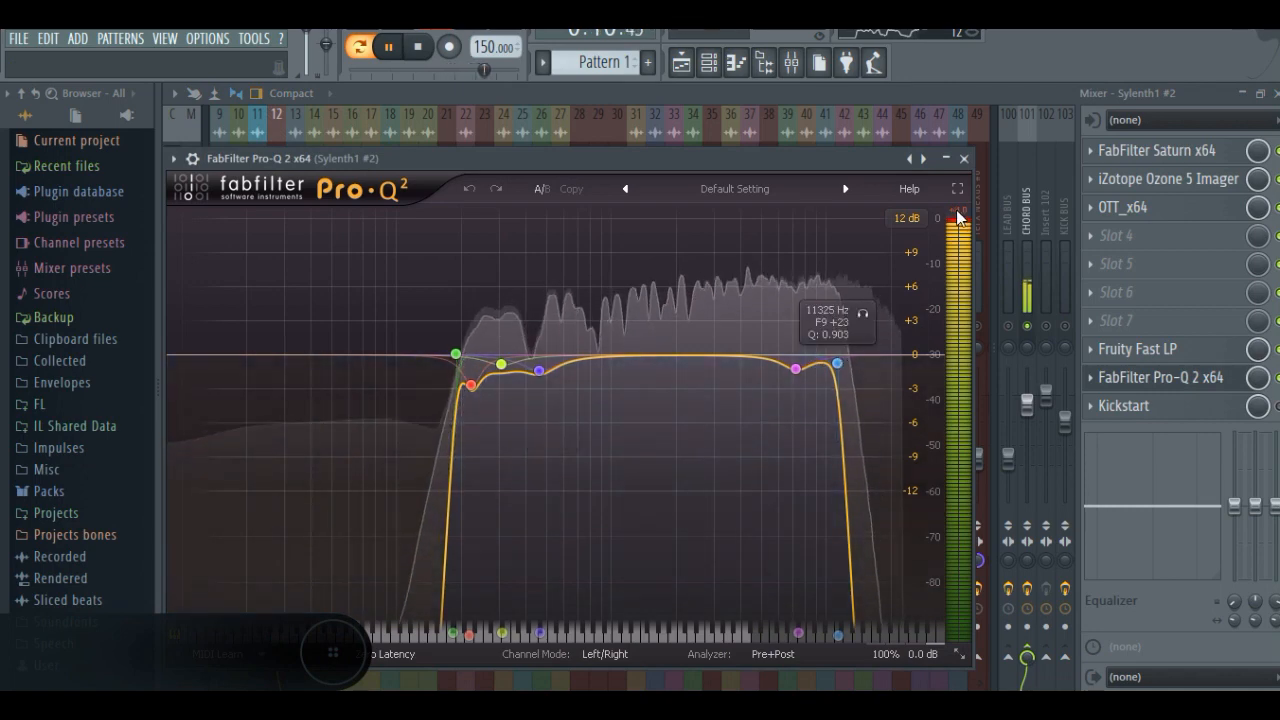
pyautogui.press('space')
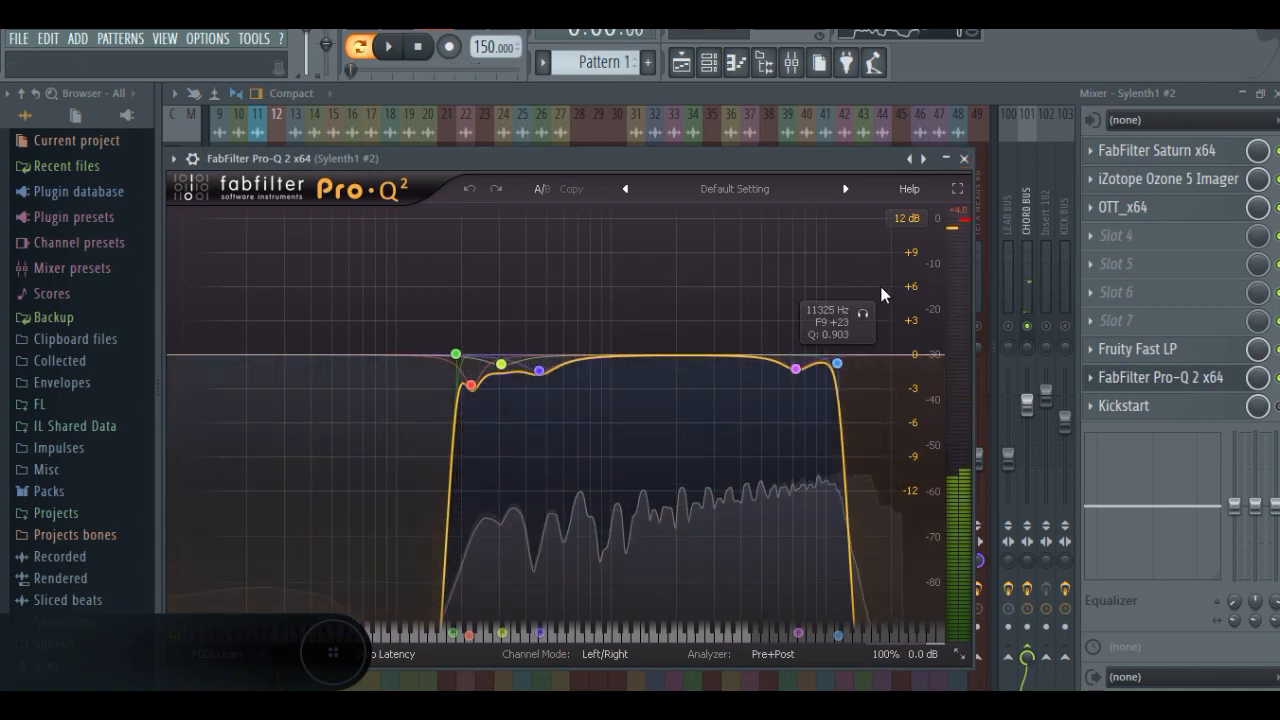
pyautogui.click(964, 158)
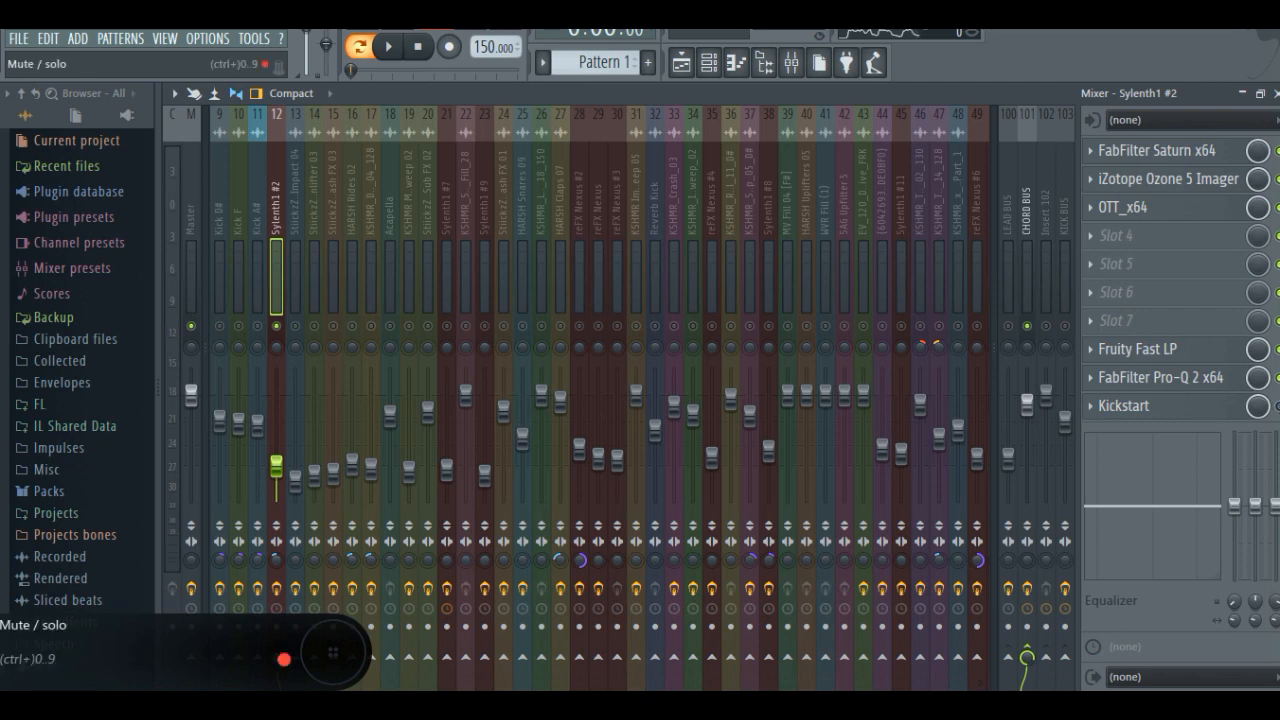
# Solo the Sylenth1 #7 mixer track and play Pattern 1 to hear that chord layer alone.
pyautogui.click(446, 258)
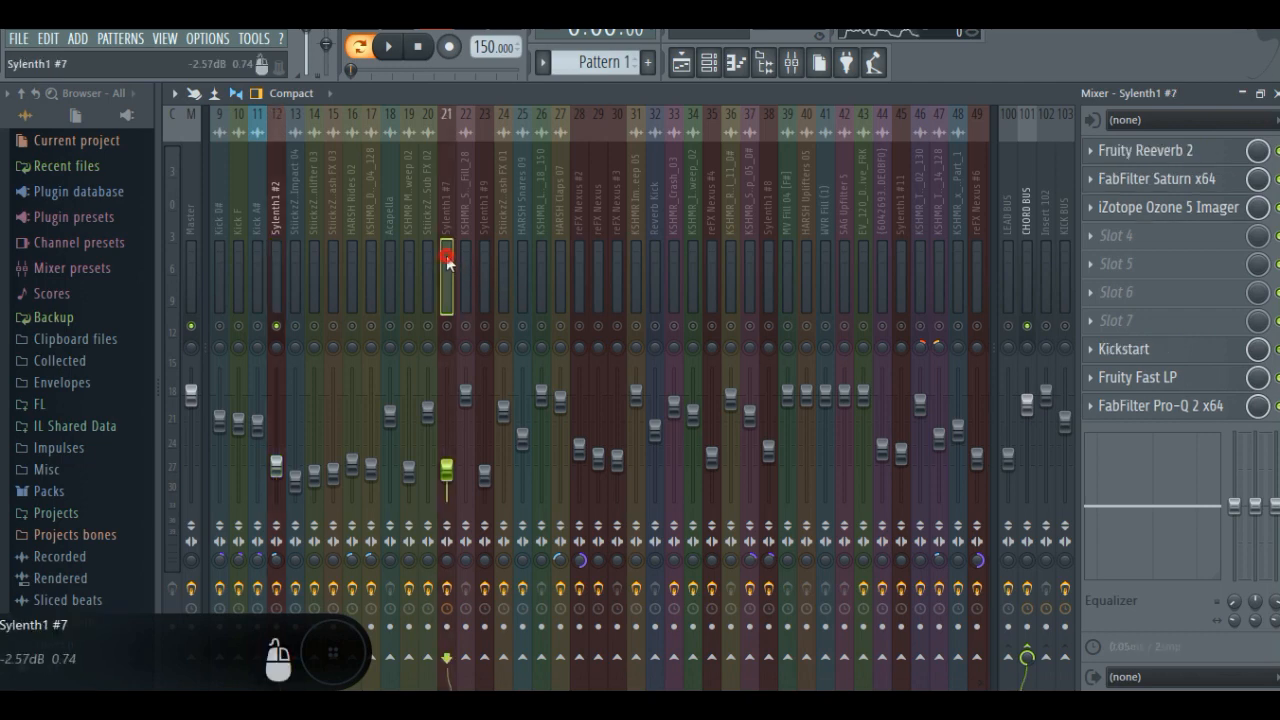
pyautogui.keyDown('ctrl'); pyautogui.click(447, 325); pyautogui.keyUp('ctrl')
pyautogui.press('space')
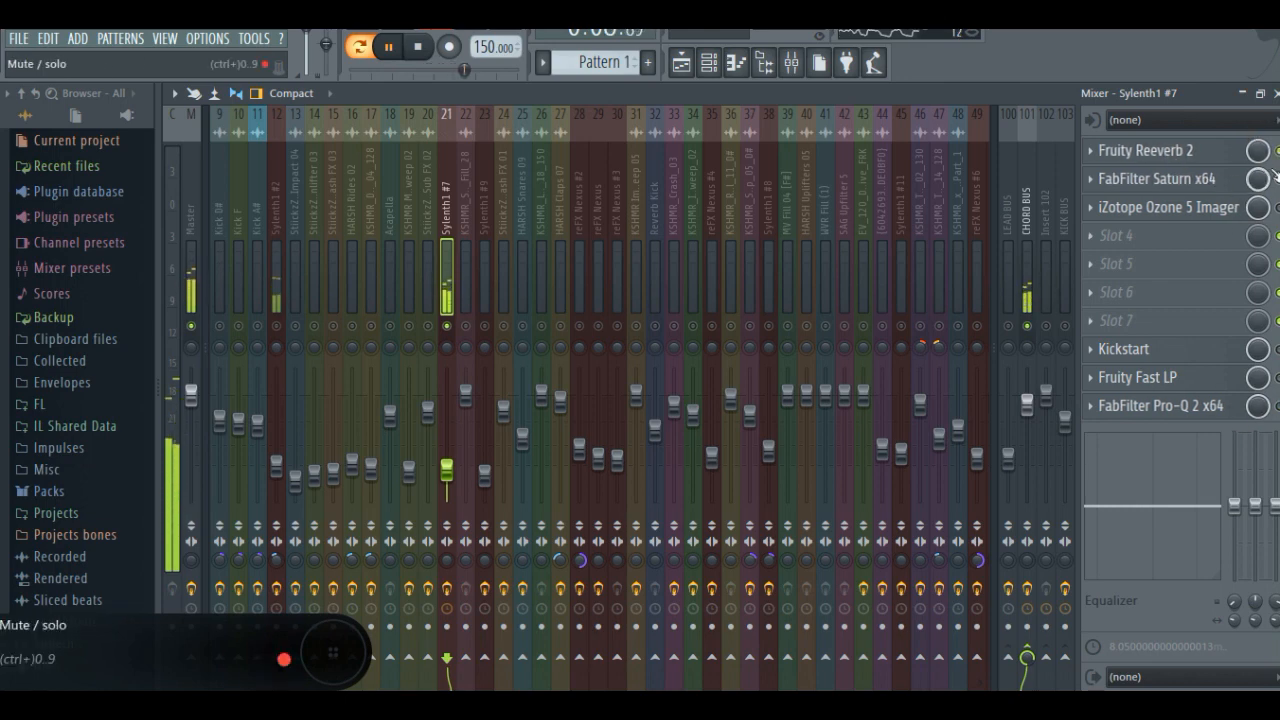
# View the FabFilter Saturn and Fruity Reeverb 2 settings on Sylenth1 #7.
pyautogui.click(1196, 180)
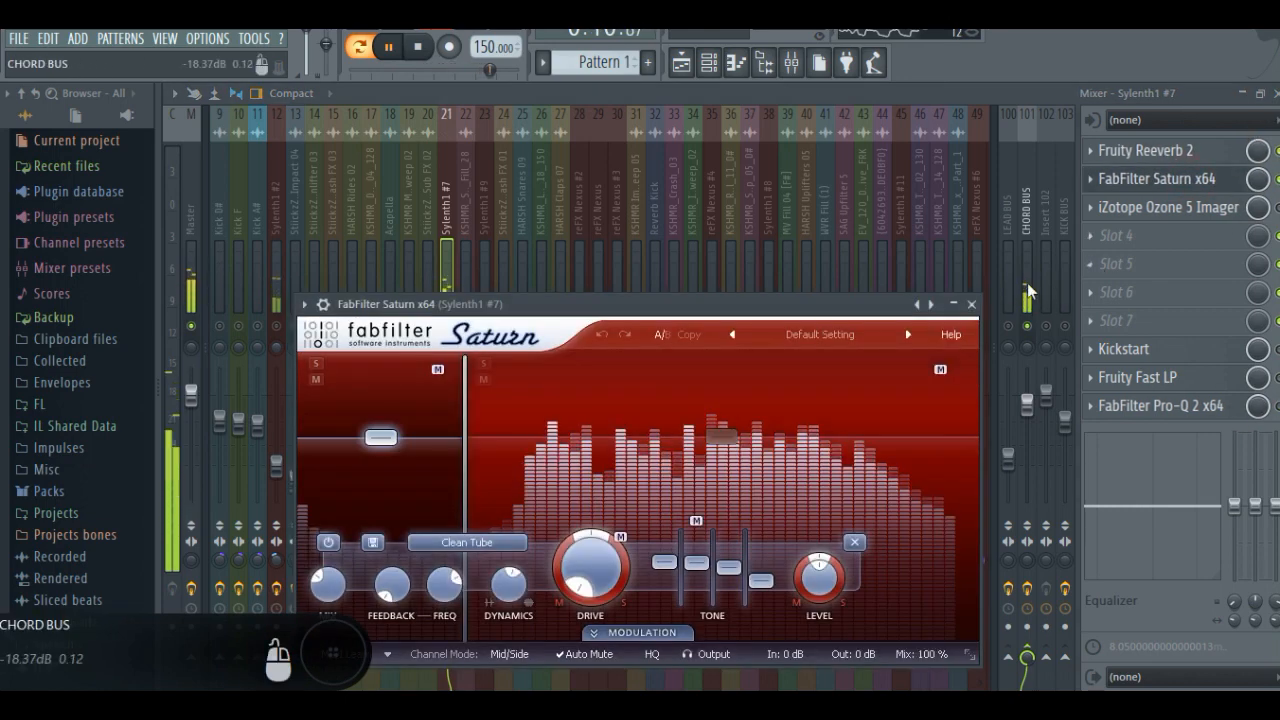
pyautogui.click(974, 306)
pyautogui.click(1145, 150)
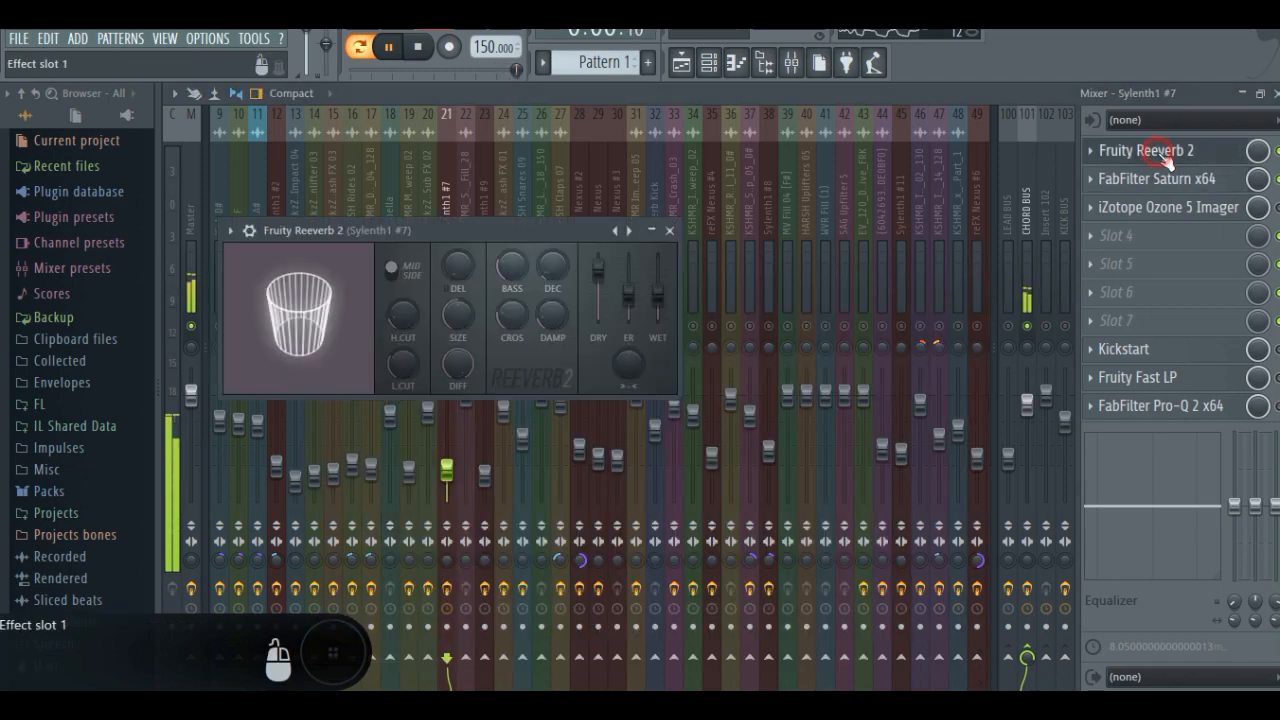
pyautogui.click(669, 231)
# Enable iZotope Ozone 5 Imager on Sylenth1 #7 and view its stereo width settings during playback.
pyautogui.click(1163, 213)
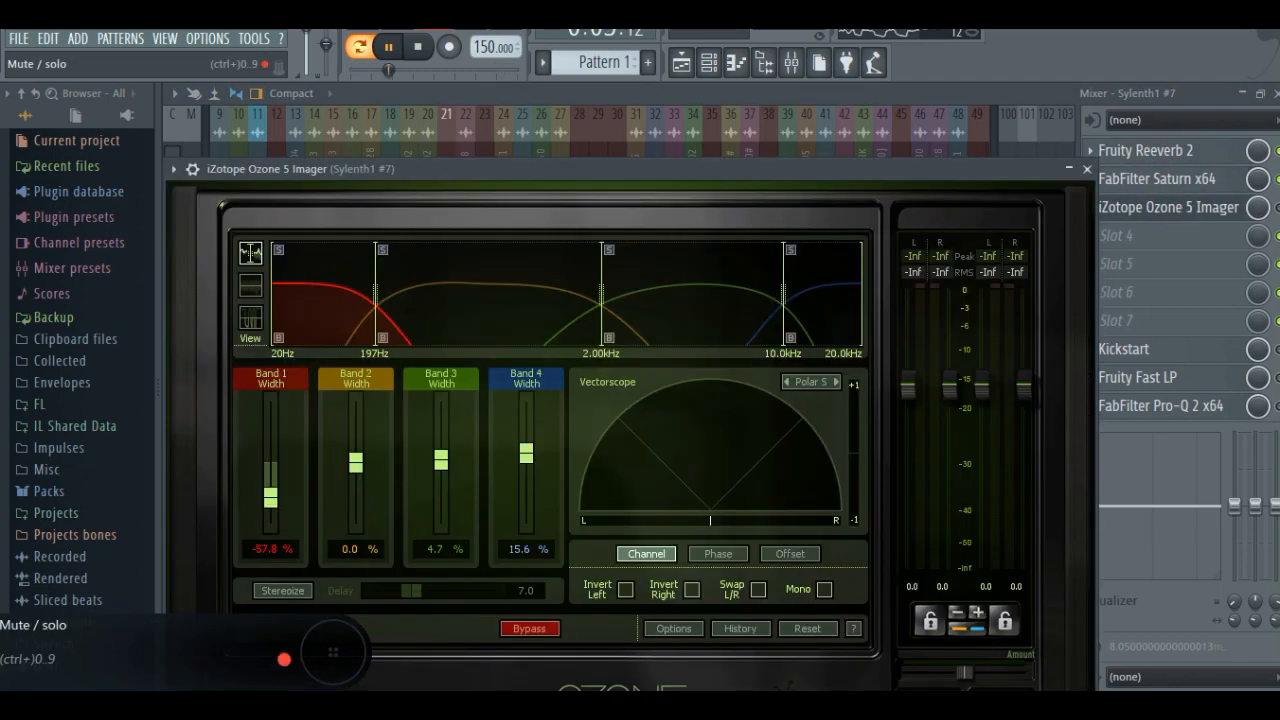
pyautogui.click(1276, 208)
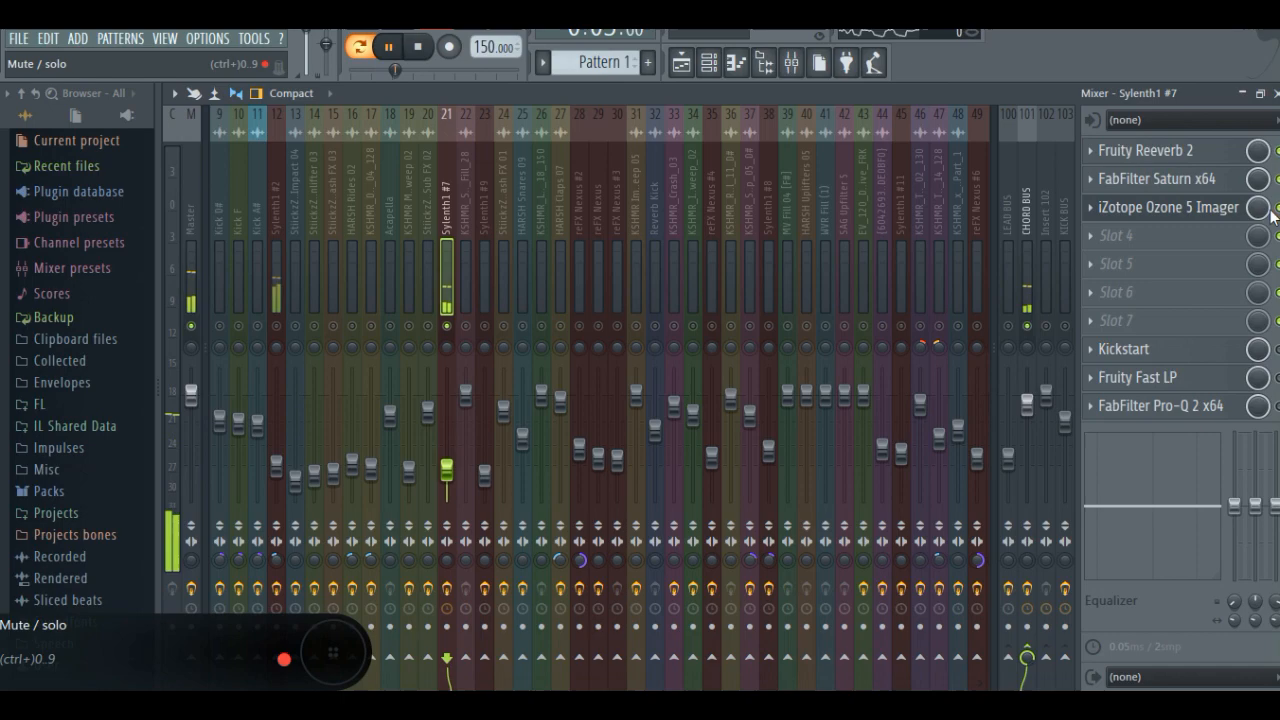
pyautogui.click(1208, 209)
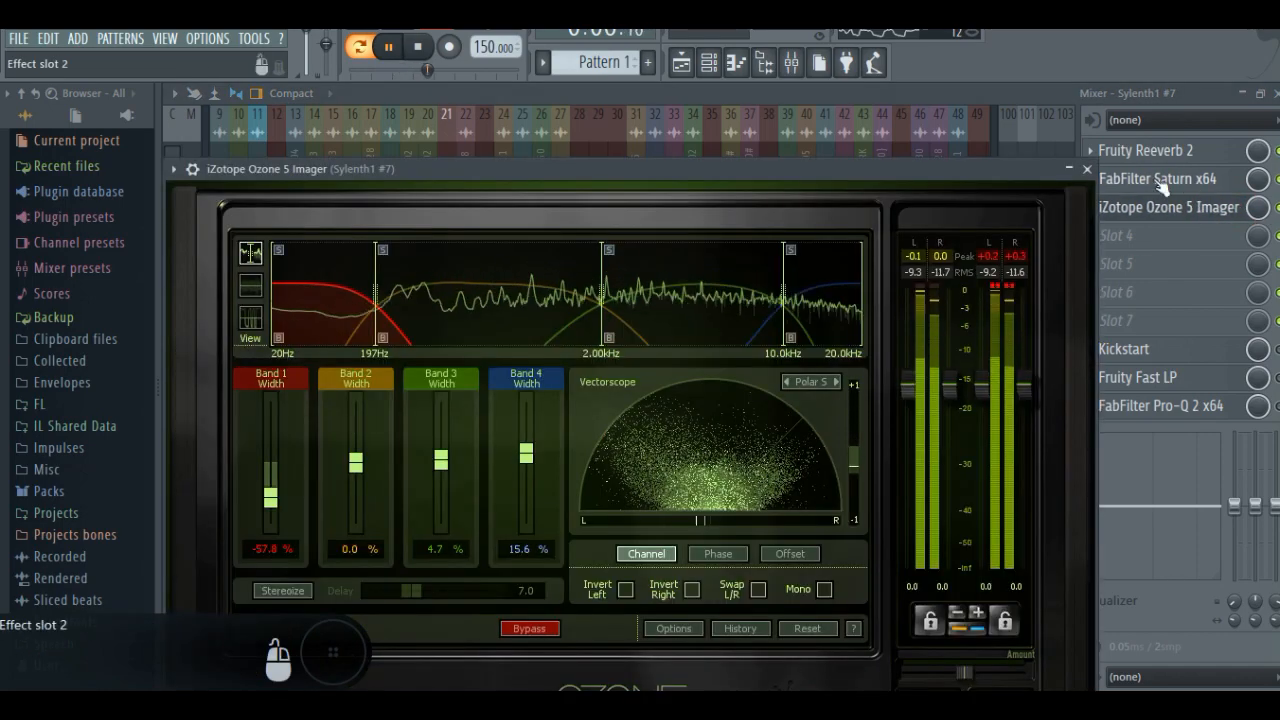
pyautogui.click(1088, 171)
# Enable Fruity Fast LP and FabFilter Pro-Q 2 on Sylenth1 #7, and view the Pro-Q 2 curve.
pyautogui.click(1277, 378)
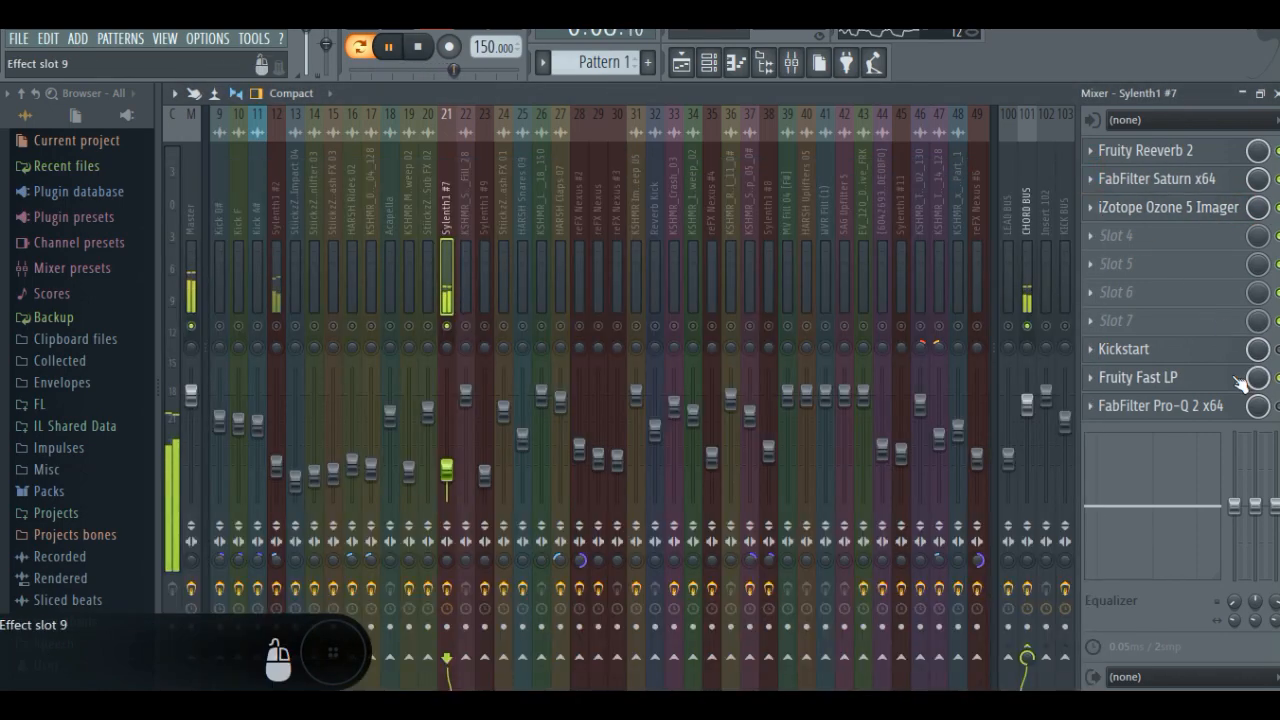
pyautogui.click(1277, 406)
pyautogui.click(1146, 409)
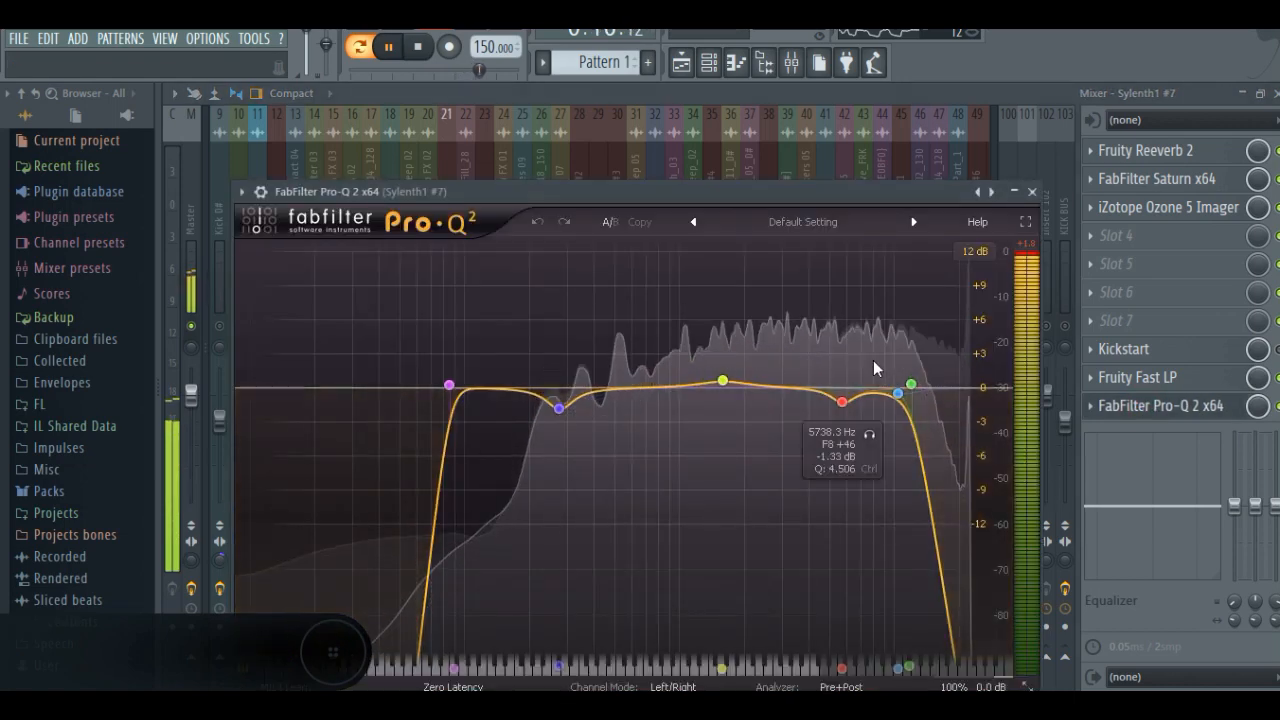
pyautogui.click(1037, 191)
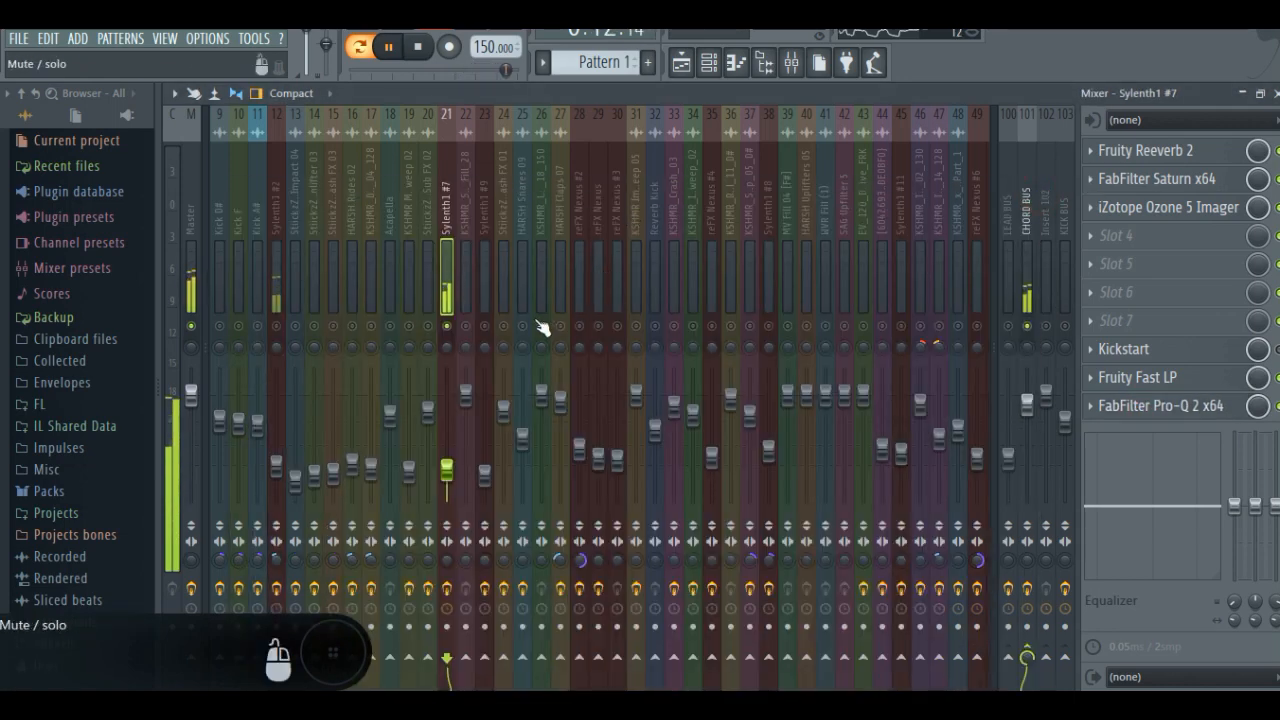
# Unsolo Sylenth1 #7 to hear the chord layers together, inspect FabFilter Pro-Q 2 on the CHORD BUS, and stop playback.
pyautogui.rightClick(449, 333)
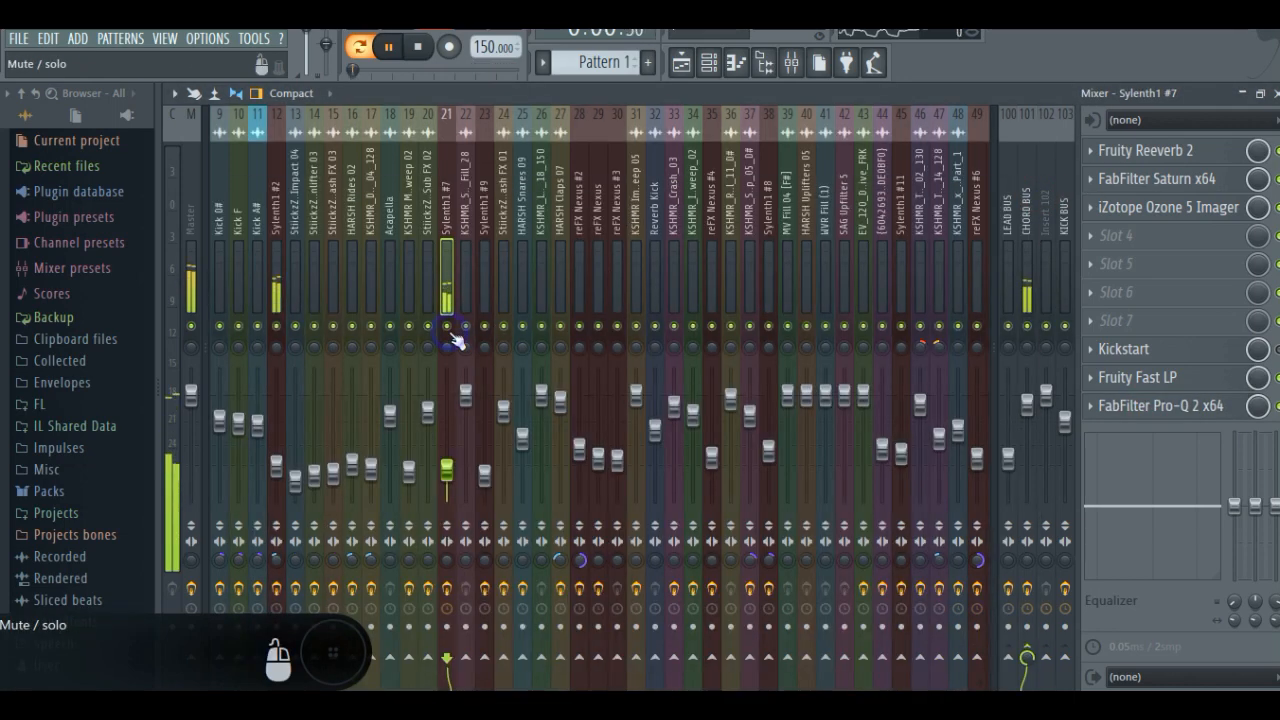
pyautogui.click(275, 295)
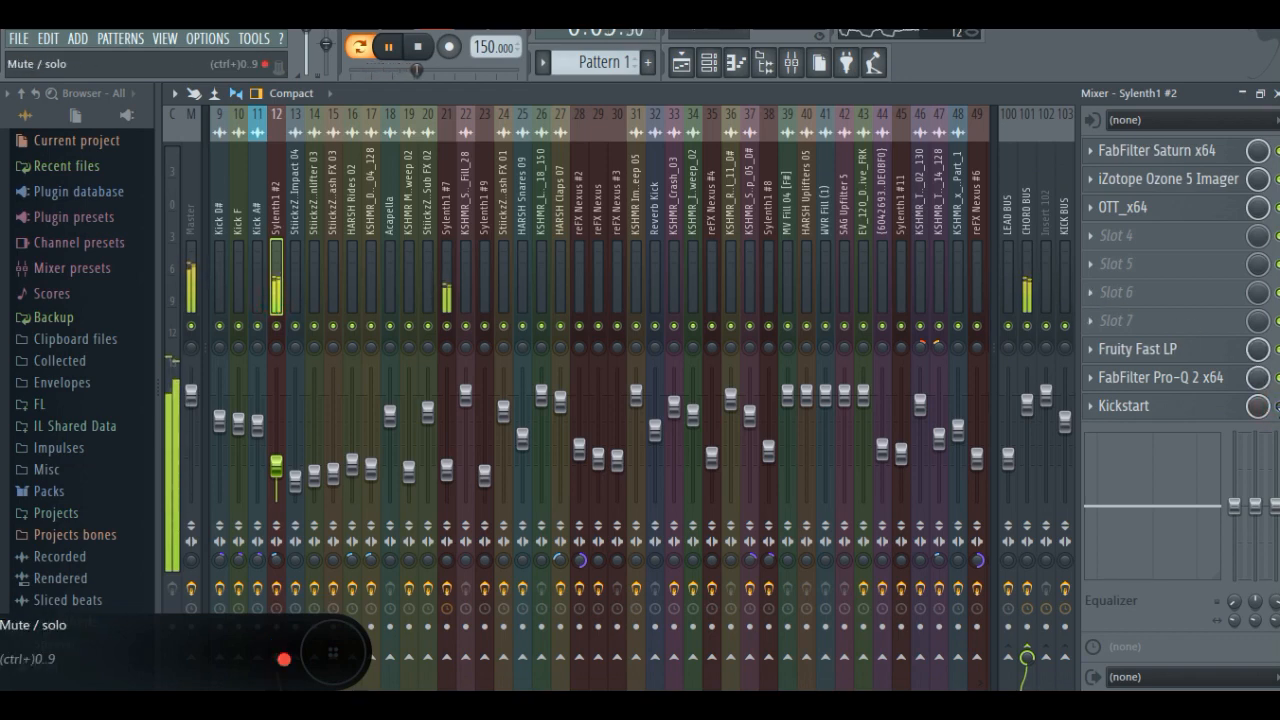
pyautogui.click(1026, 214)
pyautogui.click(1178, 403)
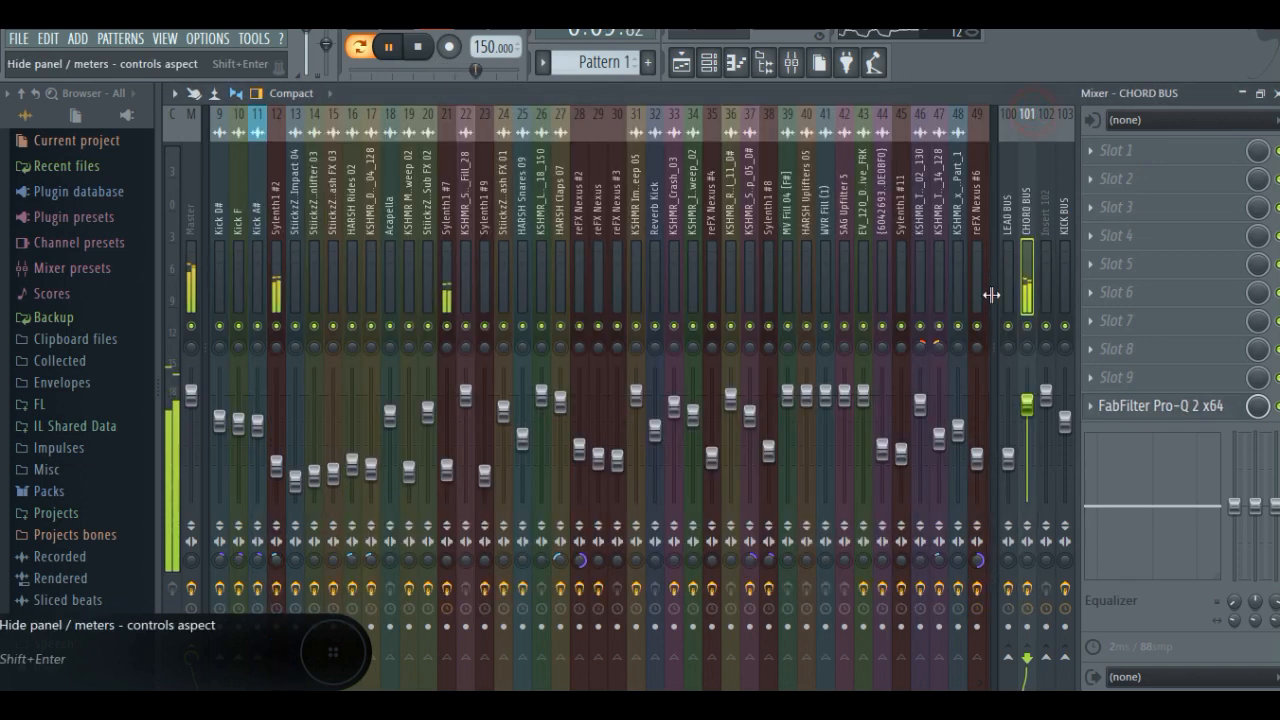
pyautogui.click(1035, 111)
pyautogui.press('space')
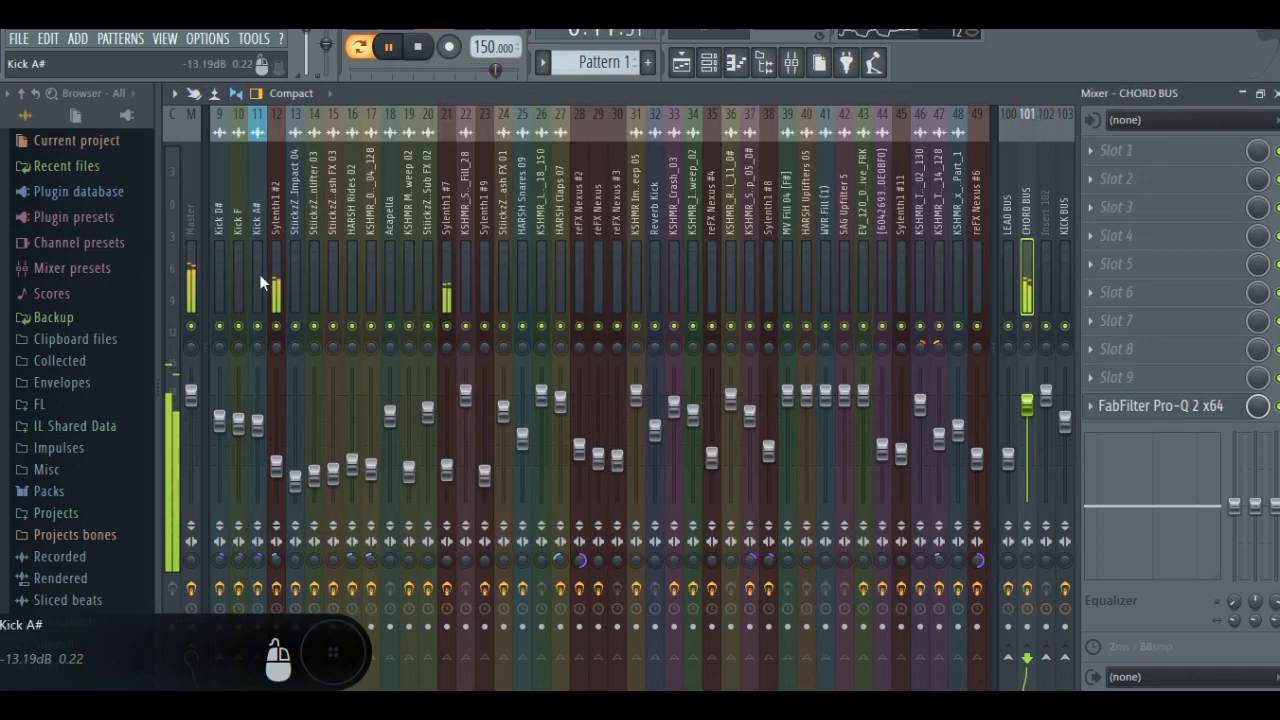
pyautogui.click(1150, 406)
pyautogui.click(1036, 111)
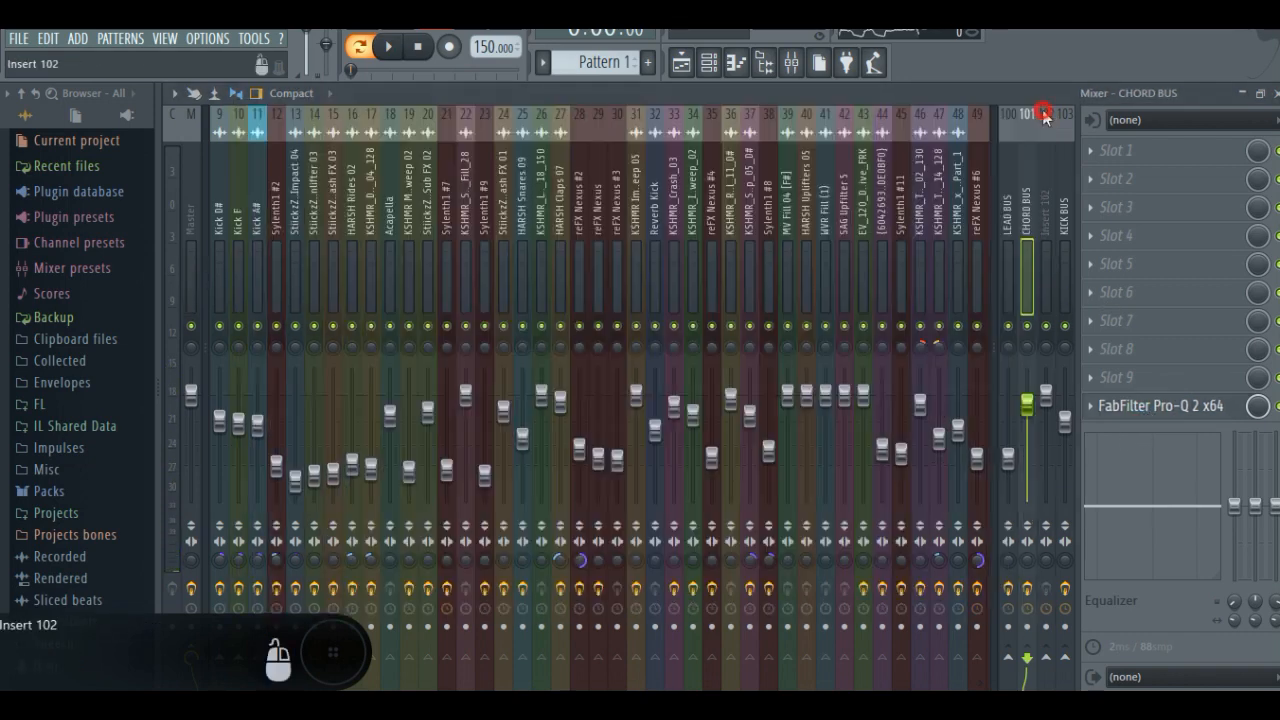
# Choose Pattern 5 from the playlist, play it, and show the mixer.
pyautogui.click(681, 63)
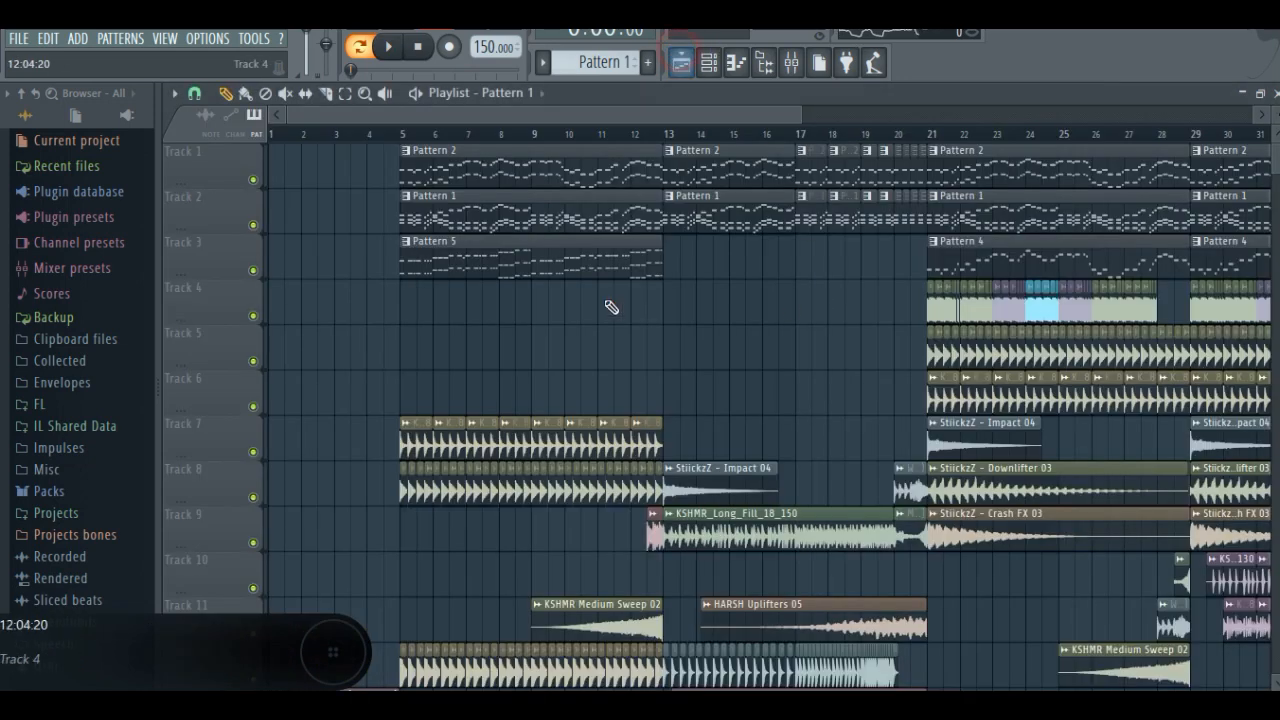
pyautogui.click(541, 264)
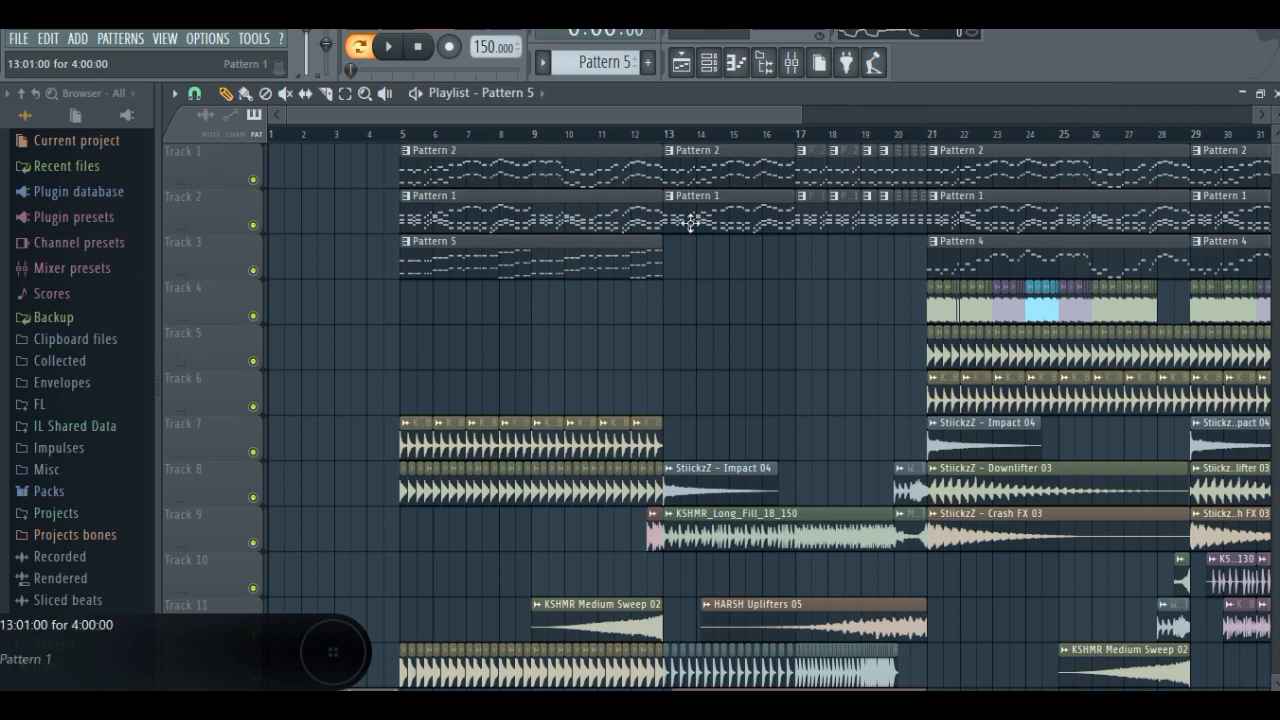
pyautogui.click(391, 47)
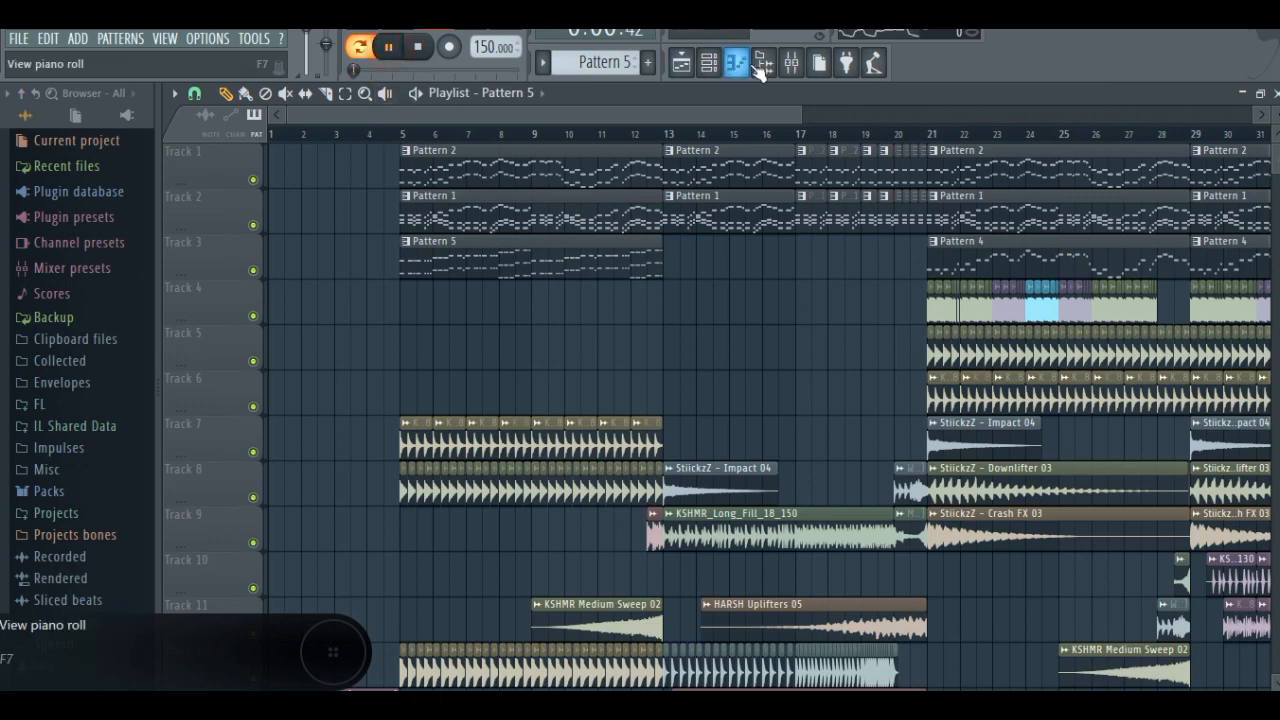
pyautogui.click(791, 62)
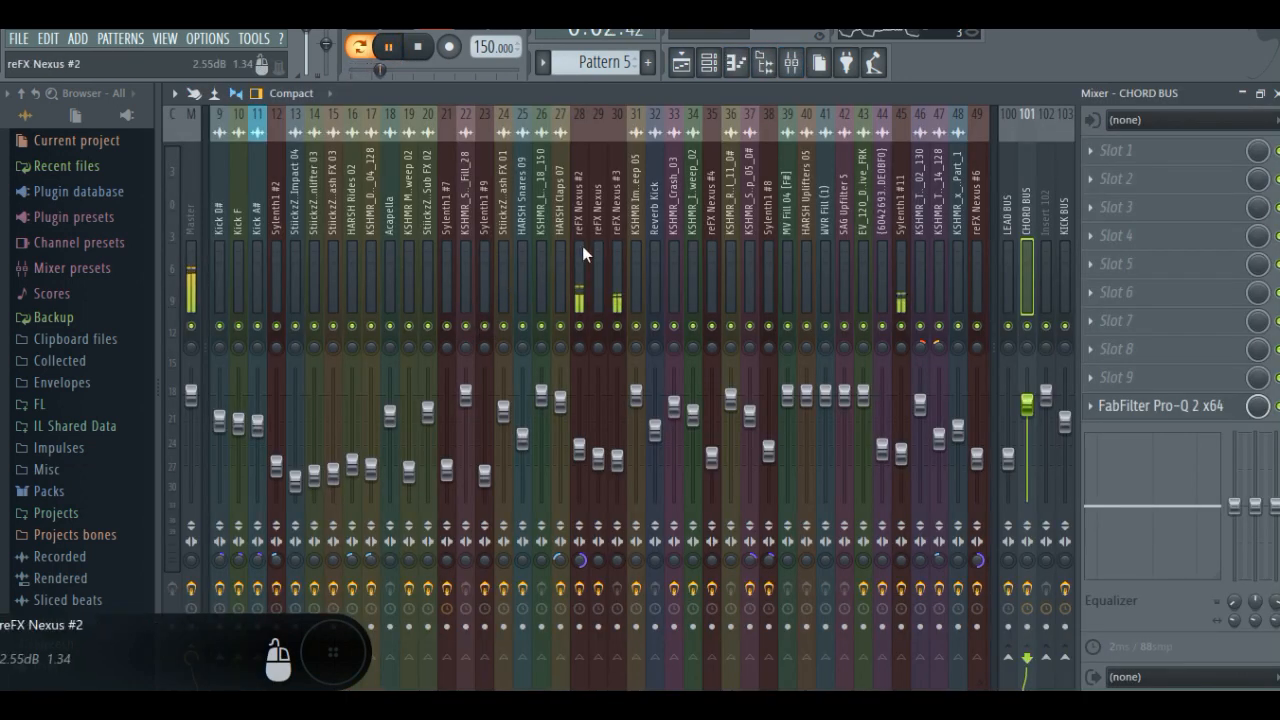
# Audition the reFX Nexus #2 and reFX Nexus #3 layers of Pattern 5 one at a time, leaving reFX Nexus #3 soloed and playing.
pyautogui.click(578, 300)
pyautogui.rightClick(580, 326)
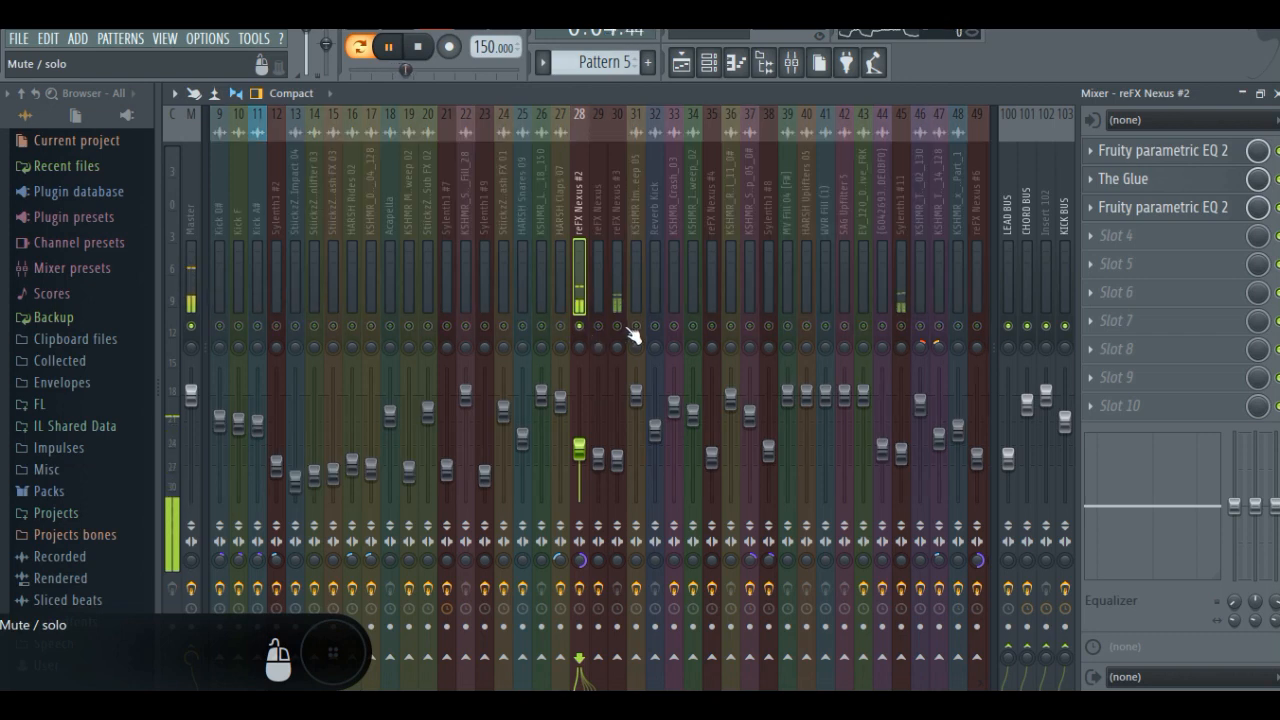
pyautogui.rightClick(618, 326)
pyautogui.click(618, 285)
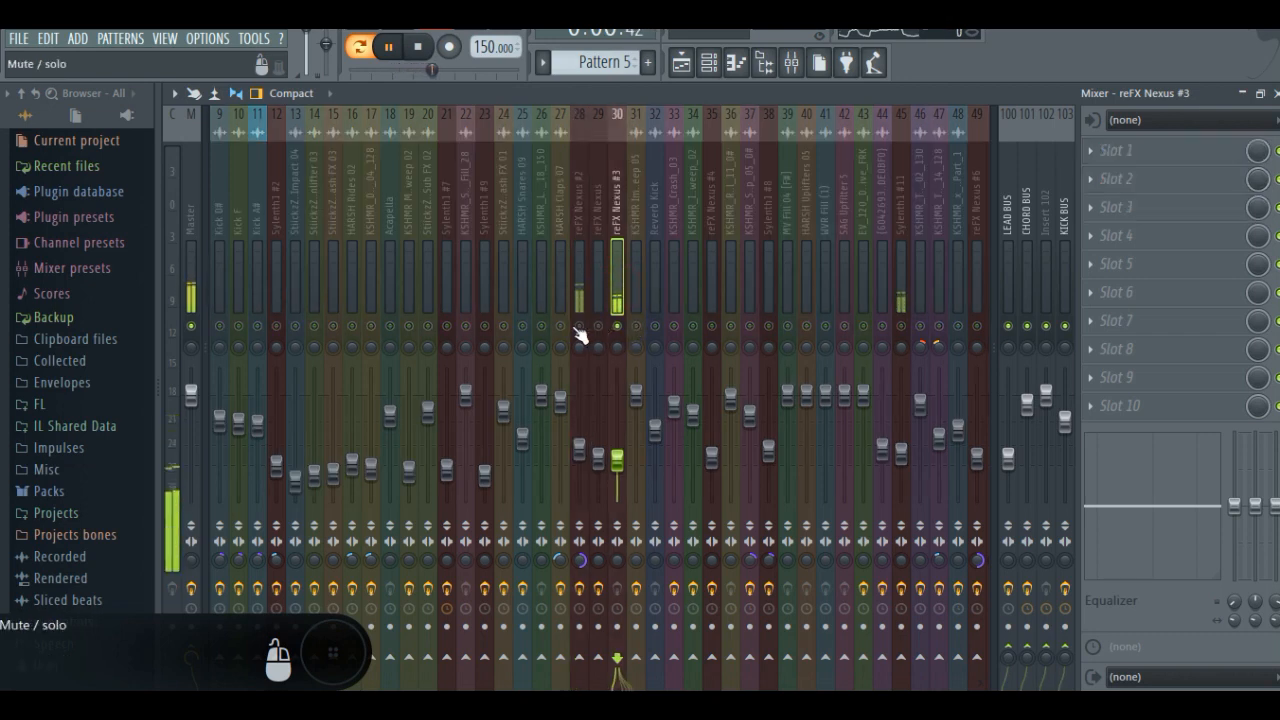
pyautogui.rightClick(580, 327)
pyautogui.press('space')
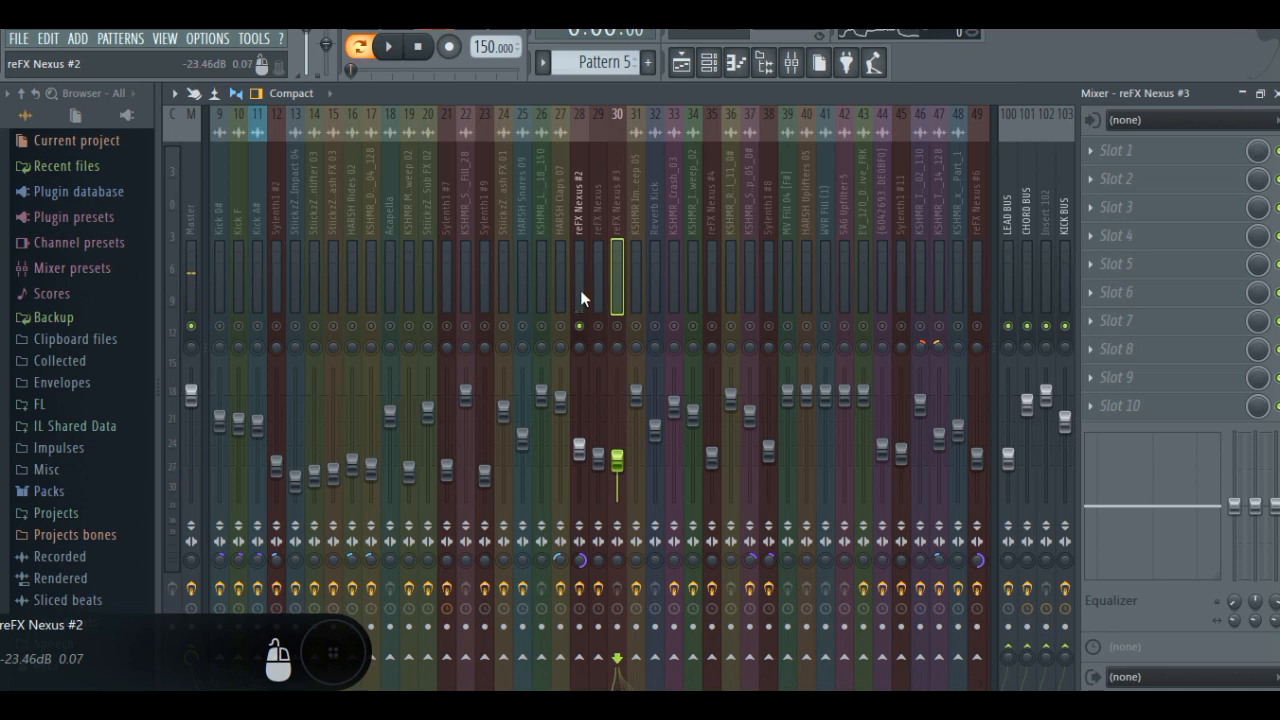
pyautogui.rightClick(618, 326)
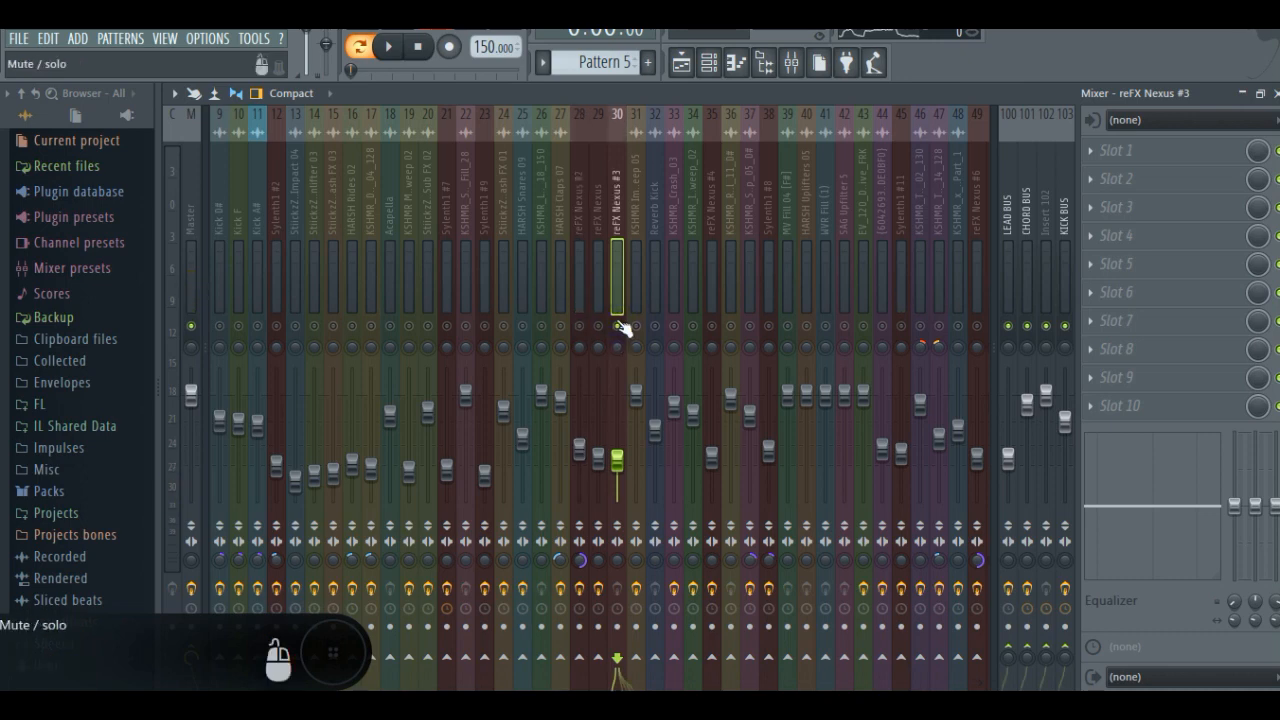
pyautogui.press('space')
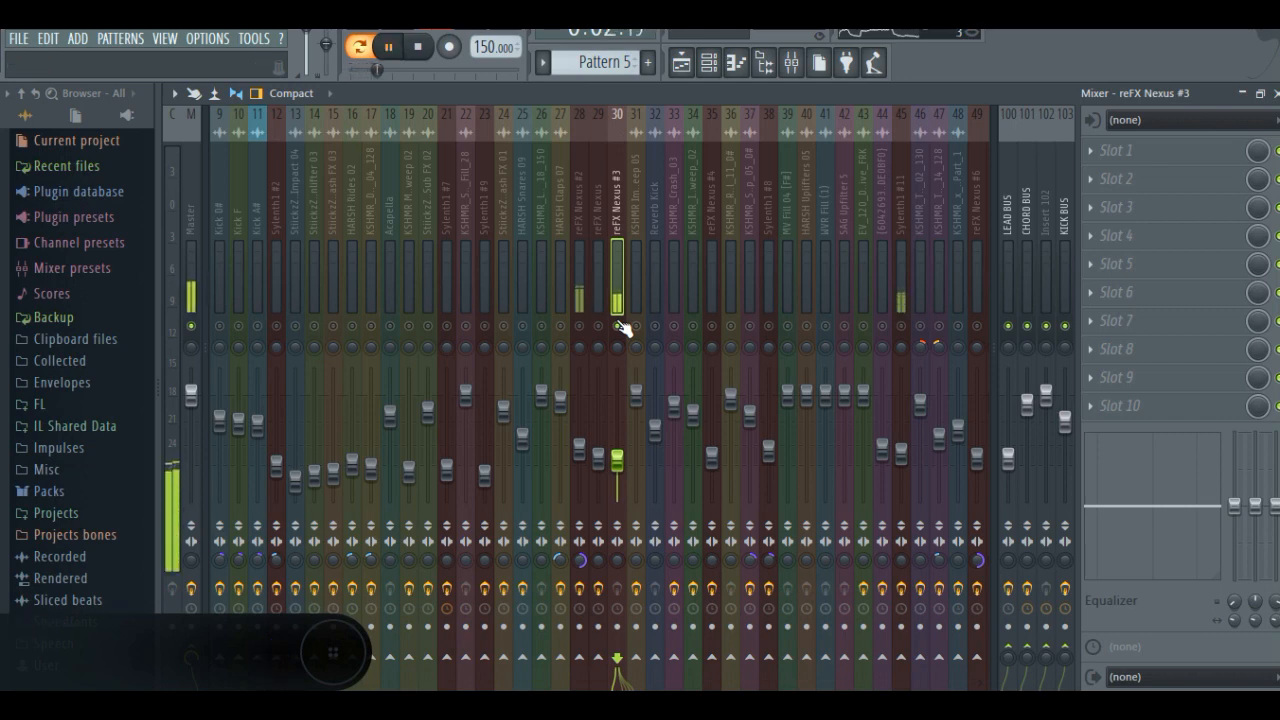
# Inspect the Fruity parametric EQ 2 curve on the reFX Nexus mixer track.
pyautogui.click(605, 281)
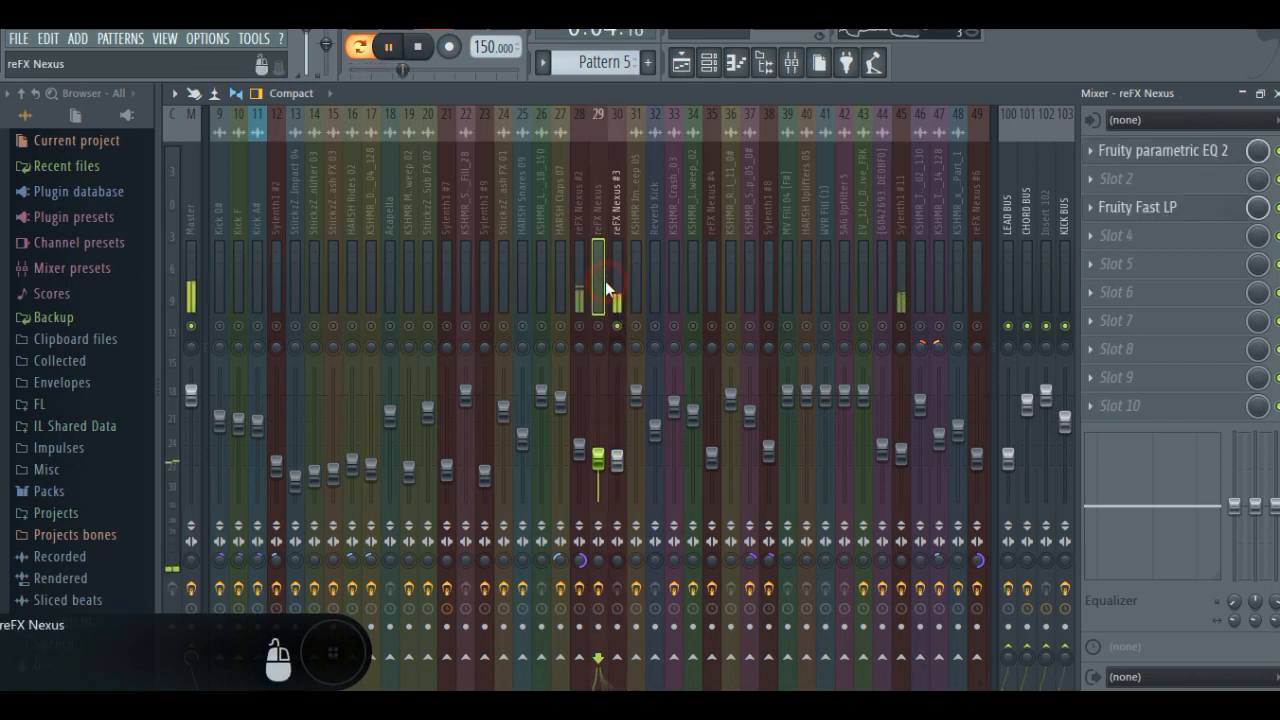
pyautogui.click(1140, 151)
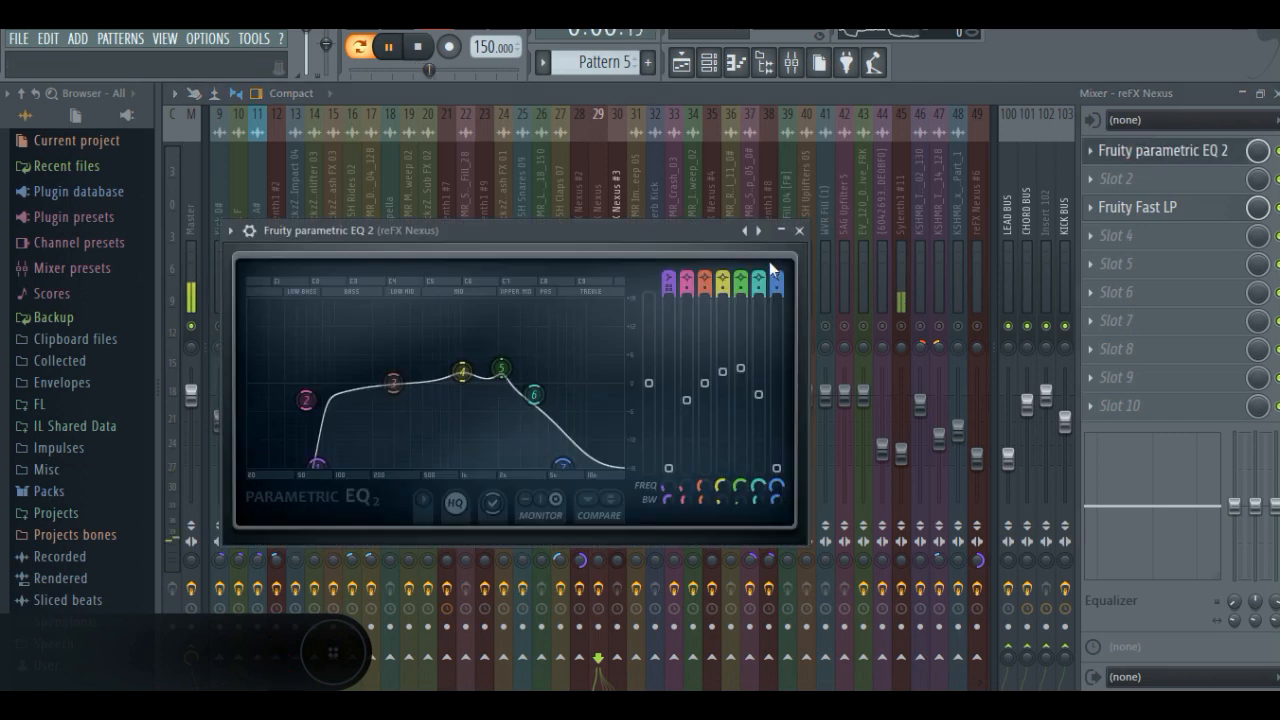
pyautogui.click(799, 230)
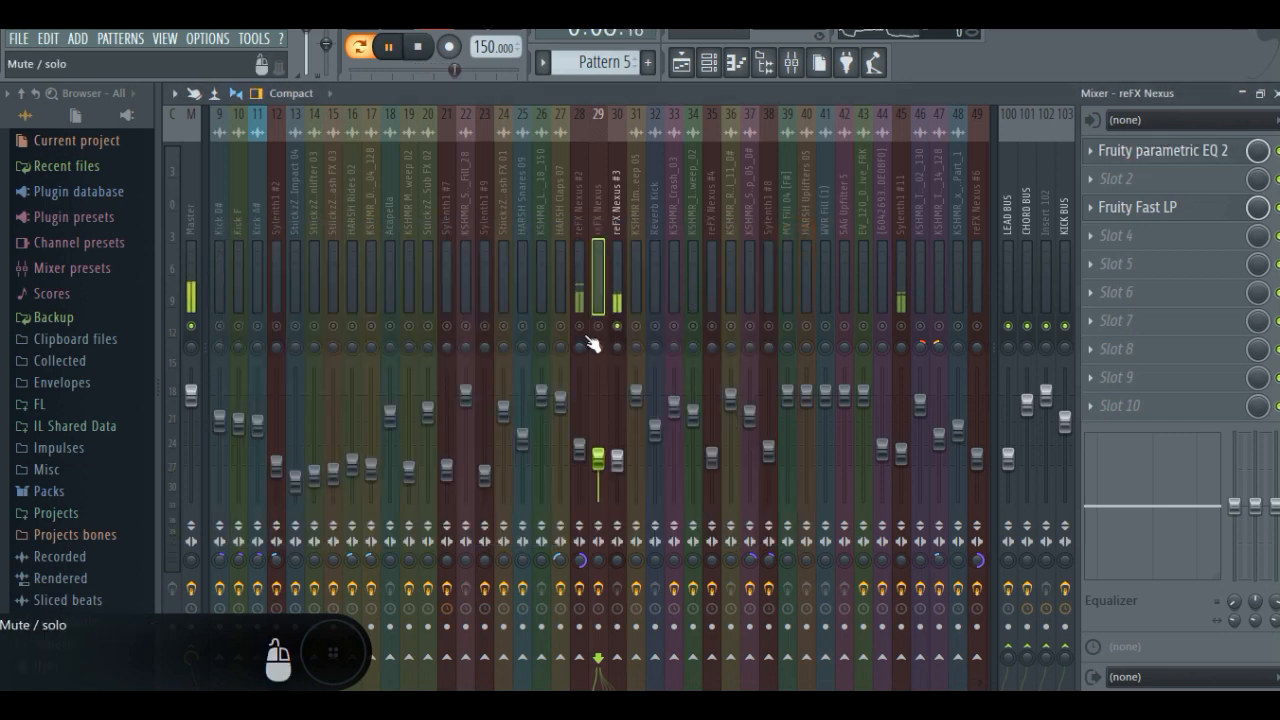
# Solo reFX Nexus #2 and inspect both of its Fruity parametric EQ 2 curves.
pyautogui.click(580, 300)
pyautogui.click(1133, 150)
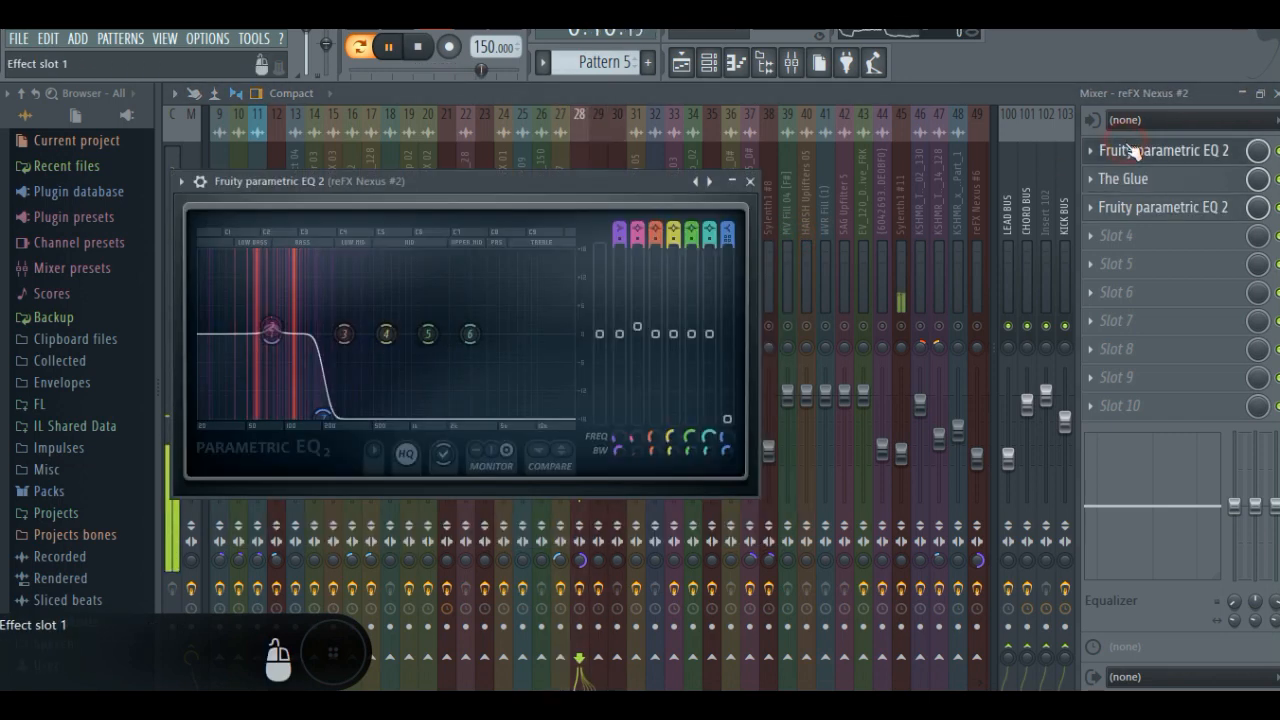
pyautogui.click(1137, 206)
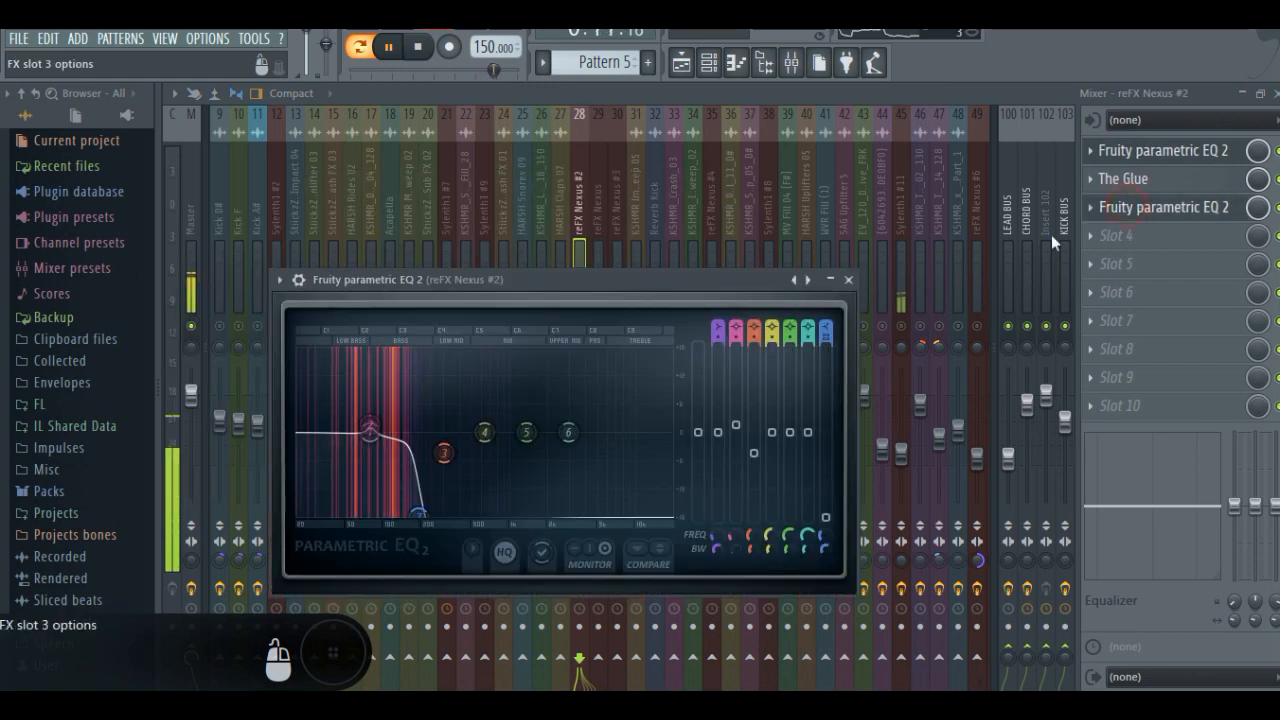
pyautogui.click(848, 283)
pyautogui.click(735, 178)
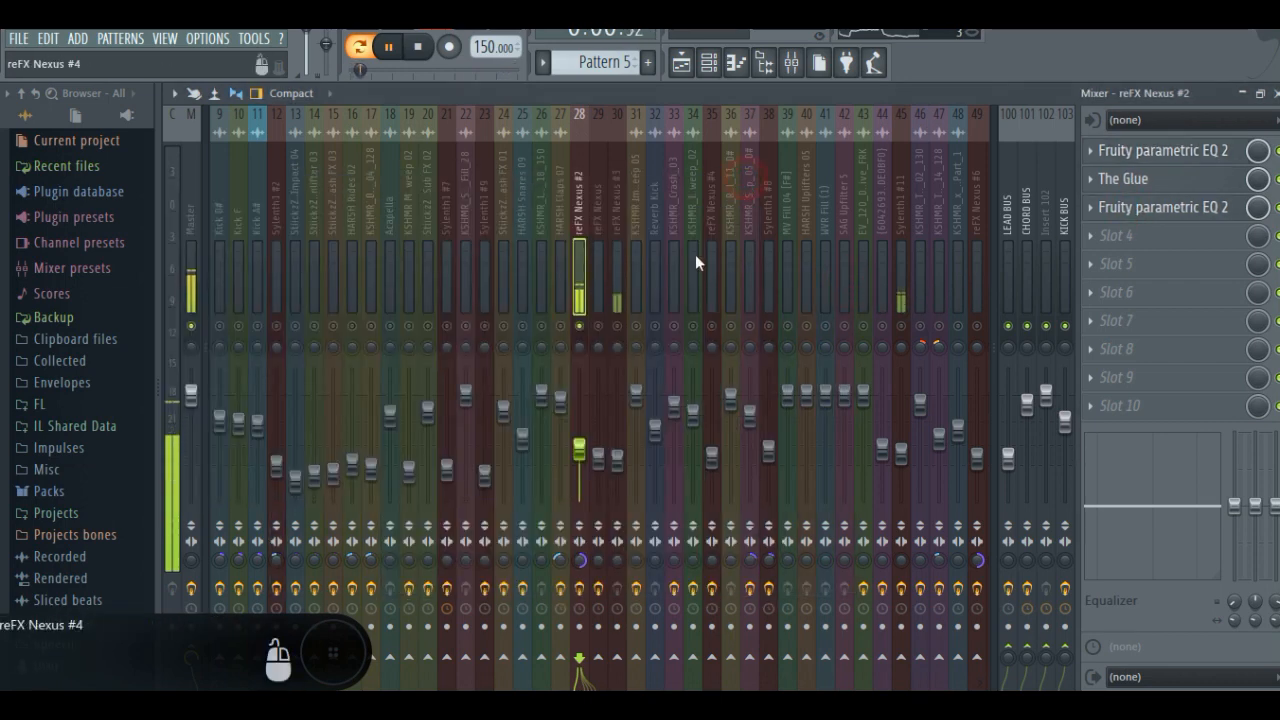
# Solo Sylenth1 #11 and view its Fruity parametric EQ 2 curve while the pattern plays.
pyautogui.click(903, 290)
pyautogui.click(1193, 154)
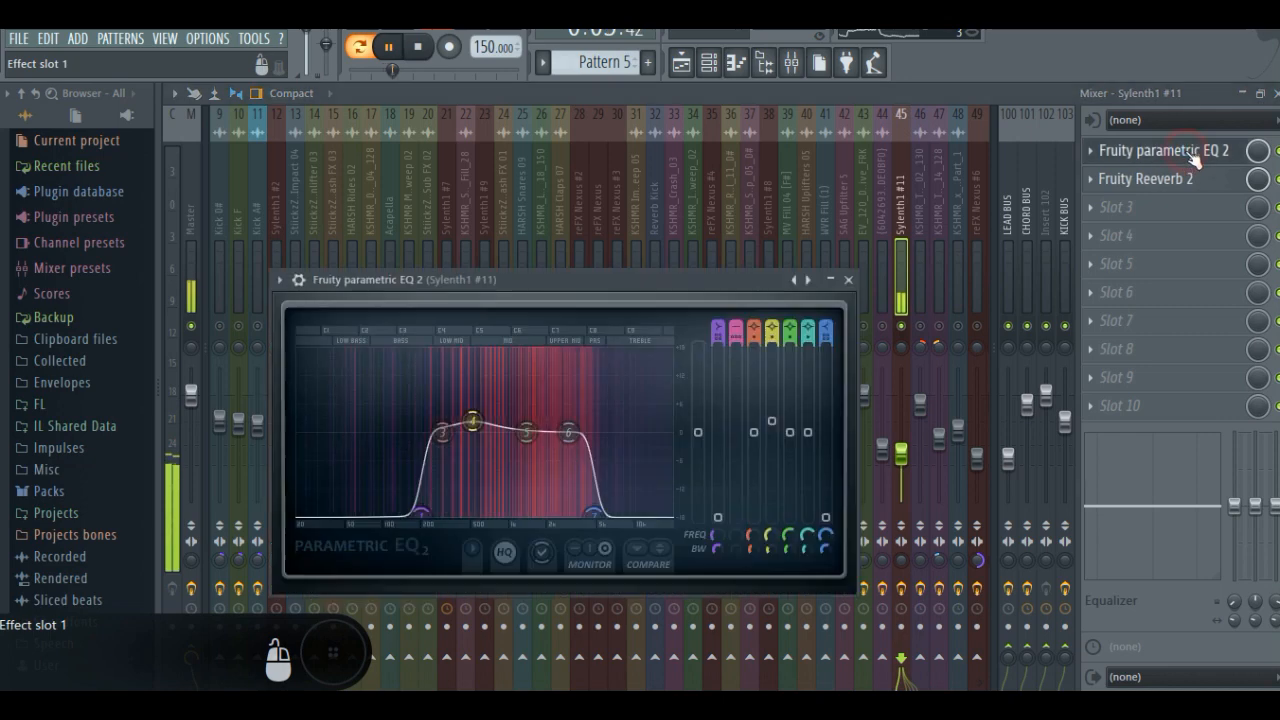
pyautogui.click(848, 280)
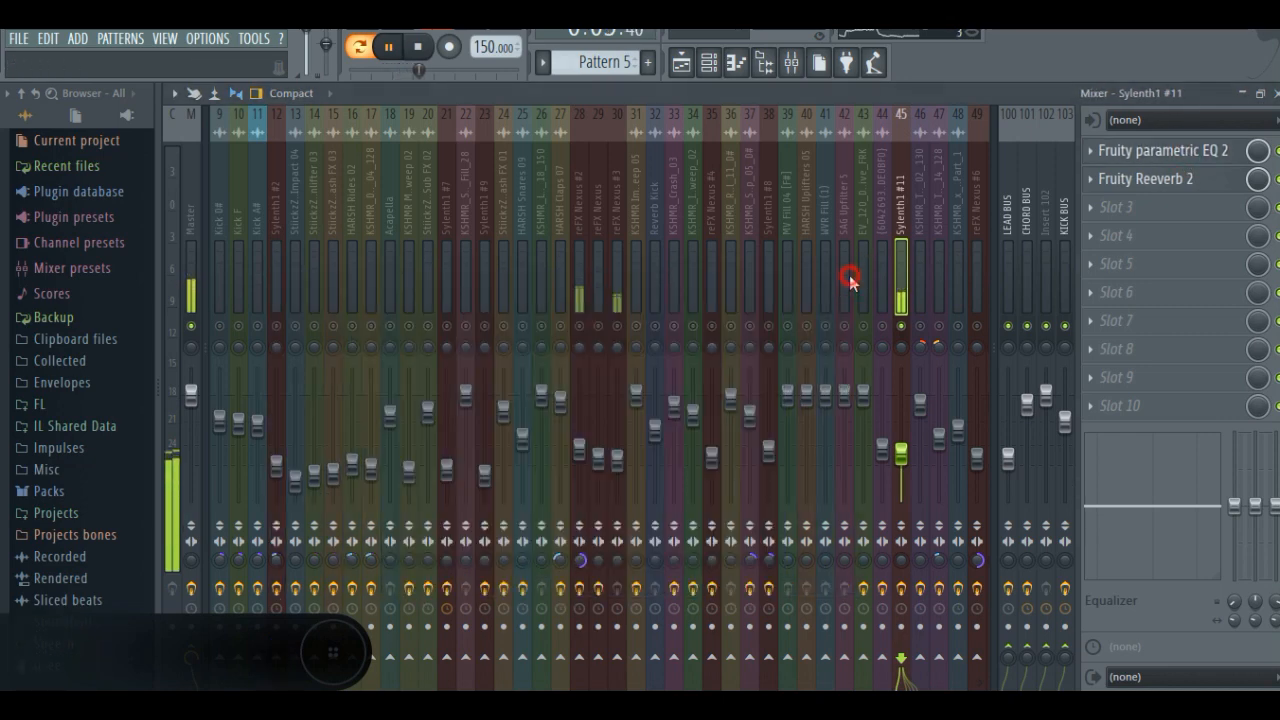
# Toggle Fruity Reeverb 2 on Sylenth1 #11, stop playback, and review the track's Fruity parametric EQ 2 curve.
pyautogui.click(1272, 180)
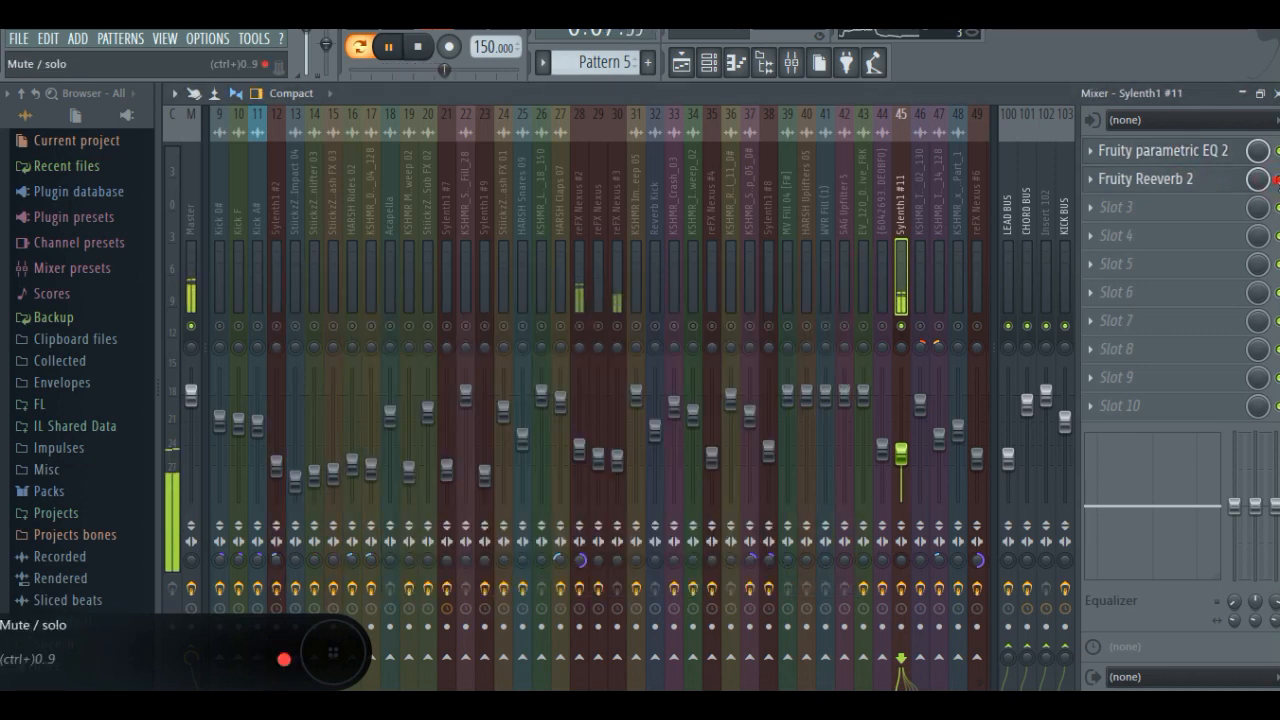
pyautogui.press('space')
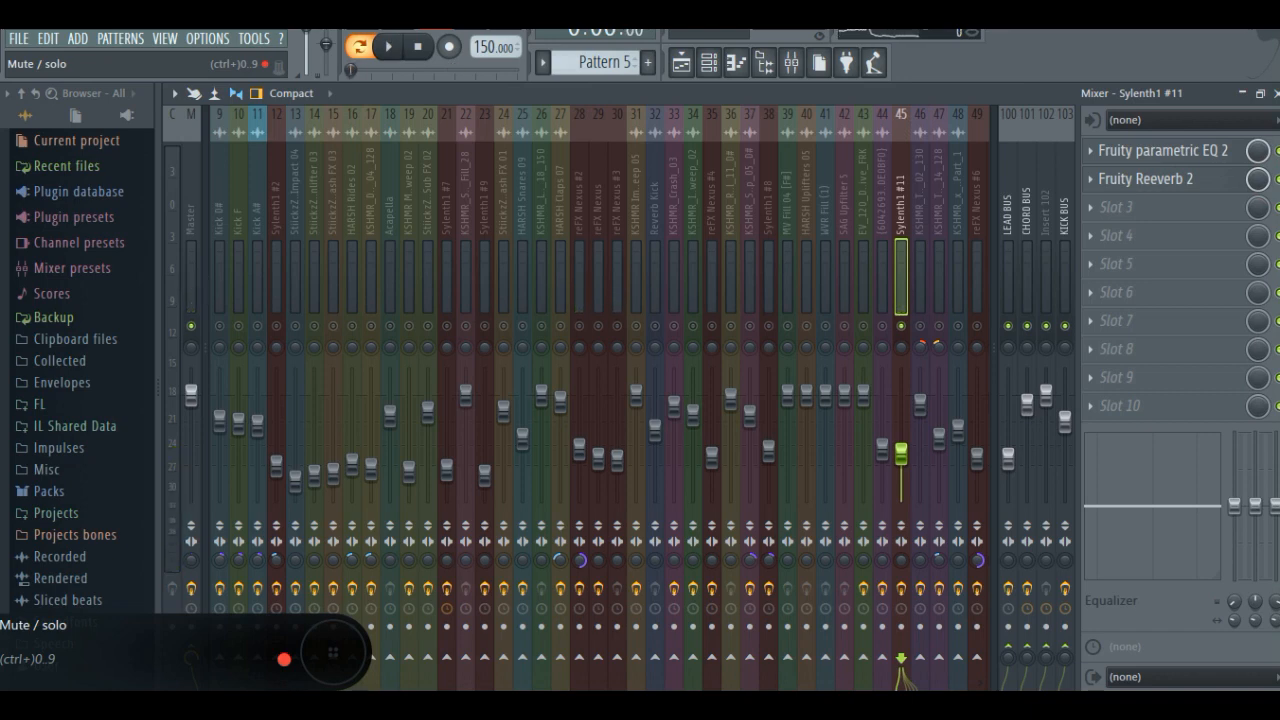
pyautogui.click(1183, 149)
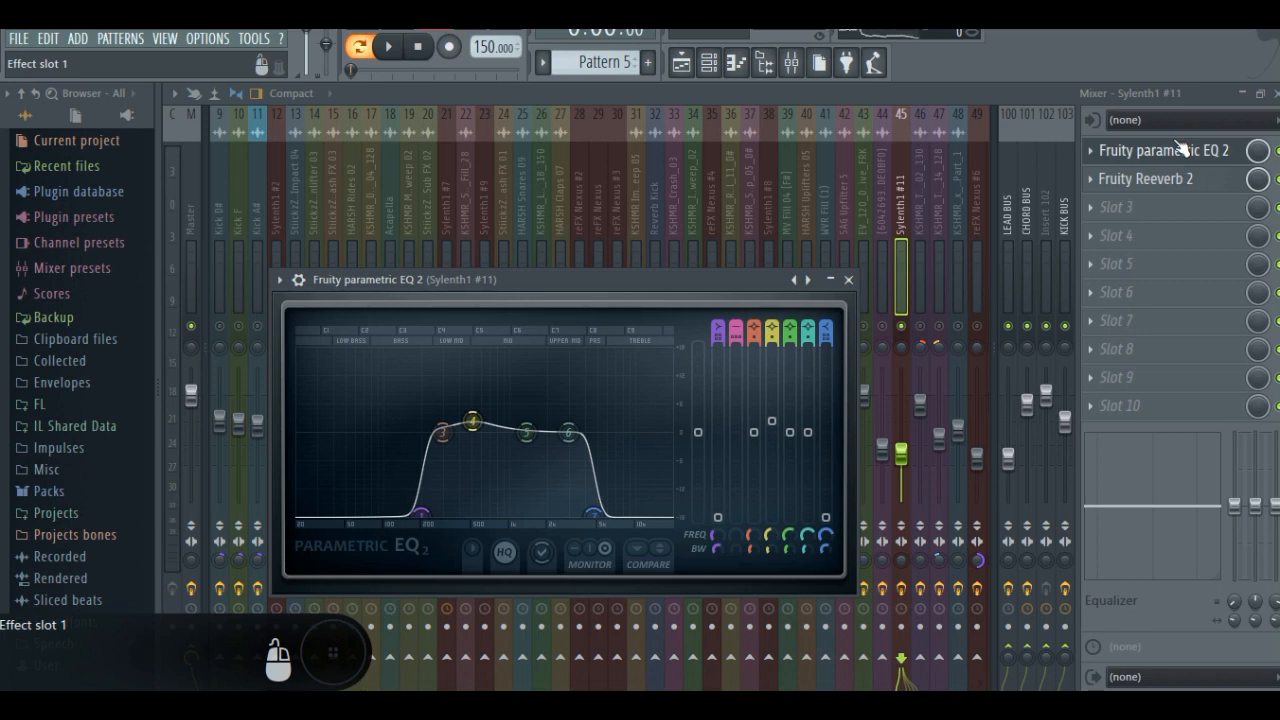
pyautogui.click(848, 280)
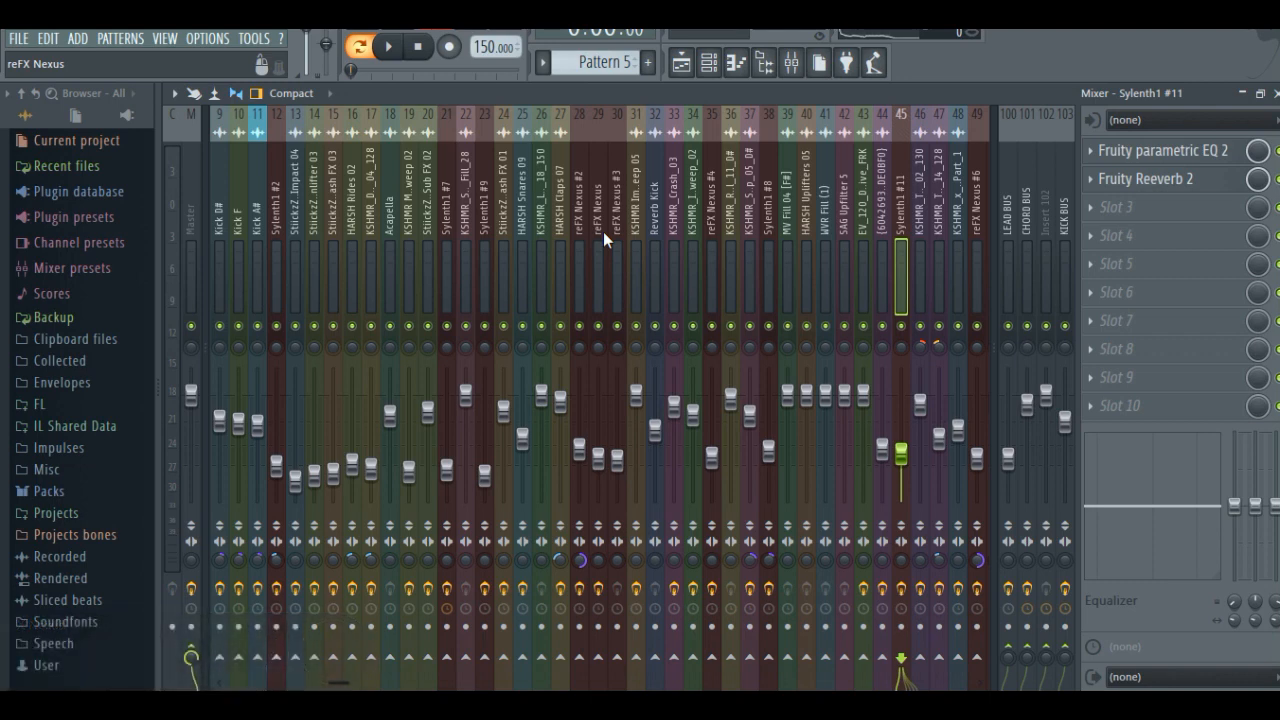
# Show the playlist with the playback position at bar 5, and remove the stray Pattern 5 clip from Track 4.
pyautogui.click(681, 63)
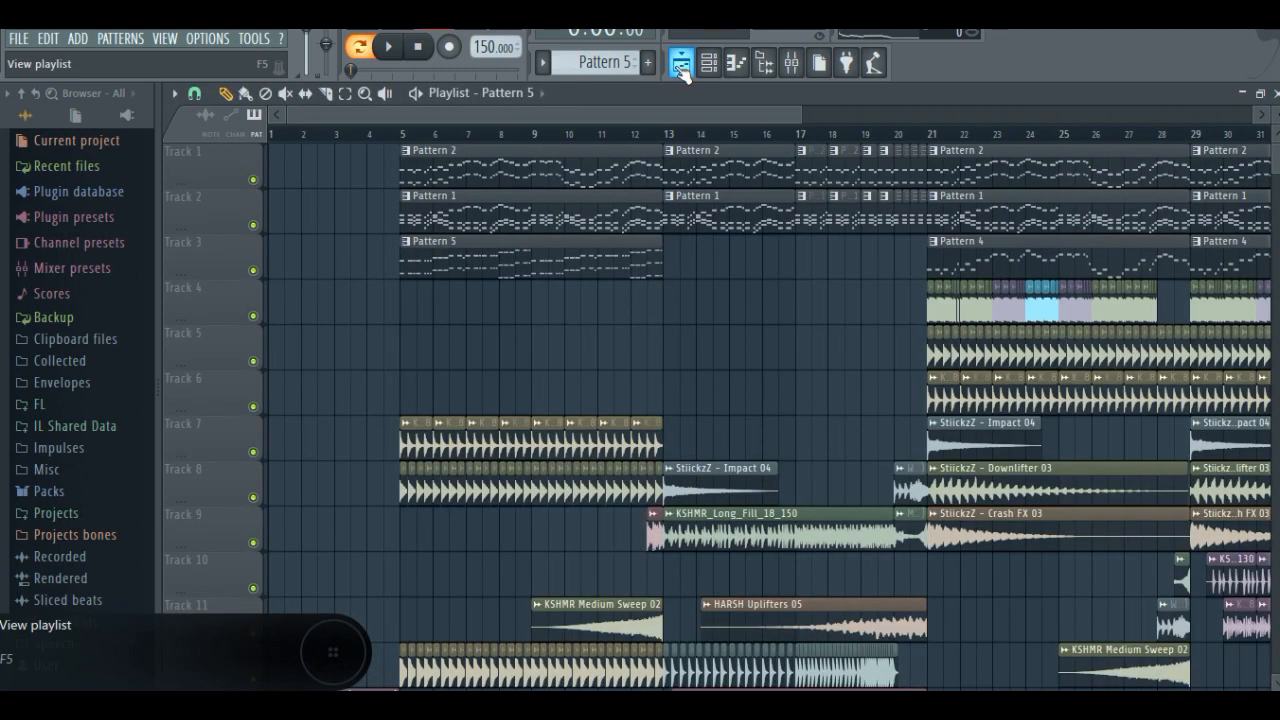
pyautogui.click(400, 133)
pyautogui.click(459, 286)
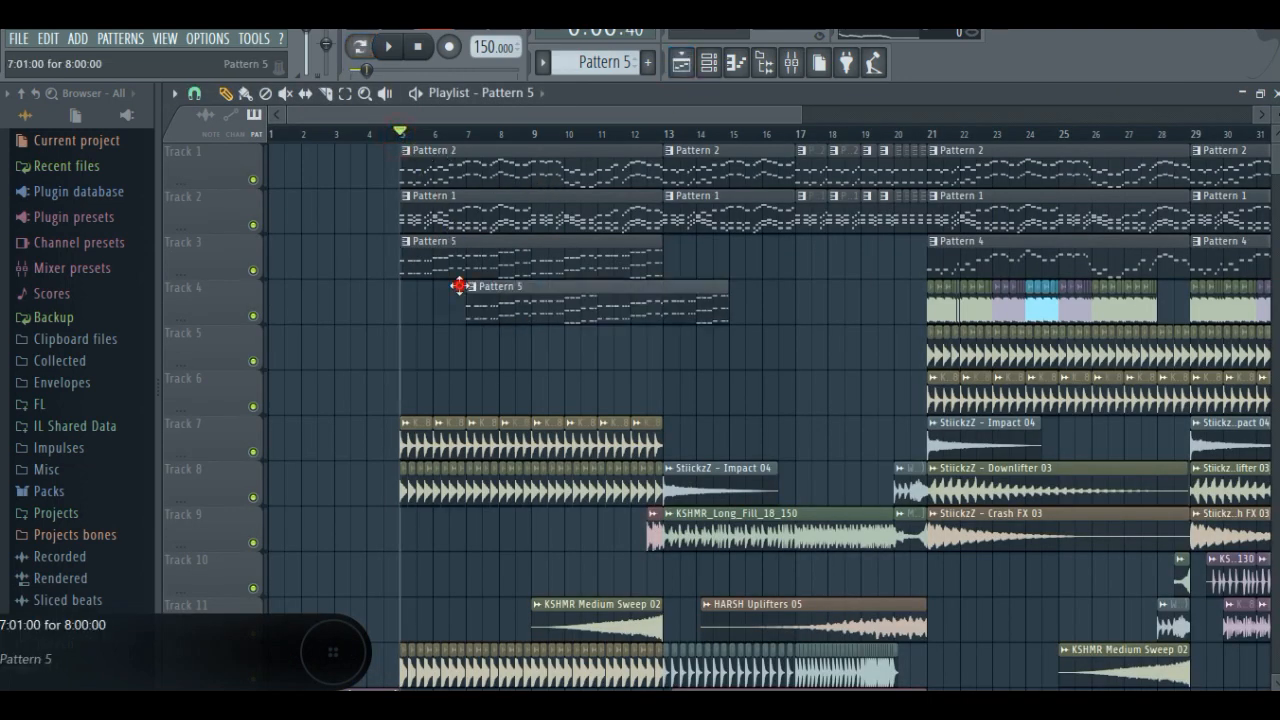
pyautogui.rightClick(479, 287)
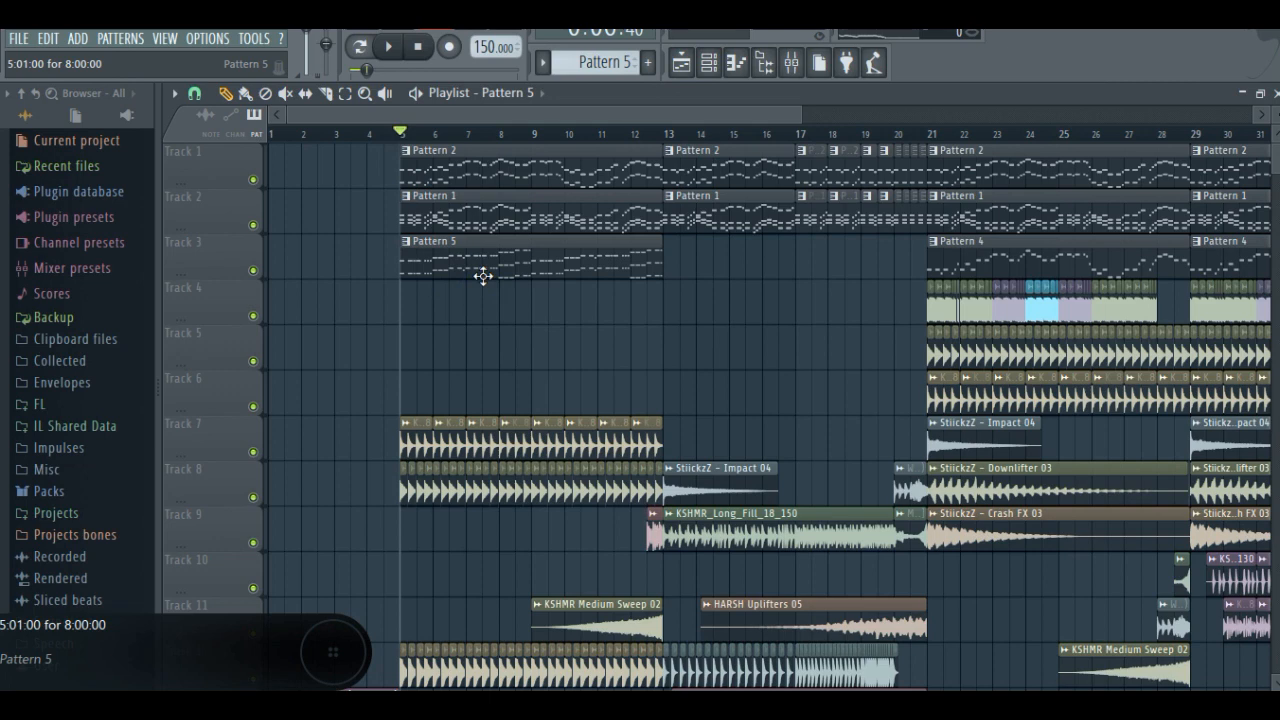
# Play the arrangement from bar 5, auditioning Tracks 7, 8 and 12 solo one at a time, and stop playback.
pyautogui.scroll(-3, 400, 300)
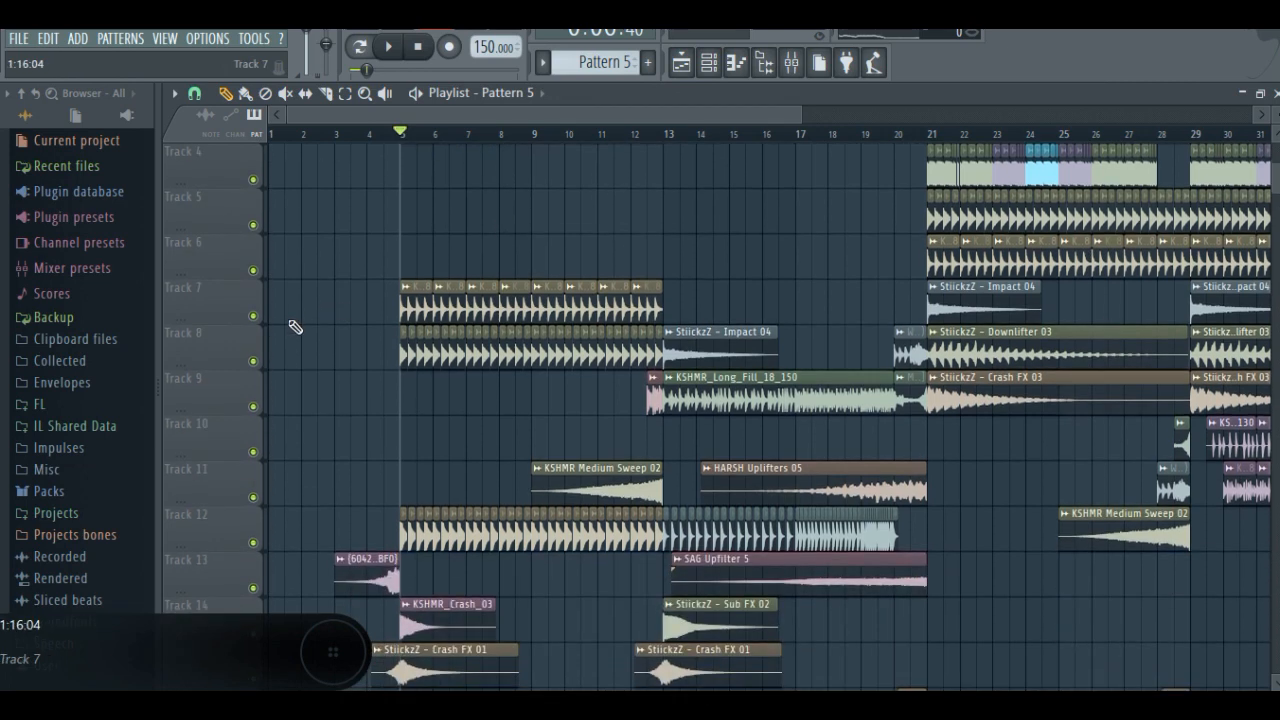
pyautogui.rightClick(254, 318)
pyautogui.press('space')
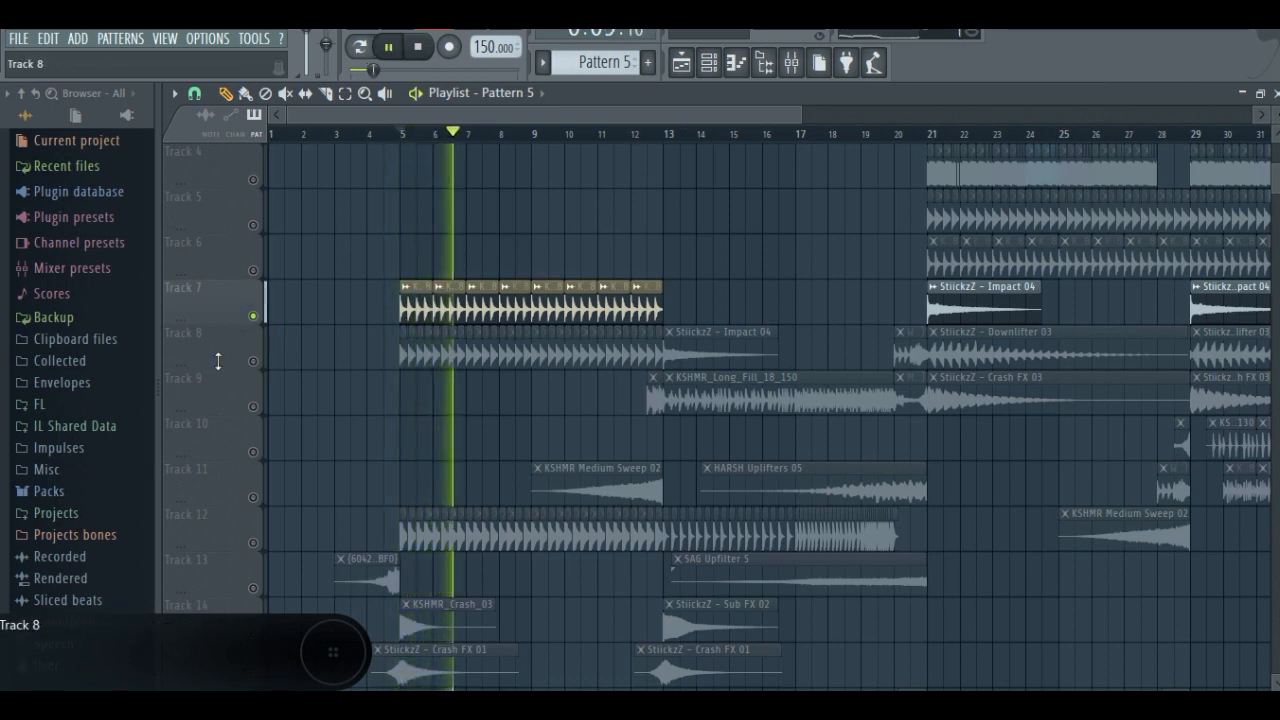
pyautogui.rightClick(254, 361)
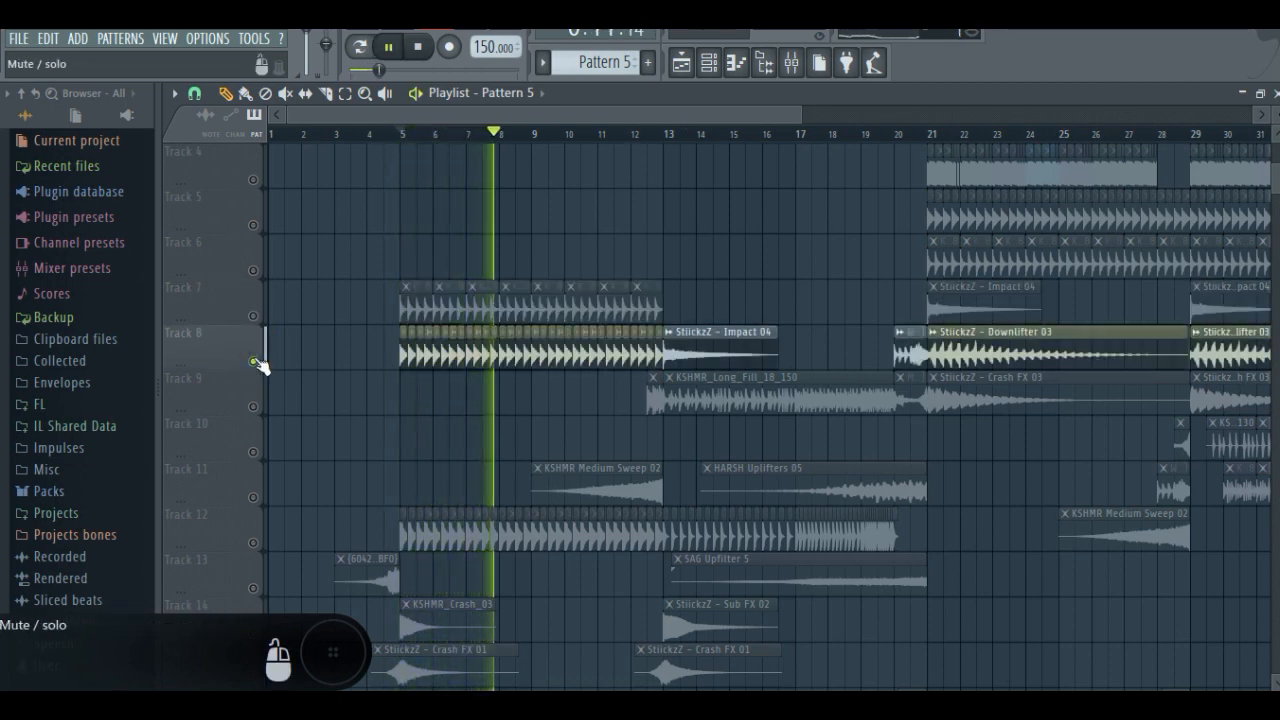
pyautogui.scroll(-4, 257, 364)
pyautogui.rightClick(254, 361)
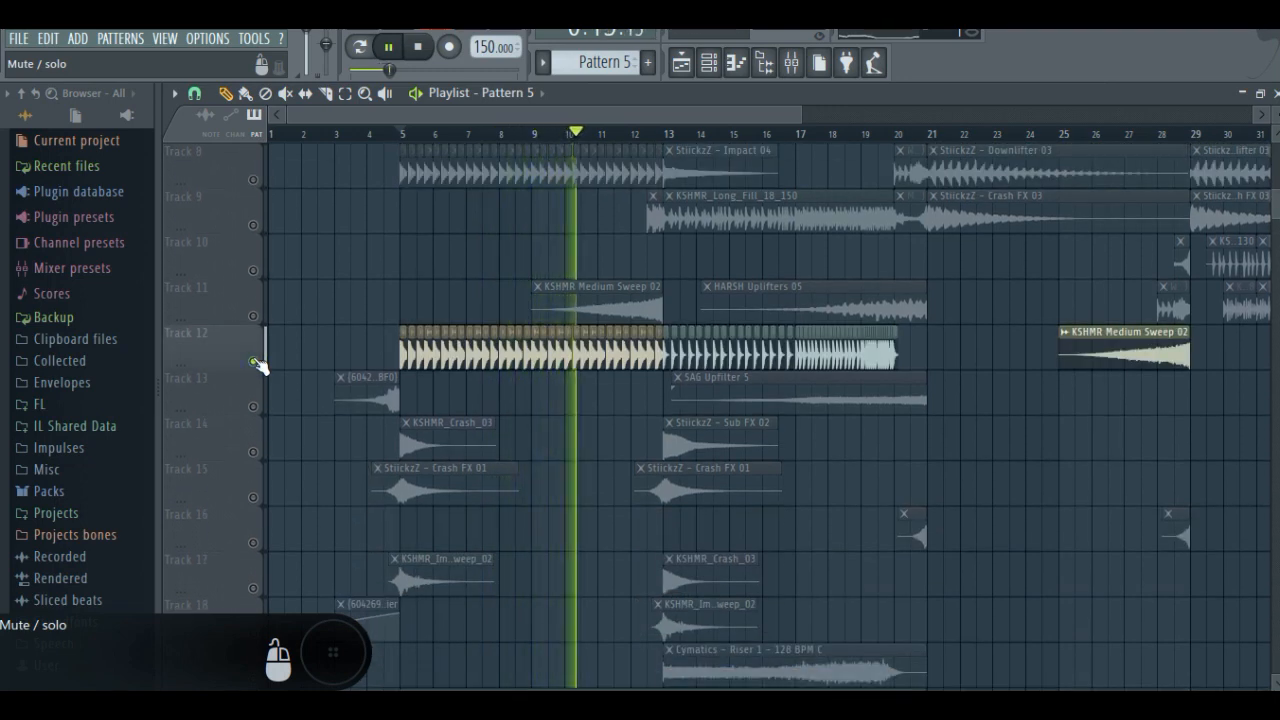
pyautogui.press('space')
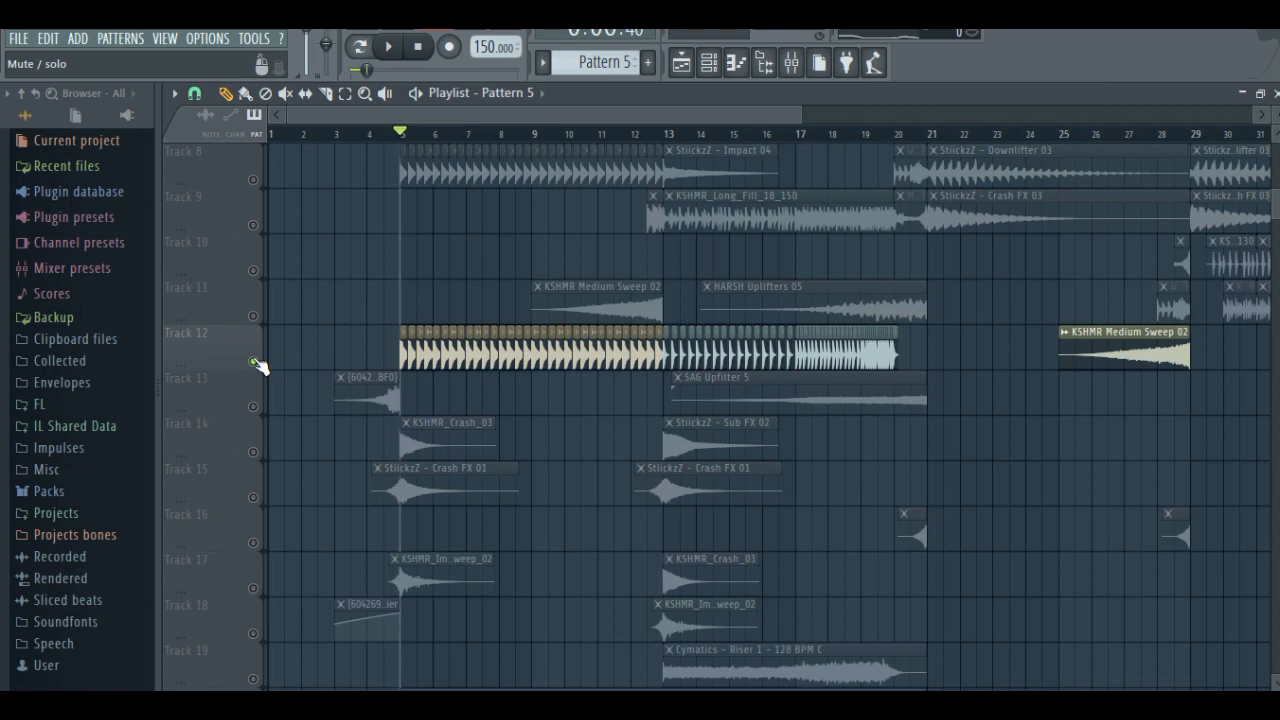
# Unsolo Track 12 to reactivate every playlist track, and look over the effect and automation tracks.
pyautogui.scroll(5, 257, 363)
pyautogui.scroll(-5, 294, 449)
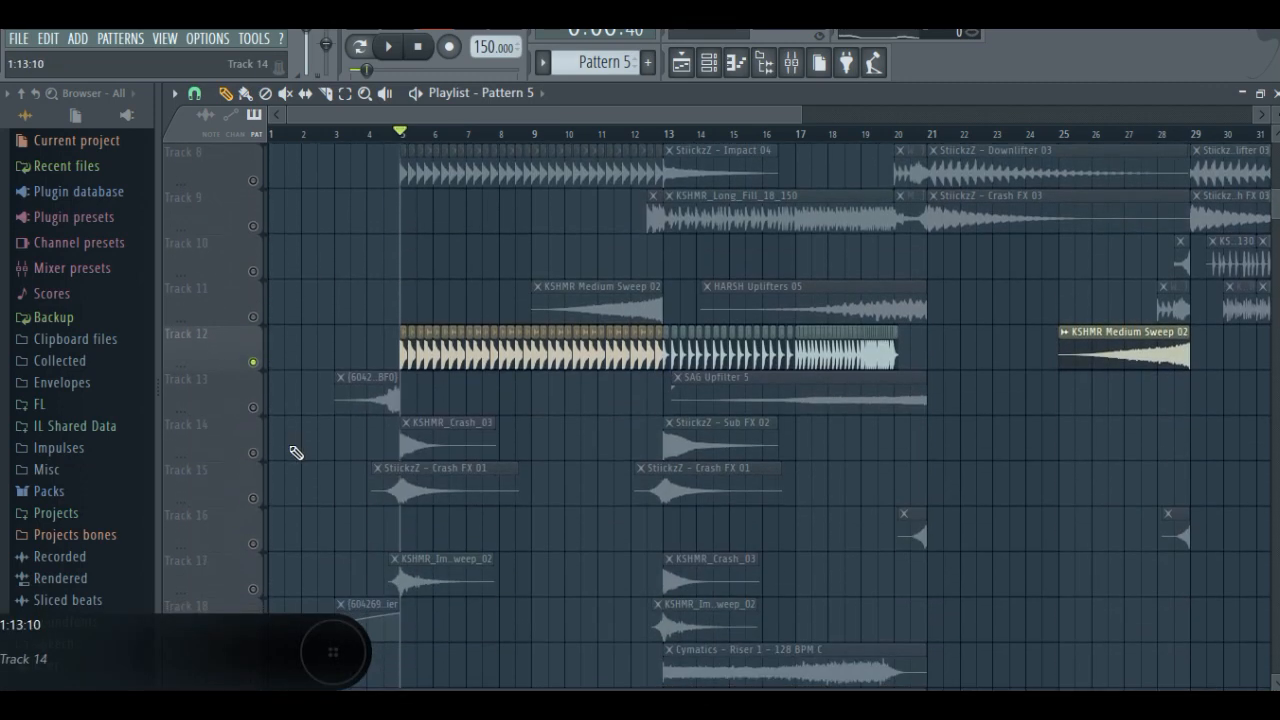
pyautogui.rightClick(253, 361)
pyautogui.scroll(-6, 595, 465)
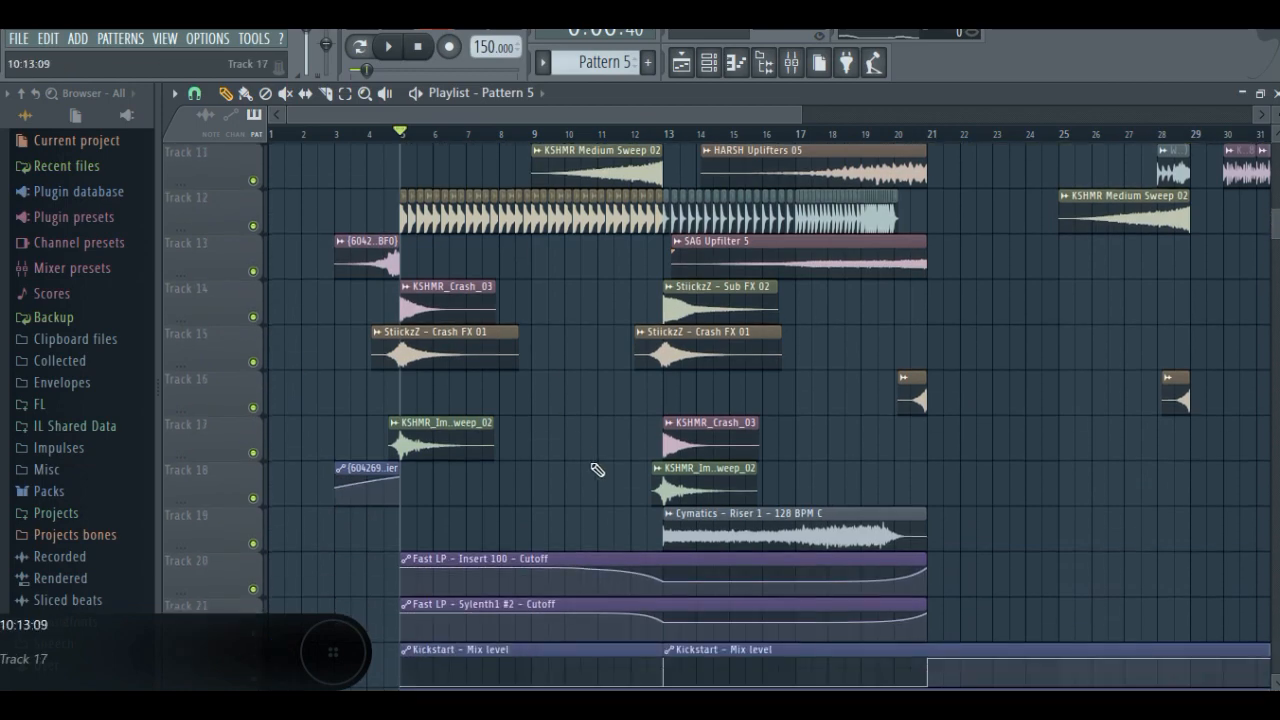
pyautogui.scroll(3, 597, 460)
pyautogui.scroll(10, 605, 400)
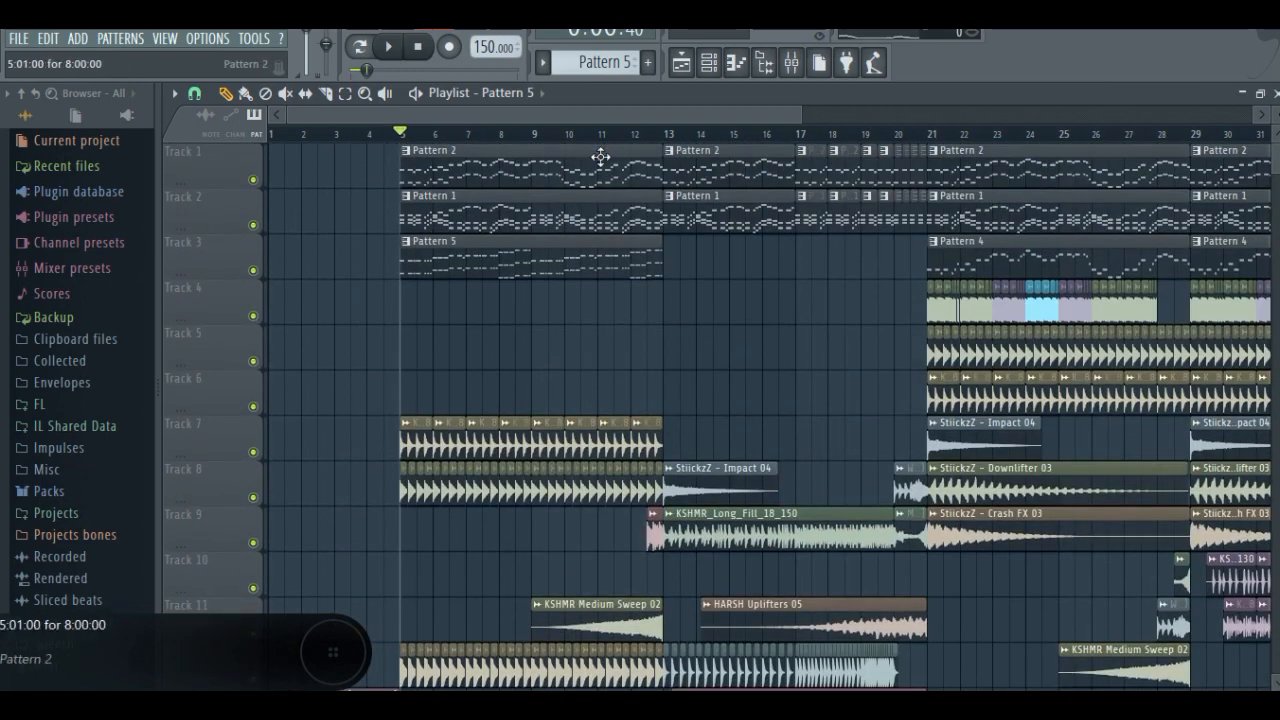
# Choose Pattern 4 from the section starting at bar 21, play it in pattern mode, and stop playback.
pyautogui.moveTo(580, 115); pyautogui.dragTo(828, 112)
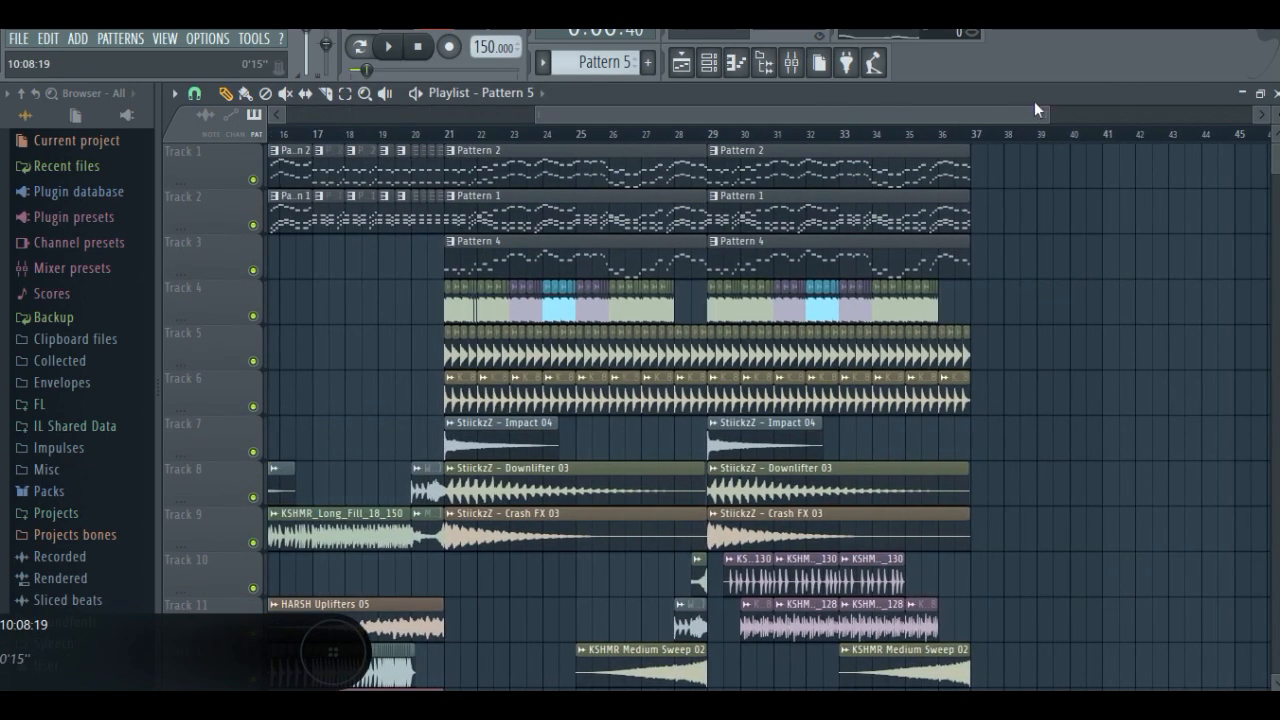
pyautogui.moveTo(1048, 106); pyautogui.dragTo(792, 115)
pyautogui.click(589, 263)
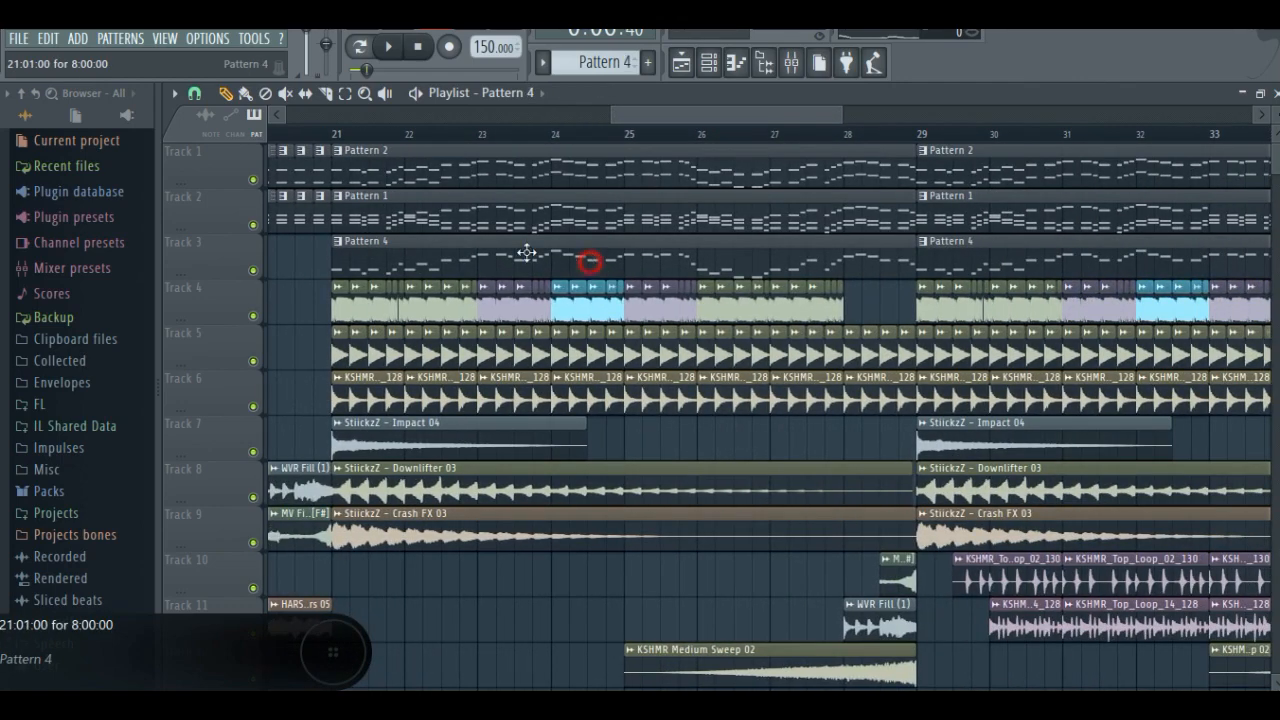
pyautogui.click(388, 46)
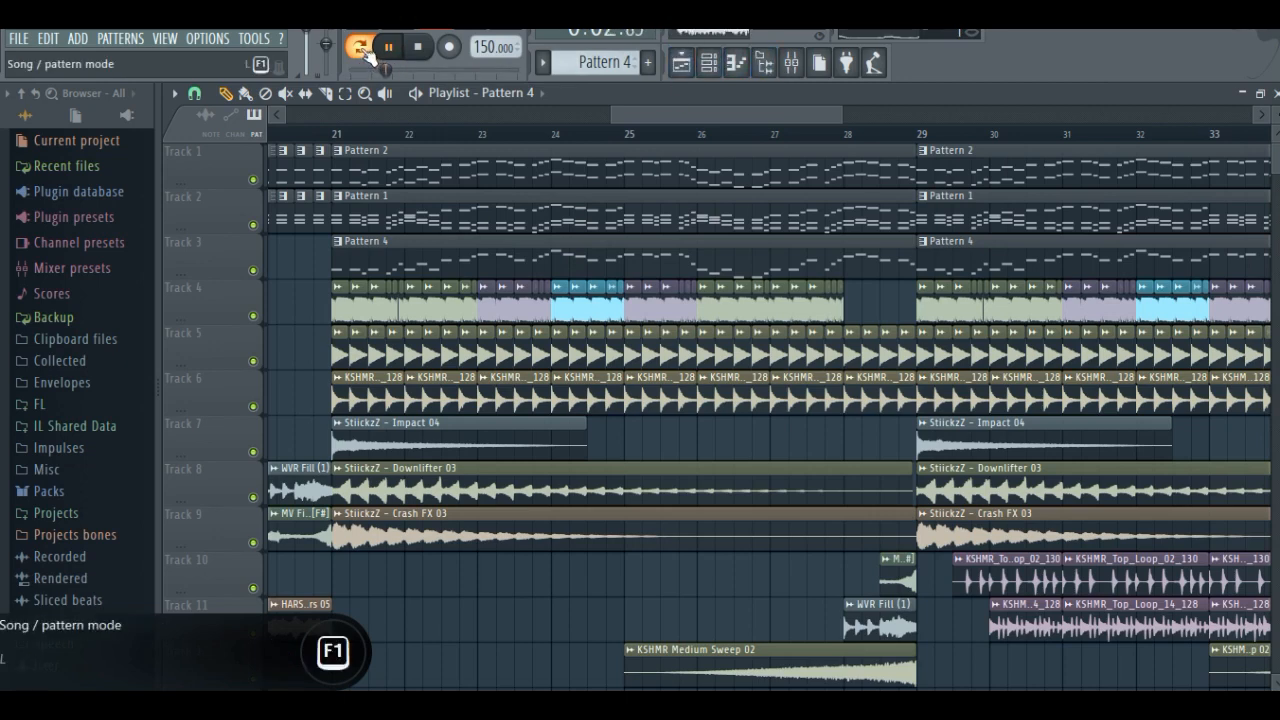
pyautogui.click(417, 46)
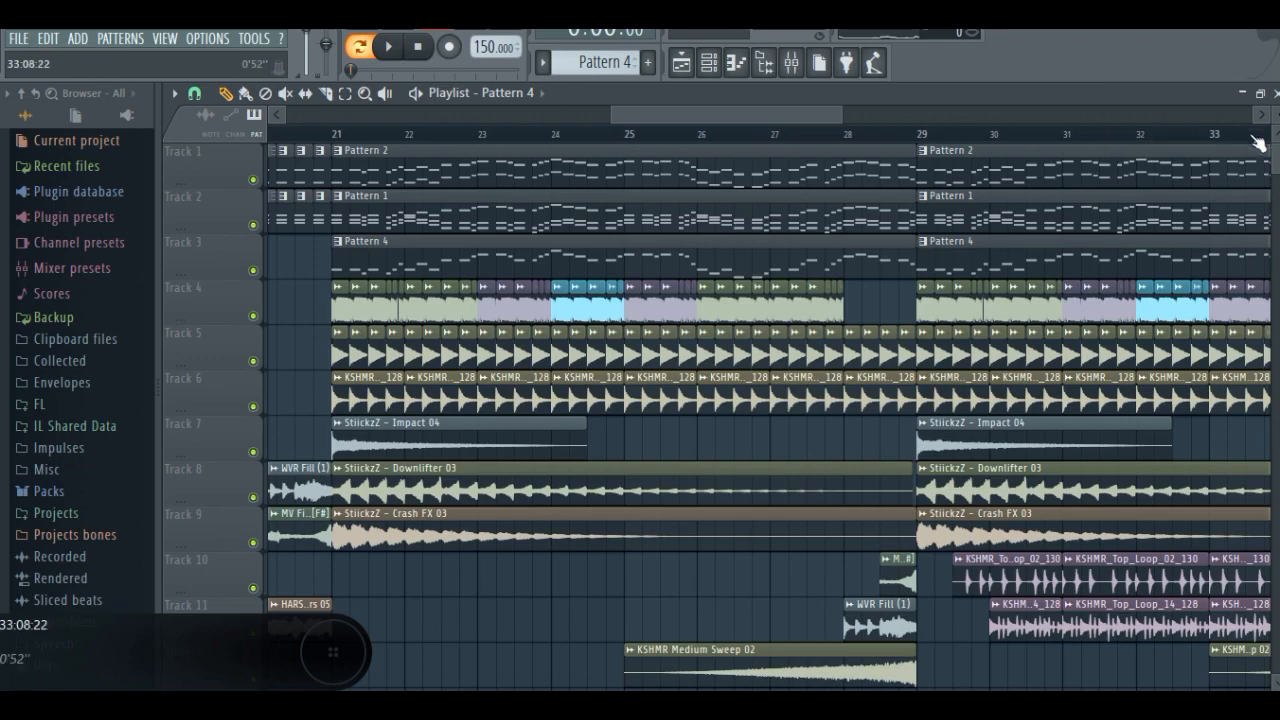
# Enlarge the playlist tracks around bar 21, solo the kick clips on Track 4, and set the playback position to bar 21.
pyautogui.moveTo(1277, 114); pyautogui.dragTo(1277, 96)
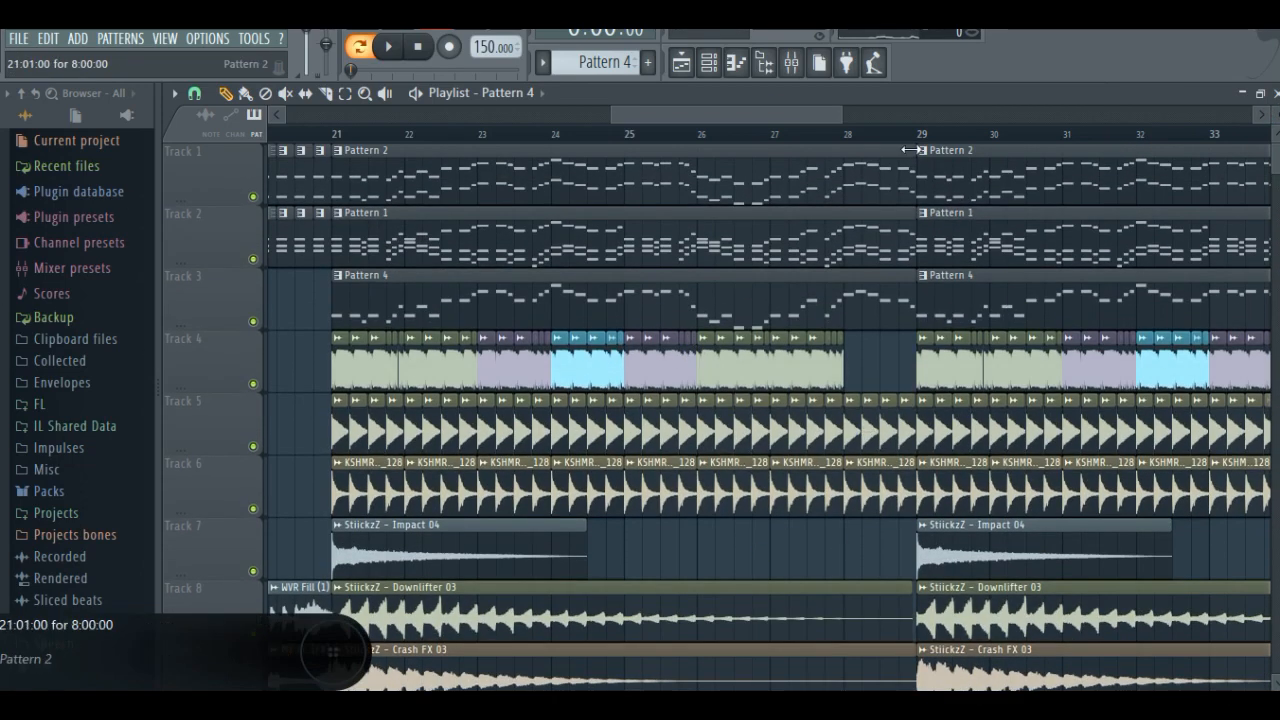
pyautogui.moveTo(843, 114); pyautogui.dragTo(733, 114)
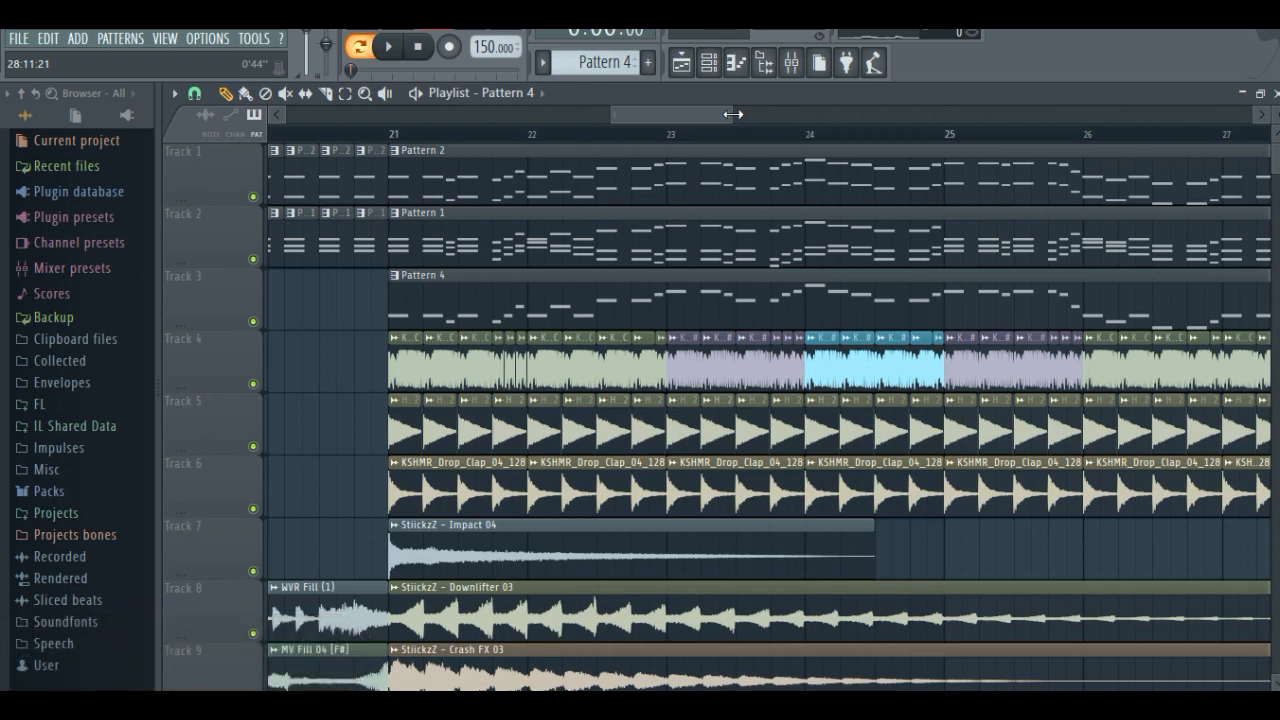
pyautogui.moveTo(733, 114); pyautogui.dragTo(672, 114)
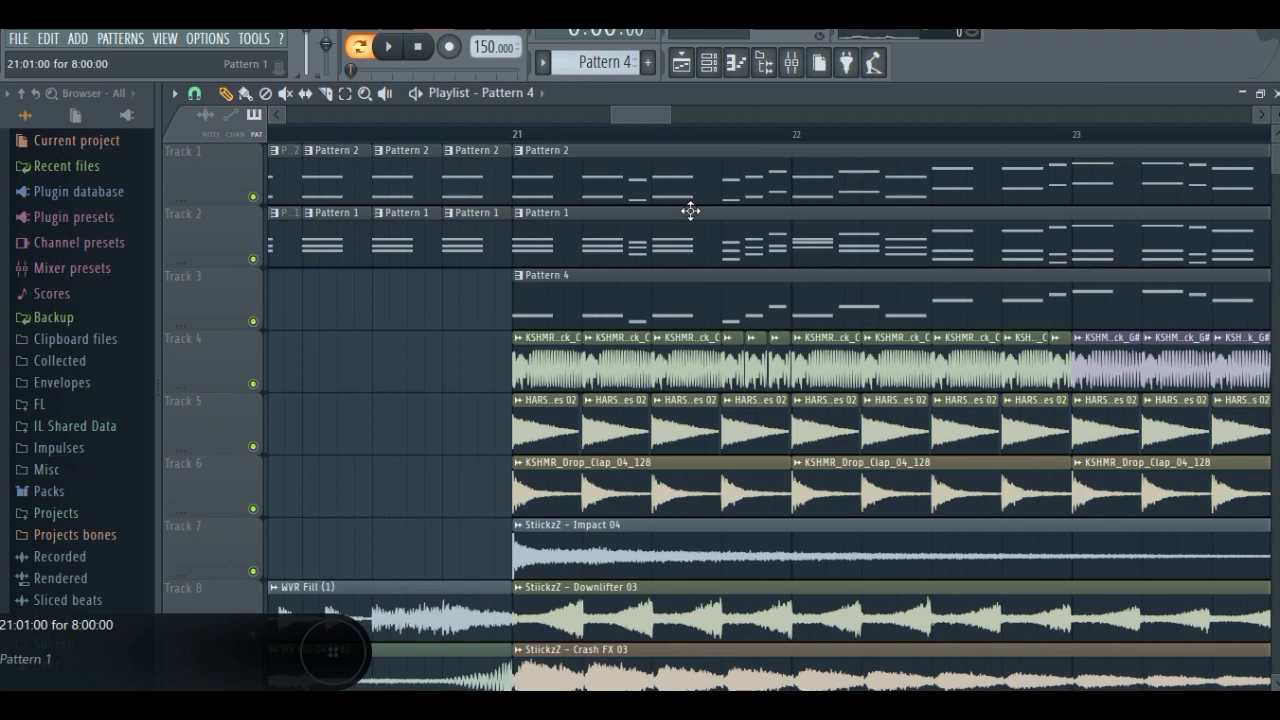
pyautogui.rightClick(253, 383)
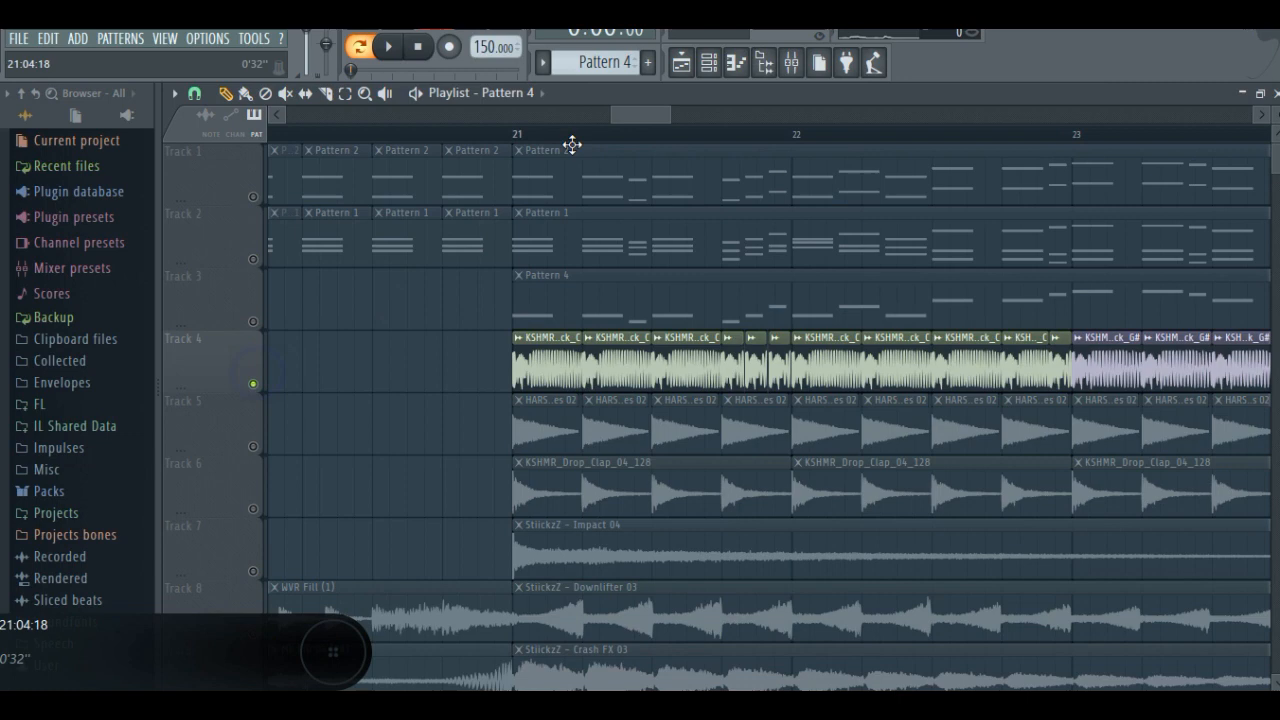
pyautogui.click(514, 133)
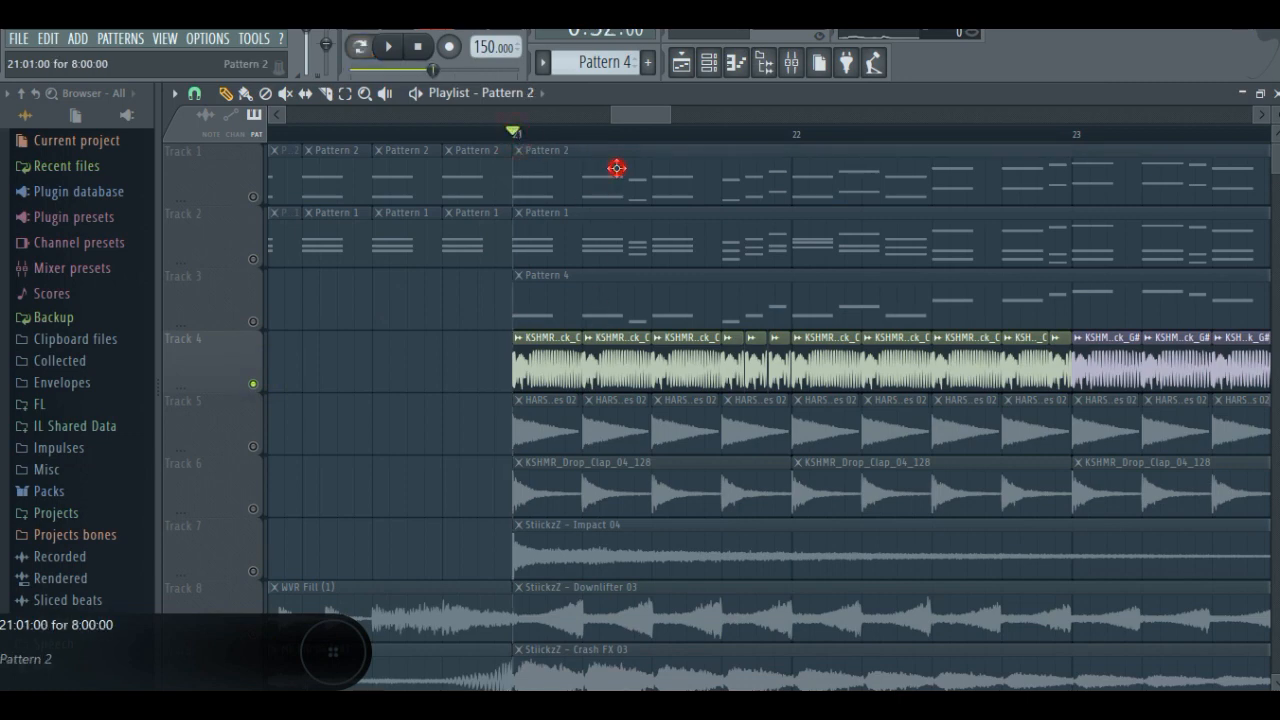
# Compare Pattern 2's Sylenth1 #3 notes in the piano roll with the kick clips on Track 4 in the playlist.
pyautogui.doubleClick(617, 168)
pyautogui.moveTo(904, 117); pyautogui.dragTo(620, 114)
pyautogui.scroll(5, 477, 229)
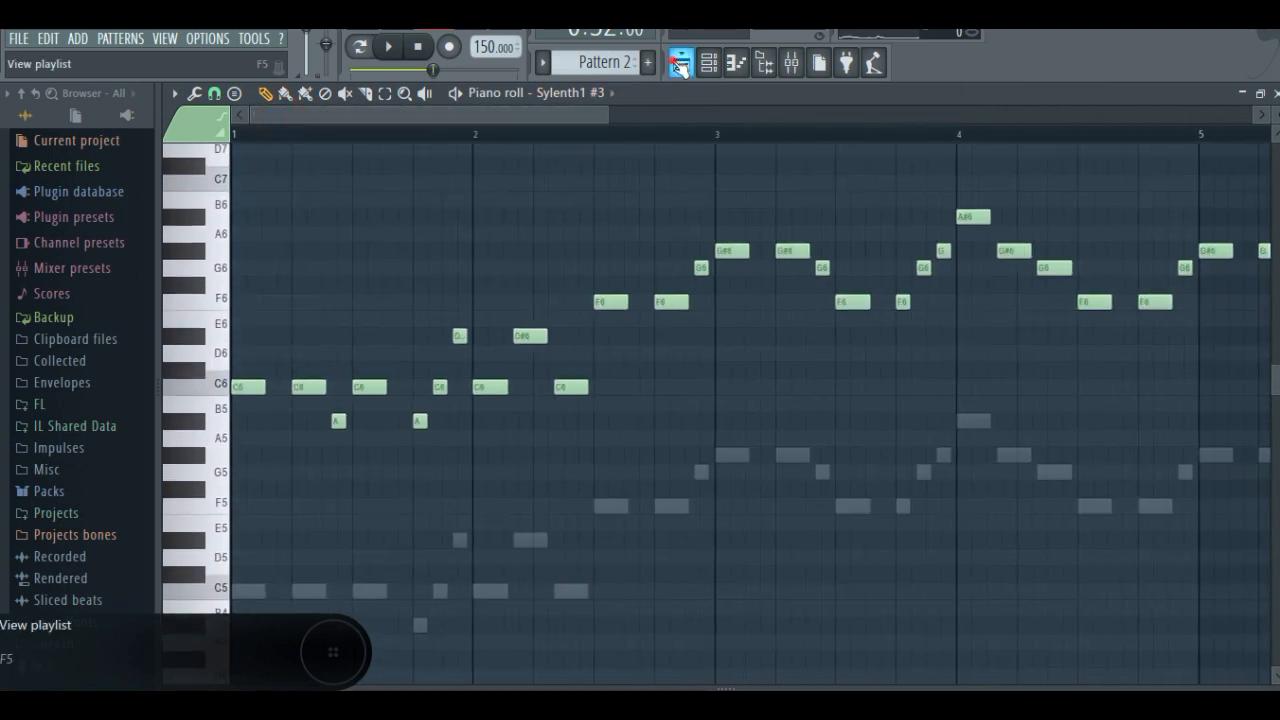
pyautogui.click(681, 62)
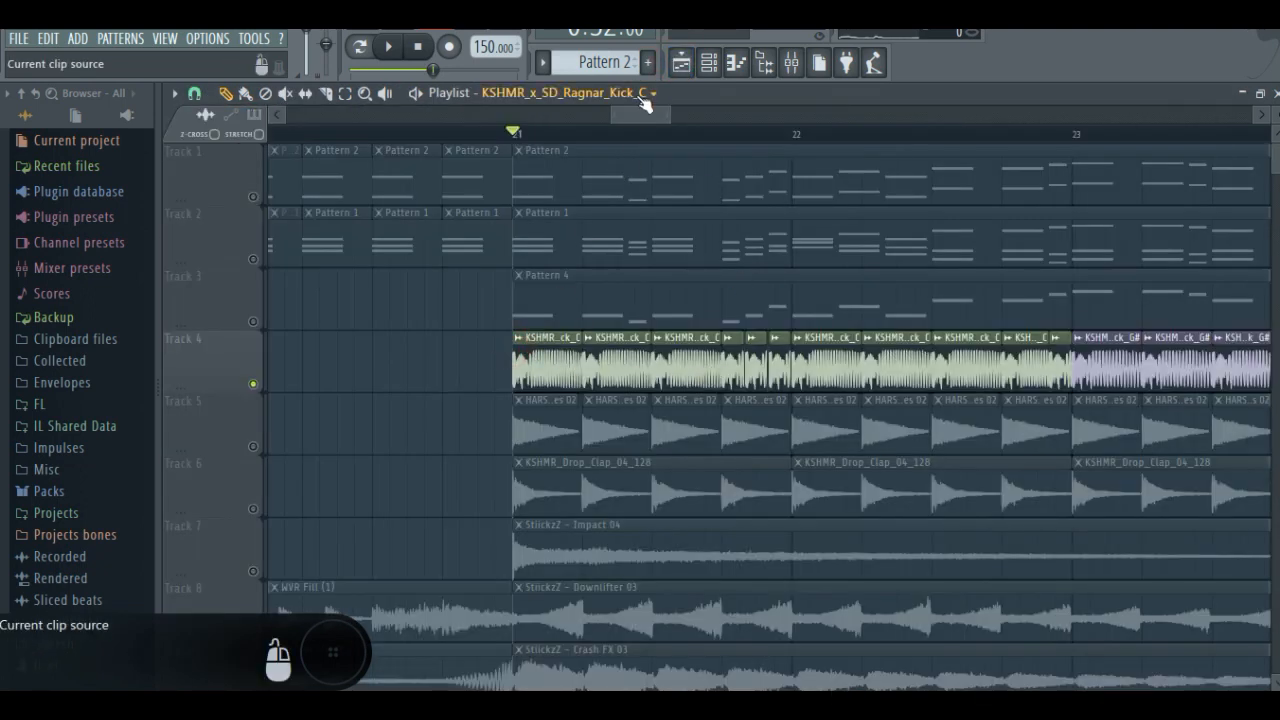
pyautogui.doubleClick(706, 160)
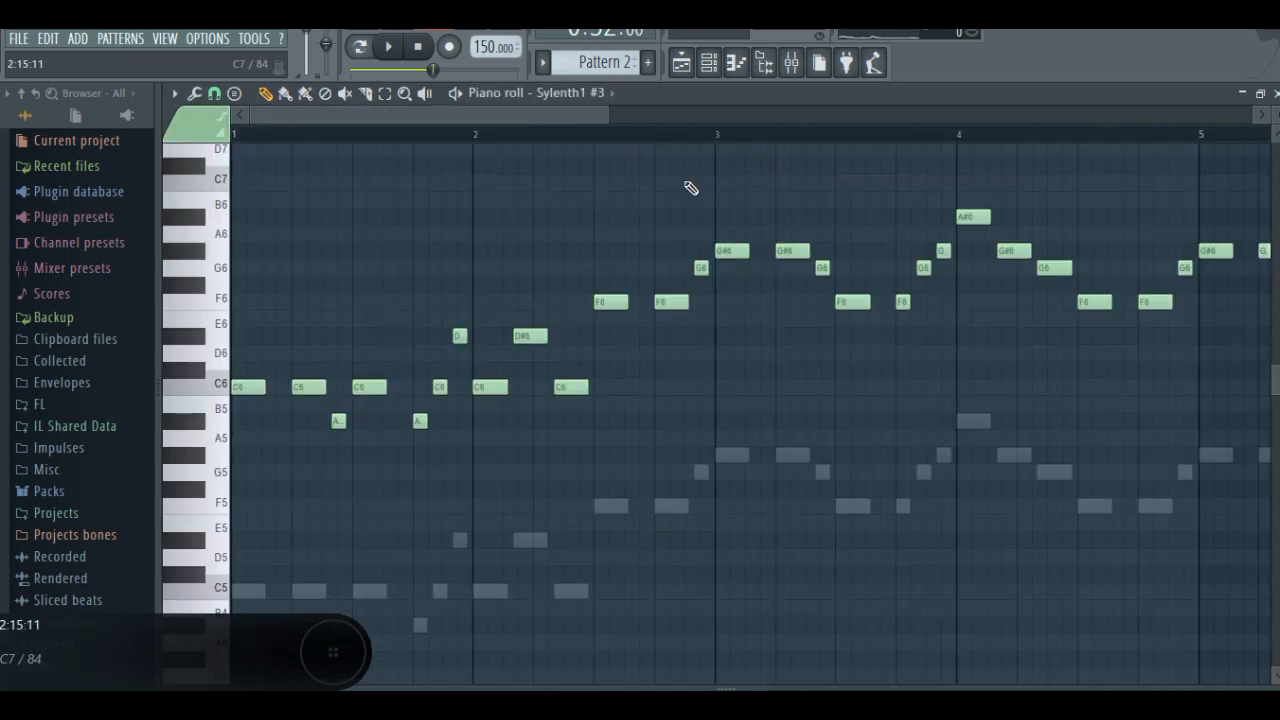
# Pick the G# kick clip at bar 23 on Track 4 and look over the coloured kick clips from bar 21 onward.
pyautogui.click(672, 72)
pyautogui.click(1085, 360)
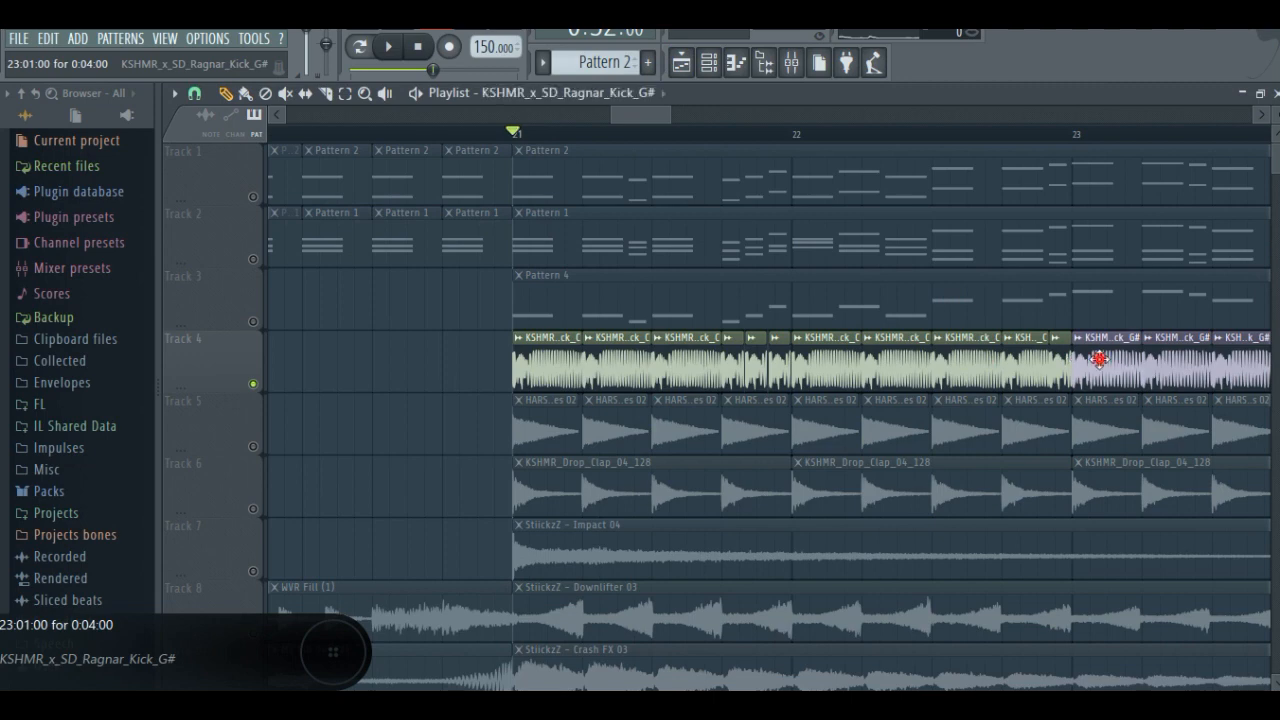
pyautogui.moveTo(654, 114); pyautogui.dragTo(791, 116)
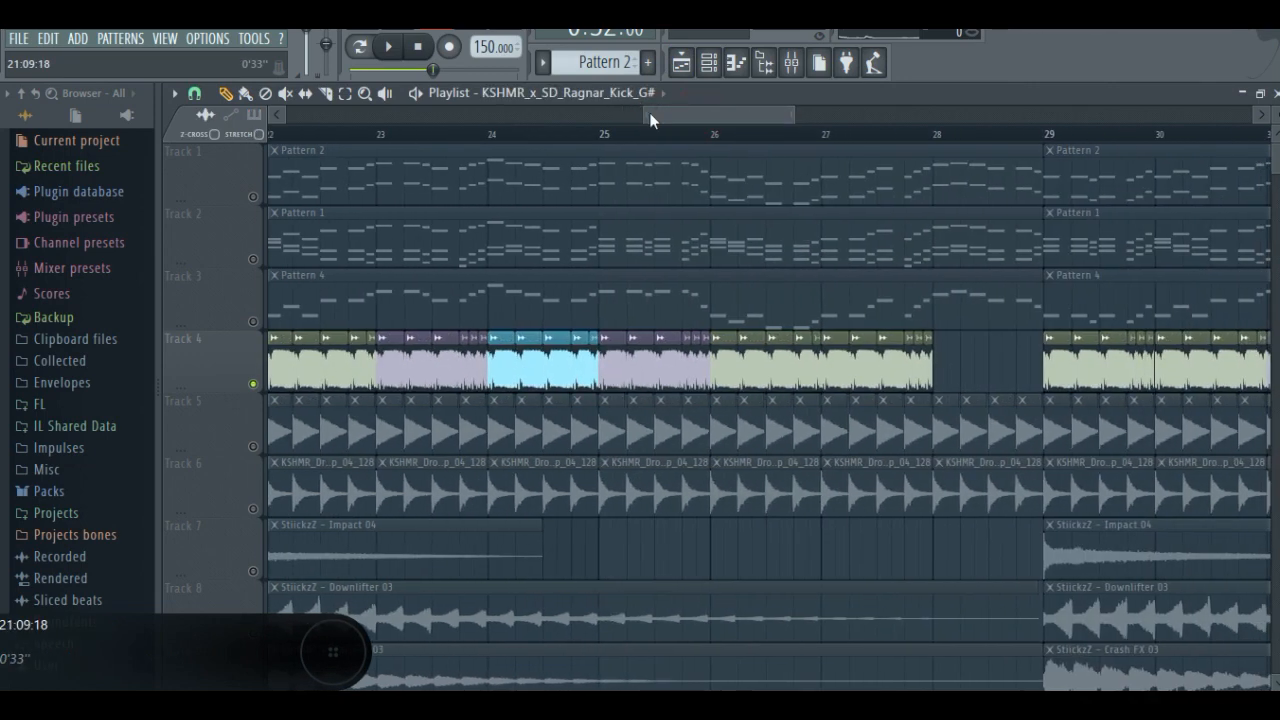
pyautogui.moveTo(649, 118); pyautogui.dragTo(617, 114)
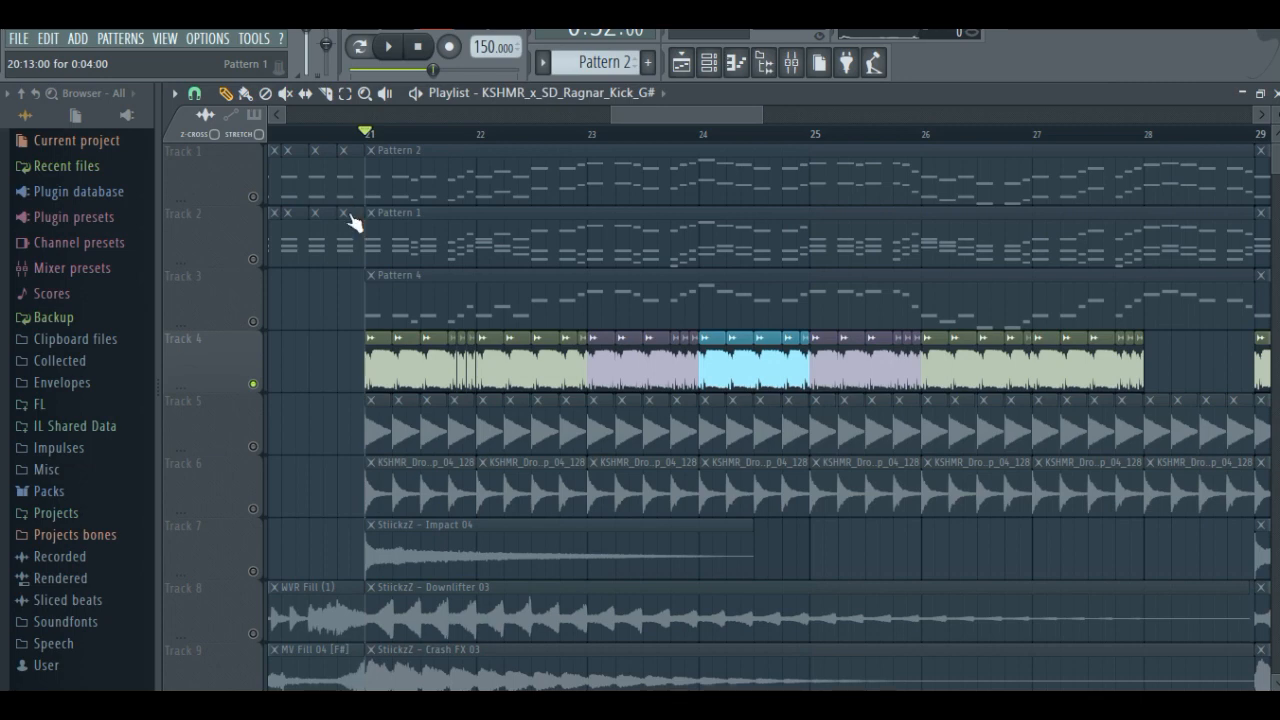
pyautogui.moveTo(761, 116); pyautogui.dragTo(691, 112)
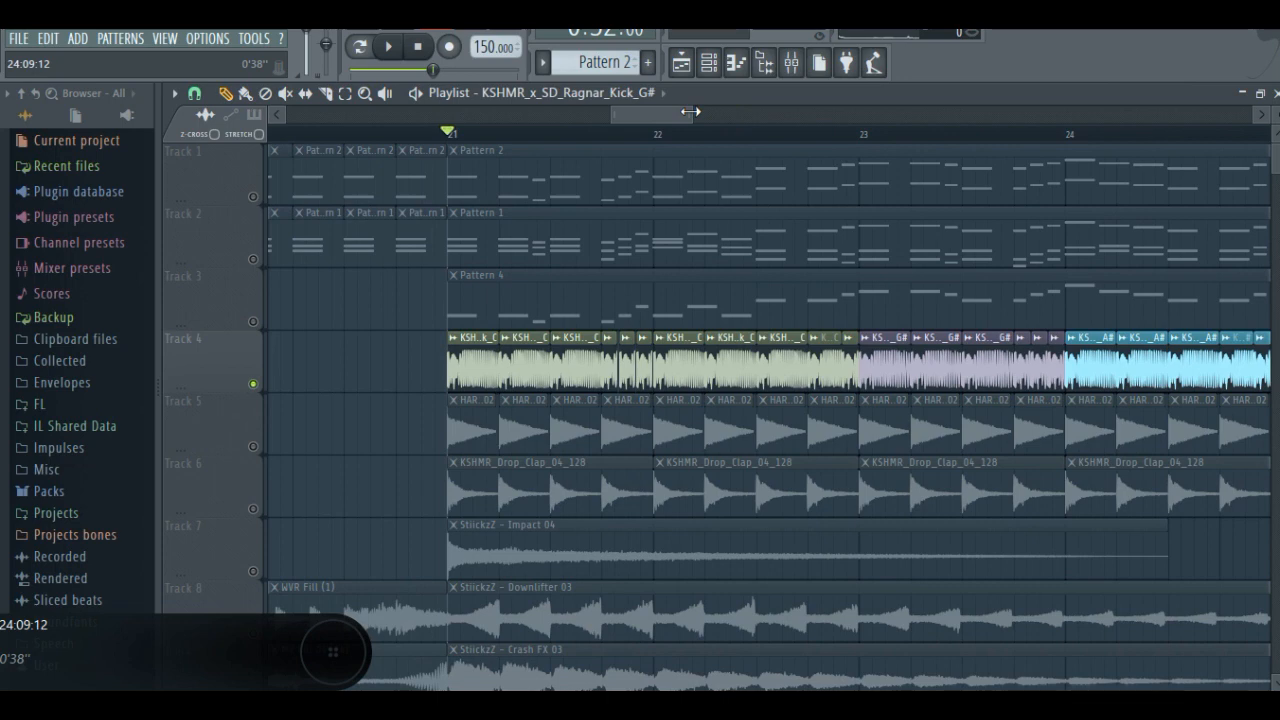
# Play the soloed kick clips from bar 21, follow them through the drop, and stop playback in bar 27.
pyautogui.press('space')
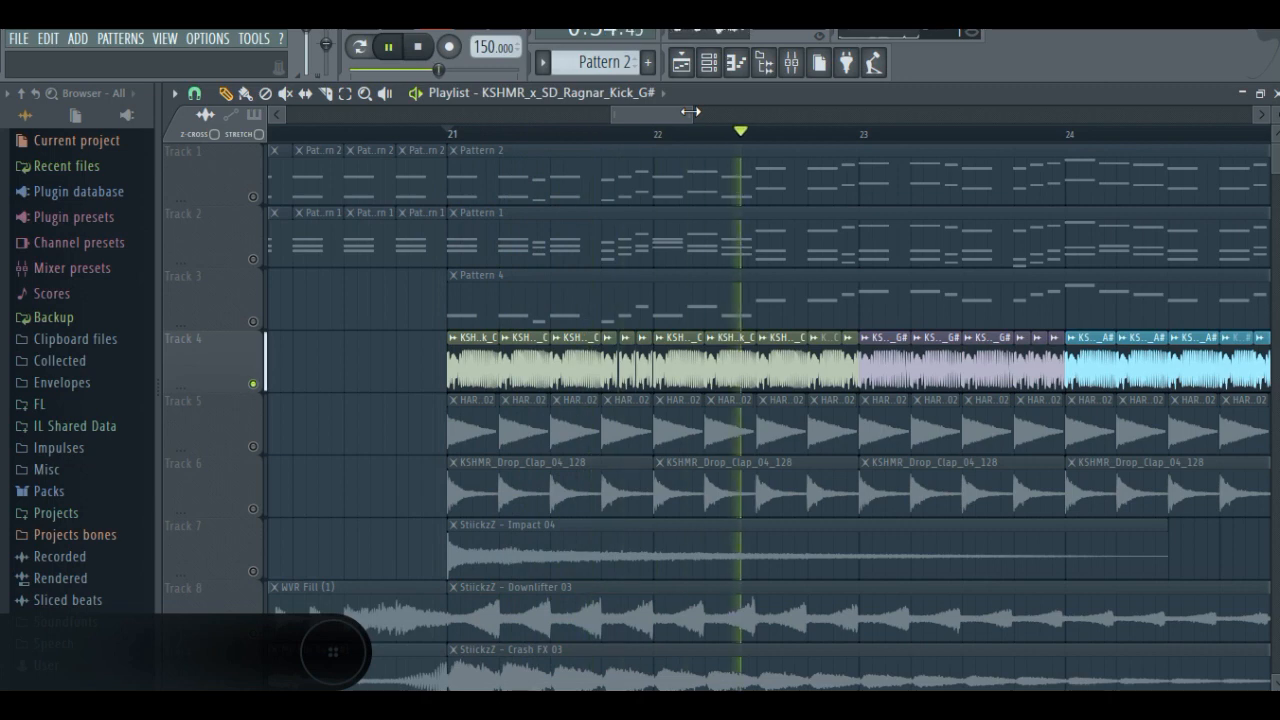
pyautogui.moveTo(659, 118); pyautogui.dragTo(686, 124)
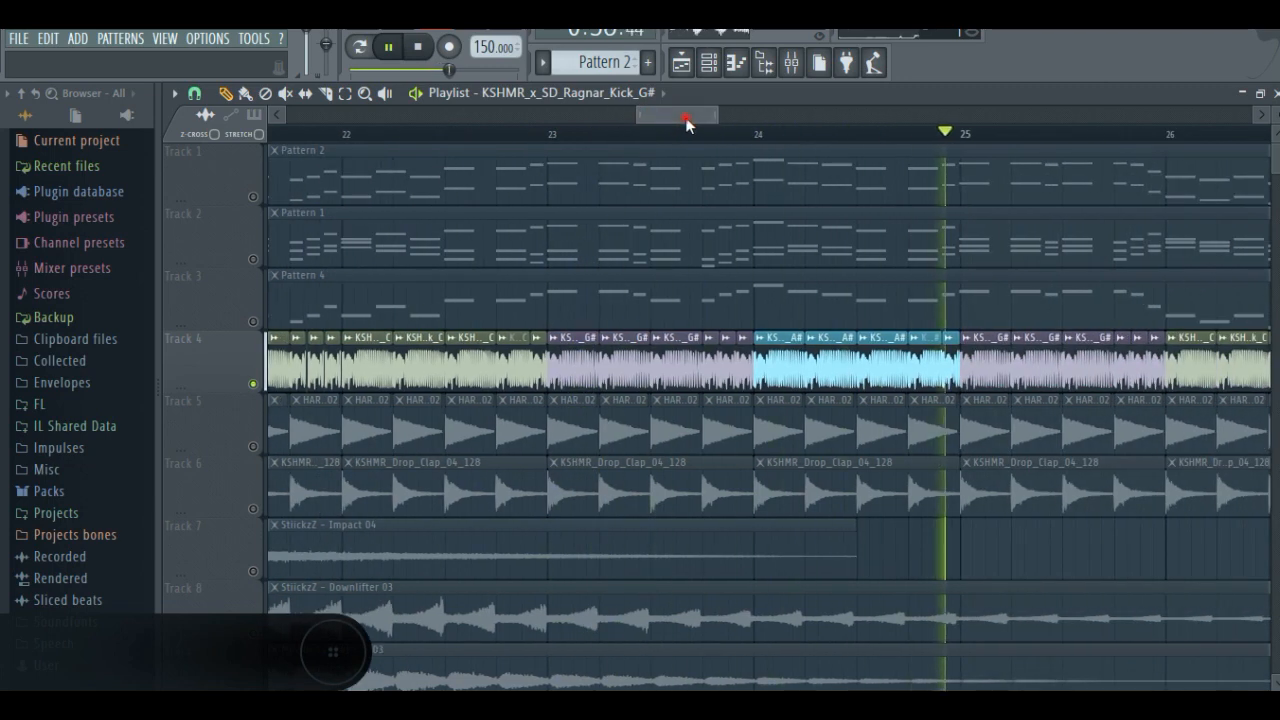
pyautogui.moveTo(686, 122); pyautogui.dragTo(741, 113)
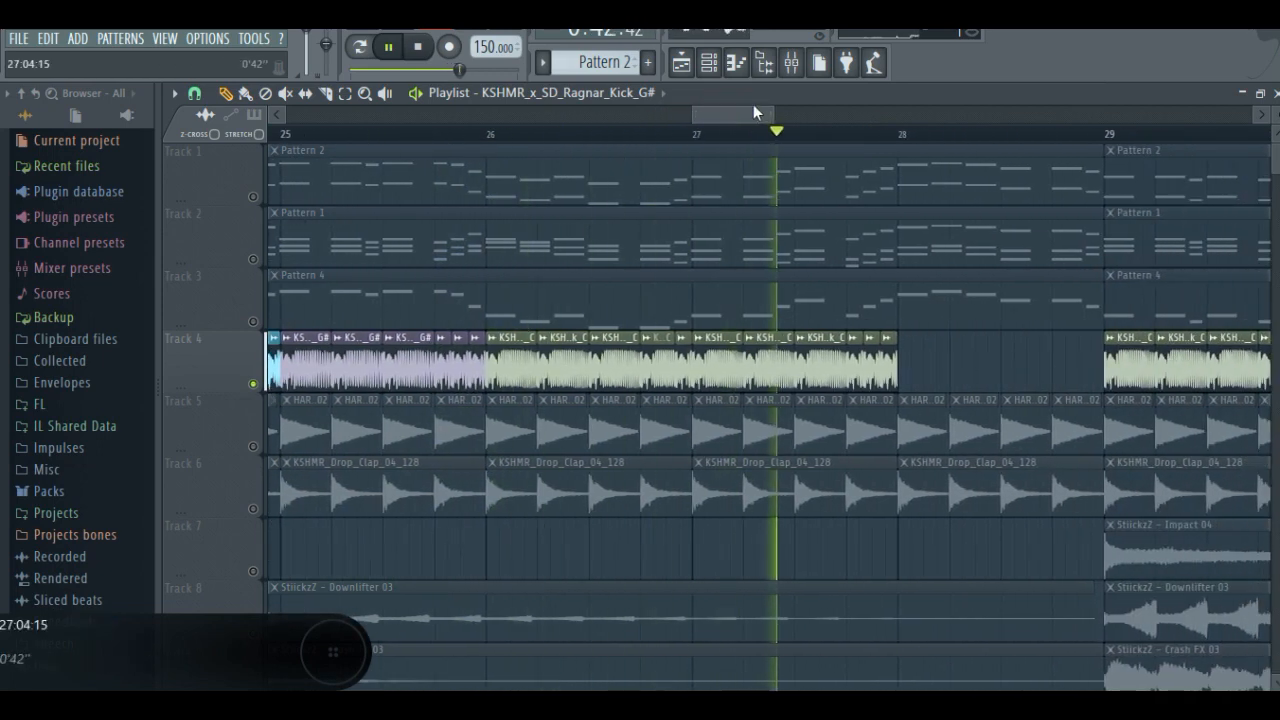
pyautogui.press('space')
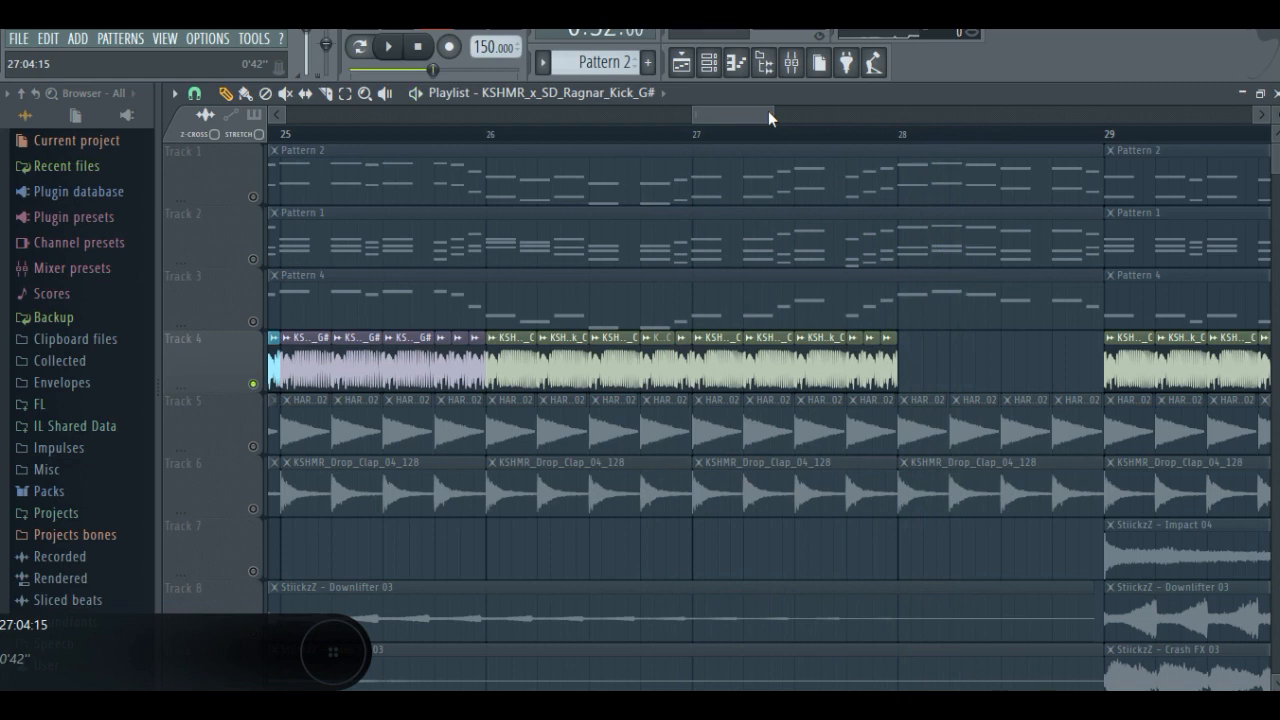
# Open the KSHMR_x_SD_Ragnar_Kick_C sample's settings, go to its target mixer track, and inspect that track's Fruity parametric EQ 2.
pyautogui.doubleClick(757, 360)
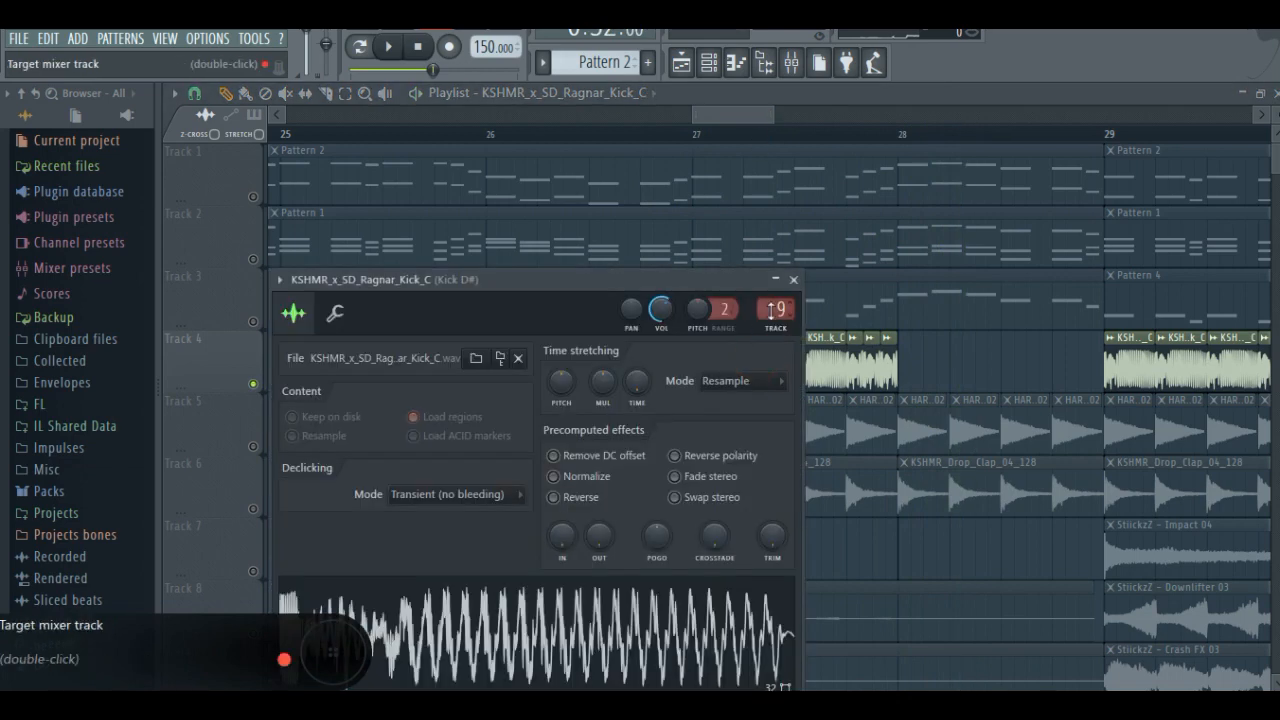
pyautogui.doubleClick(777, 307)
pyautogui.click(1212, 150)
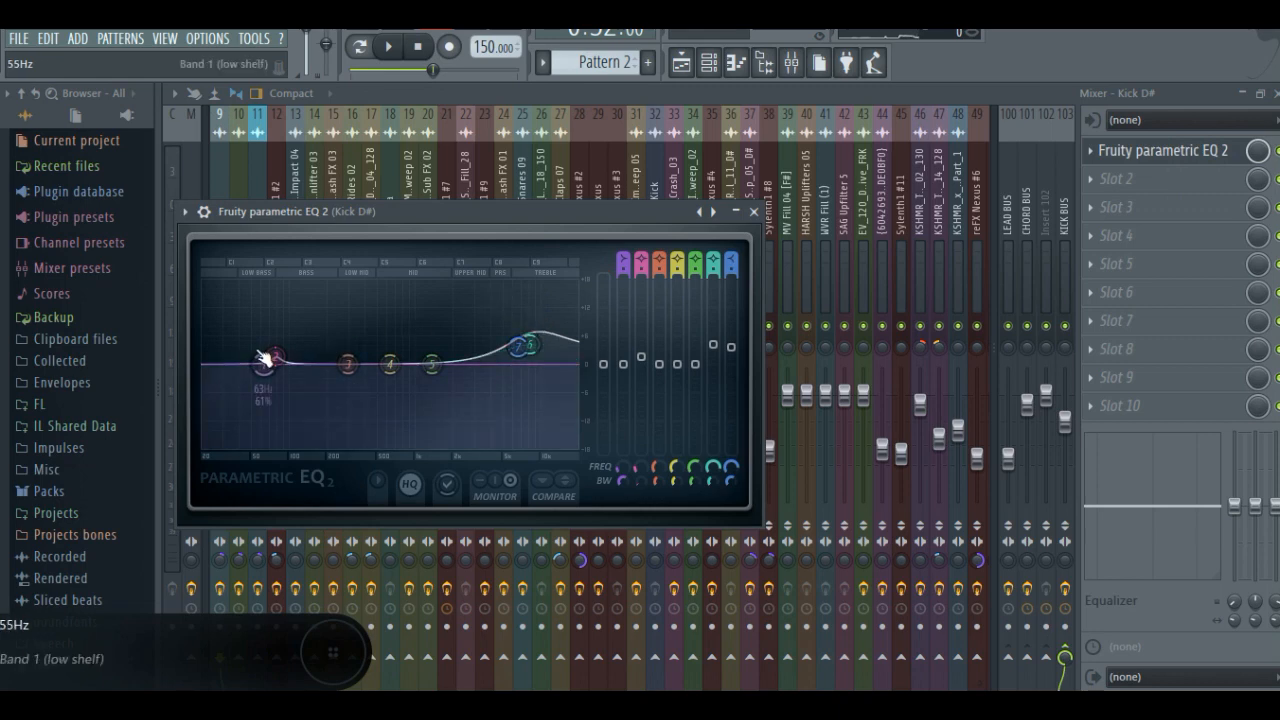
pyautogui.click(753, 211)
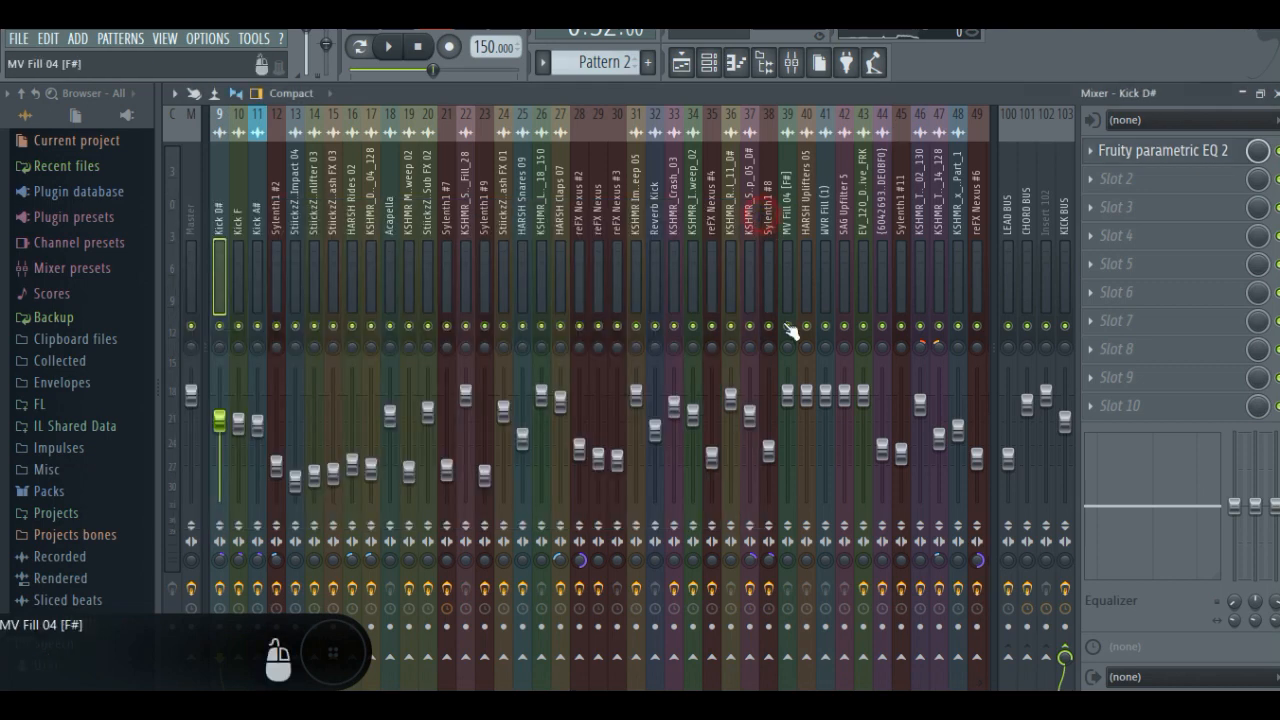
# Select the KICK BUS mixer track, then play bars 21 to 23 of the kicks as a selection, check the mixer levels, and stop.
pyautogui.hscroll(-5, 333, 685)
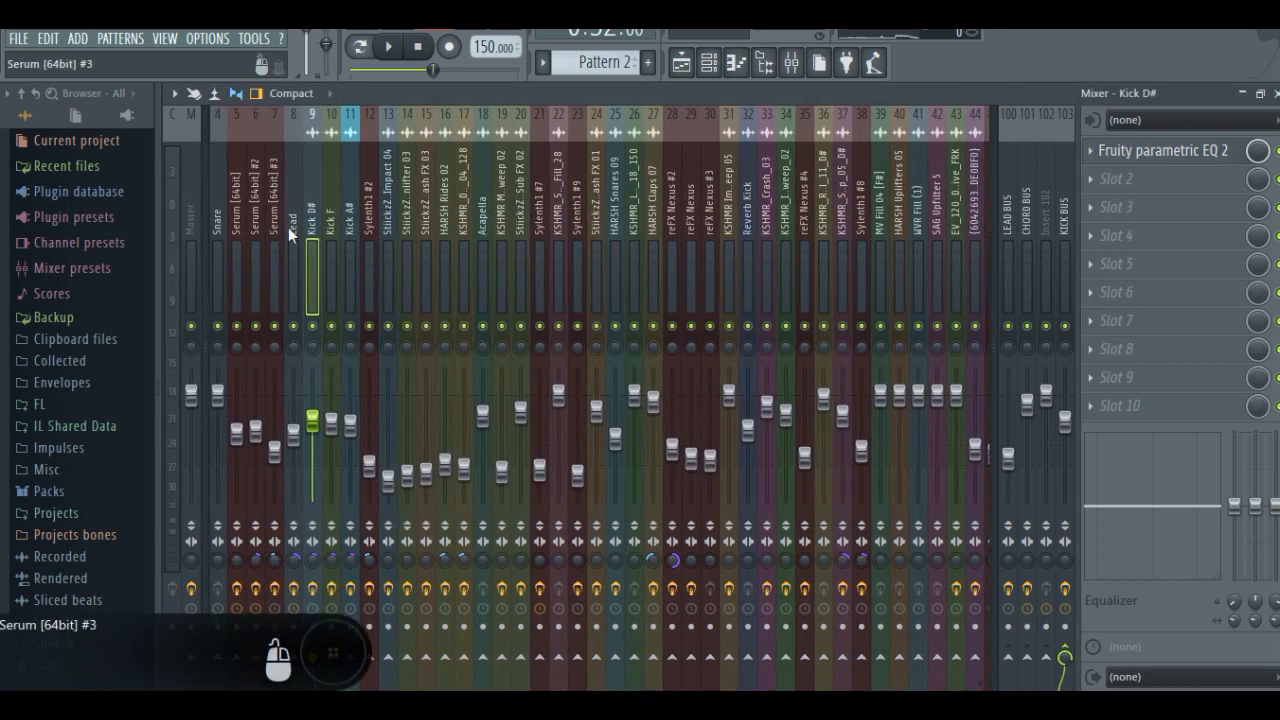
pyautogui.click(1065, 220)
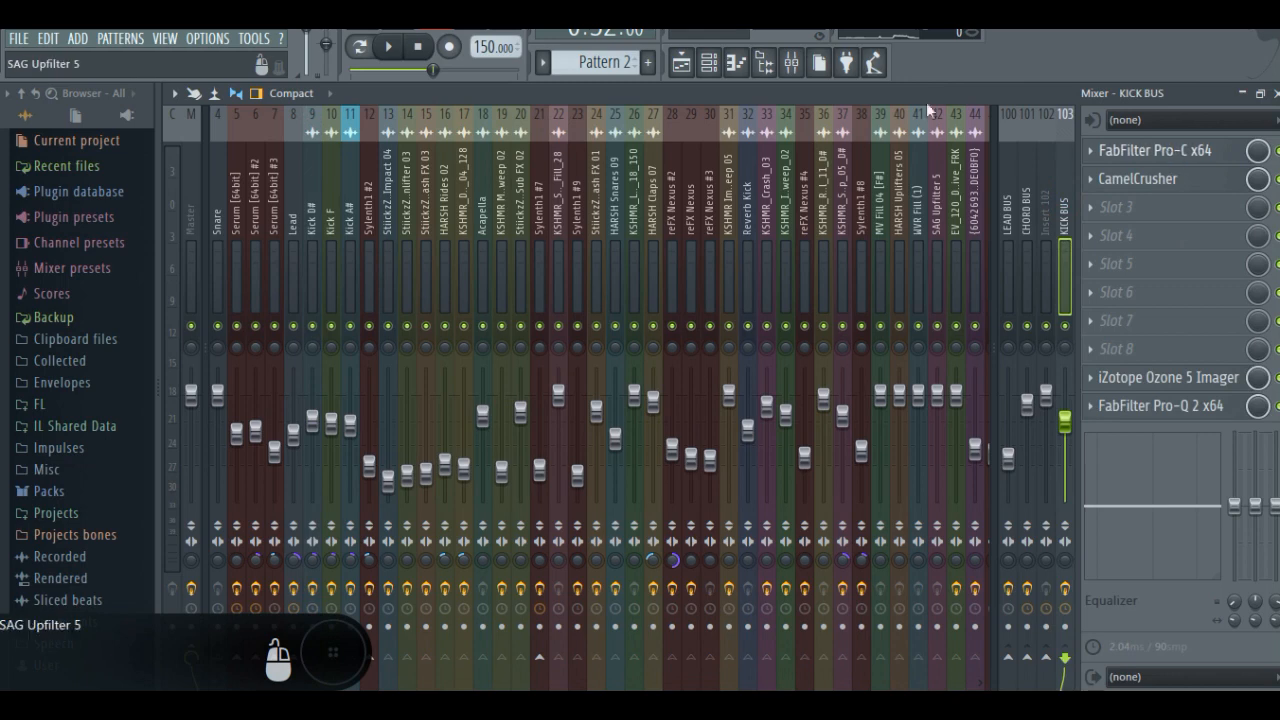
pyautogui.click(681, 62)
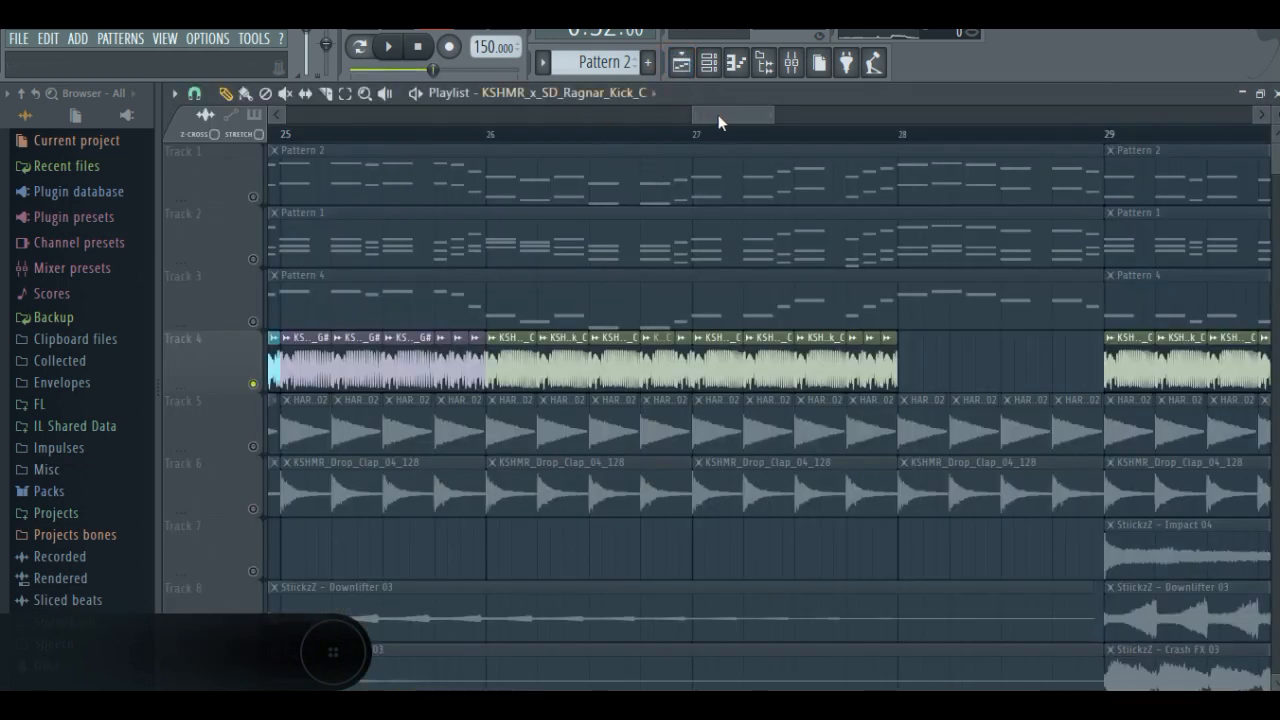
pyautogui.moveTo(718, 122); pyautogui.dragTo(1045, 182)
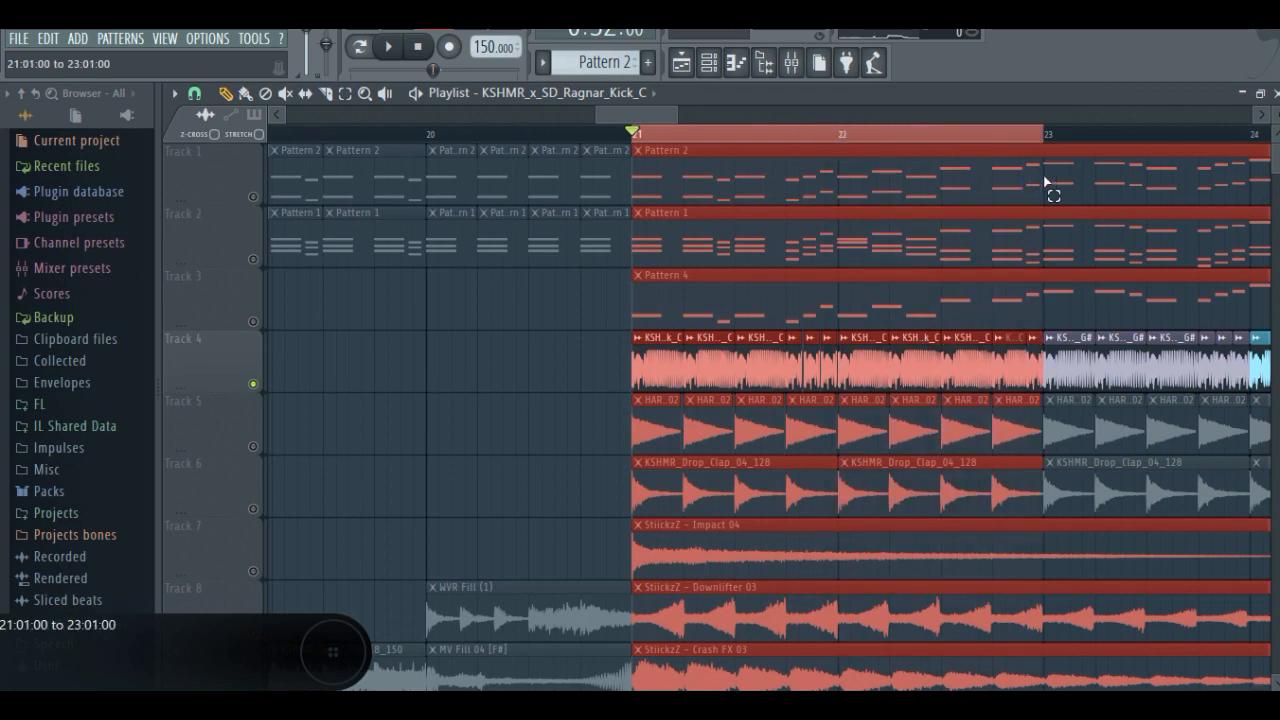
pyautogui.click(388, 47)
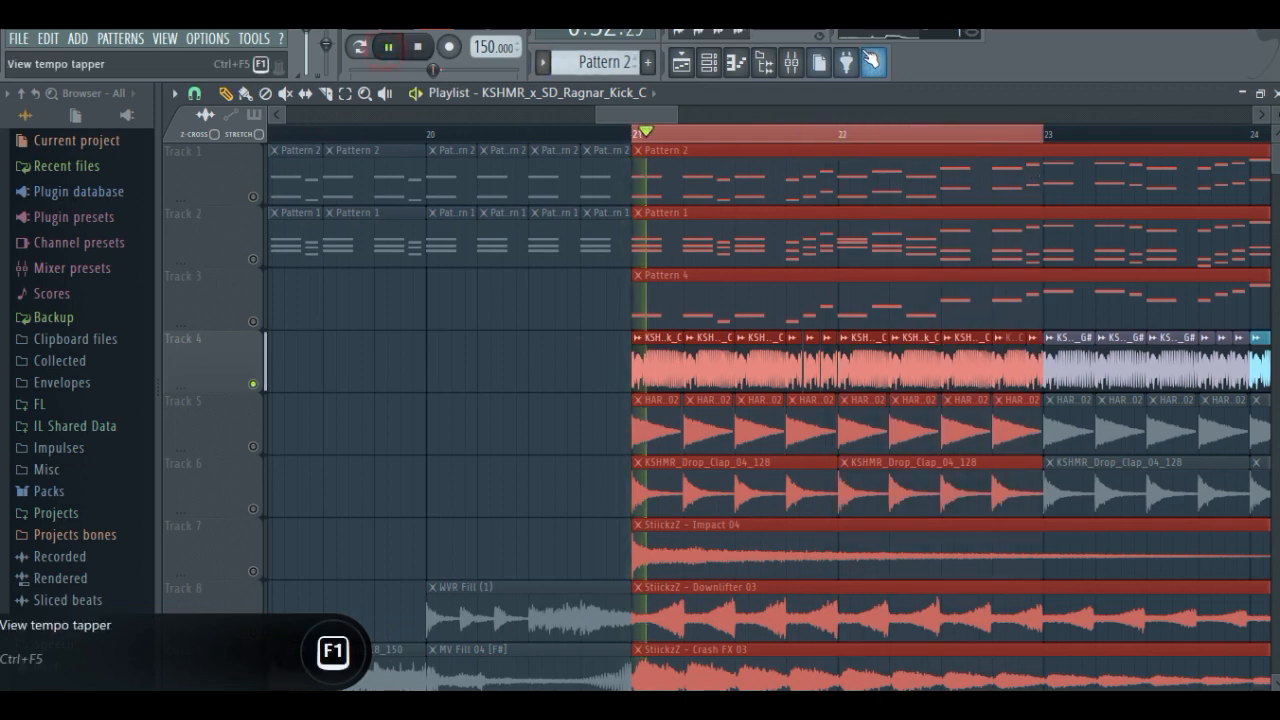
pyautogui.click(791, 62)
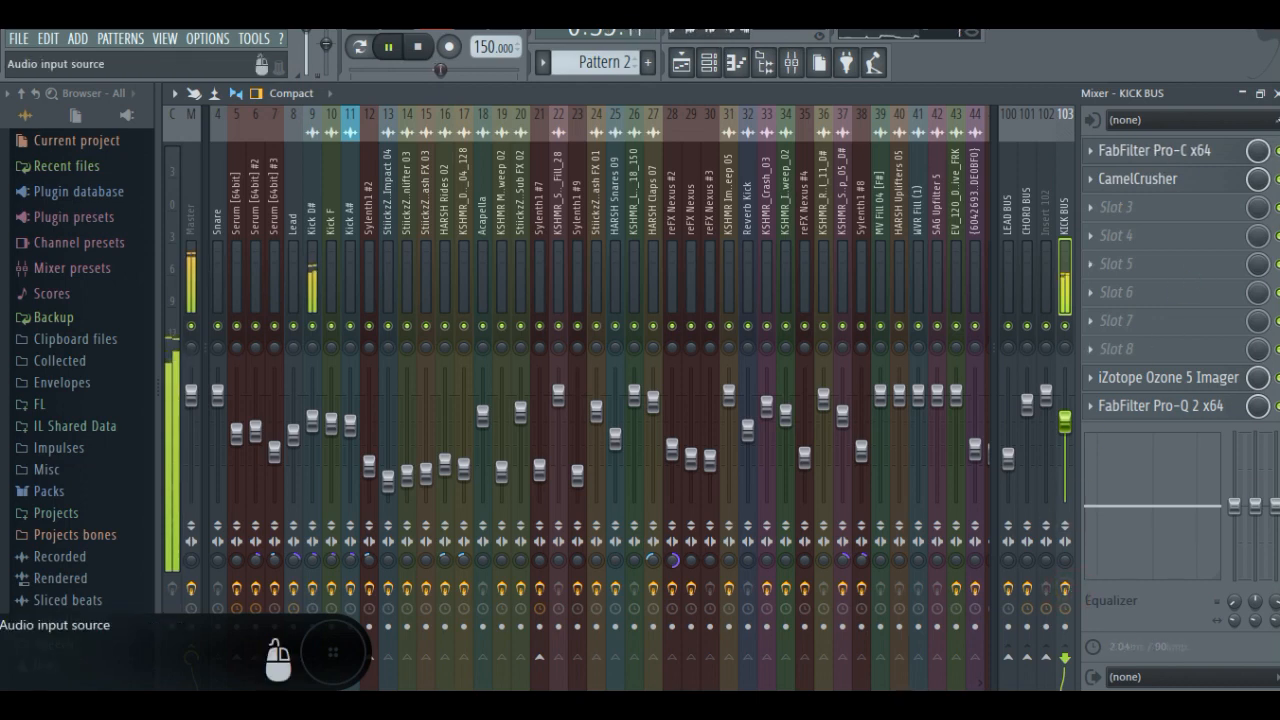
pyautogui.press('space')
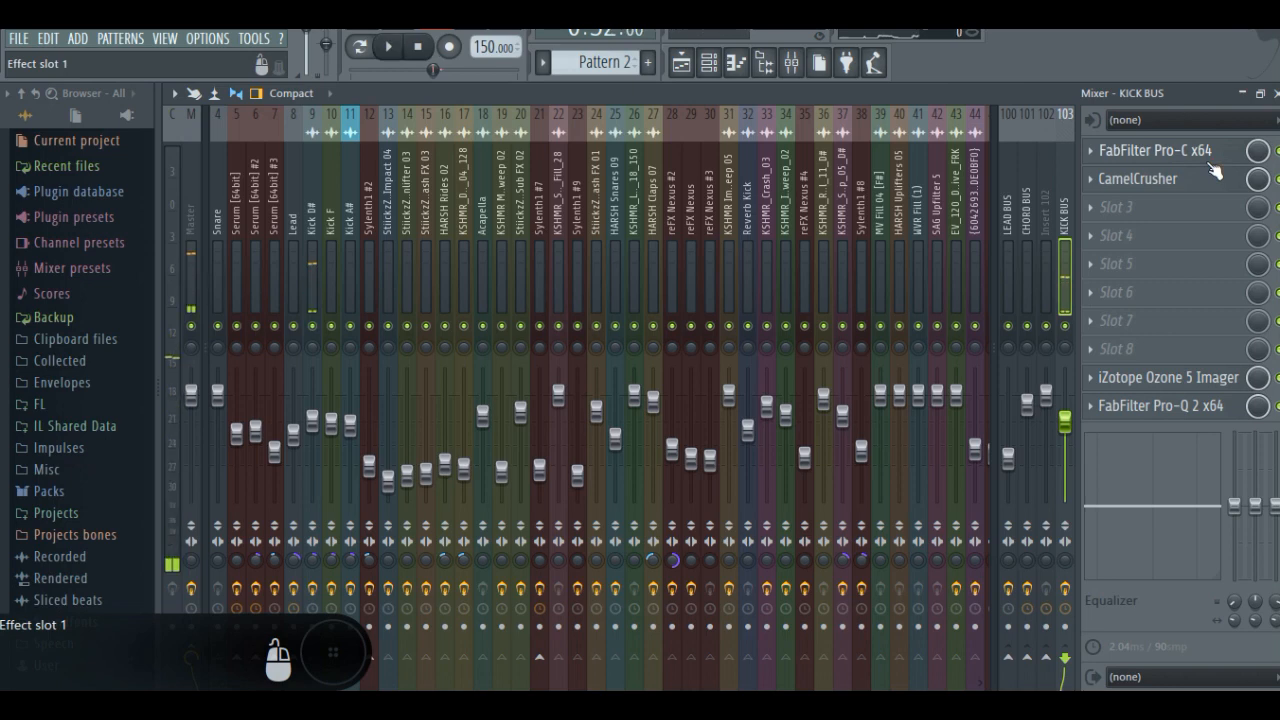
# Inspect the KICK BUS settings in FabFilter Pro-C, iZotope Ozone 5 Imager and FabFilter Pro-Q 2, closing each plugin after viewing.
pyautogui.click(1206, 154)
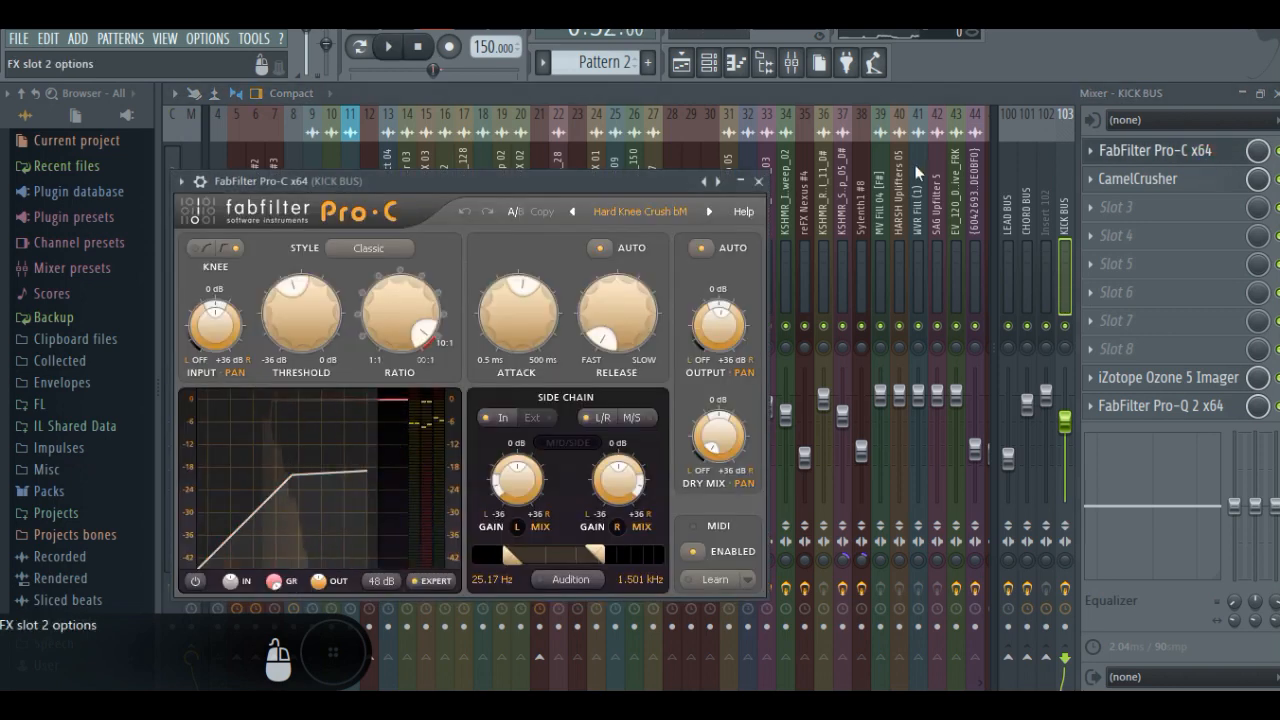
pyautogui.click(758, 181)
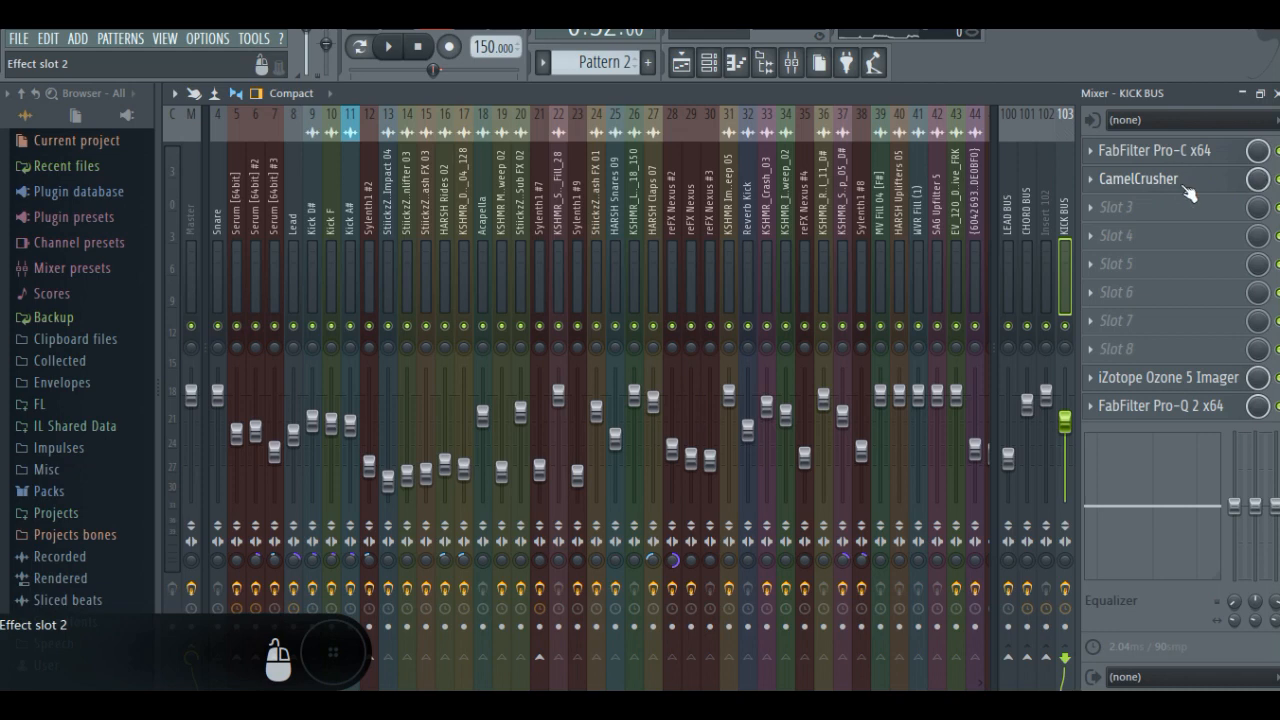
pyautogui.click(1168, 386)
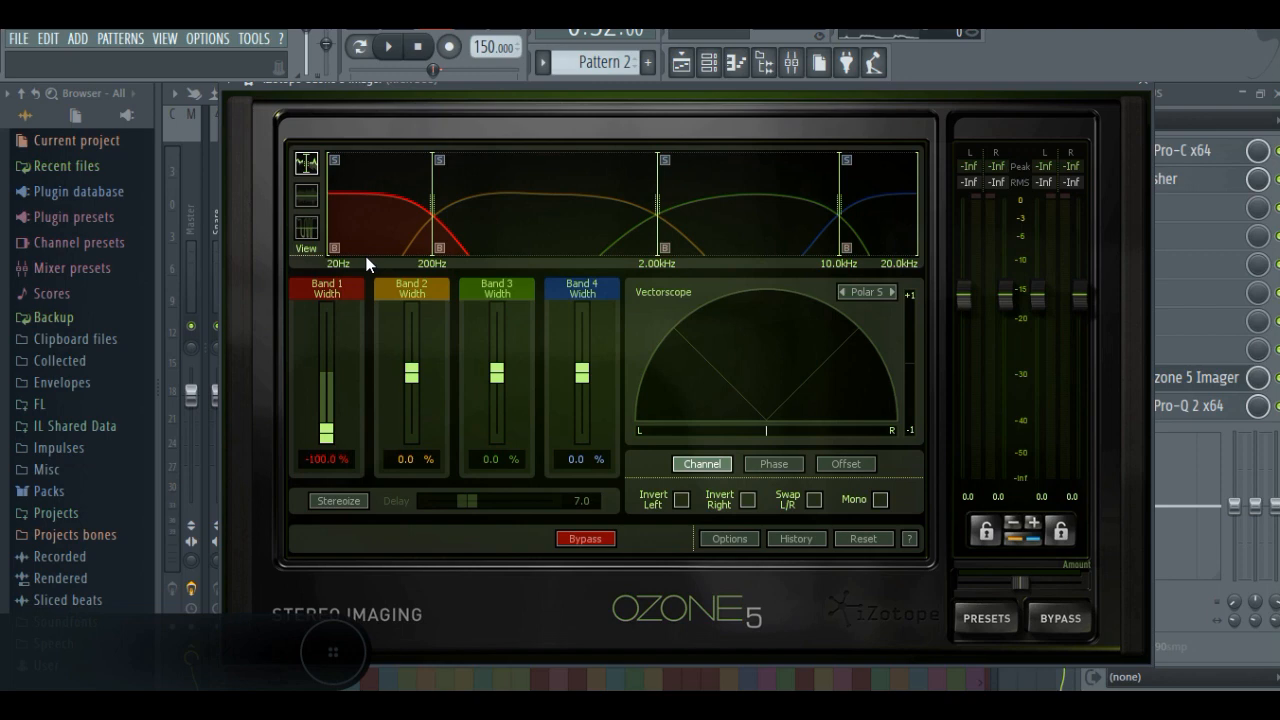
pyautogui.click(1142, 86)
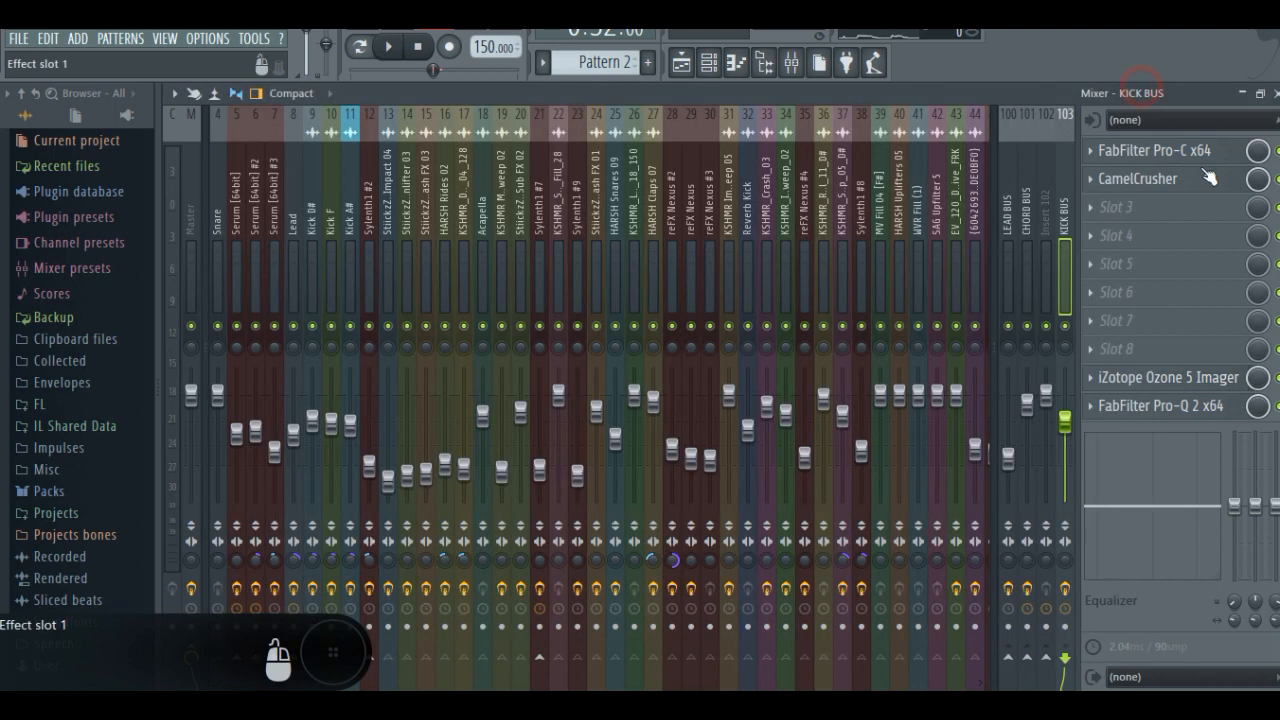
pyautogui.click(1157, 410)
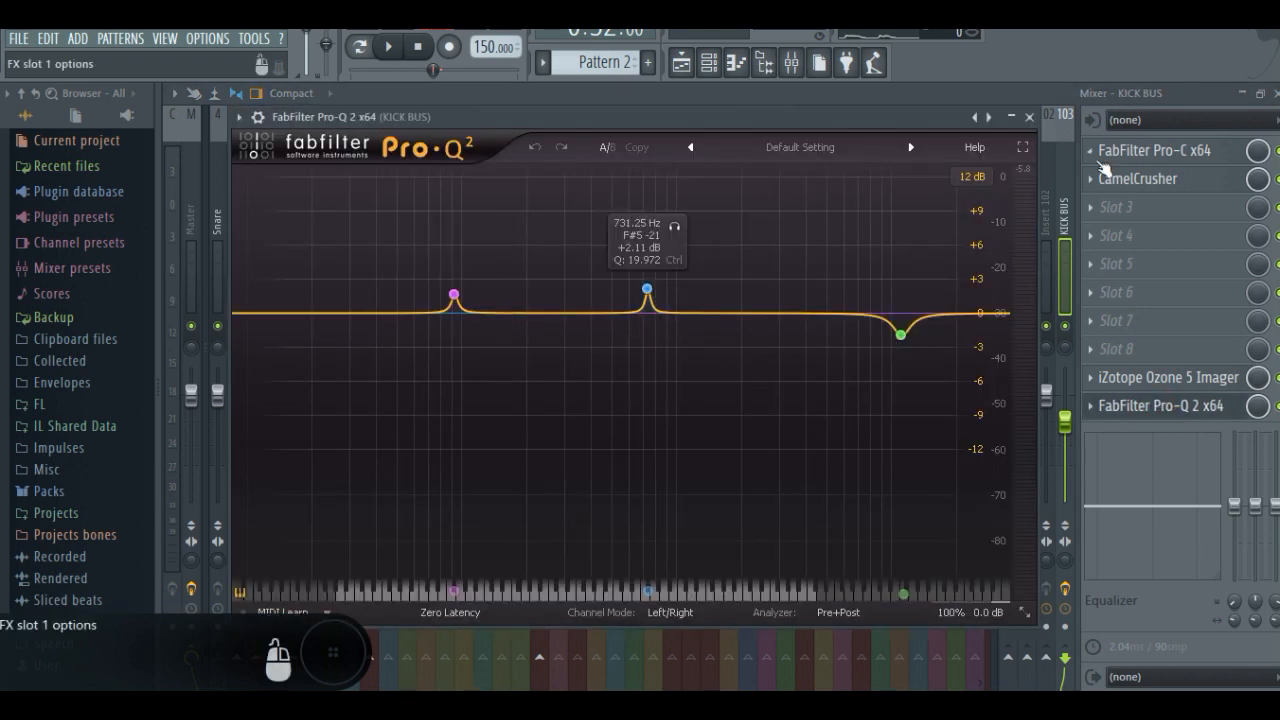
pyautogui.click(1029, 117)
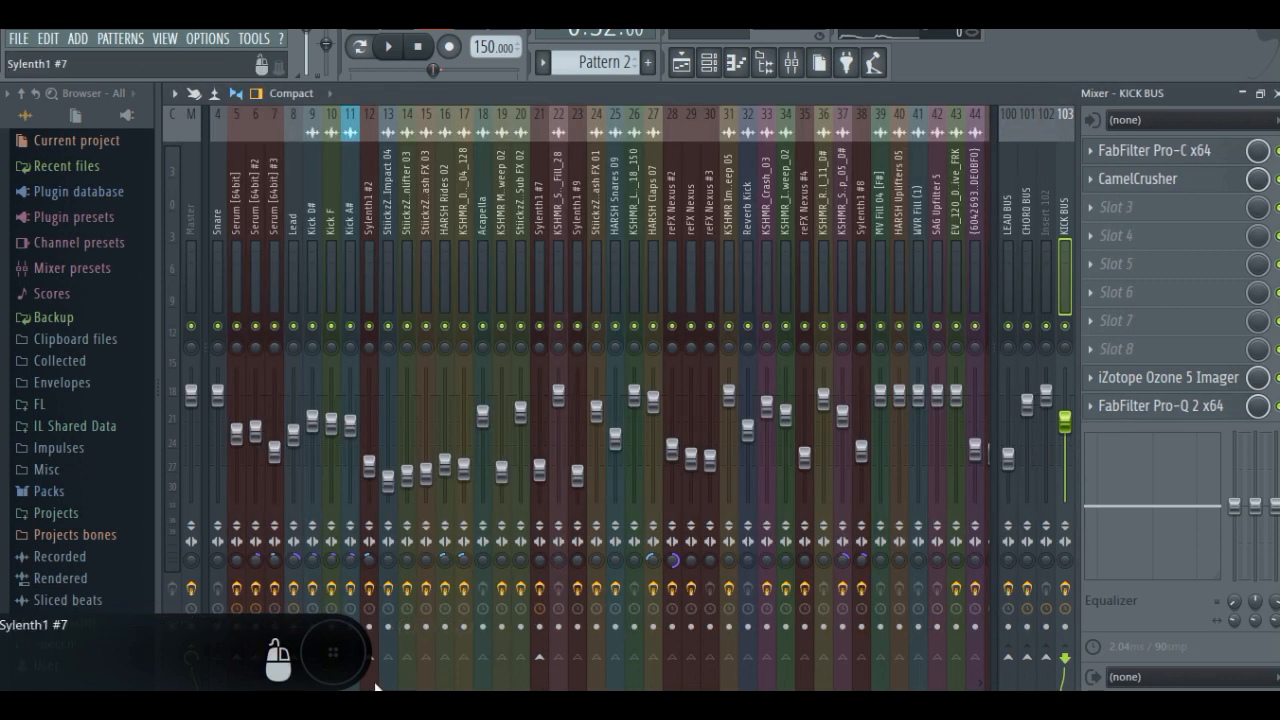
pyautogui.moveTo(275, 684); pyautogui.dragTo(212, 686)
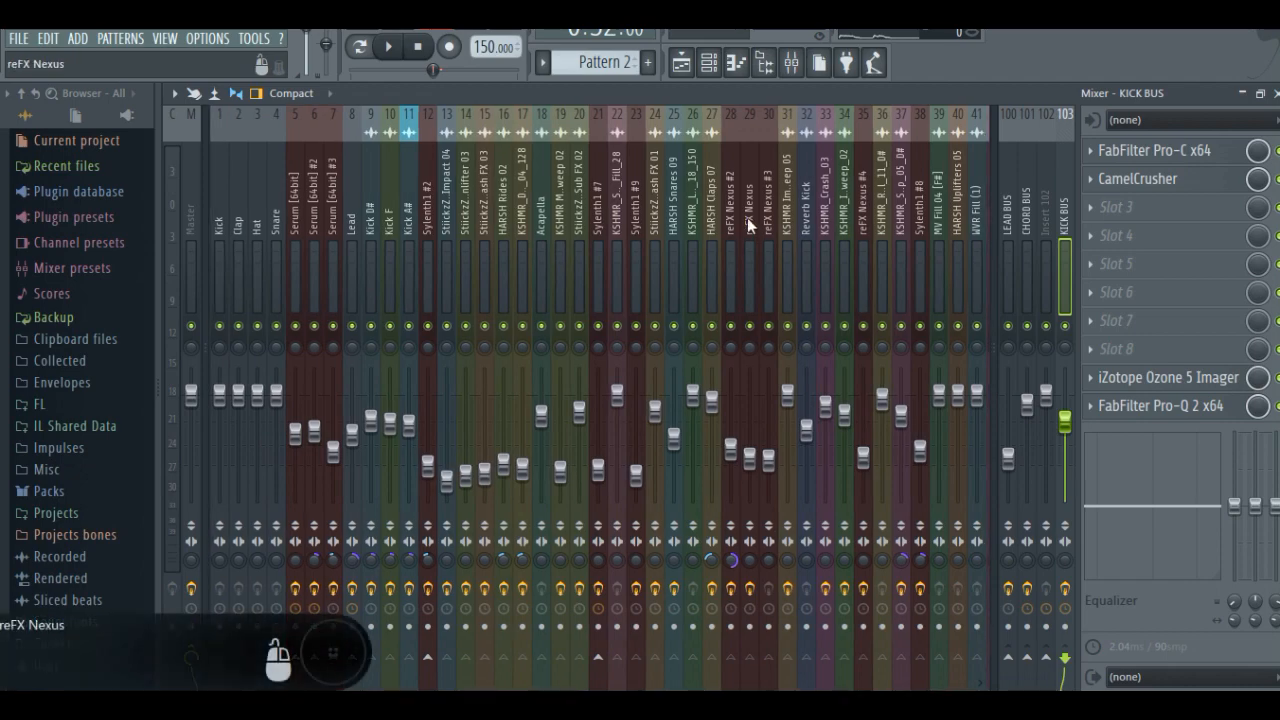
# Clear the playlist time selection, show the whole arrangement, and unsolo Track 4 to reactivate every track.
pyautogui.click(681, 66)
pyautogui.click(618, 127)
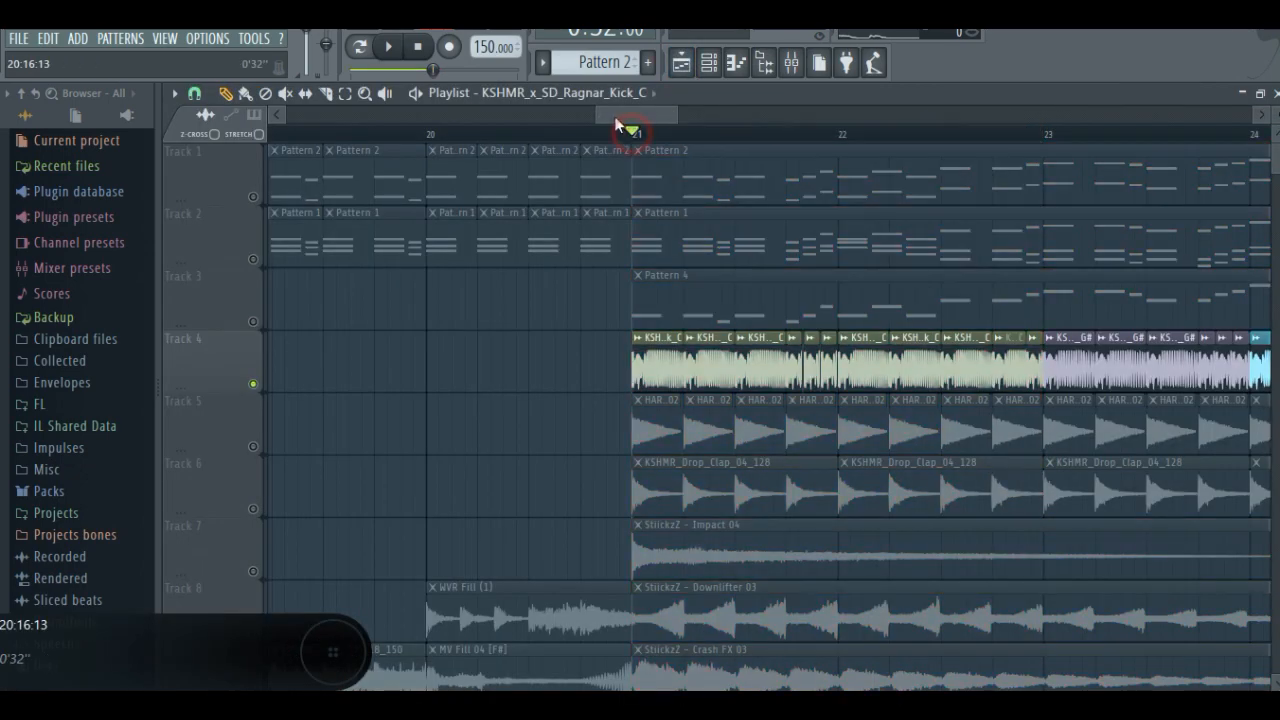
pyautogui.moveTo(598, 114); pyautogui.dragTo(620, 157)
pyautogui.moveTo(672, 113); pyautogui.dragTo(946, 112)
pyautogui.moveTo(1274, 114); pyautogui.dragTo(1274, 156)
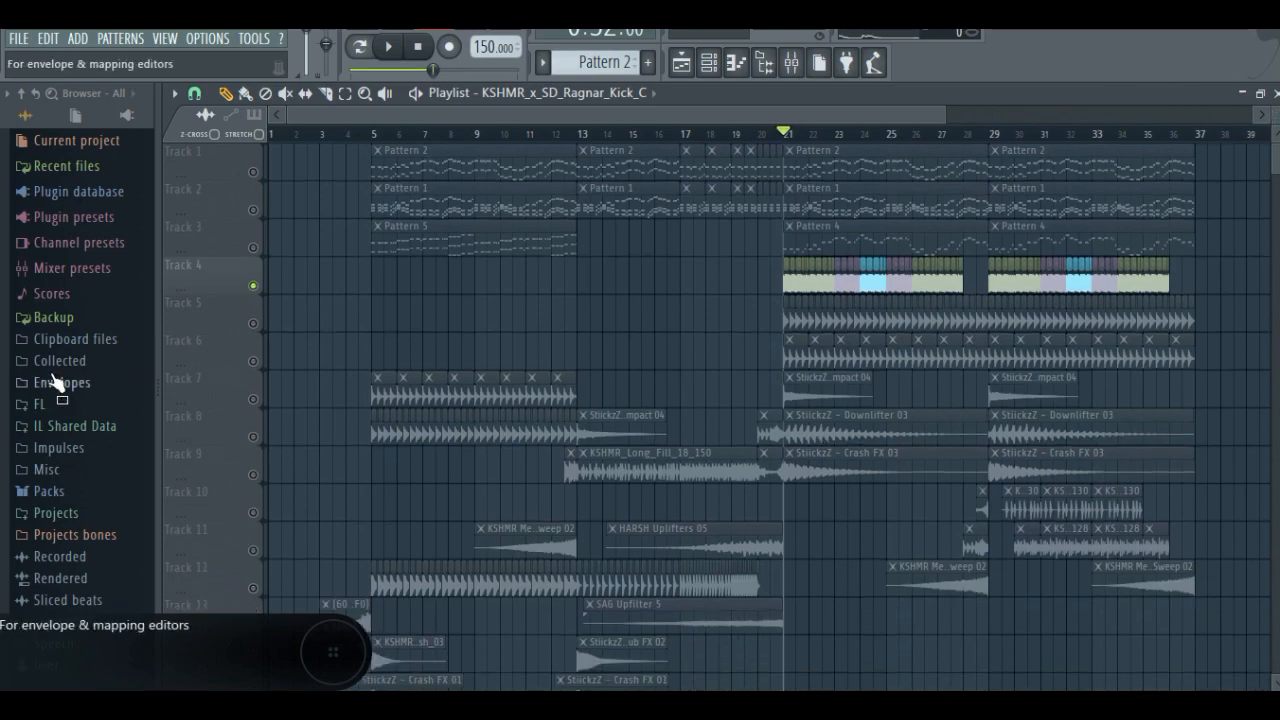
pyautogui.rightClick(250, 287)
pyautogui.scroll(-10, 649, 492)
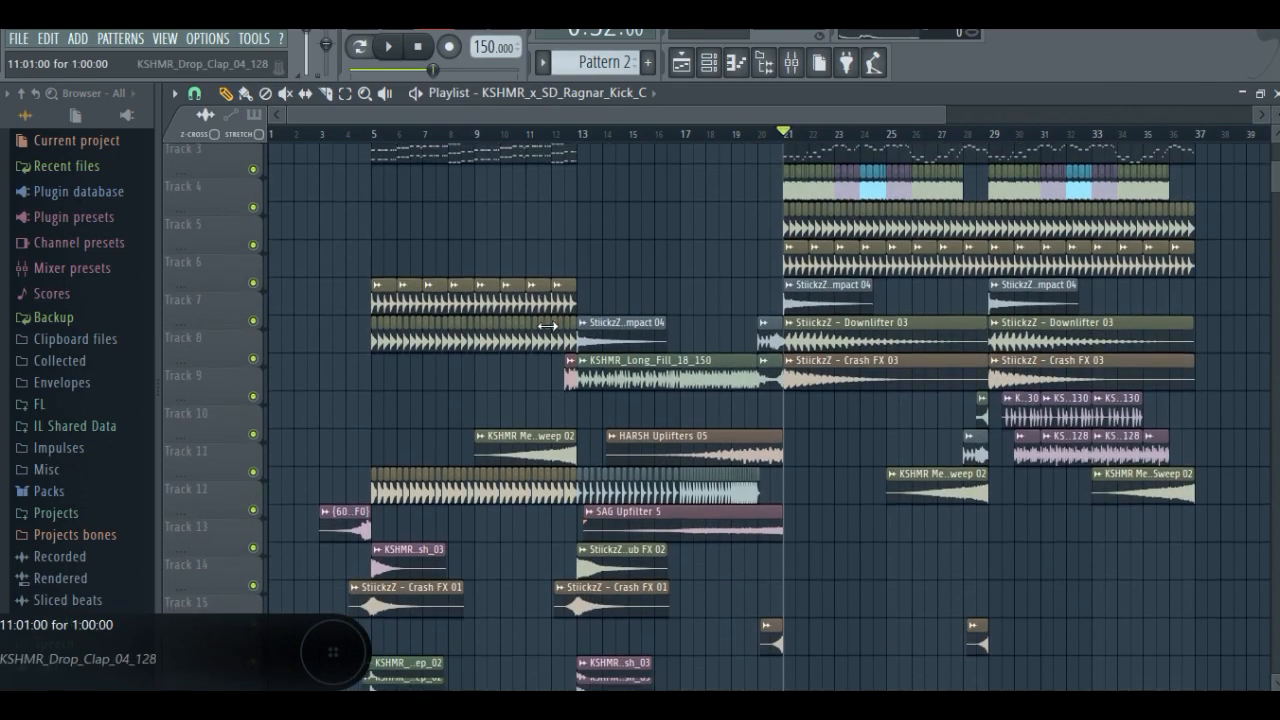
pyautogui.scroll(10, 649, 492)
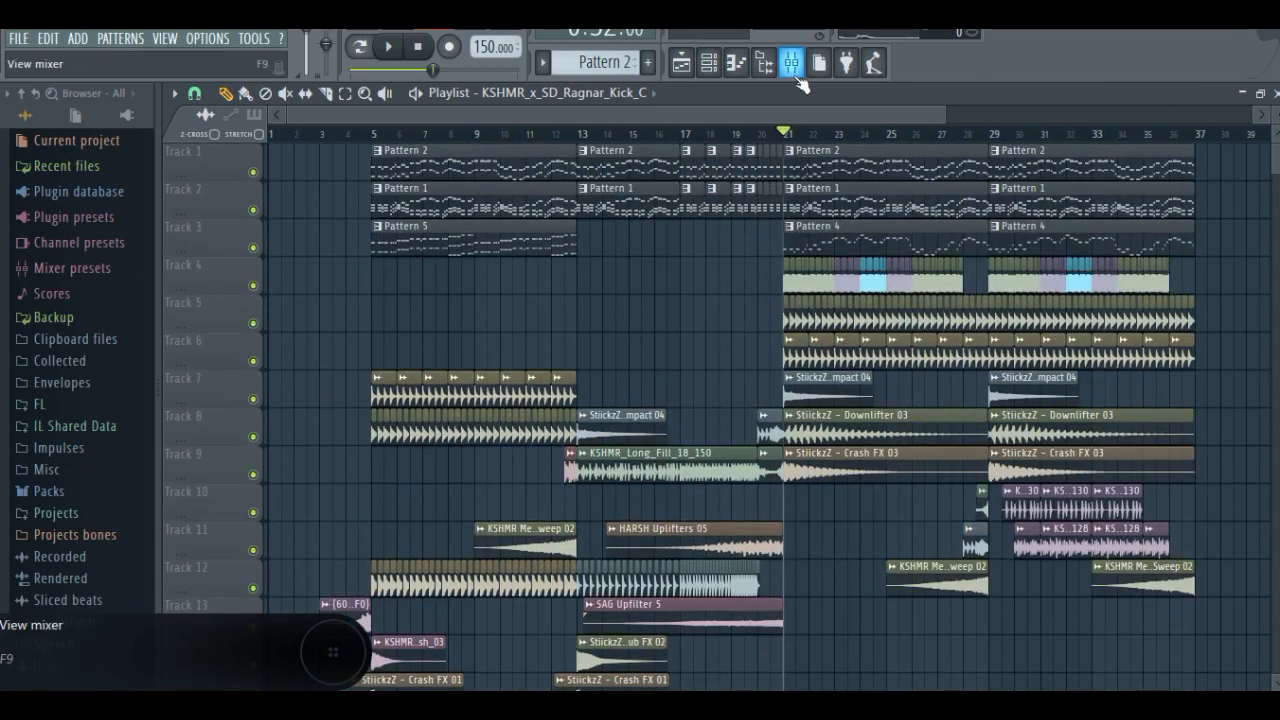
# Select the Master mixer track and inspect its Fruity parametric EQ 2 and The Glue settings, closing each plugin after viewing.
pyautogui.click(799, 79)
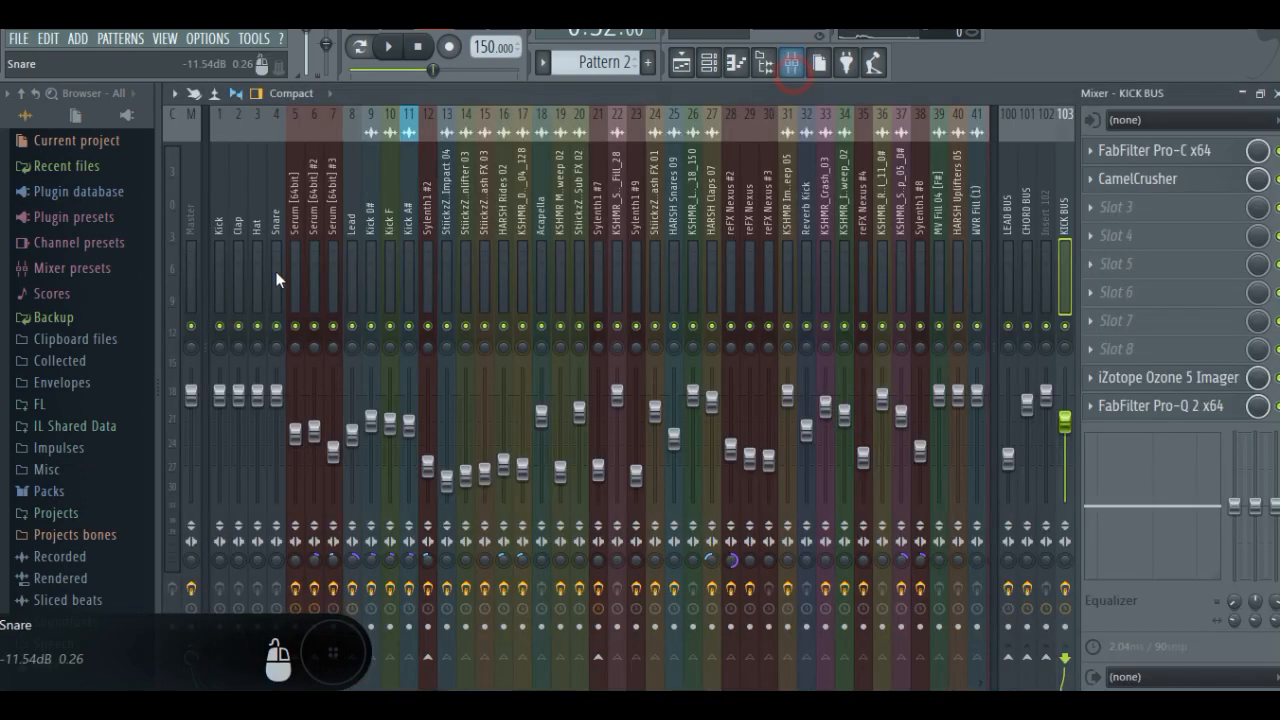
pyautogui.click(197, 210)
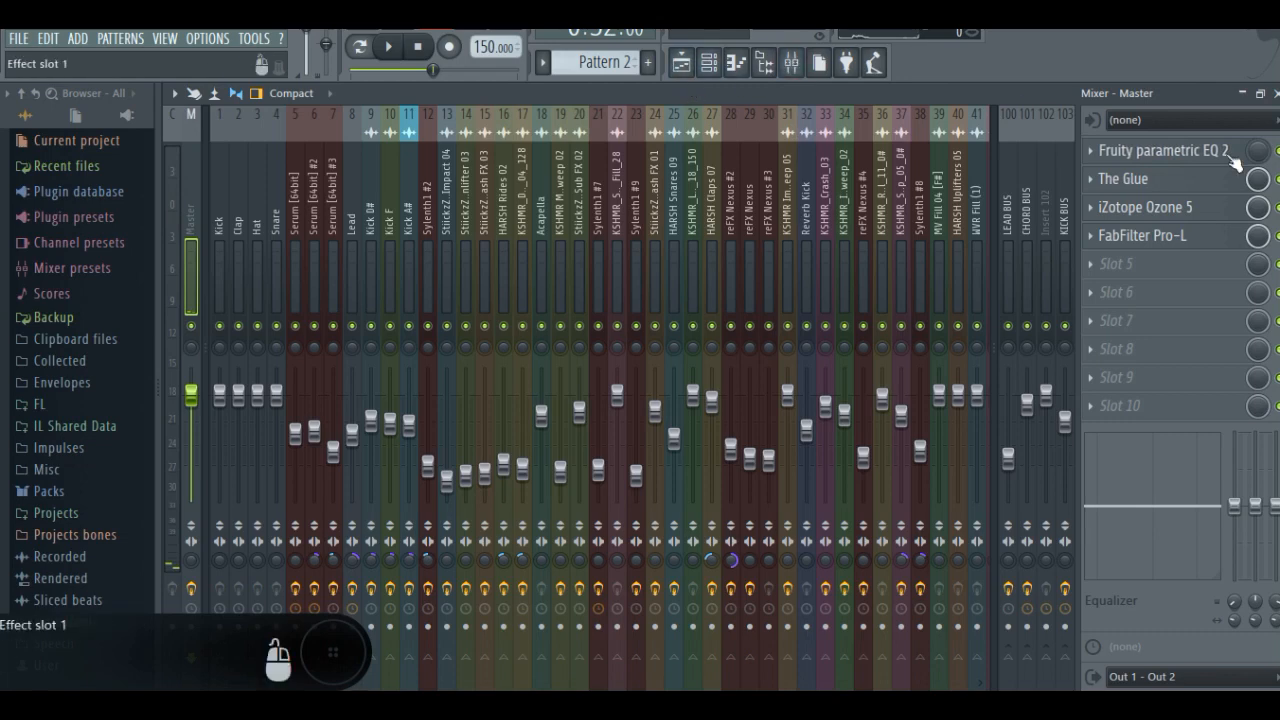
pyautogui.click(1236, 160)
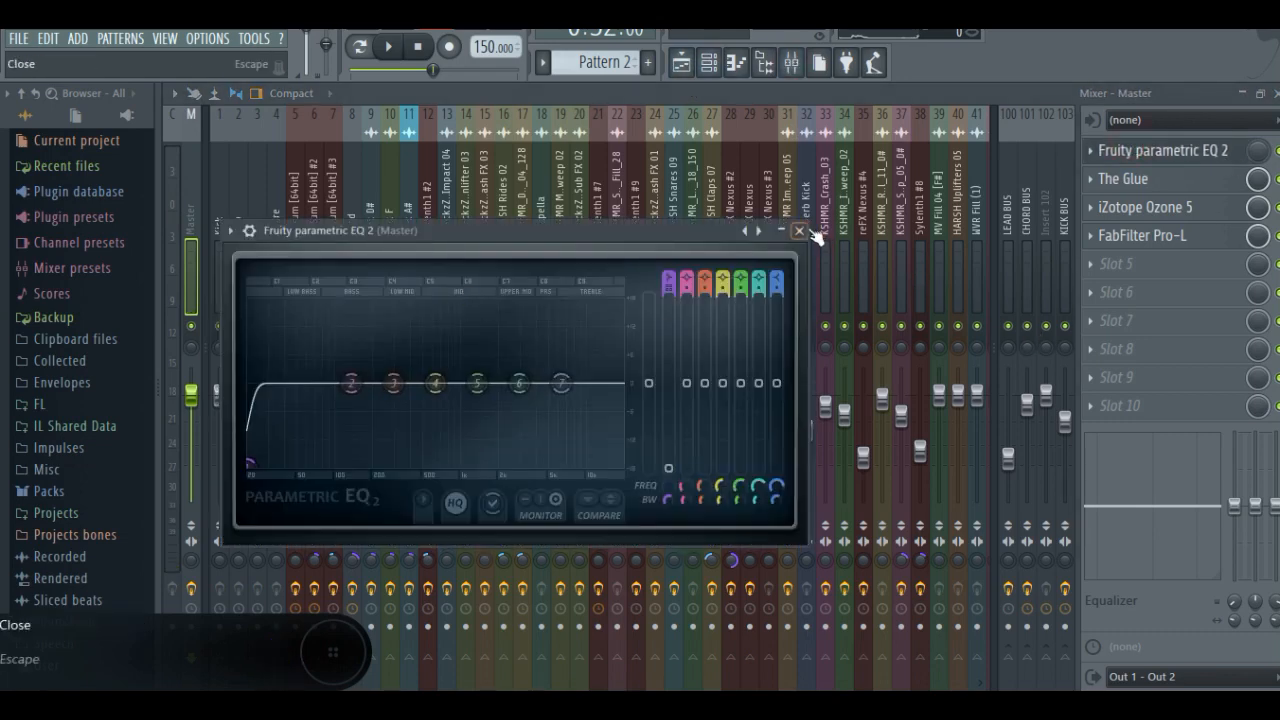
pyautogui.click(799, 231)
pyautogui.click(1110, 178)
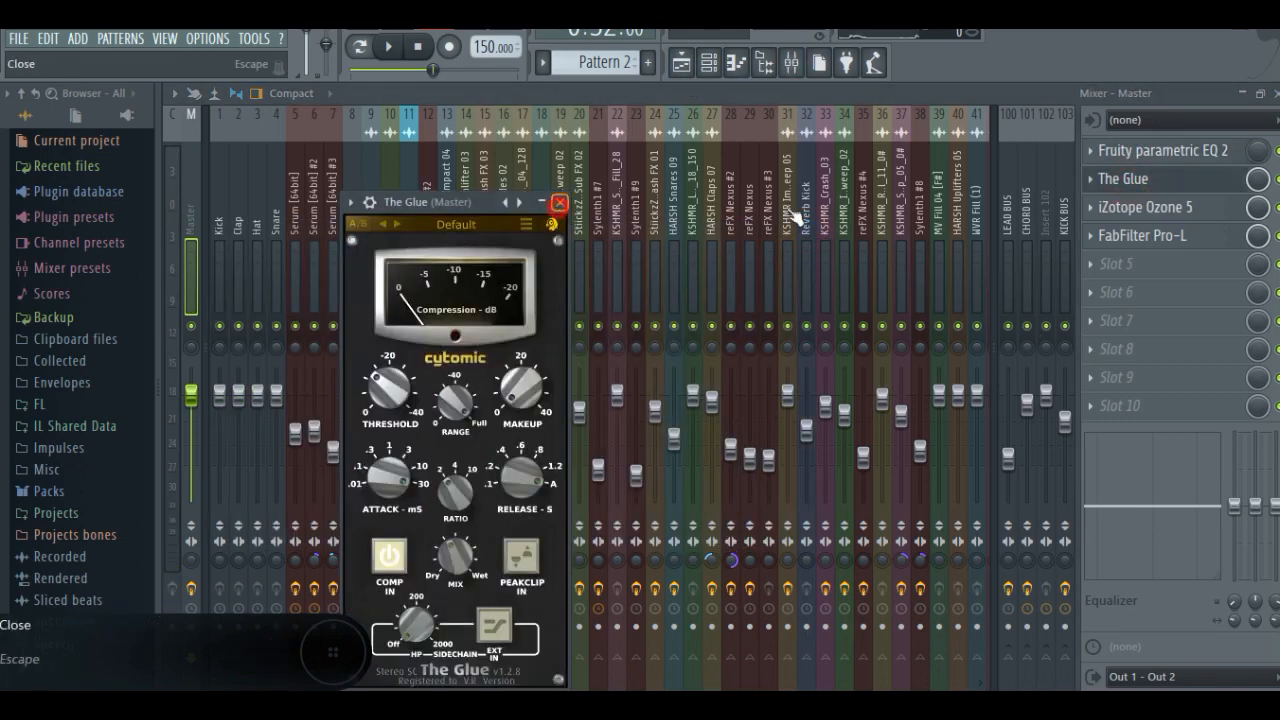
pyautogui.click(559, 203)
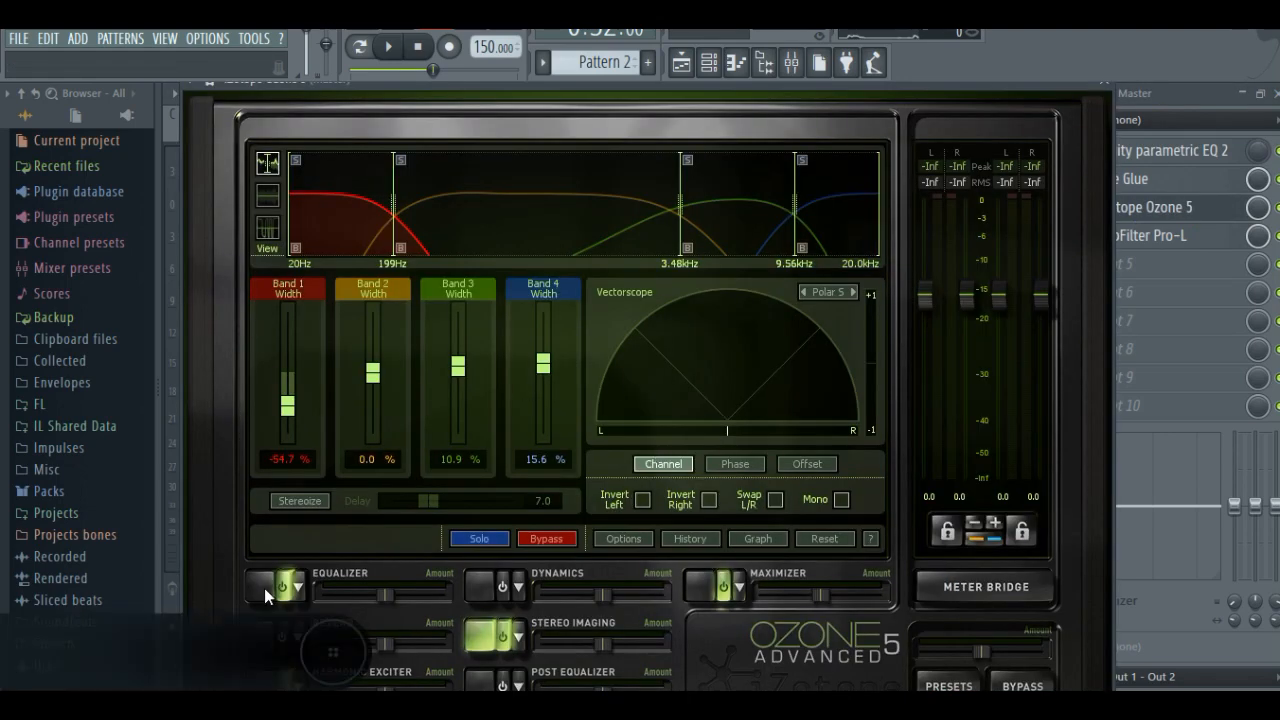
# Inspect the master's Ozone 5 equalizer, harmonic exciter, stereo imaging and maximizer, plus the FabFilter Pro-L limiter, closing both plugins.
pyautogui.click(264, 588)
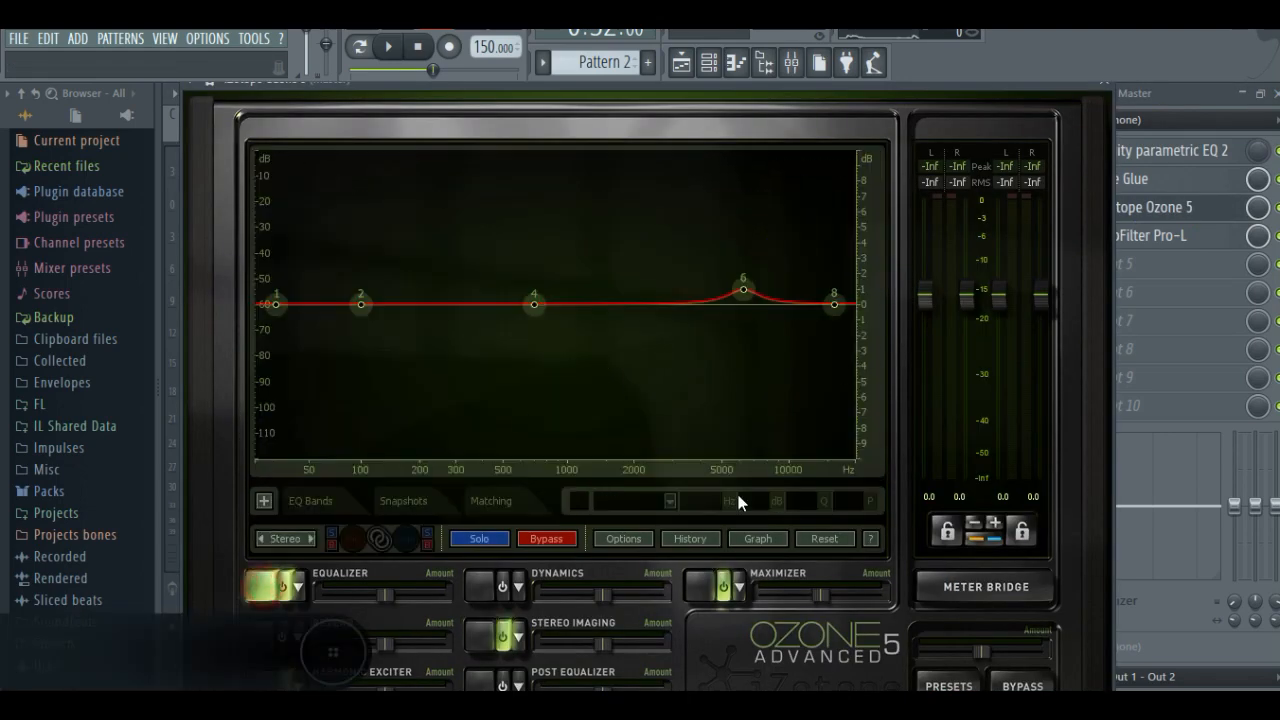
pyautogui.click(741, 292)
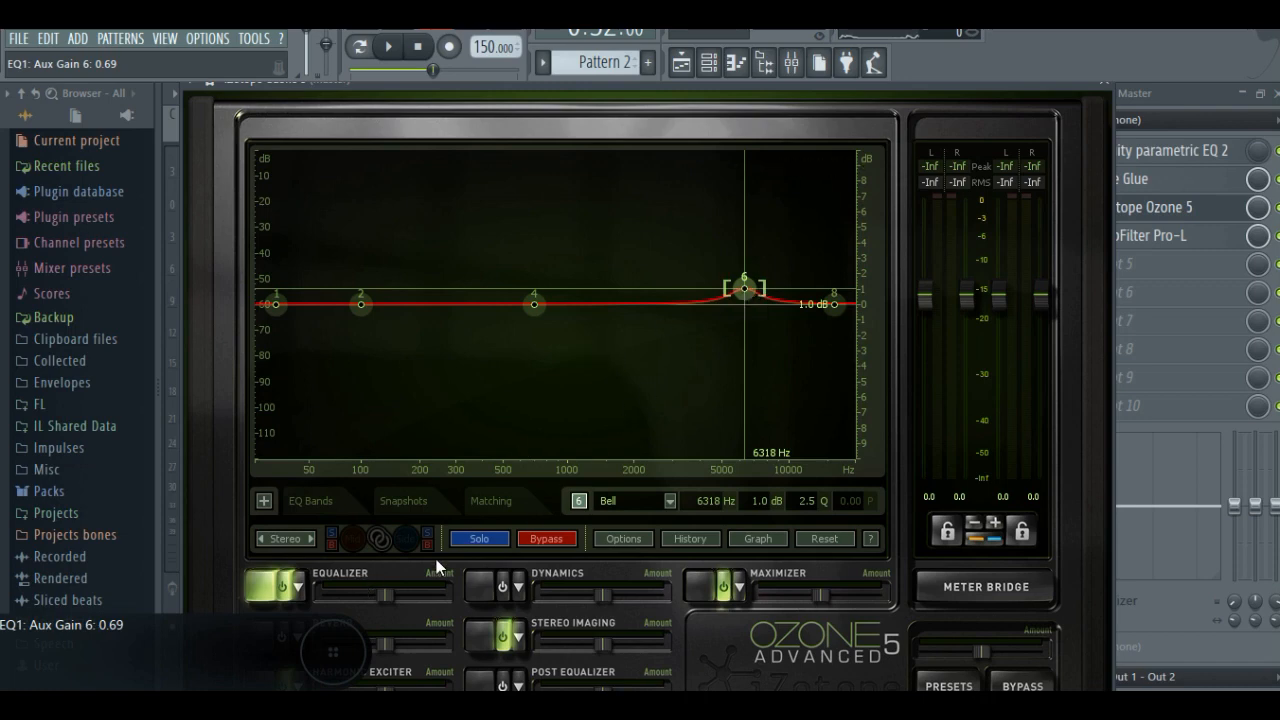
pyautogui.click(263, 678)
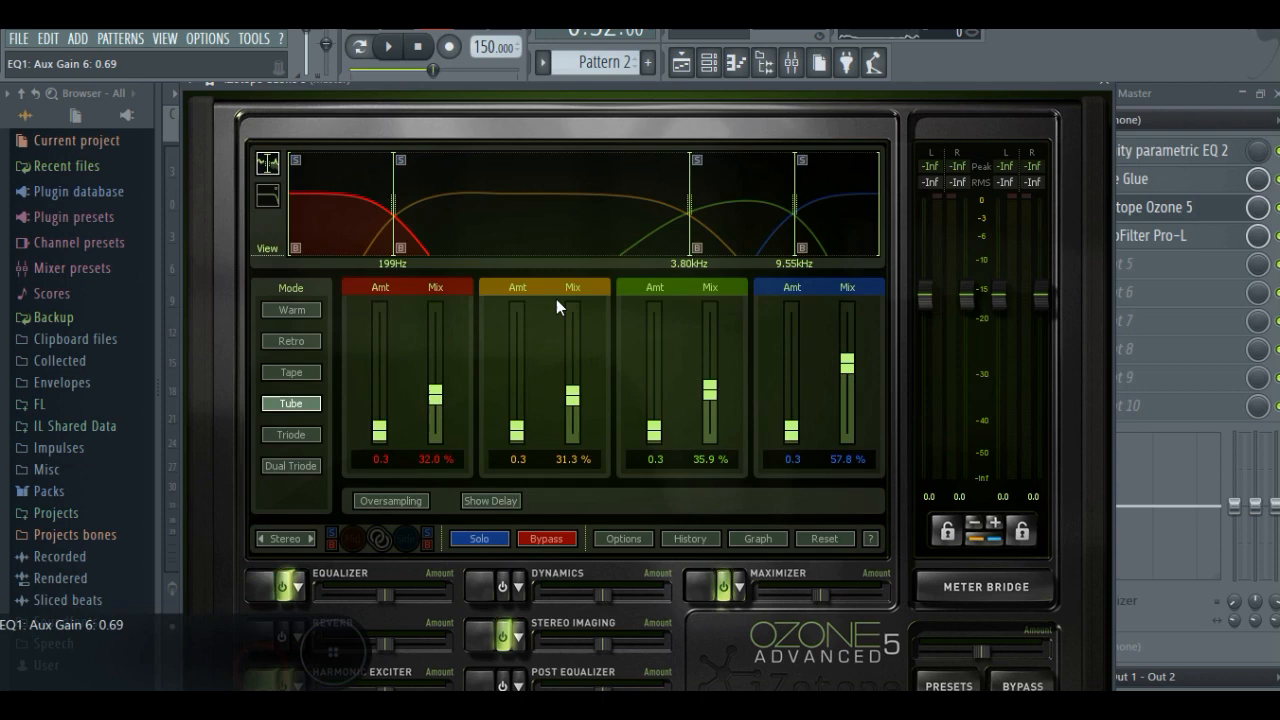
pyautogui.click(475, 632)
pyautogui.click(686, 588)
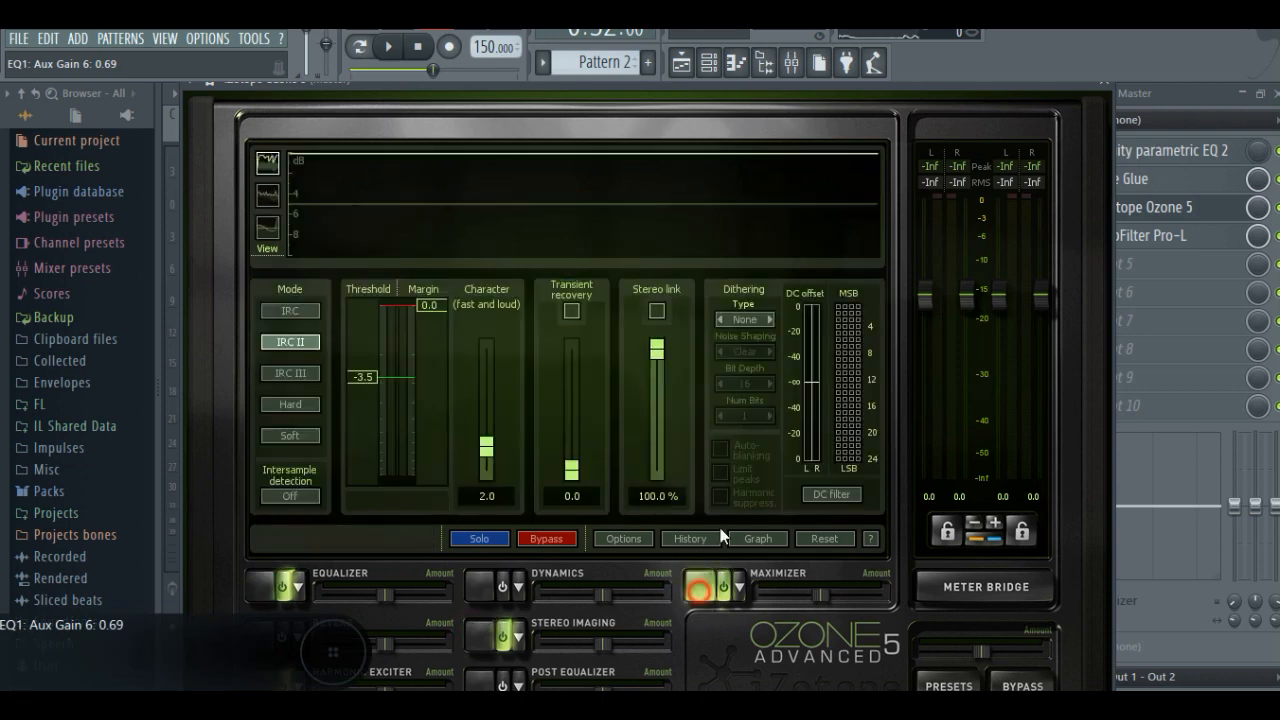
pyautogui.click(1105, 90)
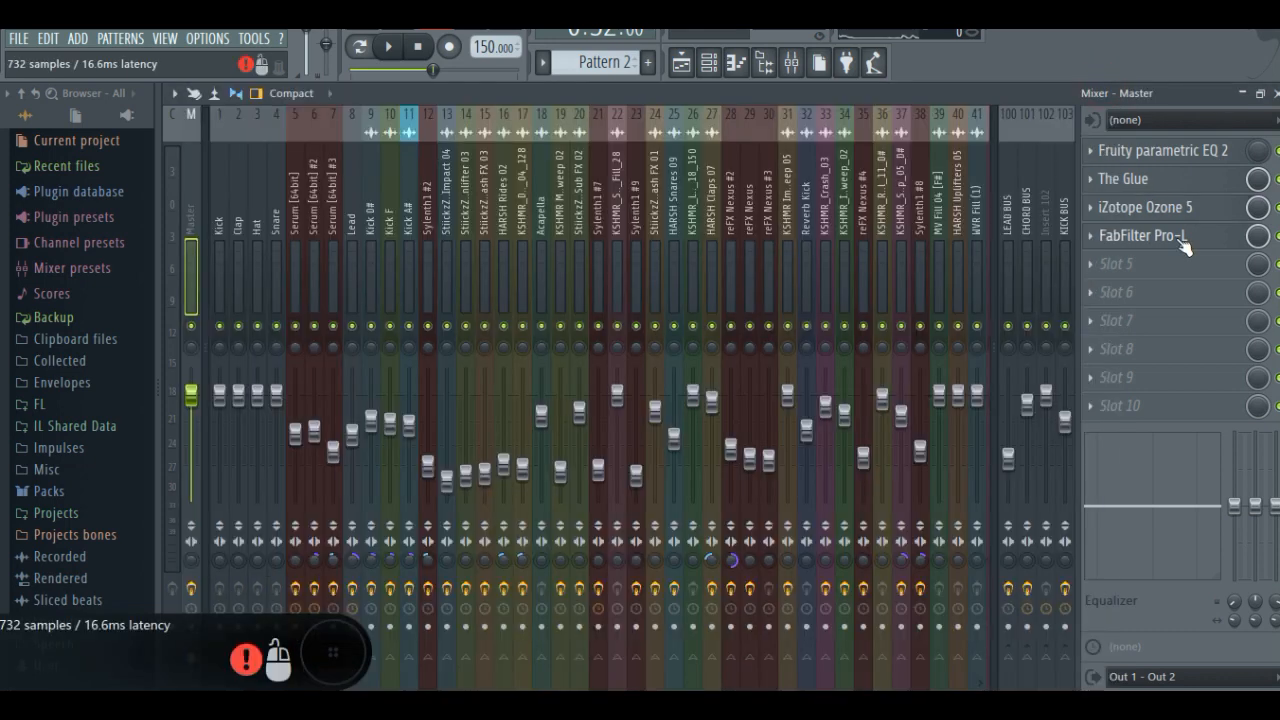
pyautogui.click(1176, 236)
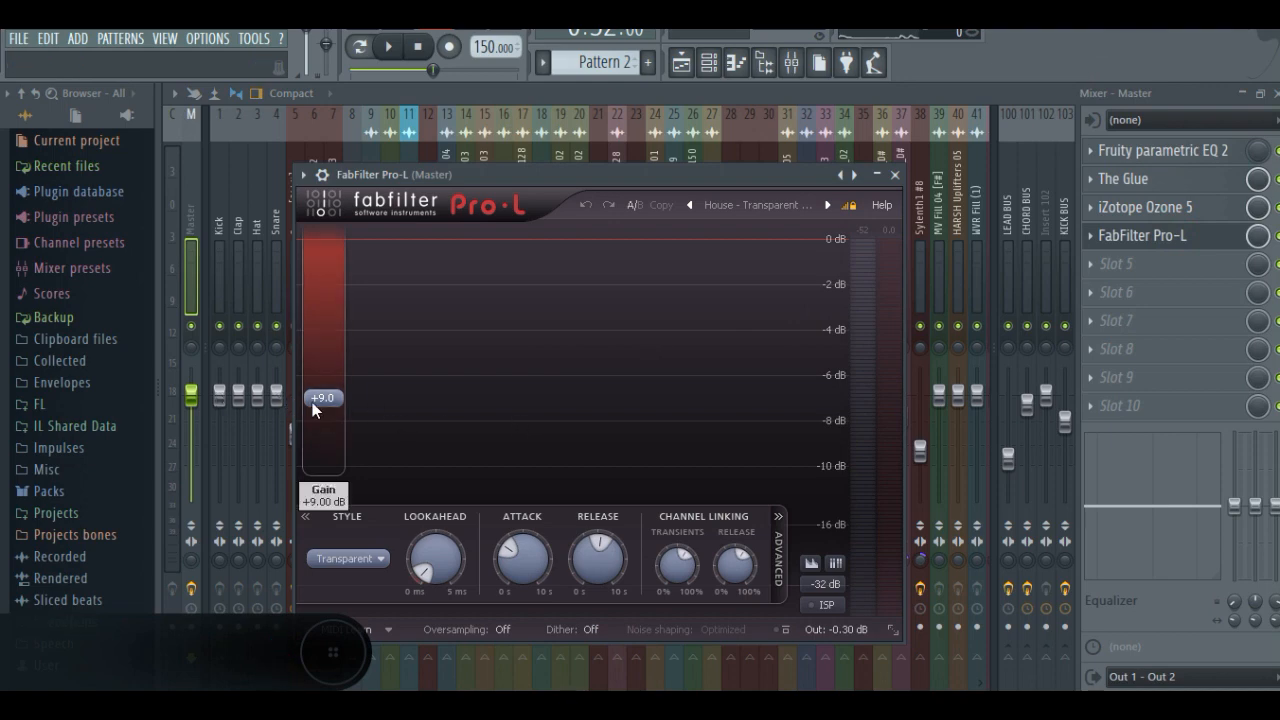
pyautogui.click(894, 174)
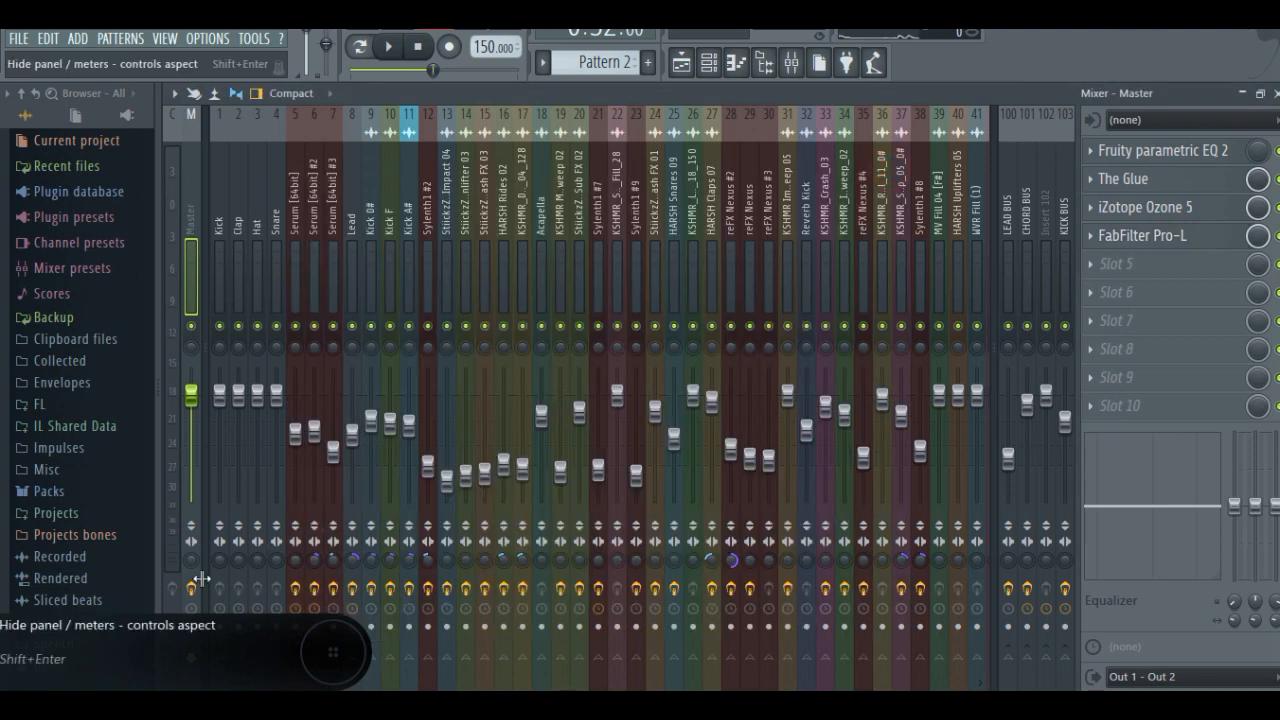
# Play the full drop from bar 21 in the playlist, watch the mixer levels with the Master track selected, and stop.
pyautogui.click(686, 65)
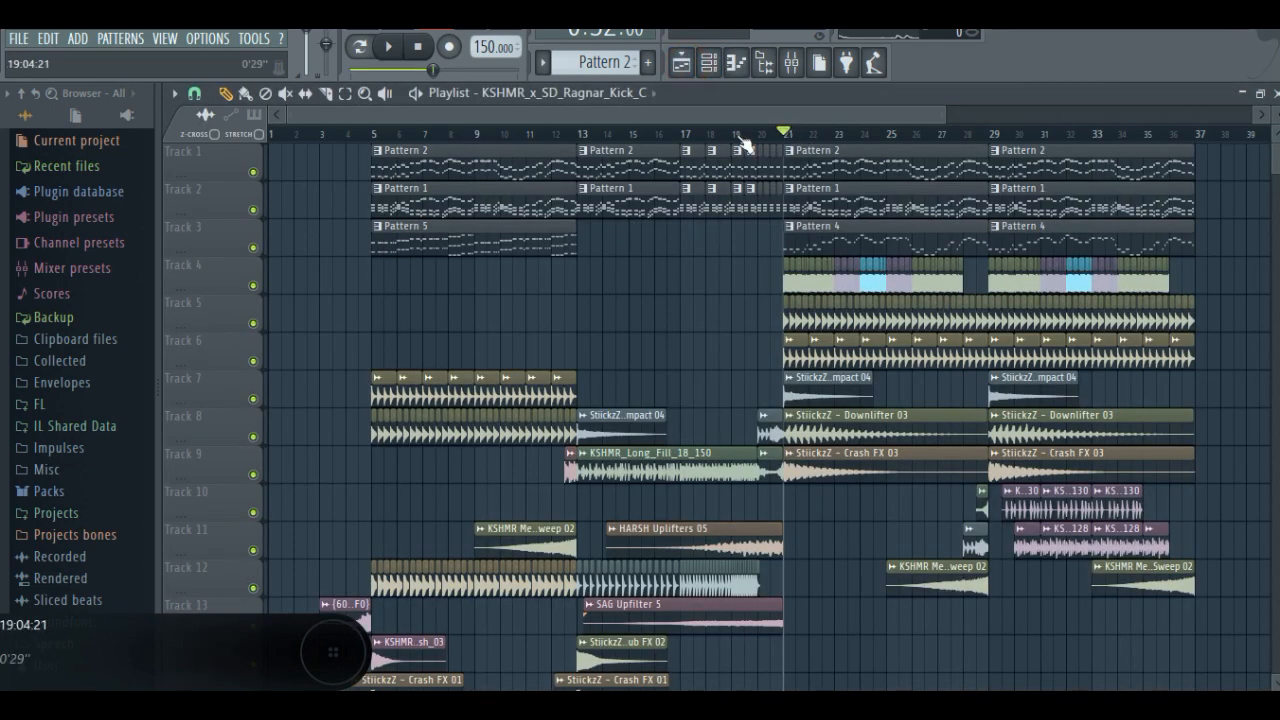
pyautogui.press('space')
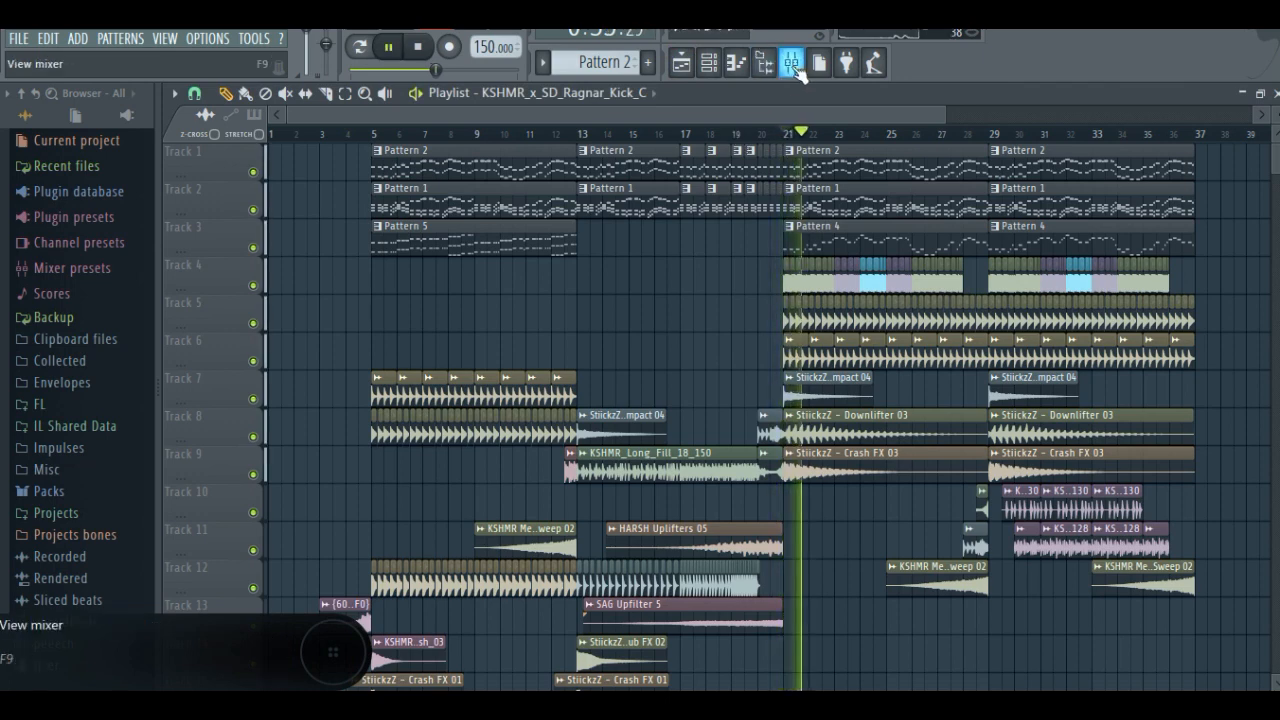
pyautogui.press('space')
pyautogui.press('space')
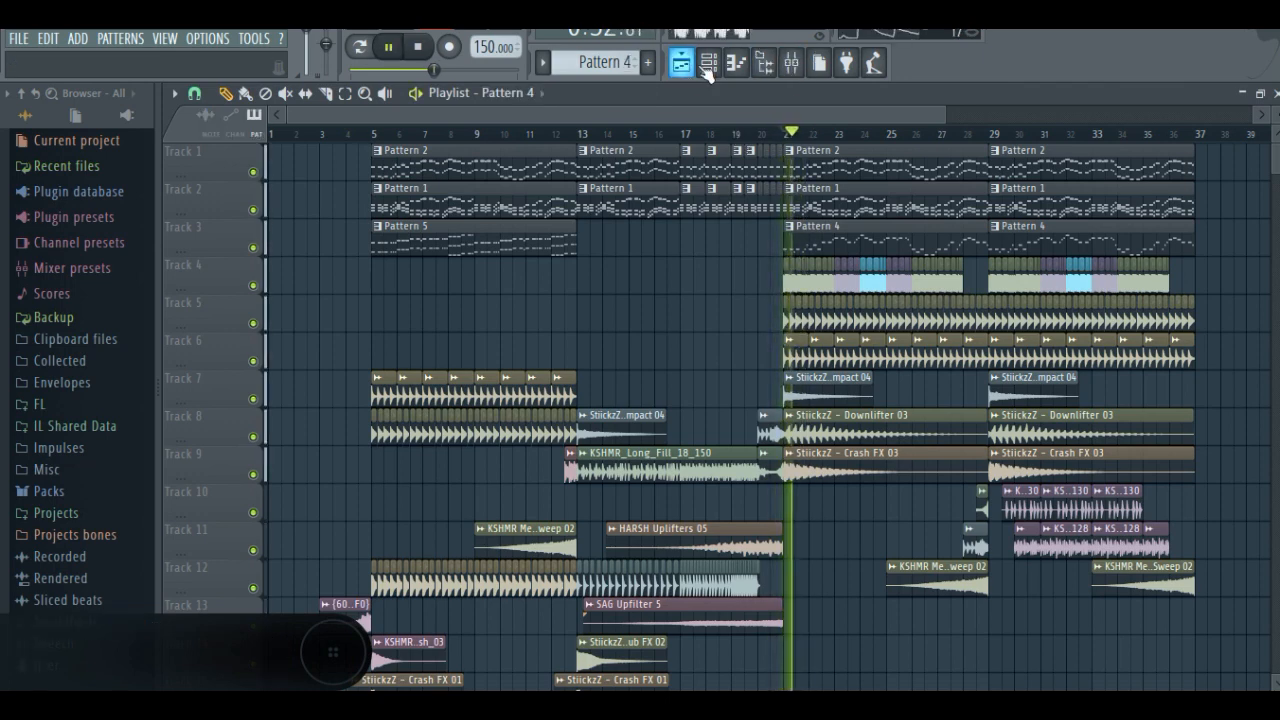
pyautogui.click(791, 63)
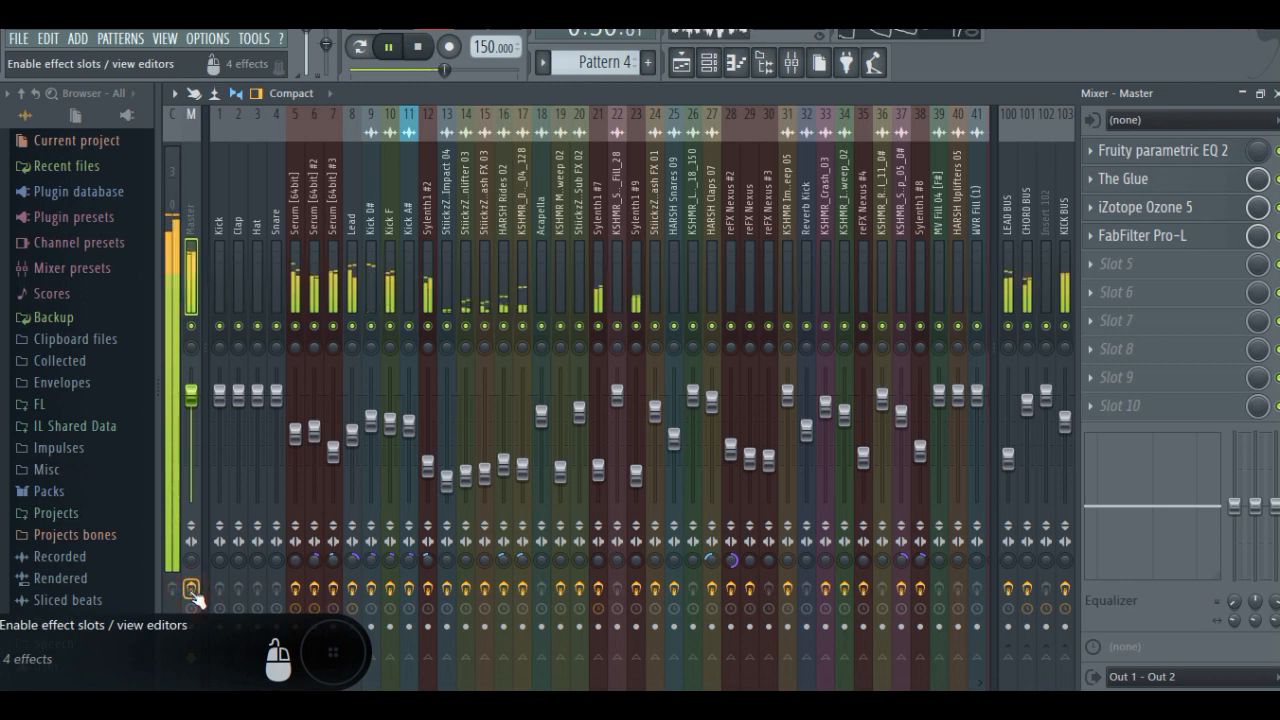
pyautogui.press('space')
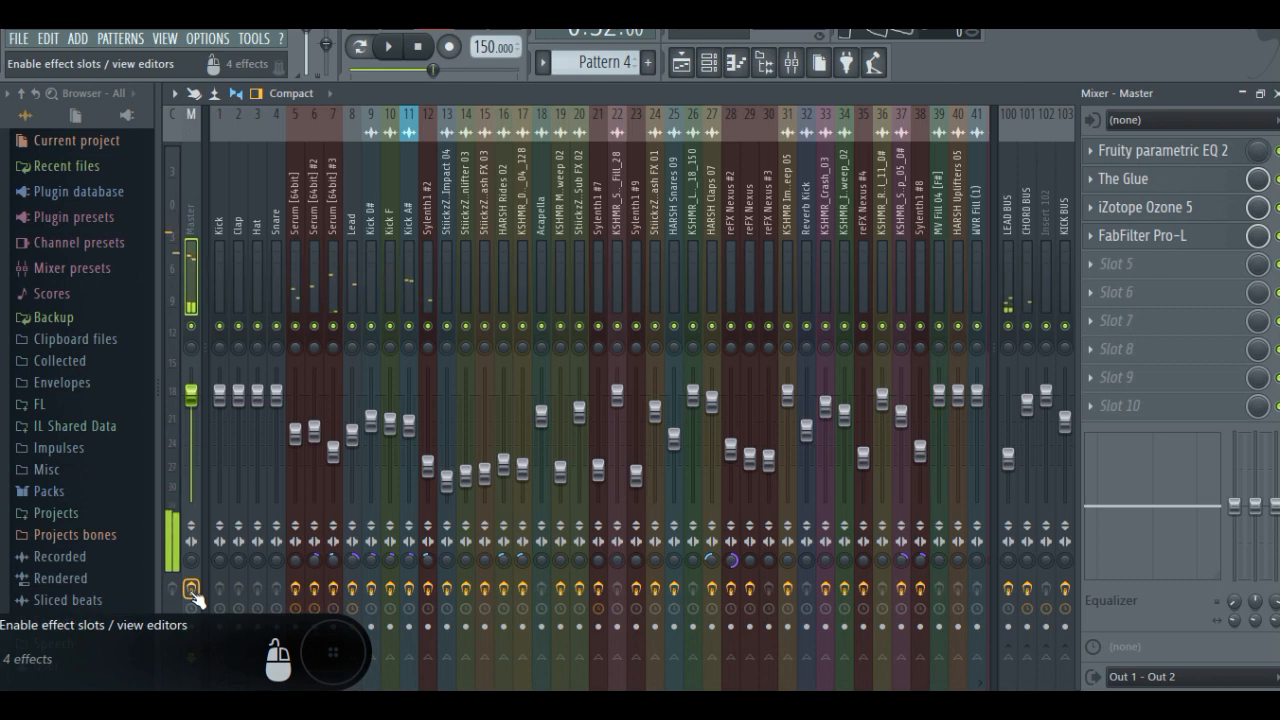
# Return to the playlist and move the playback position to the start of bar 5.
pyautogui.press('F5')
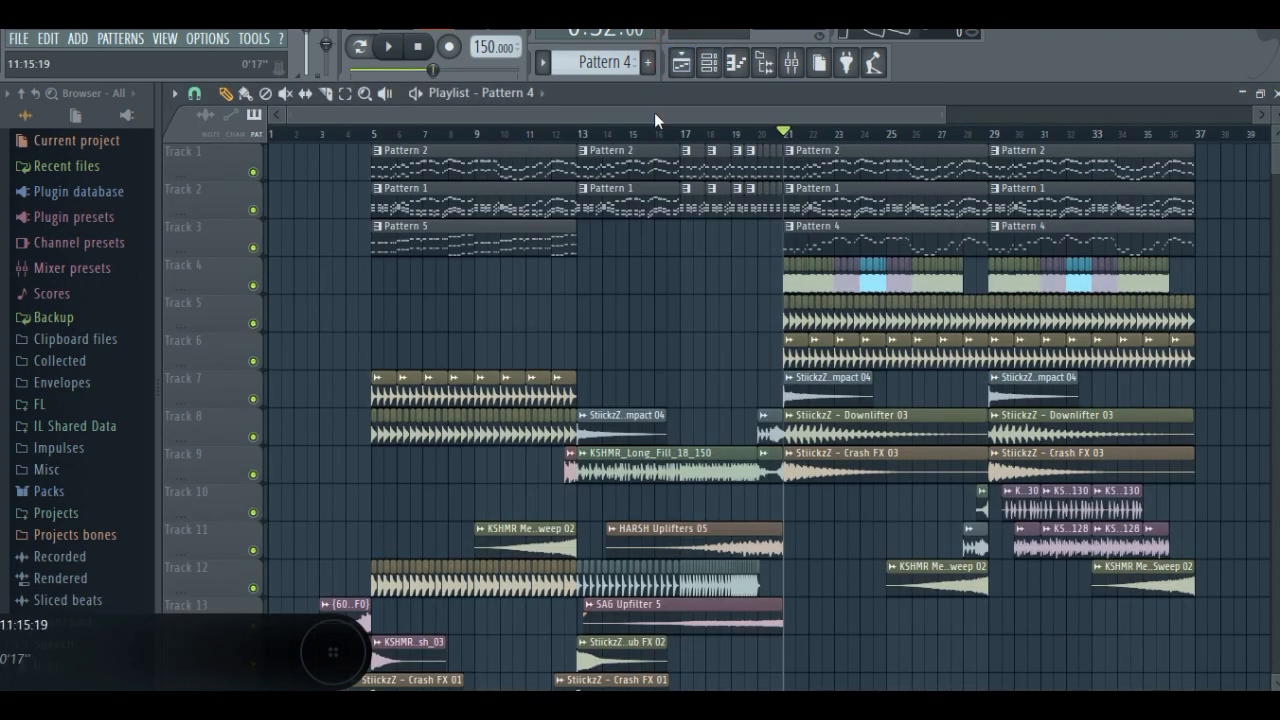
pyautogui.click(333, 134)
pyautogui.click(324, 132)
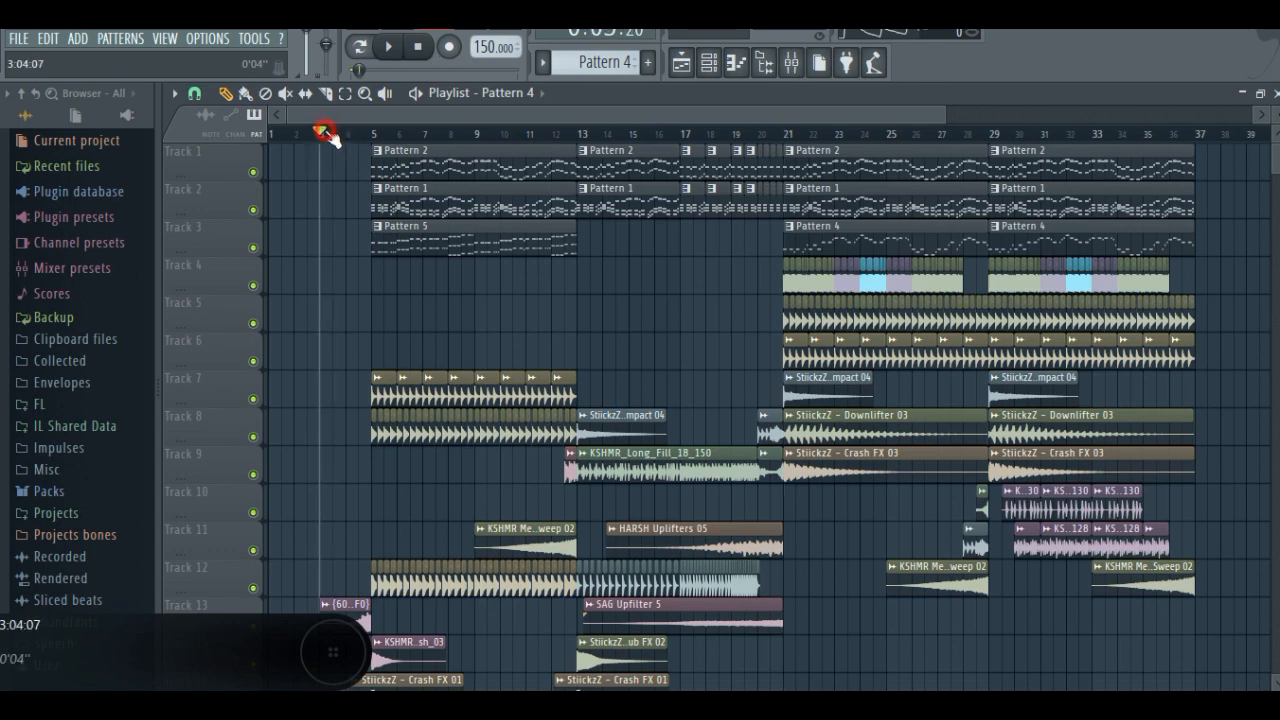
pyautogui.click(384, 133)
pyautogui.click(373, 134)
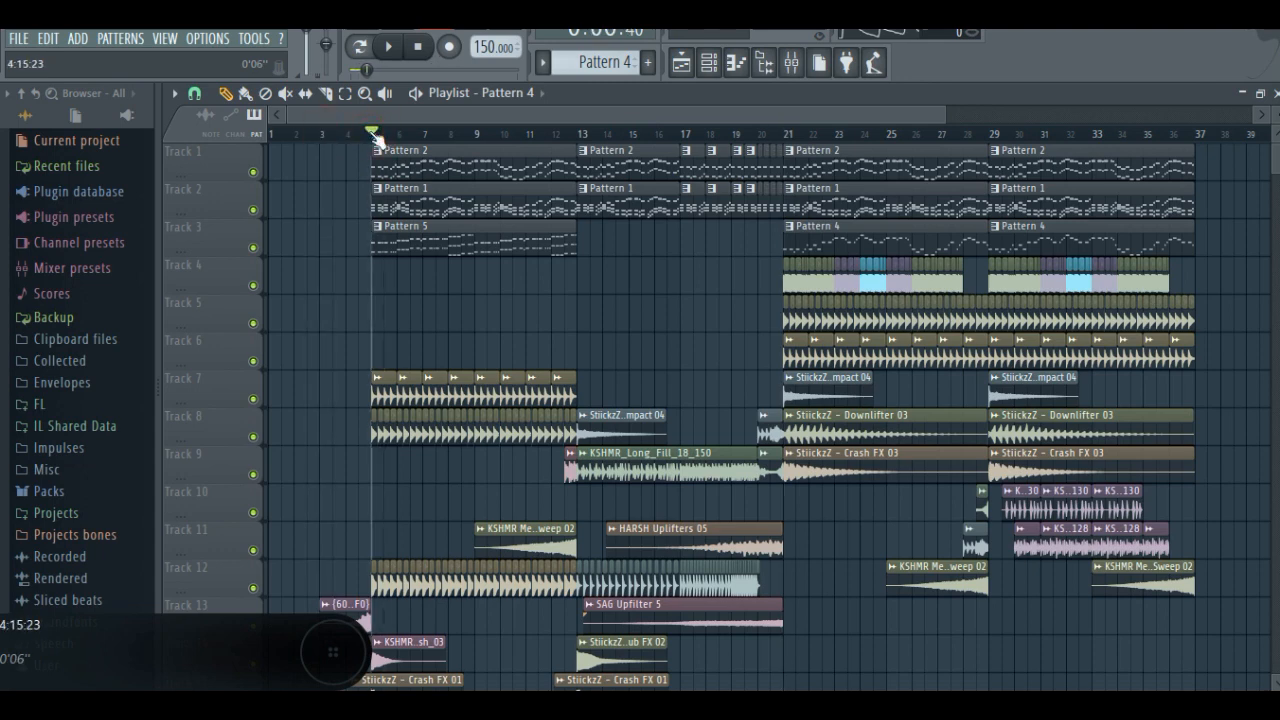